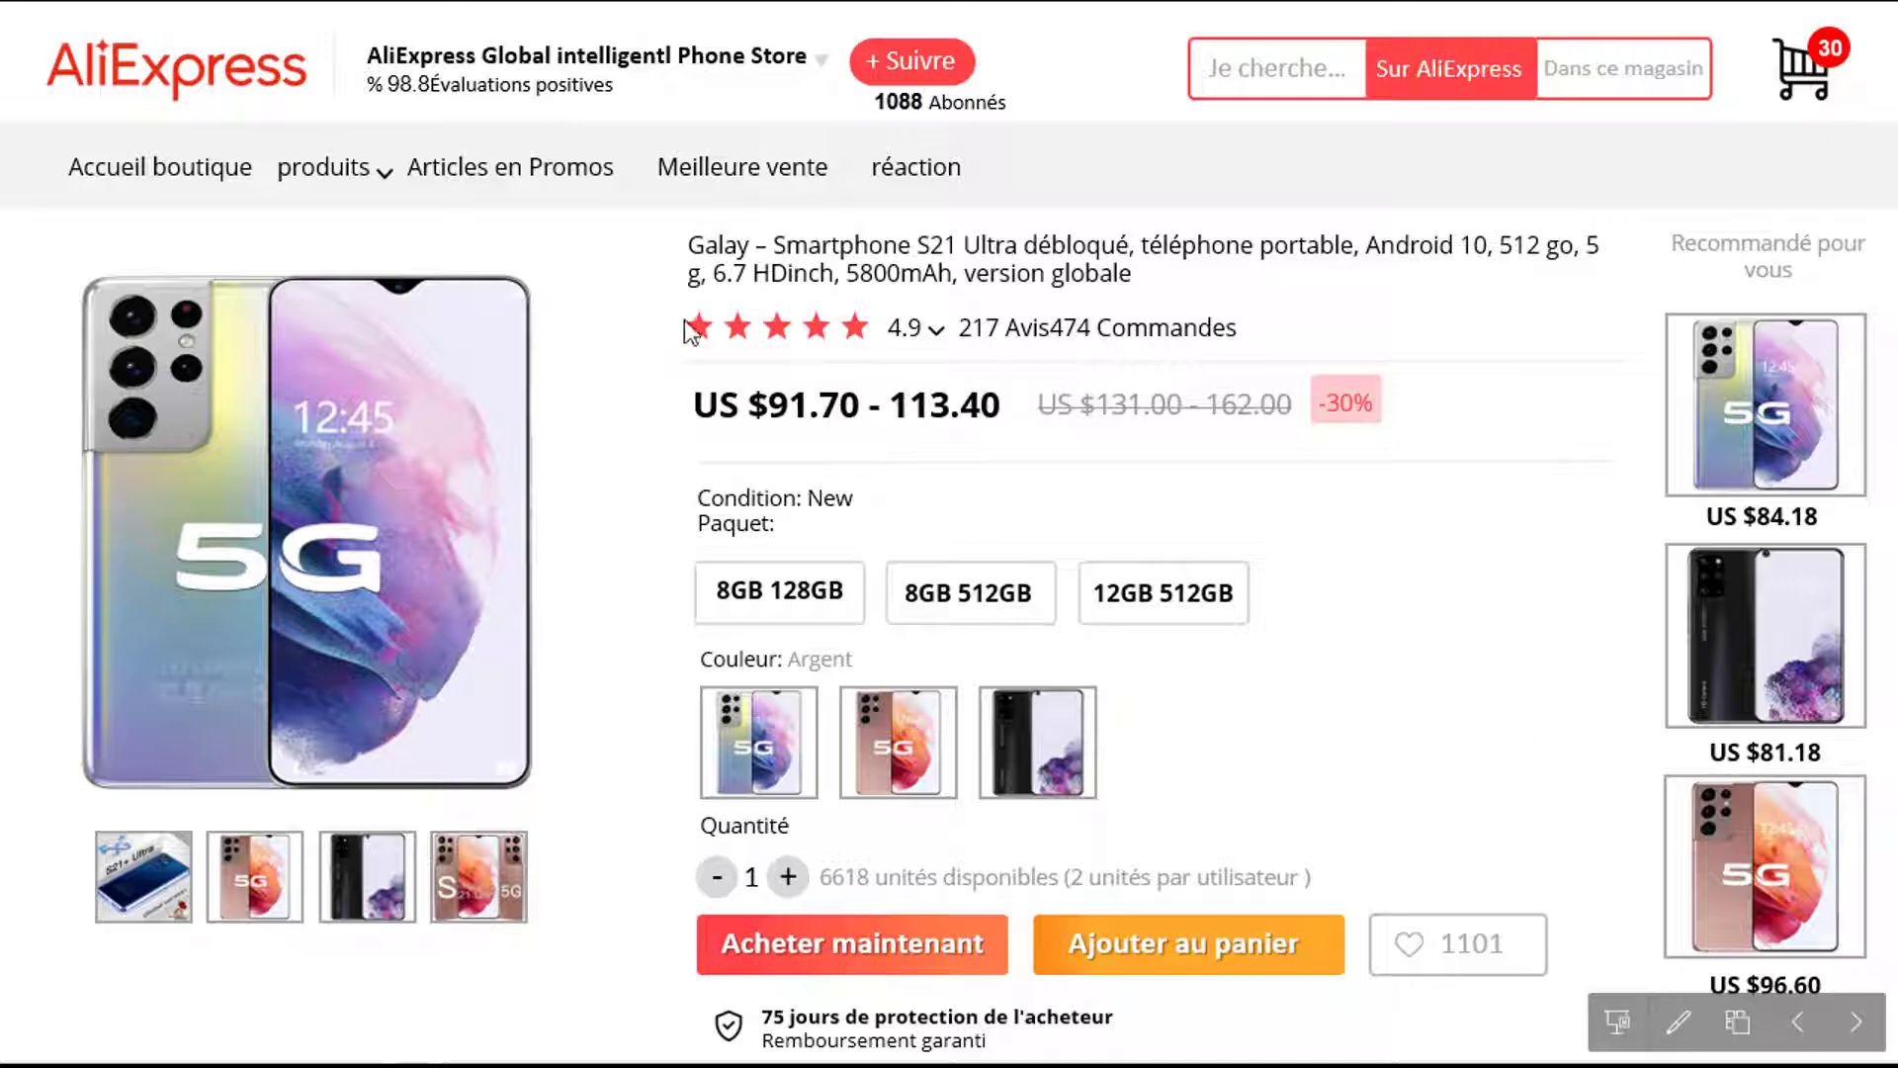
Try the silver, rose-gold and black colours with the 8GB 128GB, 8GB 512GB and 12GB 512GB (US $113.40) packages
left_click(781, 766)
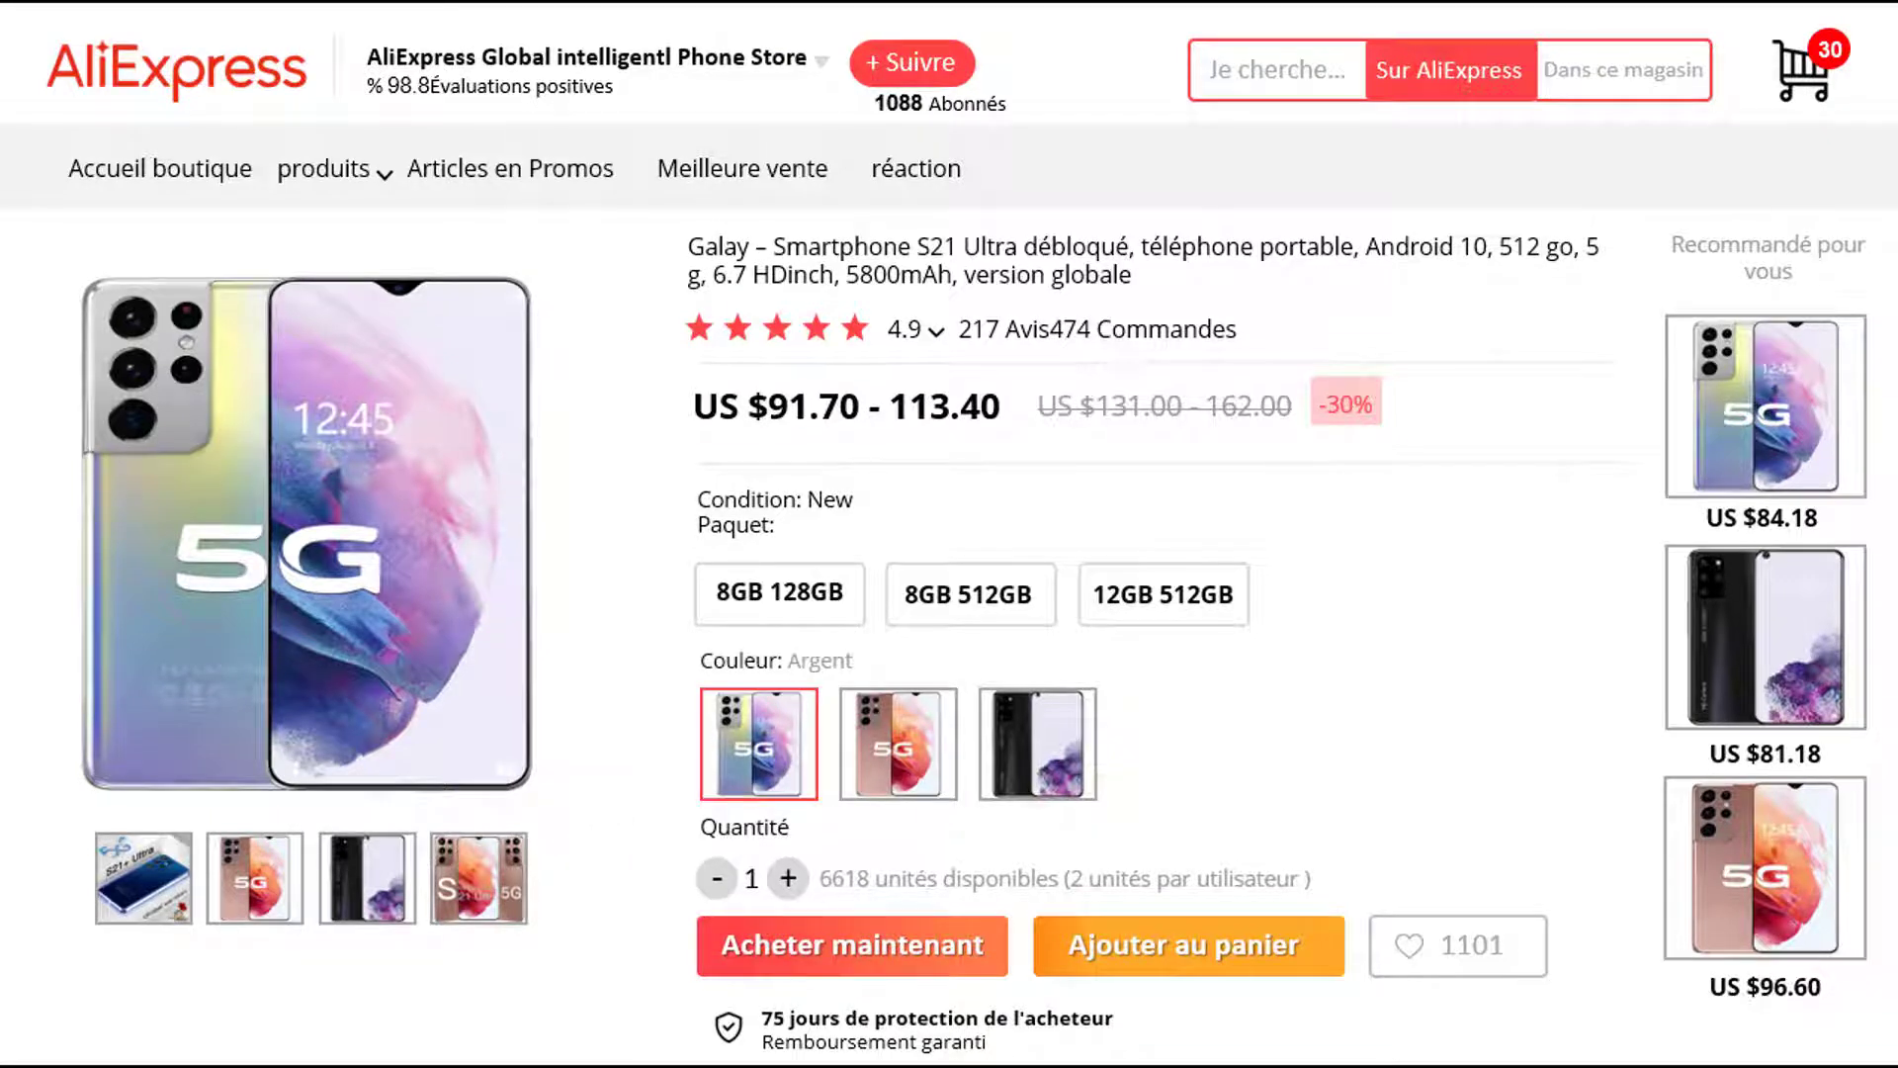
left_click(745, 613)
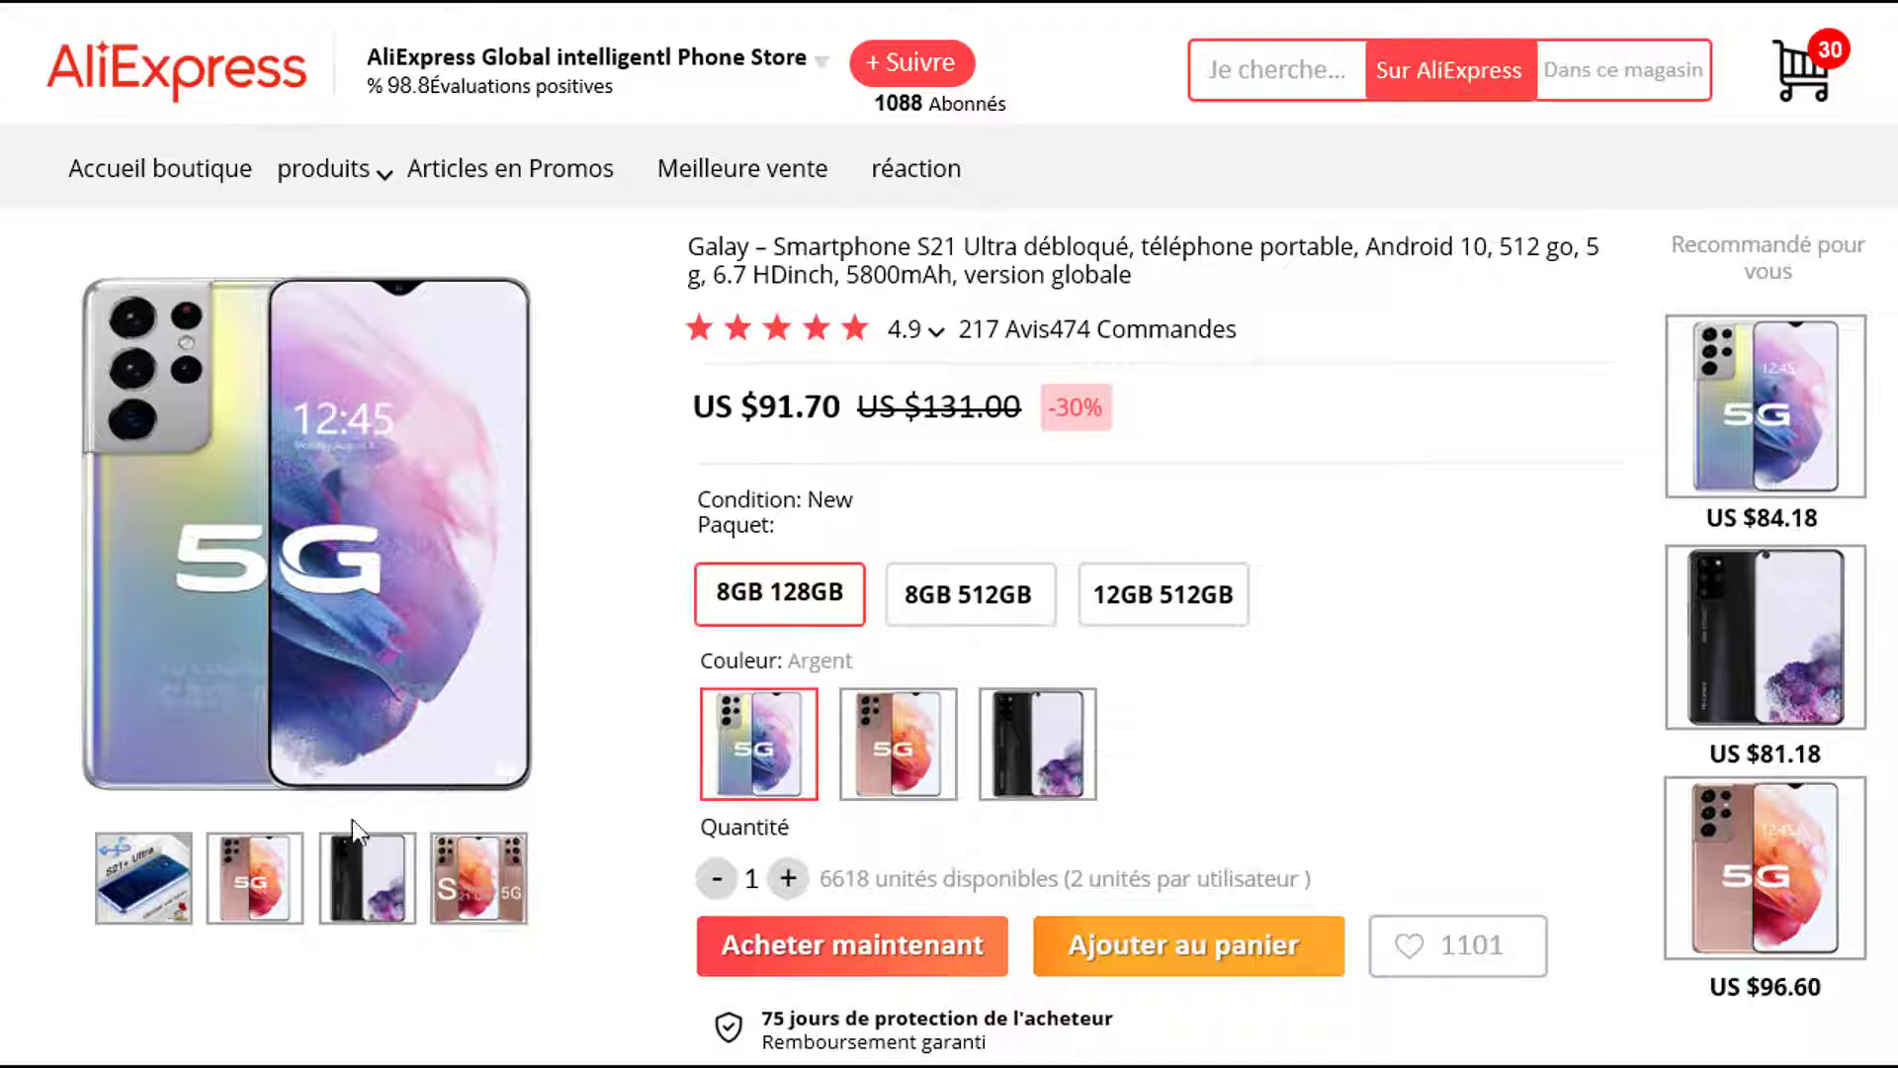
left_click(898, 771)
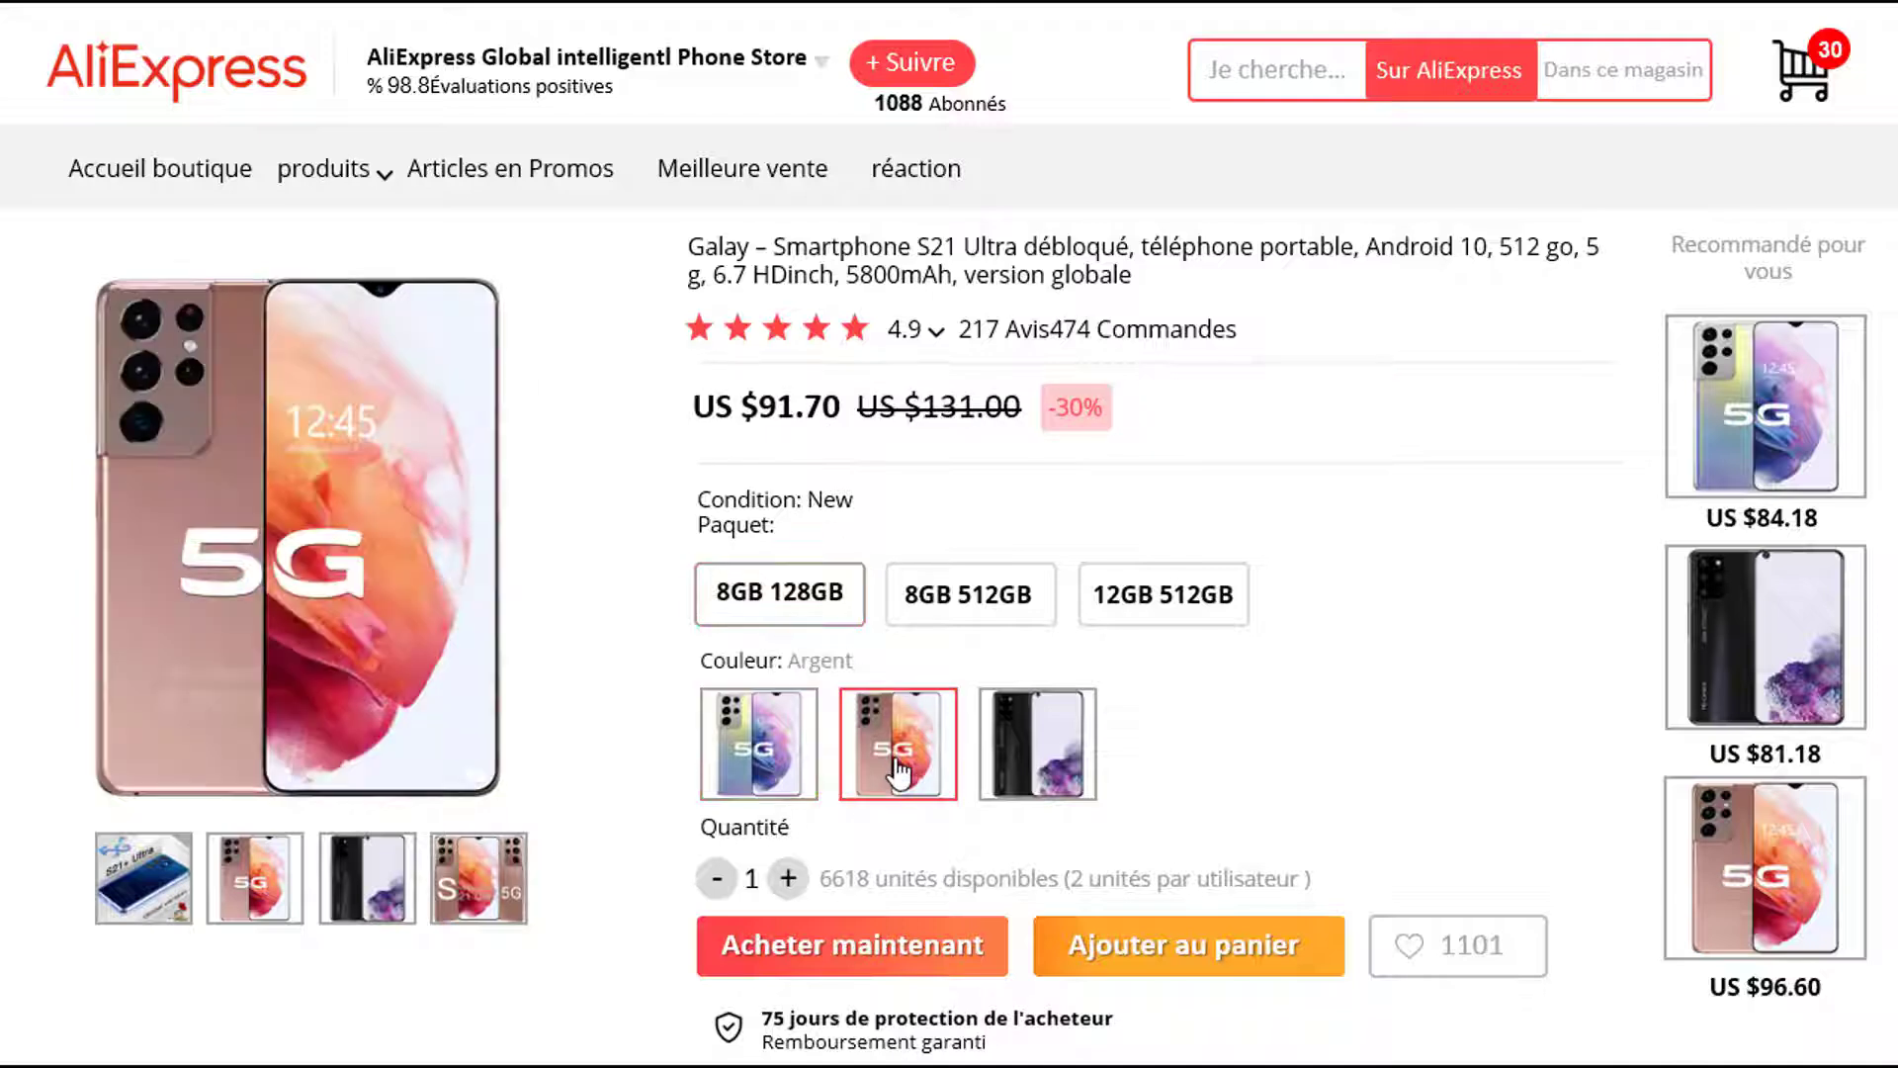
left_click(957, 597)
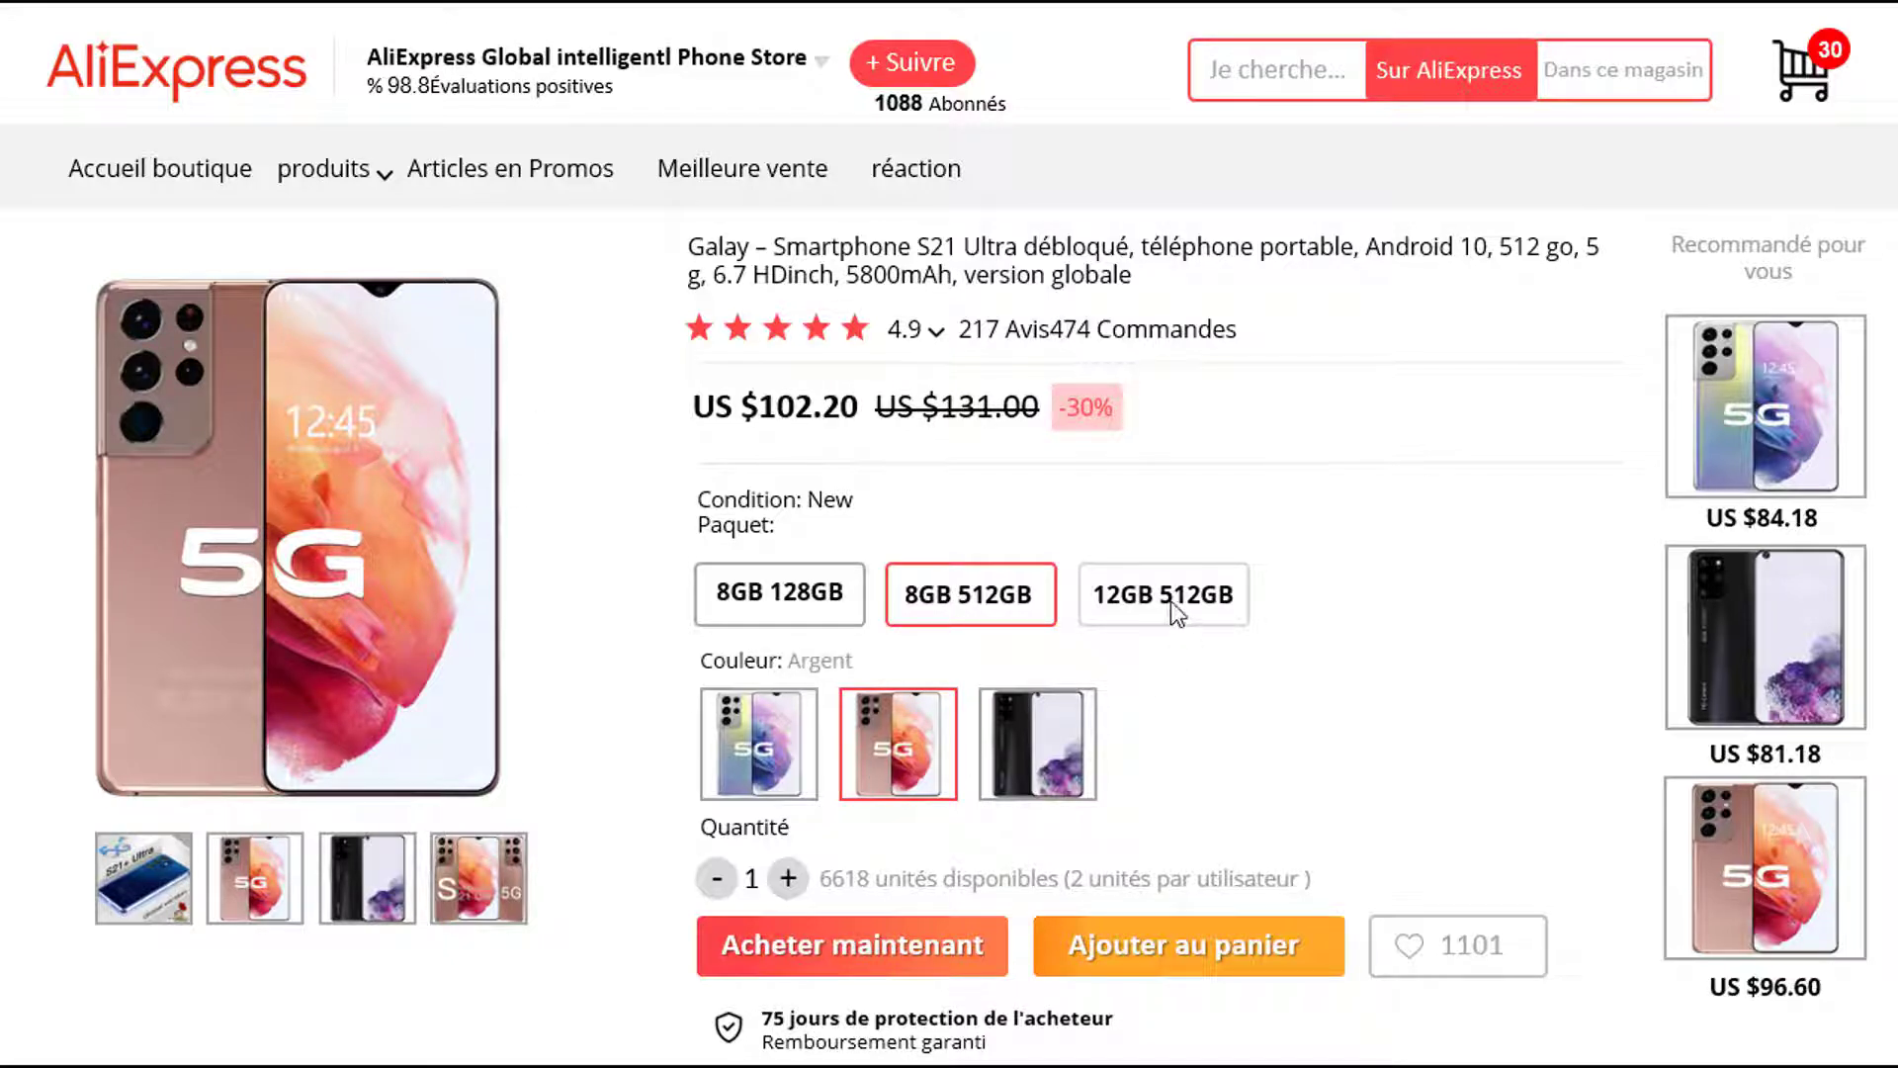
left_click(1078, 781)
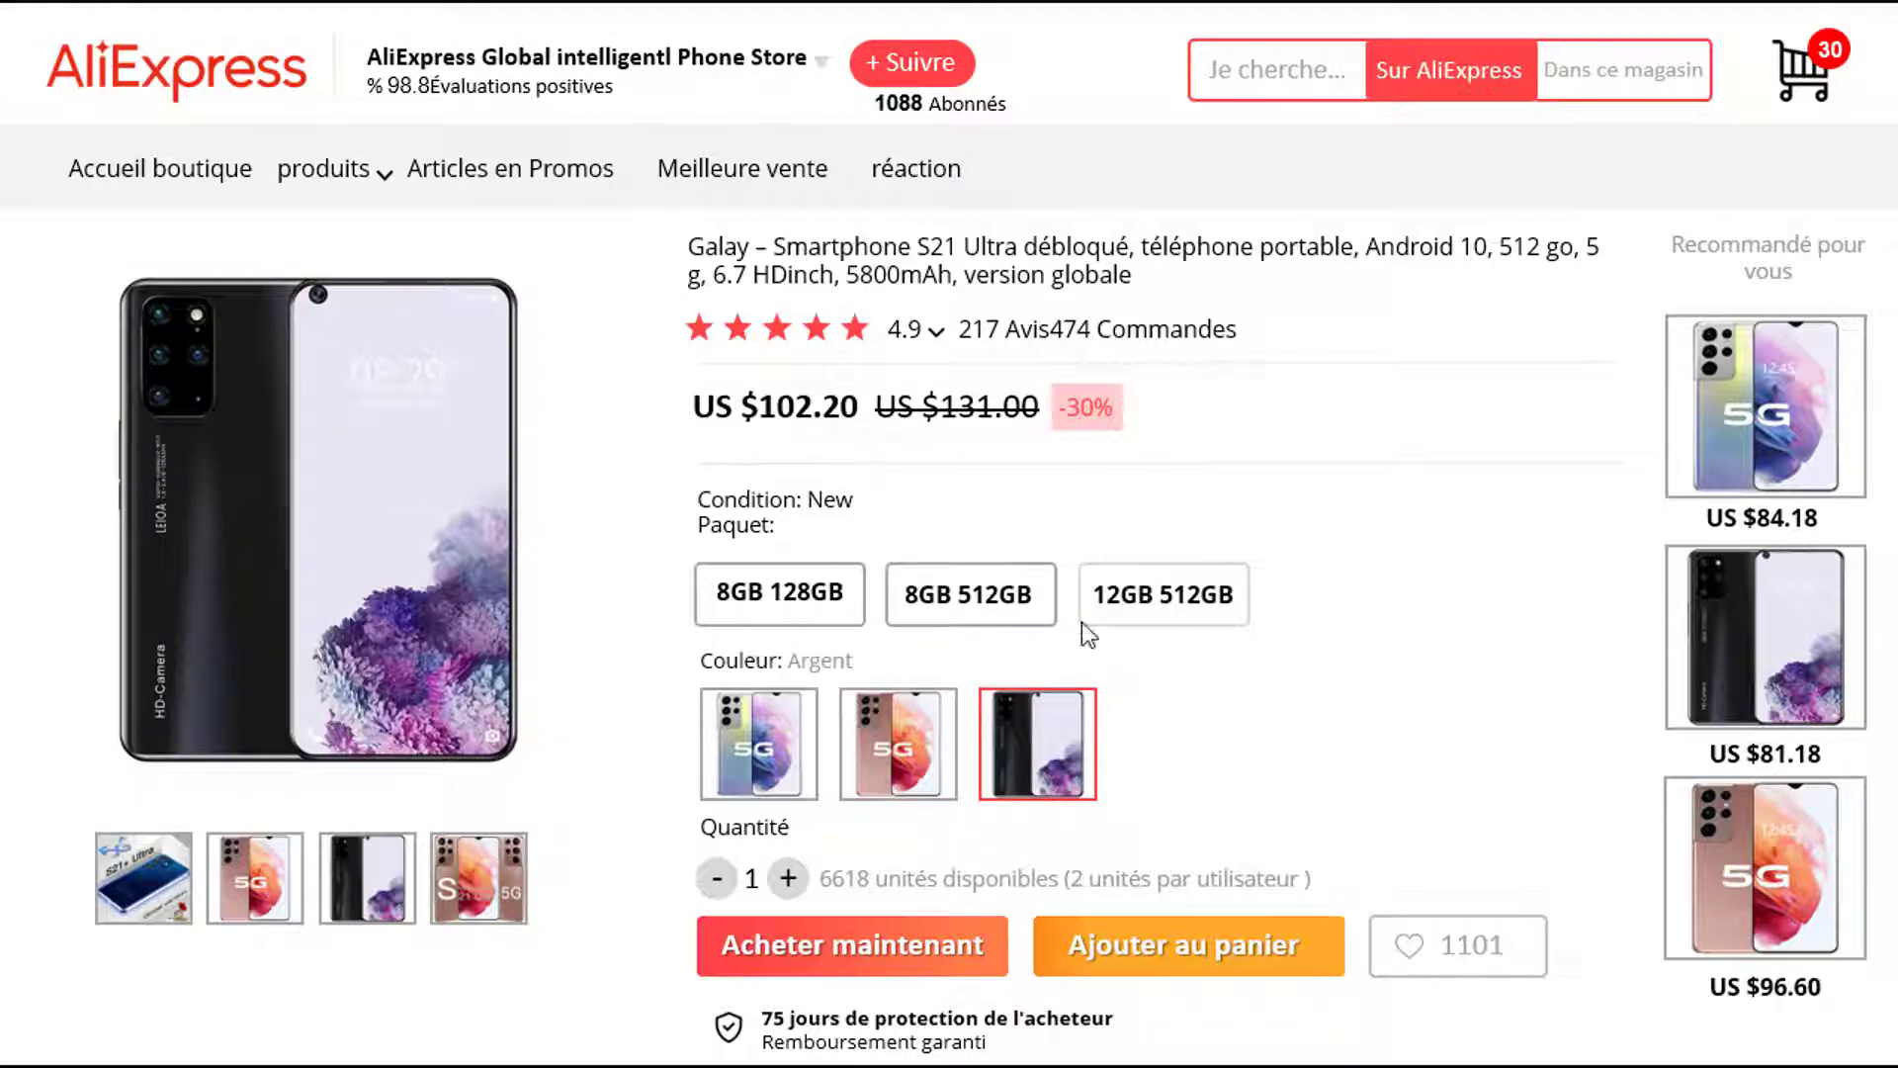
left_click(1221, 628)
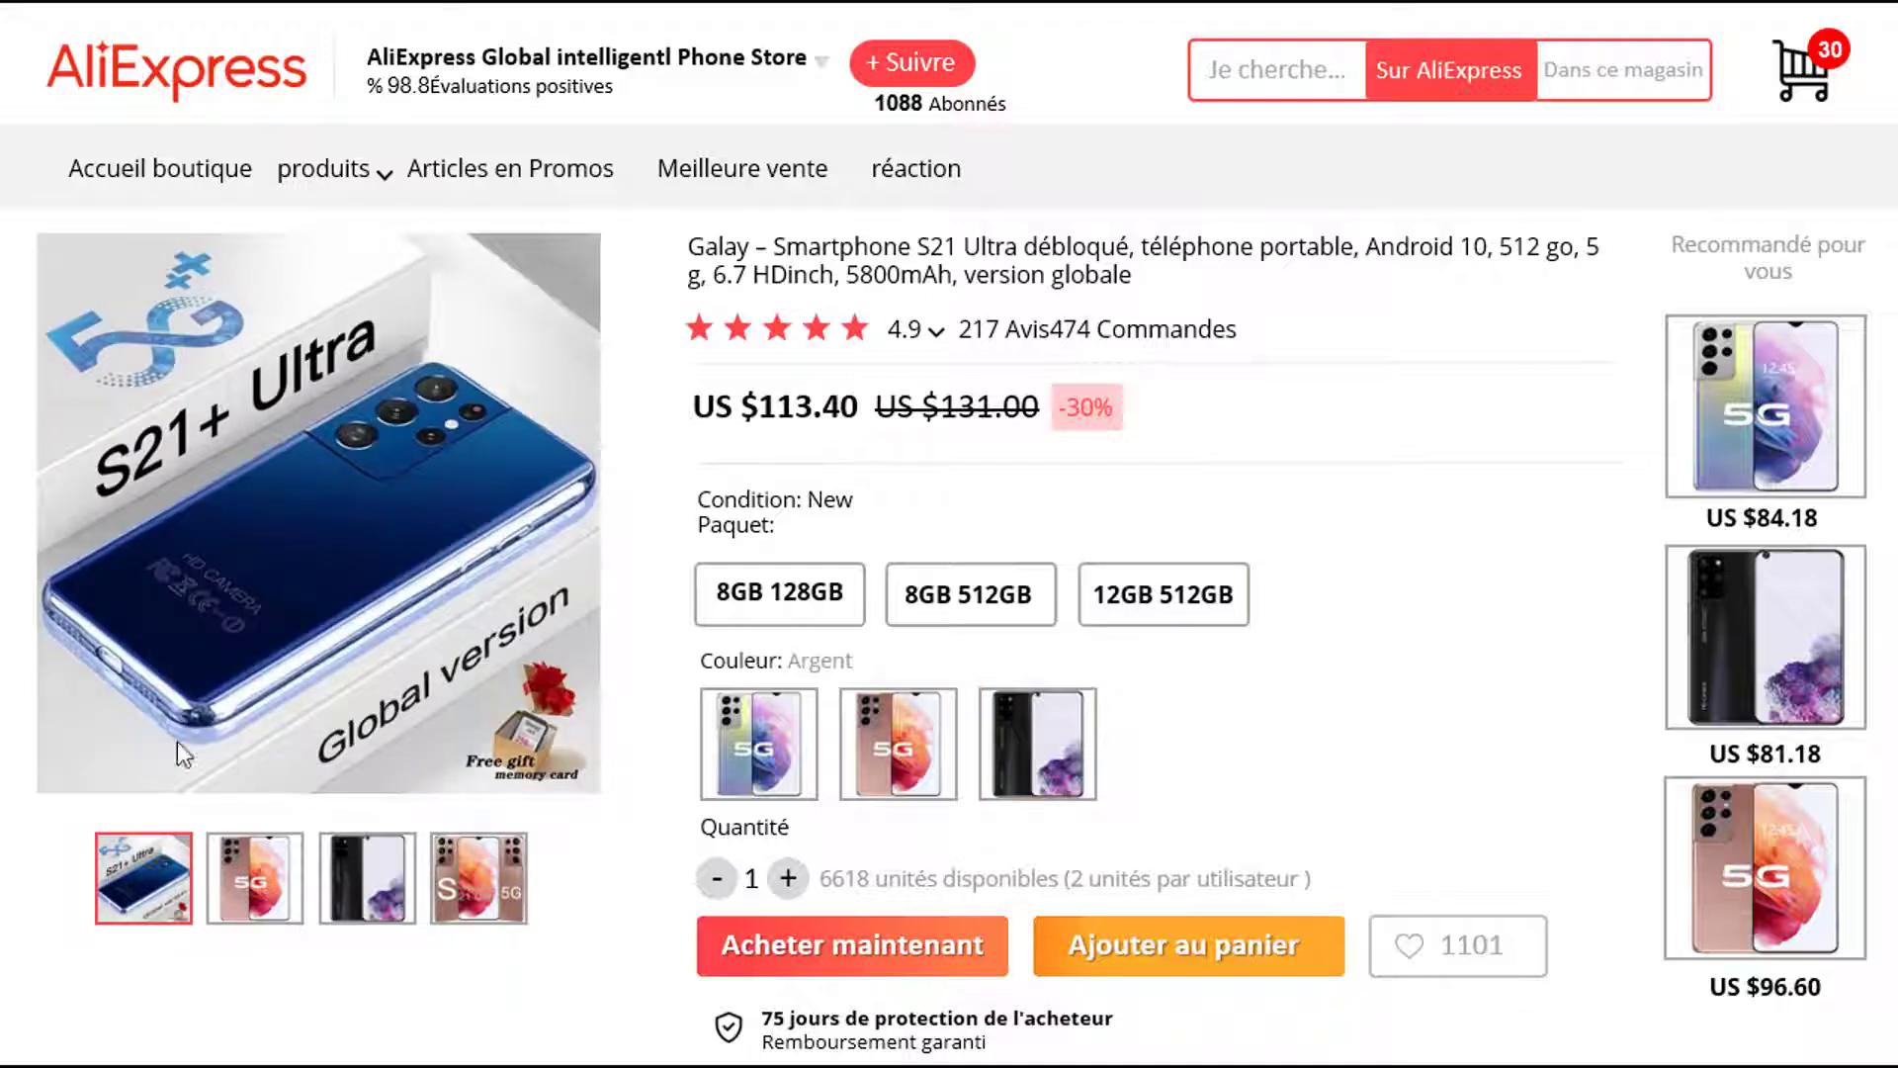
Show the rose-gold and black phones as the main image, then use 'Acheter maintenant' to reach checkout
left_click(252, 885)
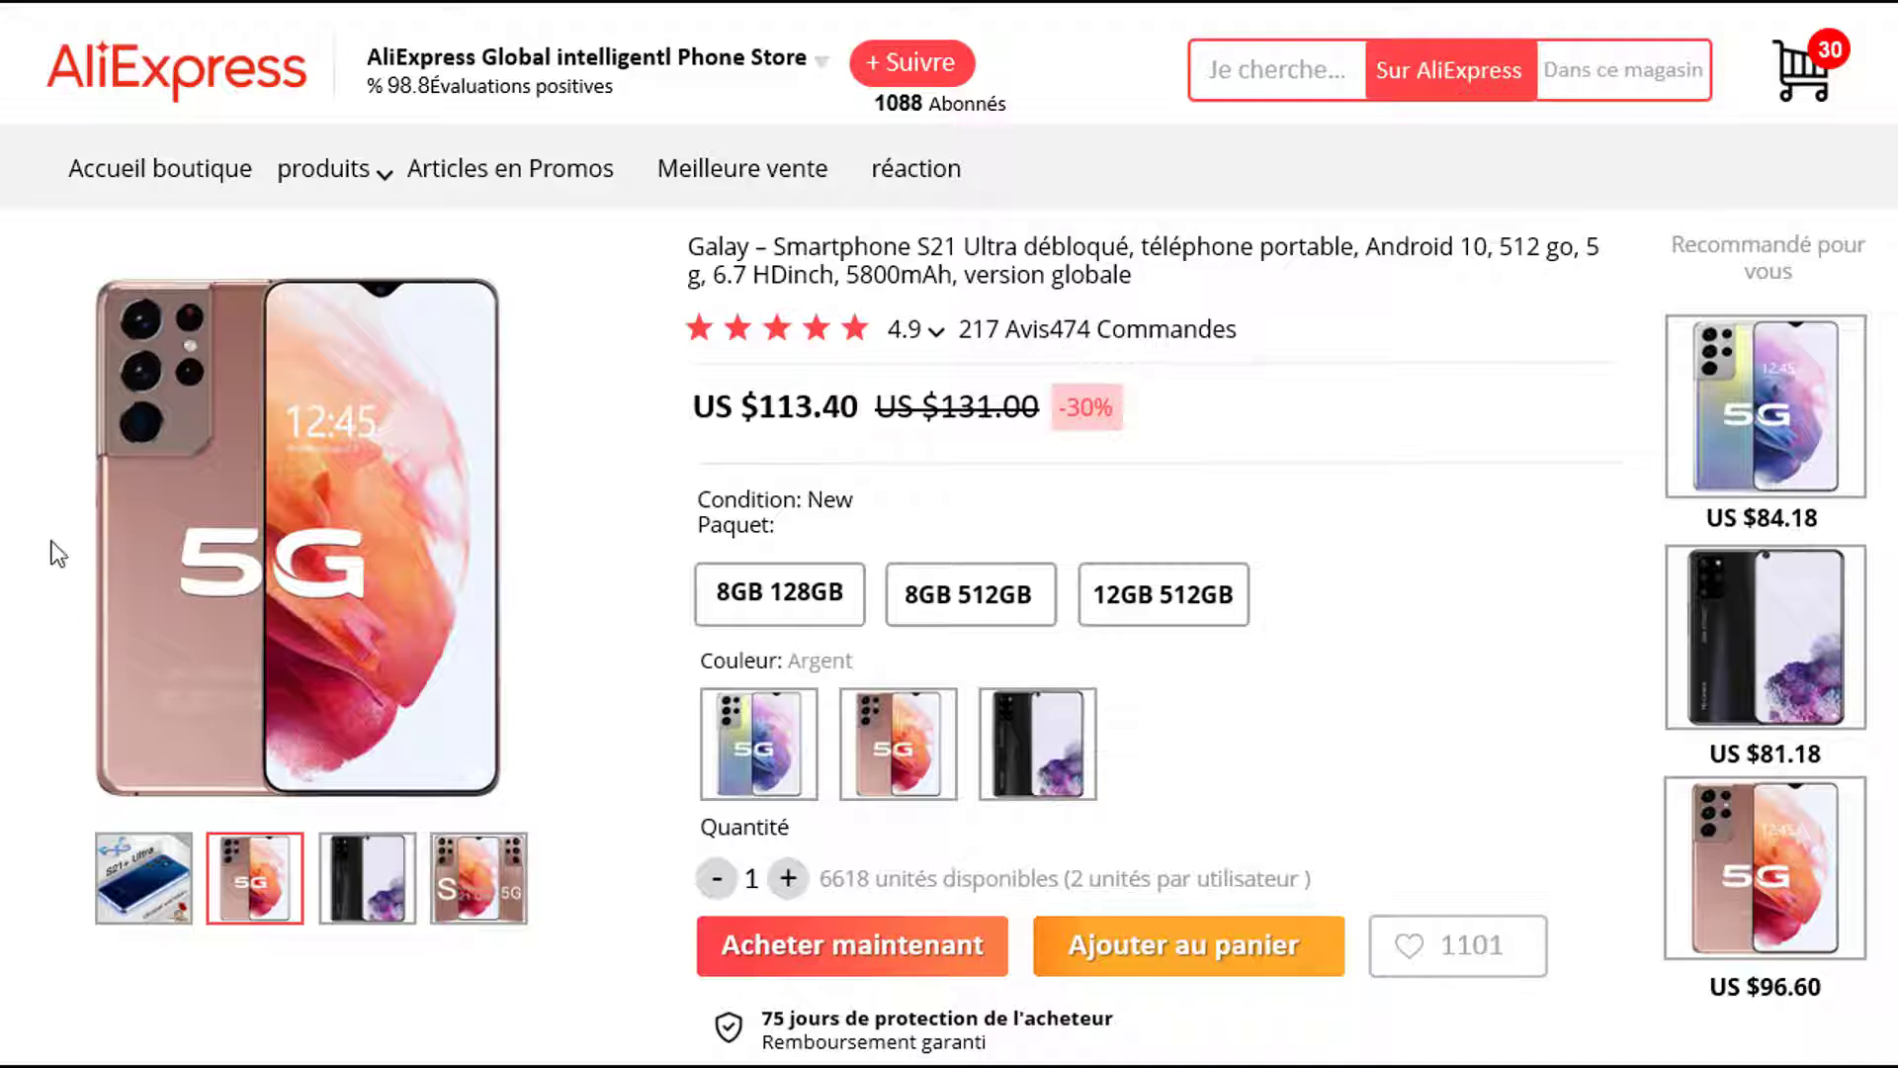
left_click(339, 875)
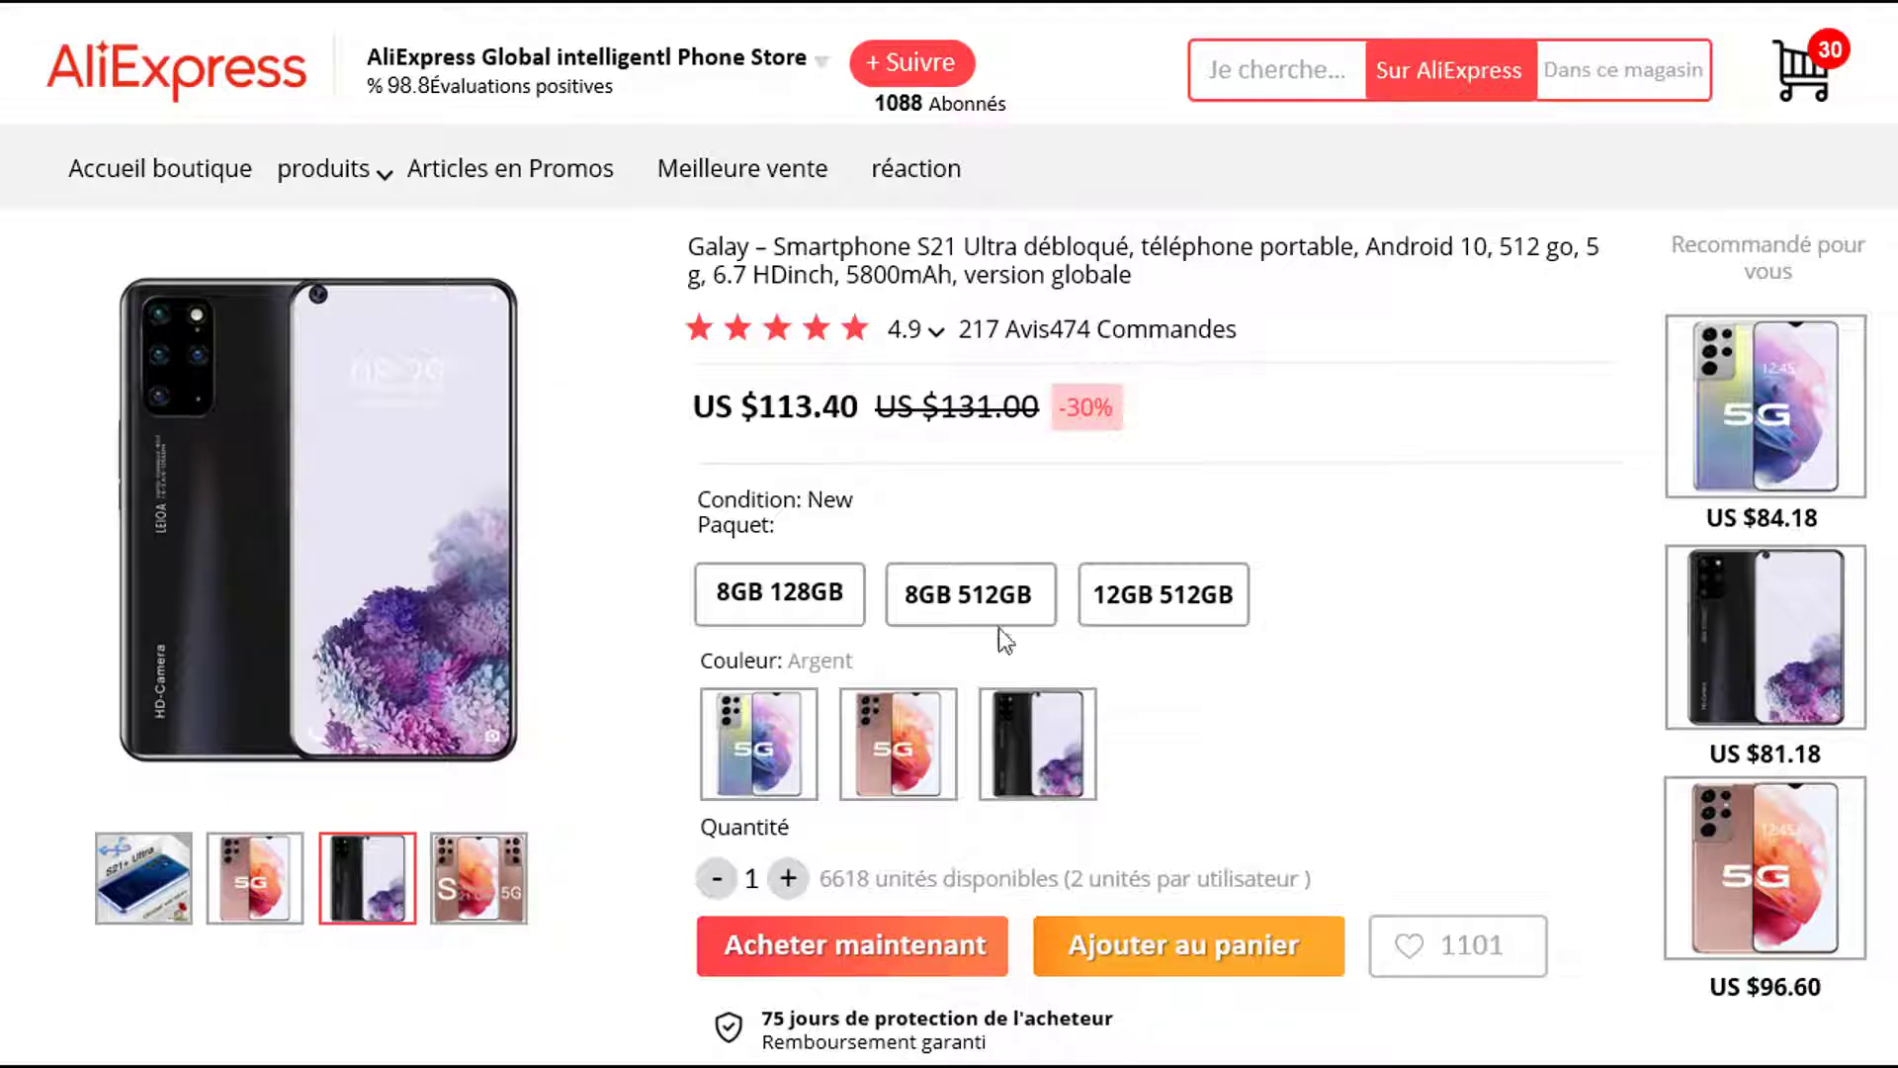
left_click(968, 964)
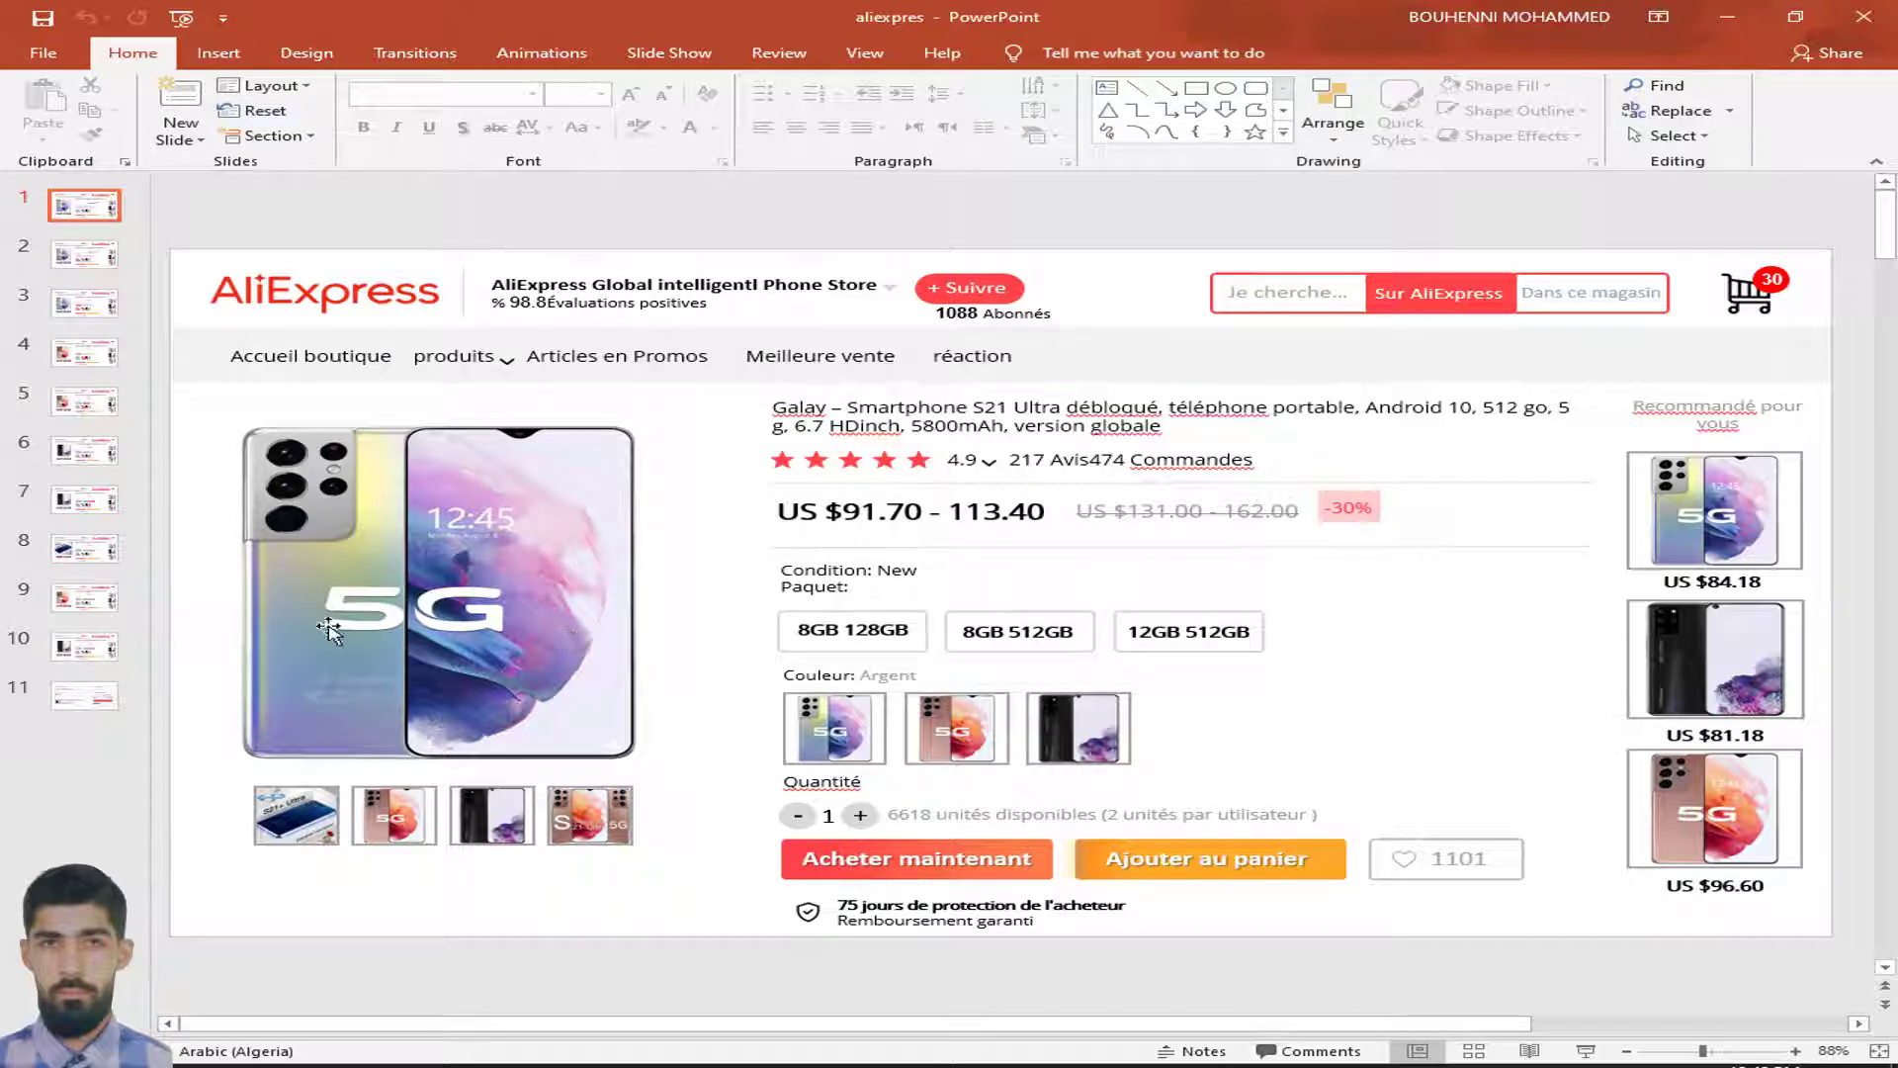
Select the main phone picture, then all objects on the slide, then clear the selection
left_click(529, 625)
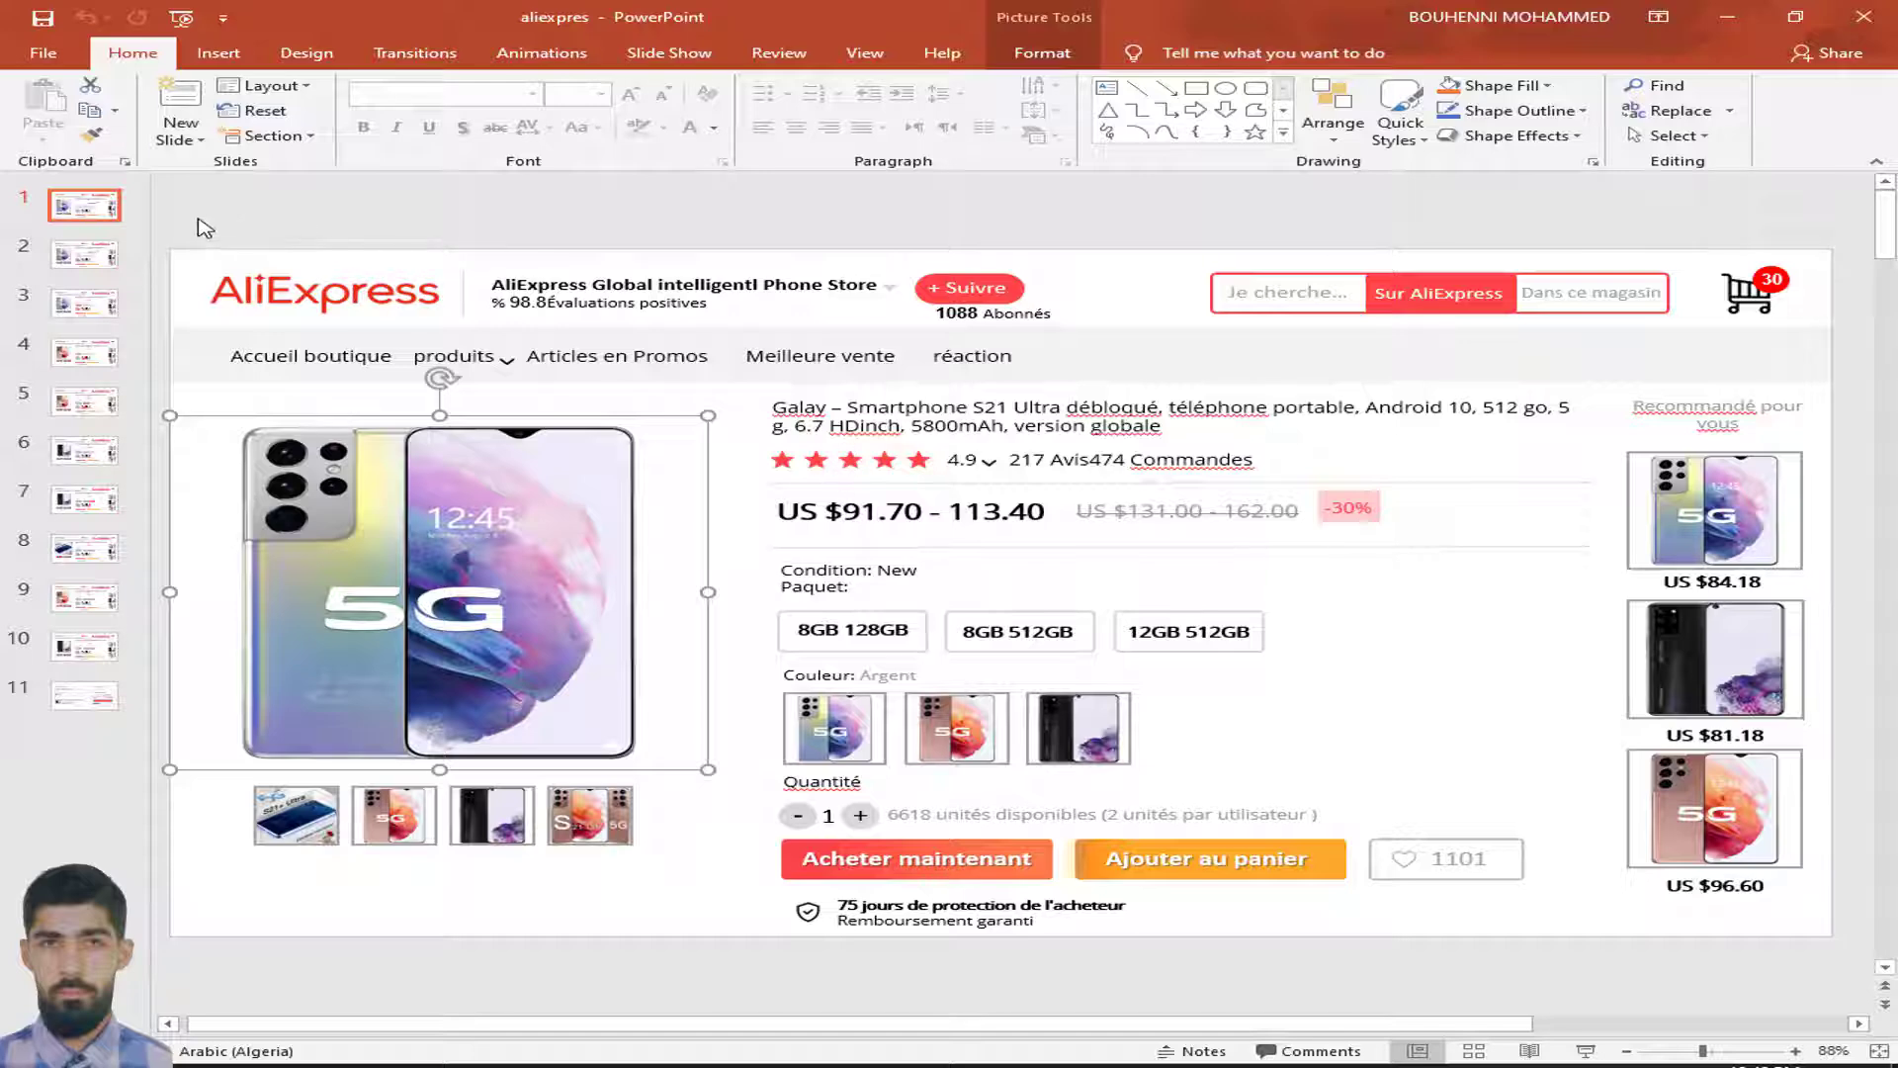
left_click_drag(198, 218, 1844, 985)
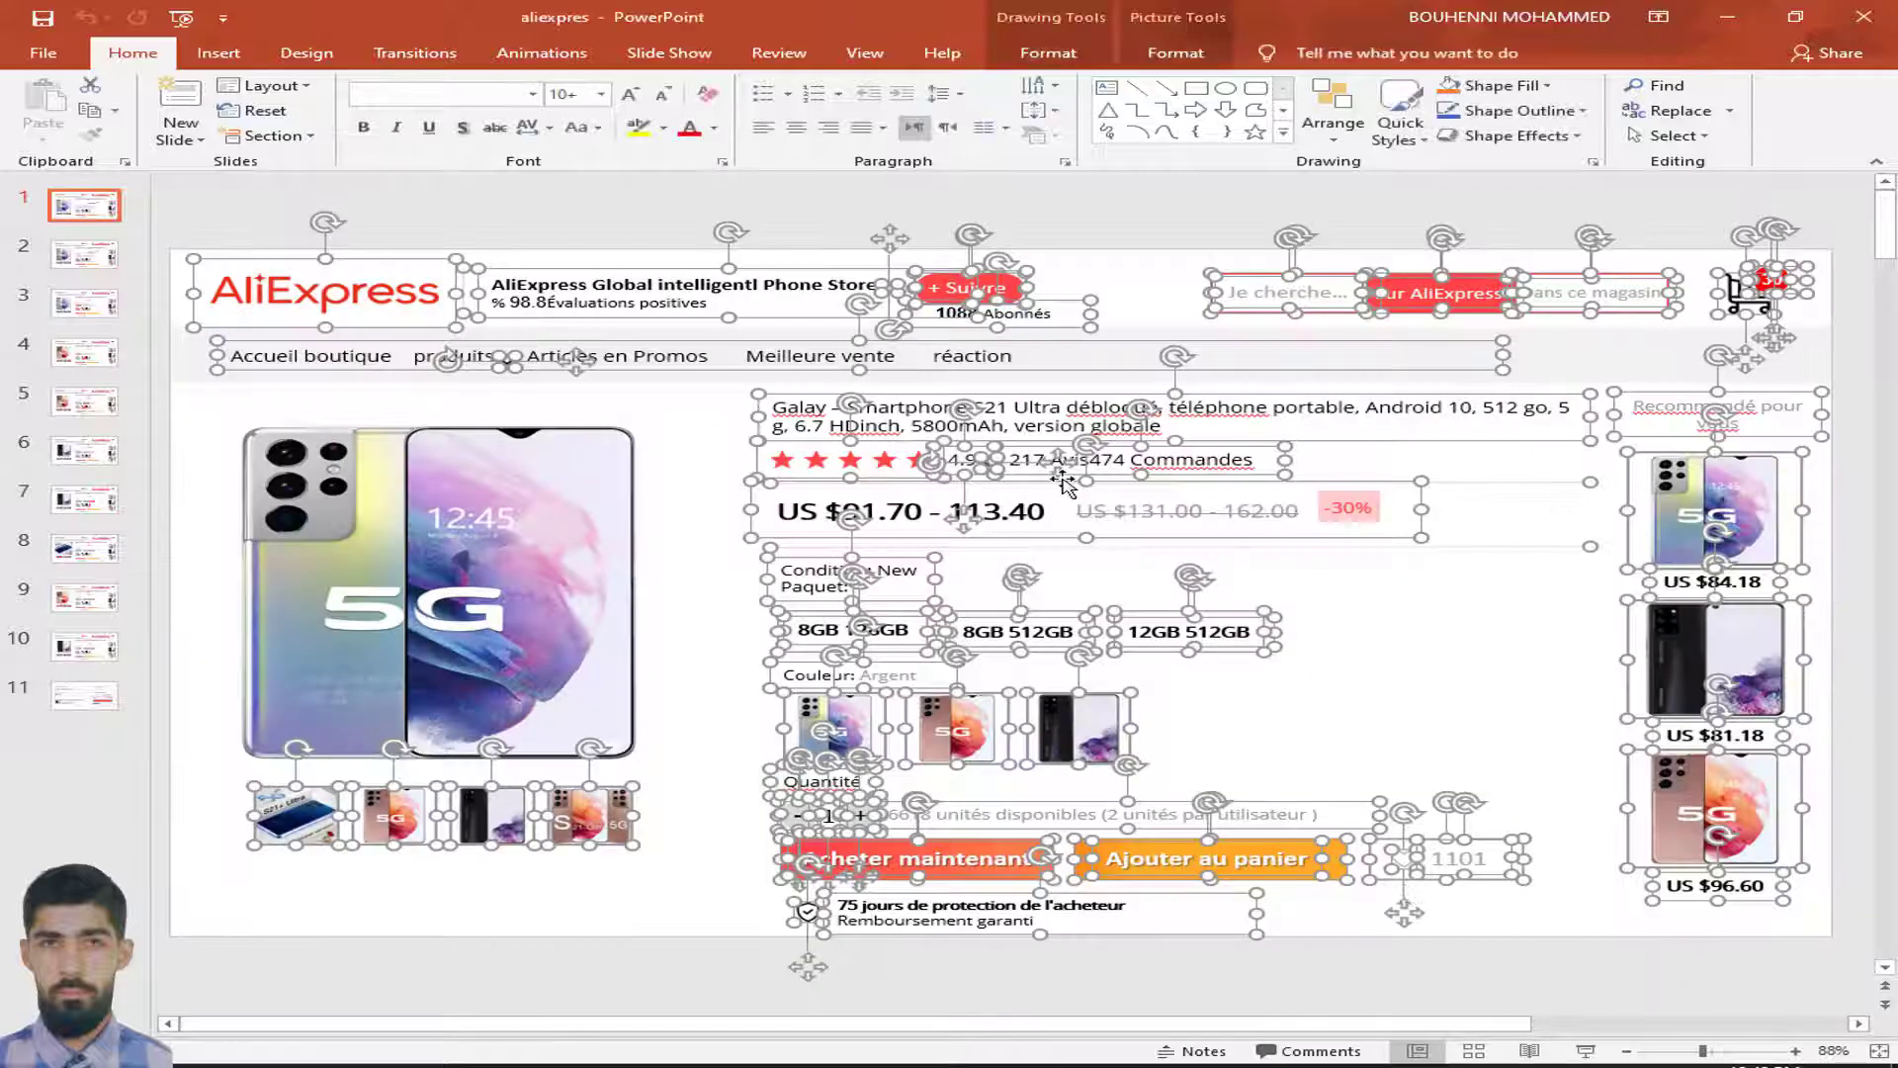
left_click(1367, 639)
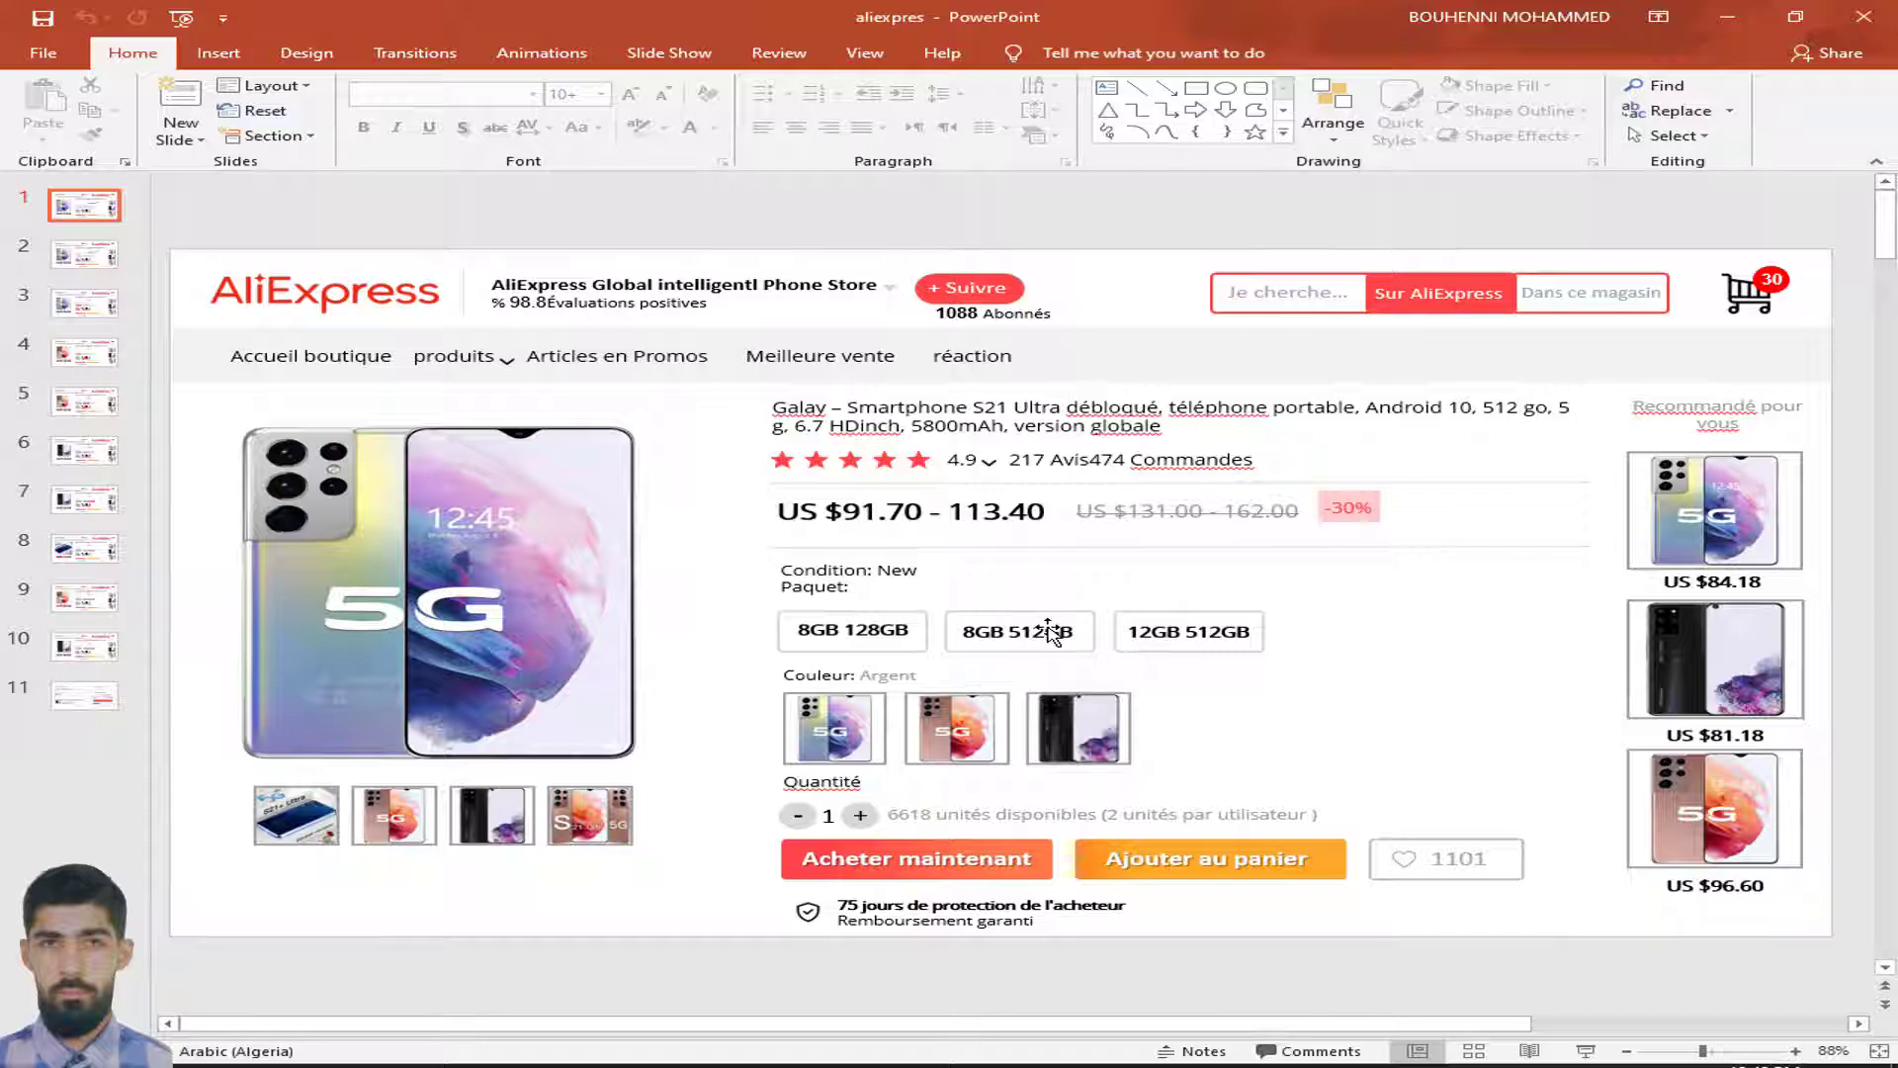
Inspect the 12GB 512GB, search and recommendation objects, then select the silver colour thumbnail
left_click(1219, 633)
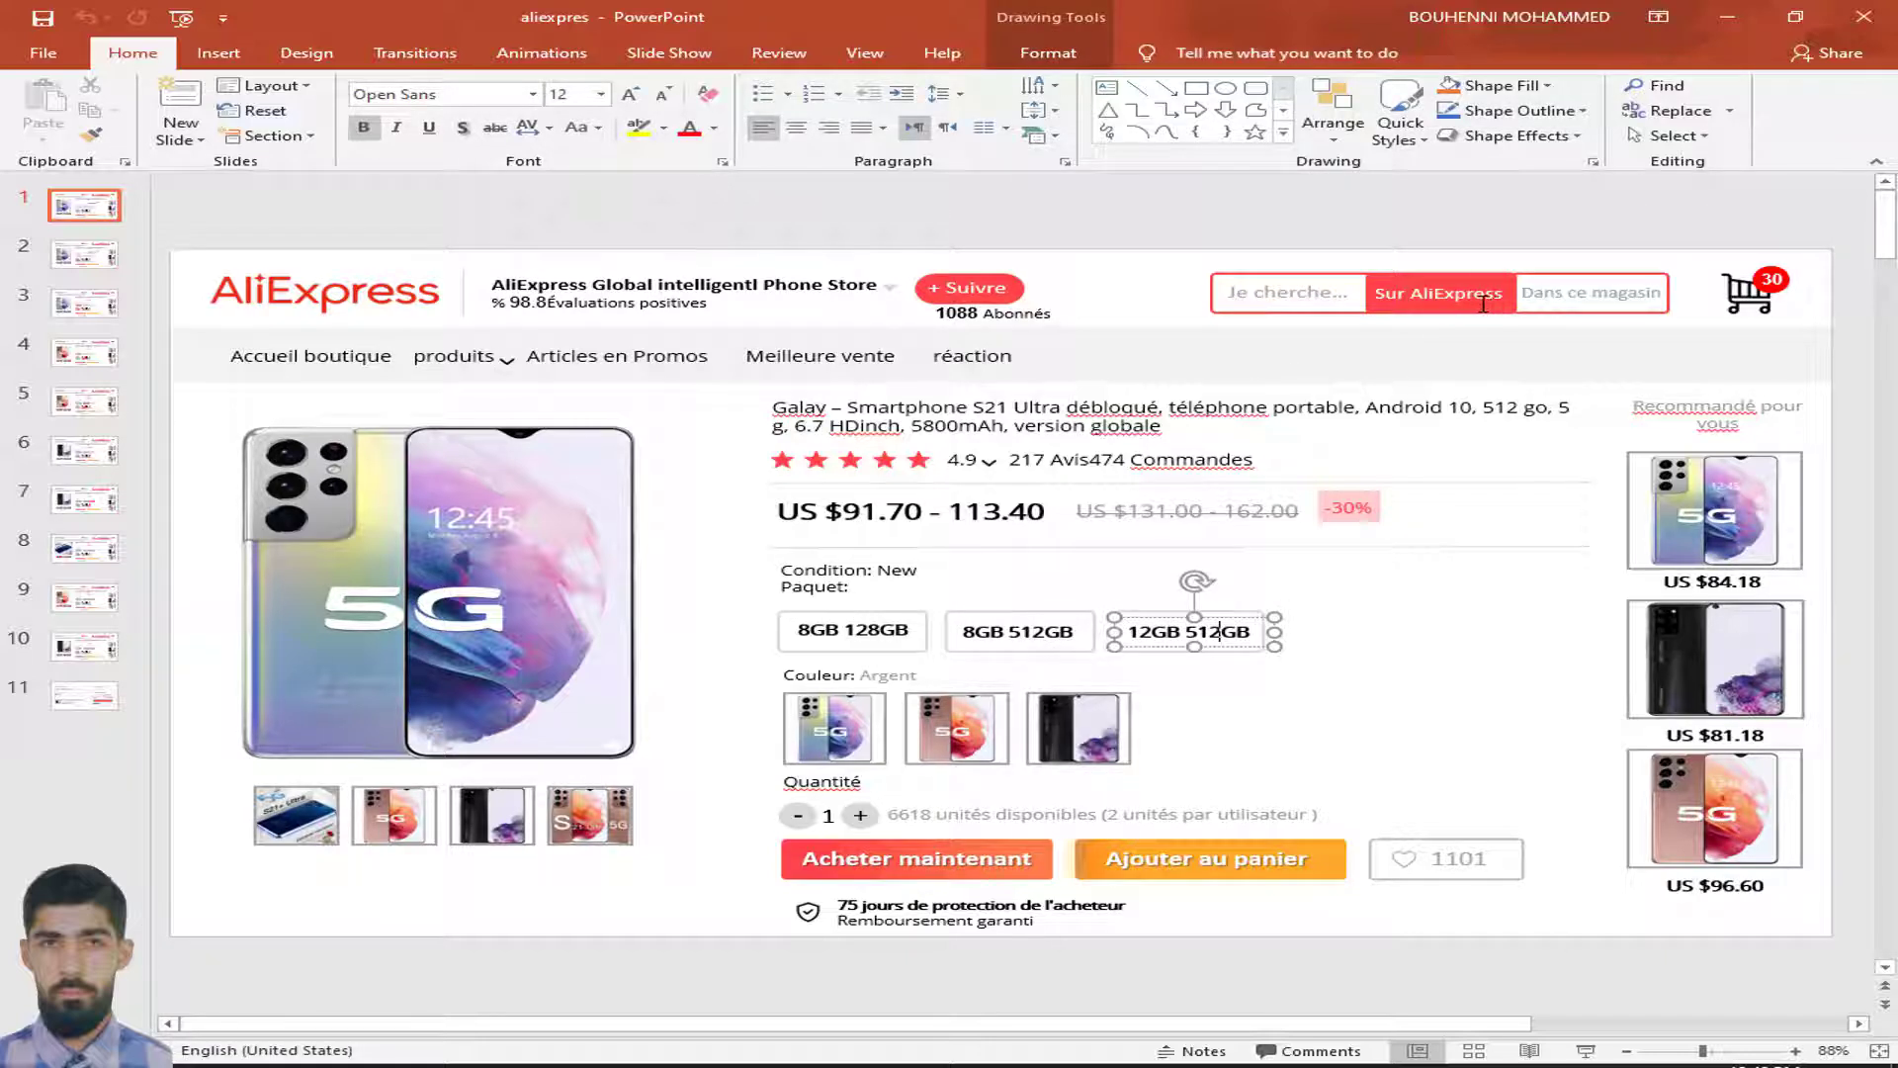
left_click(1471, 301)
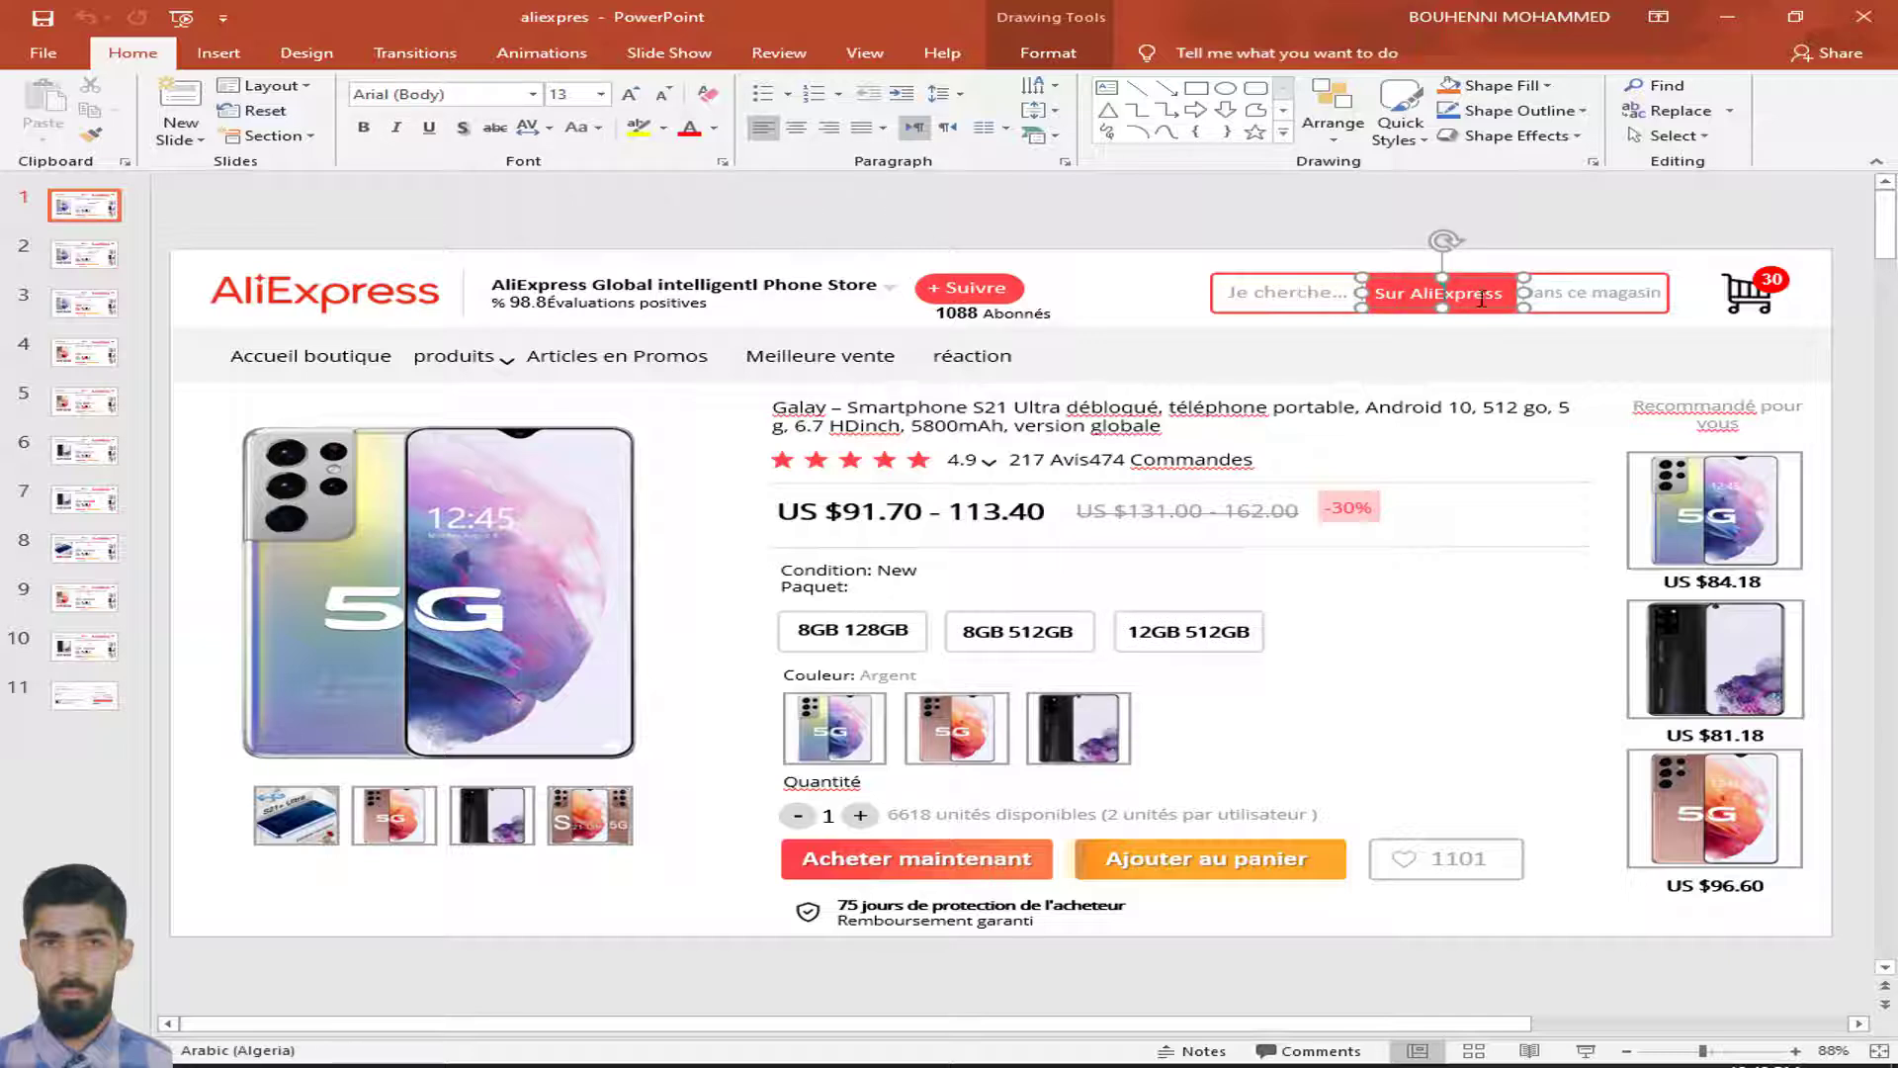
key("shift+Tab")
left_click(1596, 291)
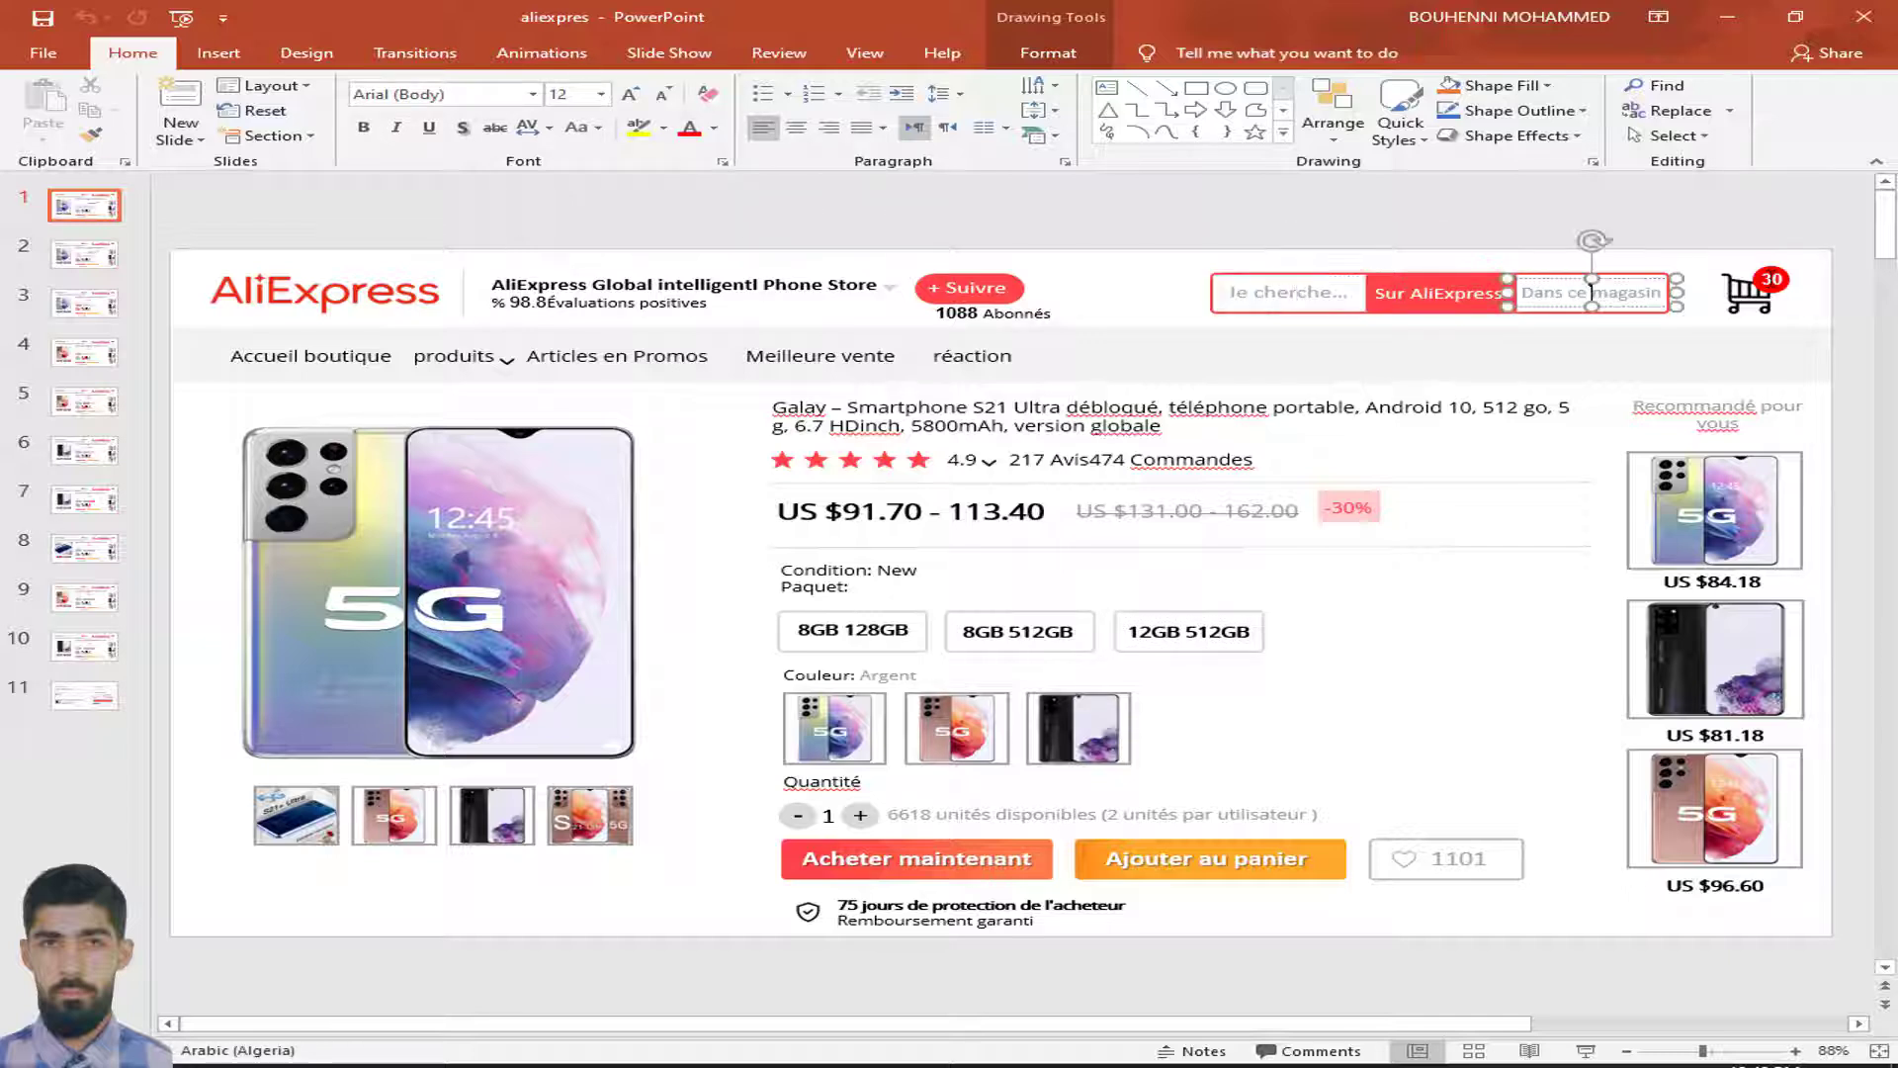
left_click(1758, 477)
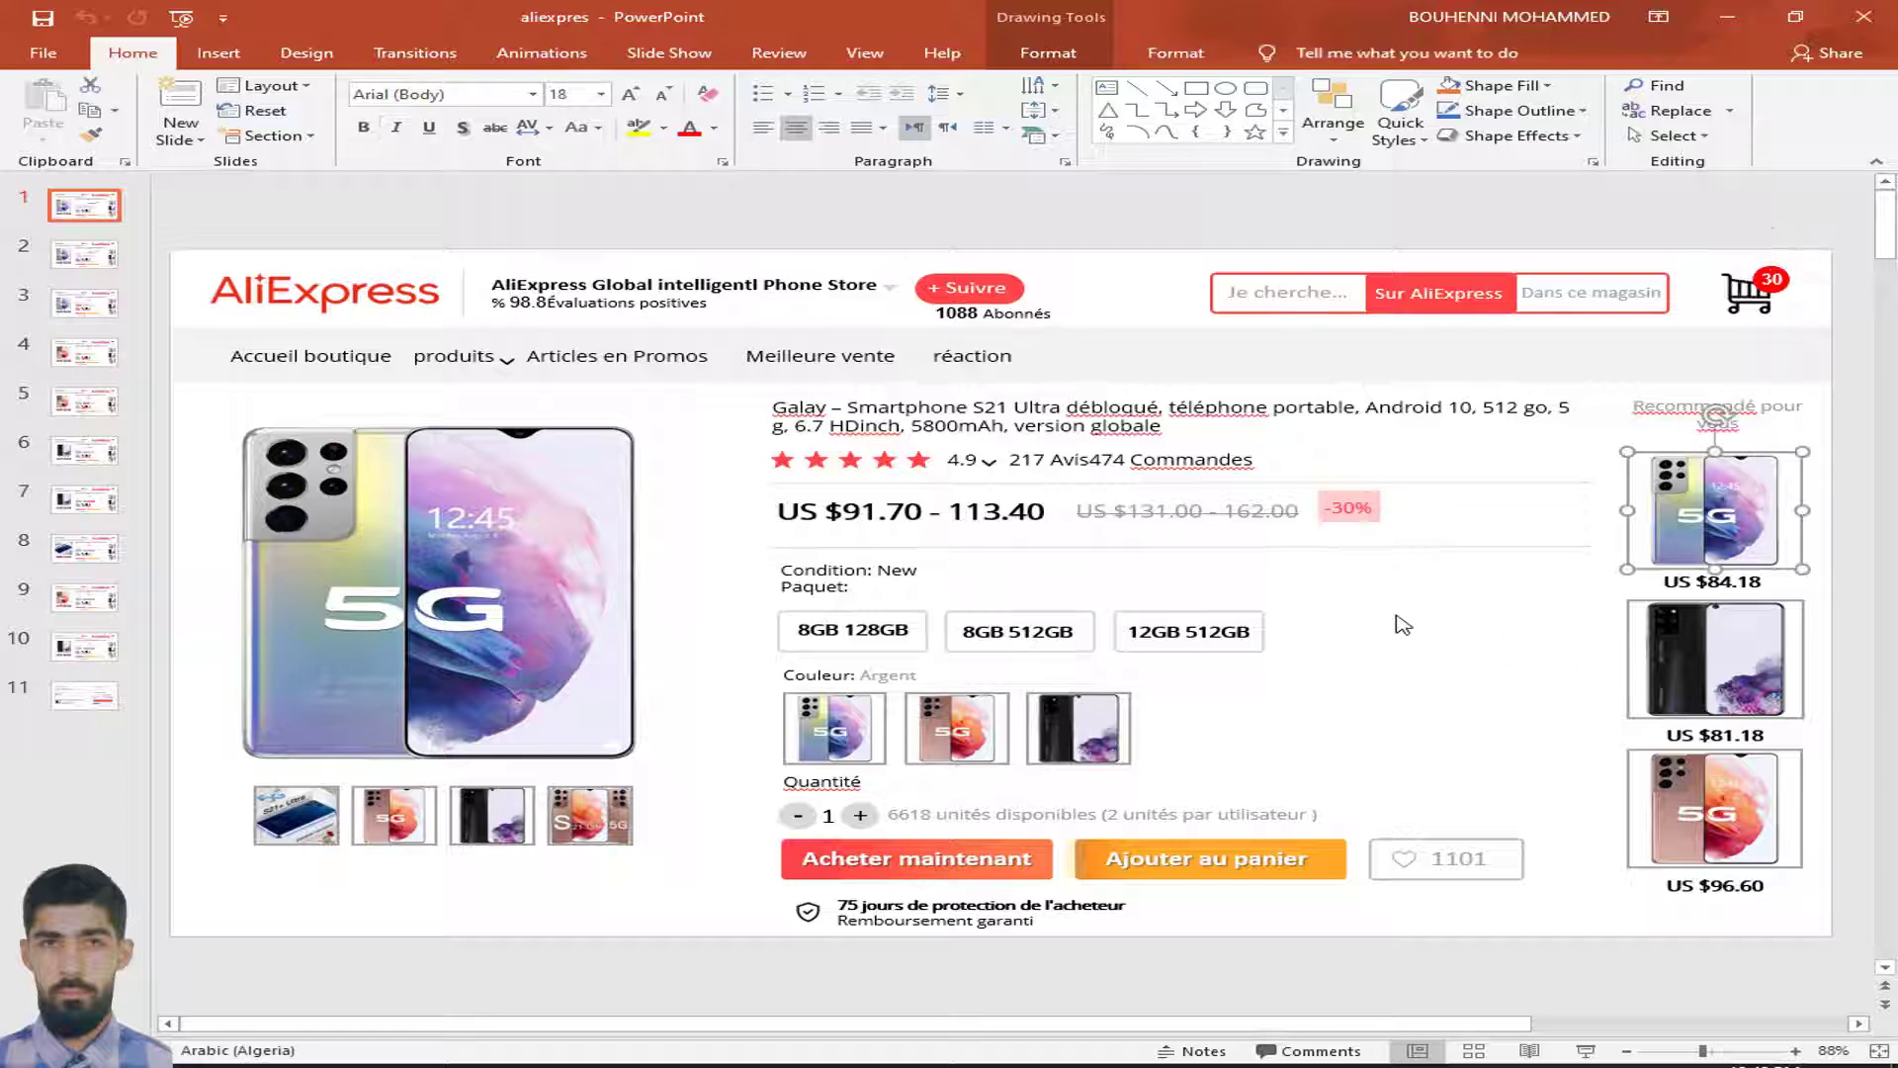
key("Escape")
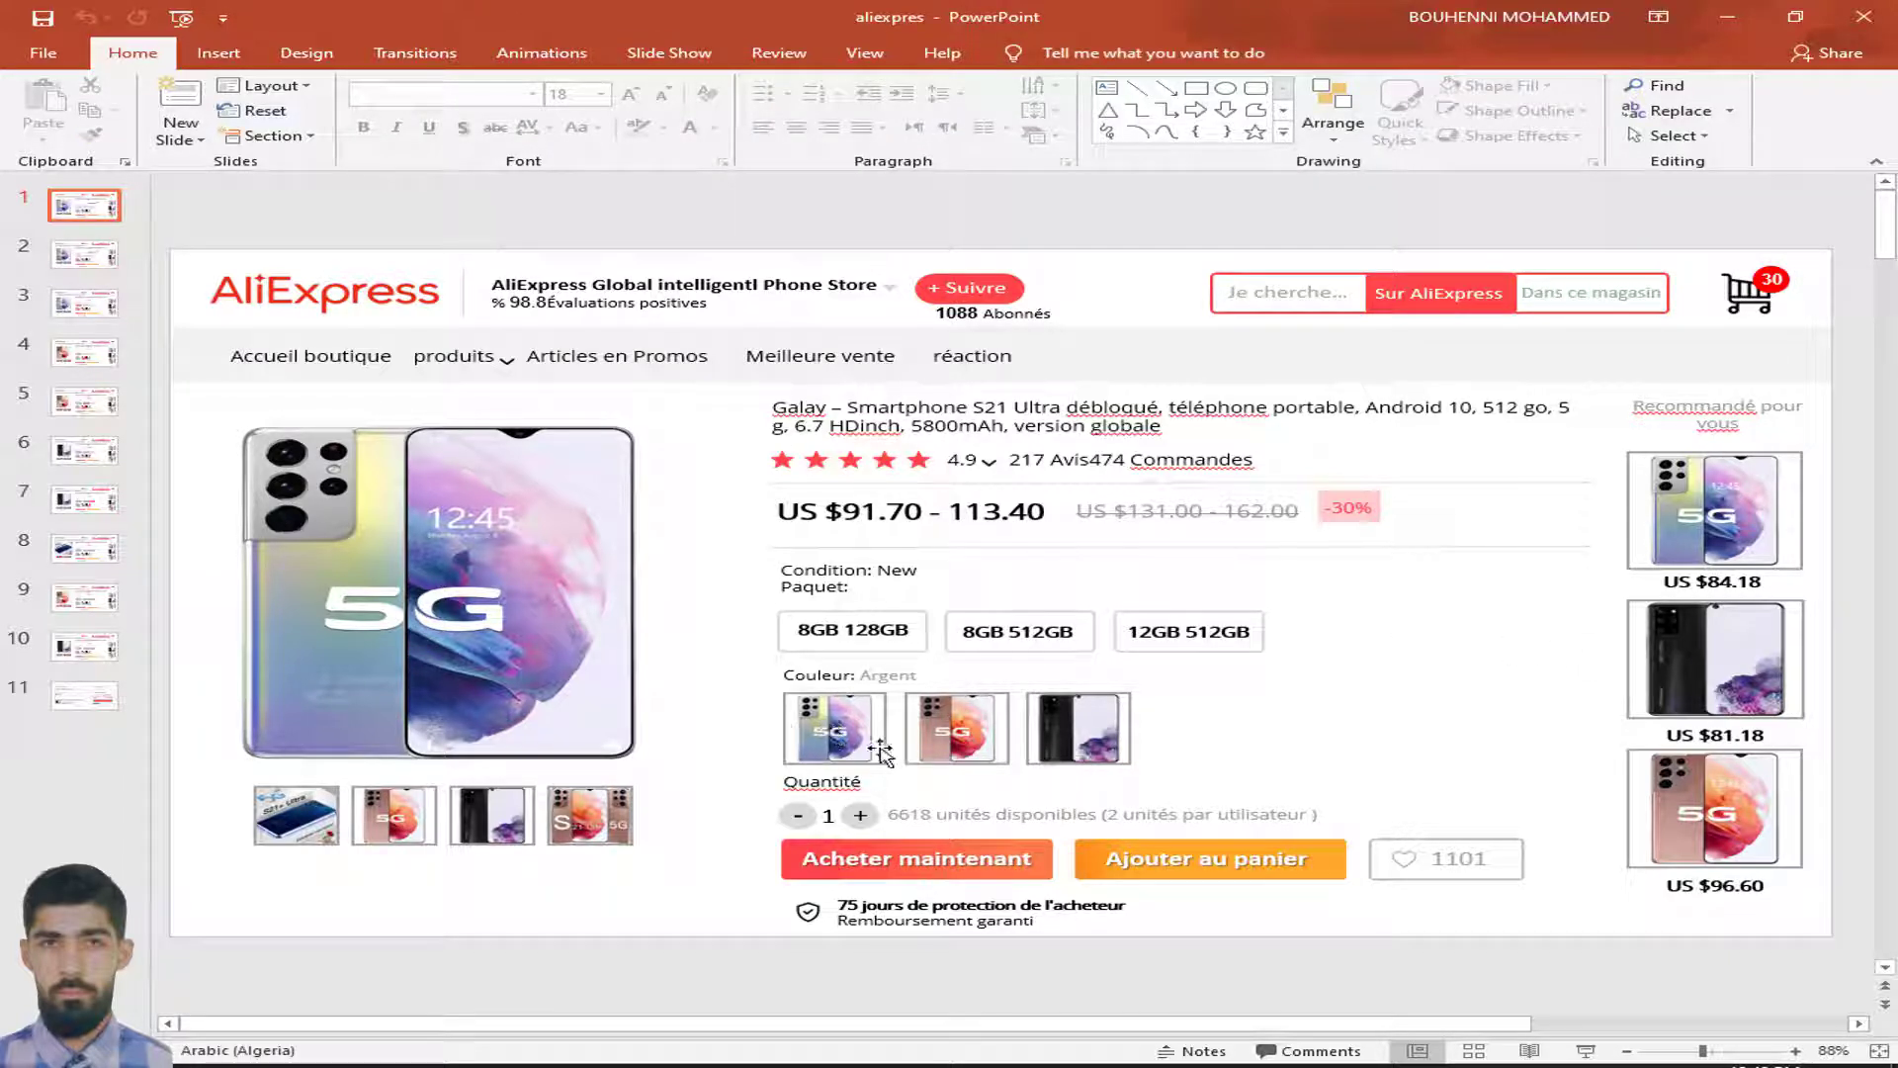
left_click(836, 737)
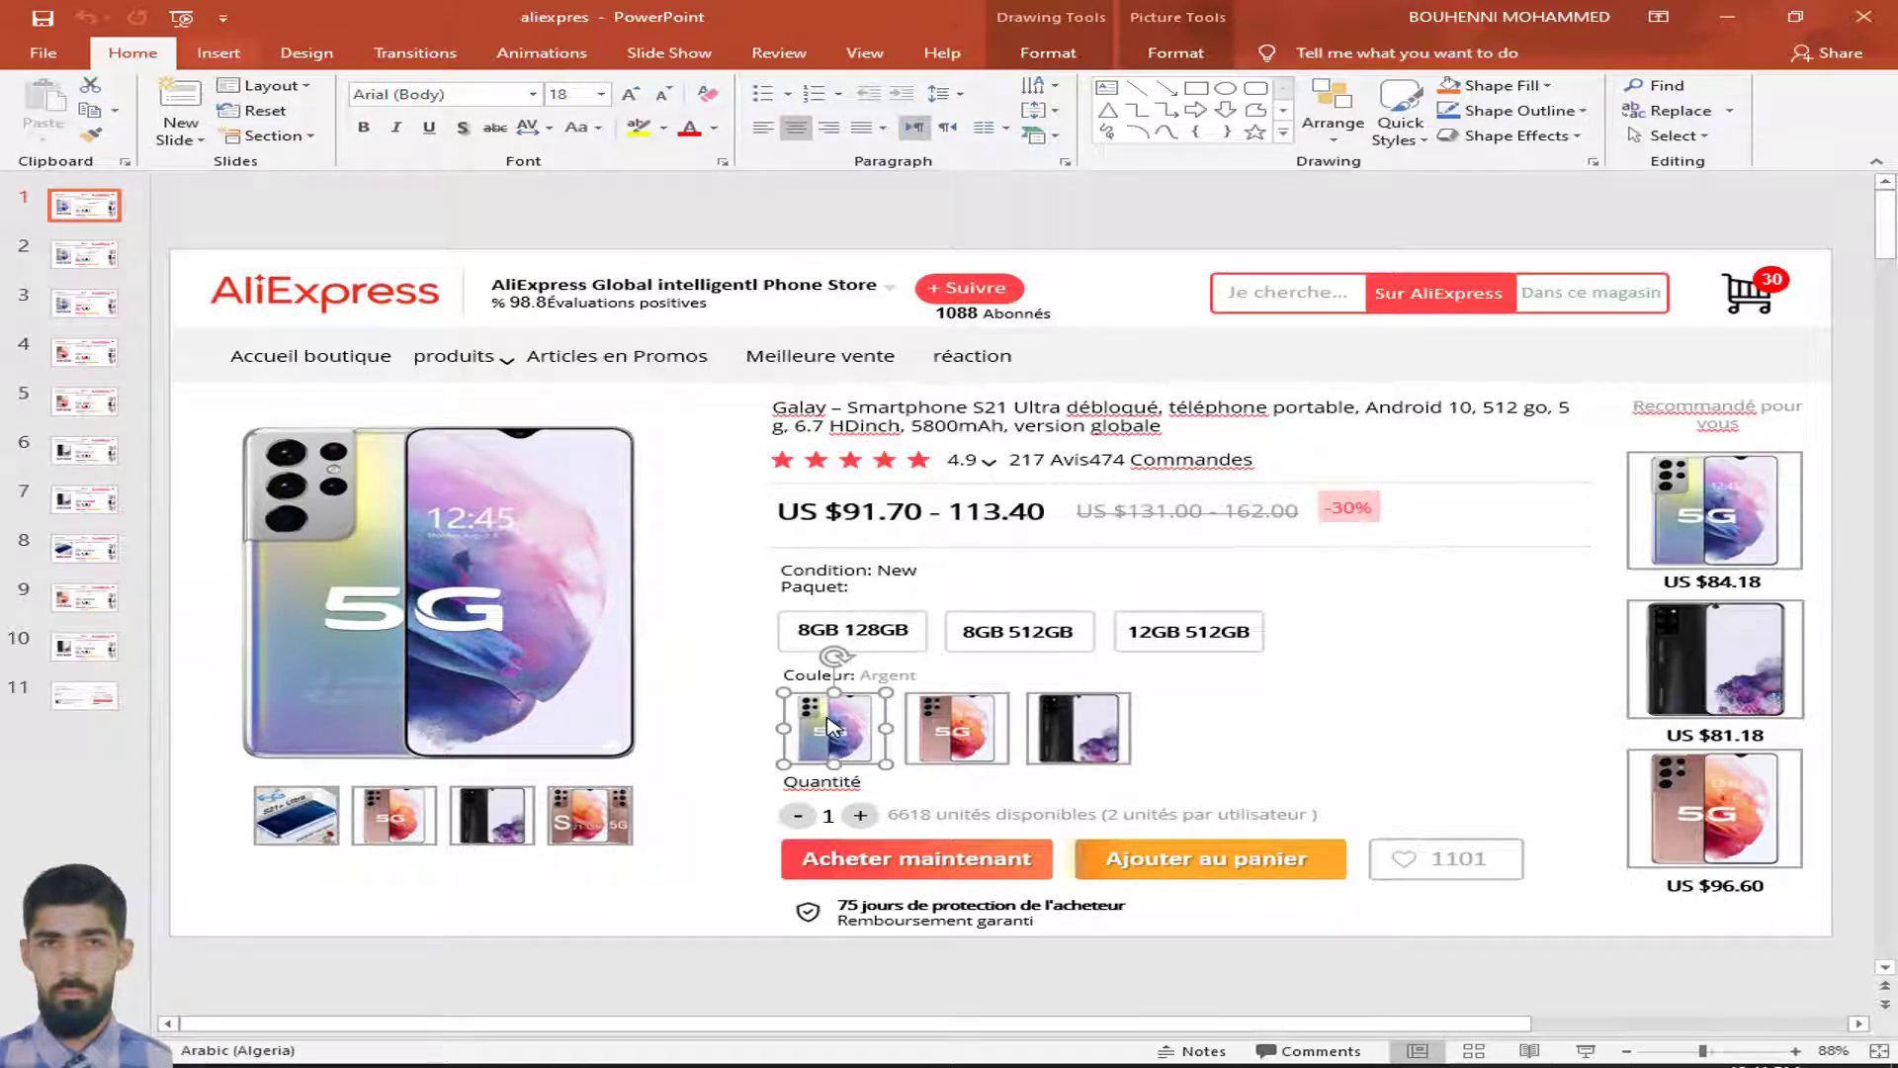
left_click(218, 52)
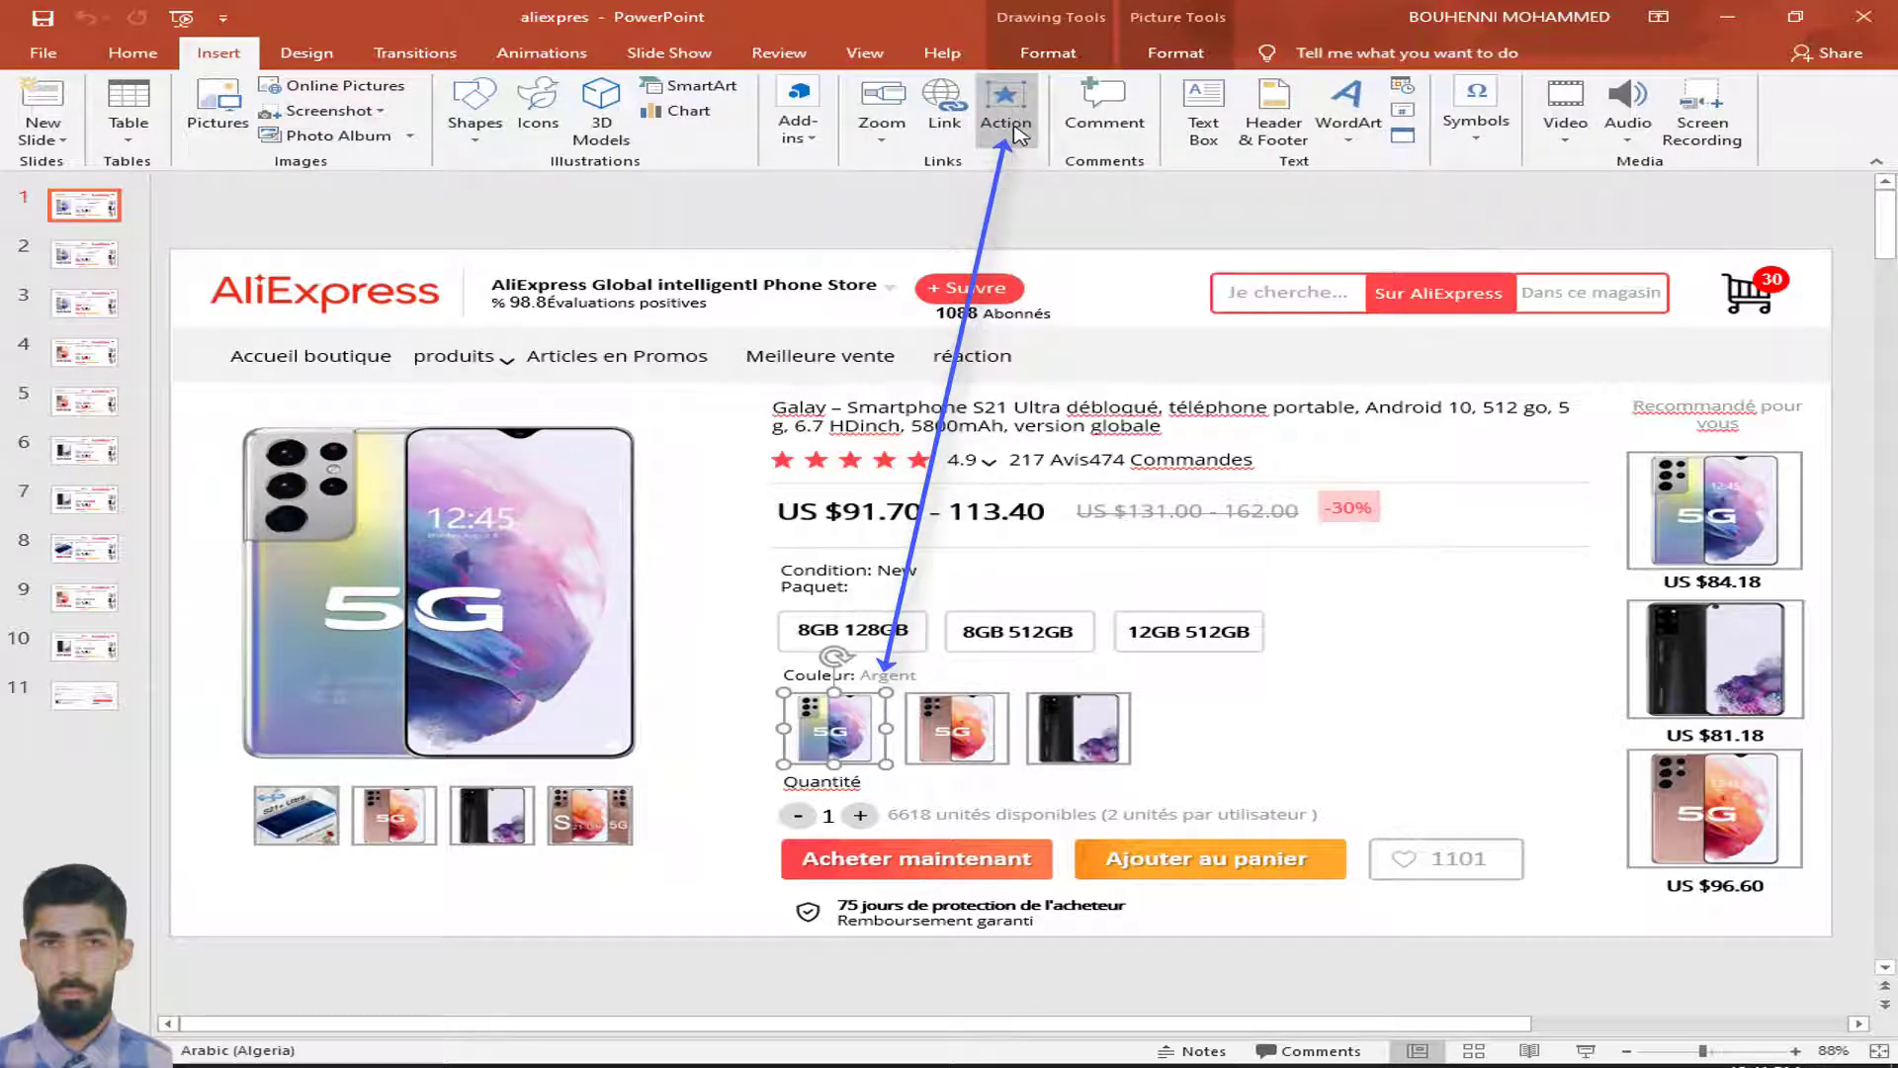
Give the silver thumbnail a click action hyperlinking to slide 2, then start the slide show
left_click(1005, 109)
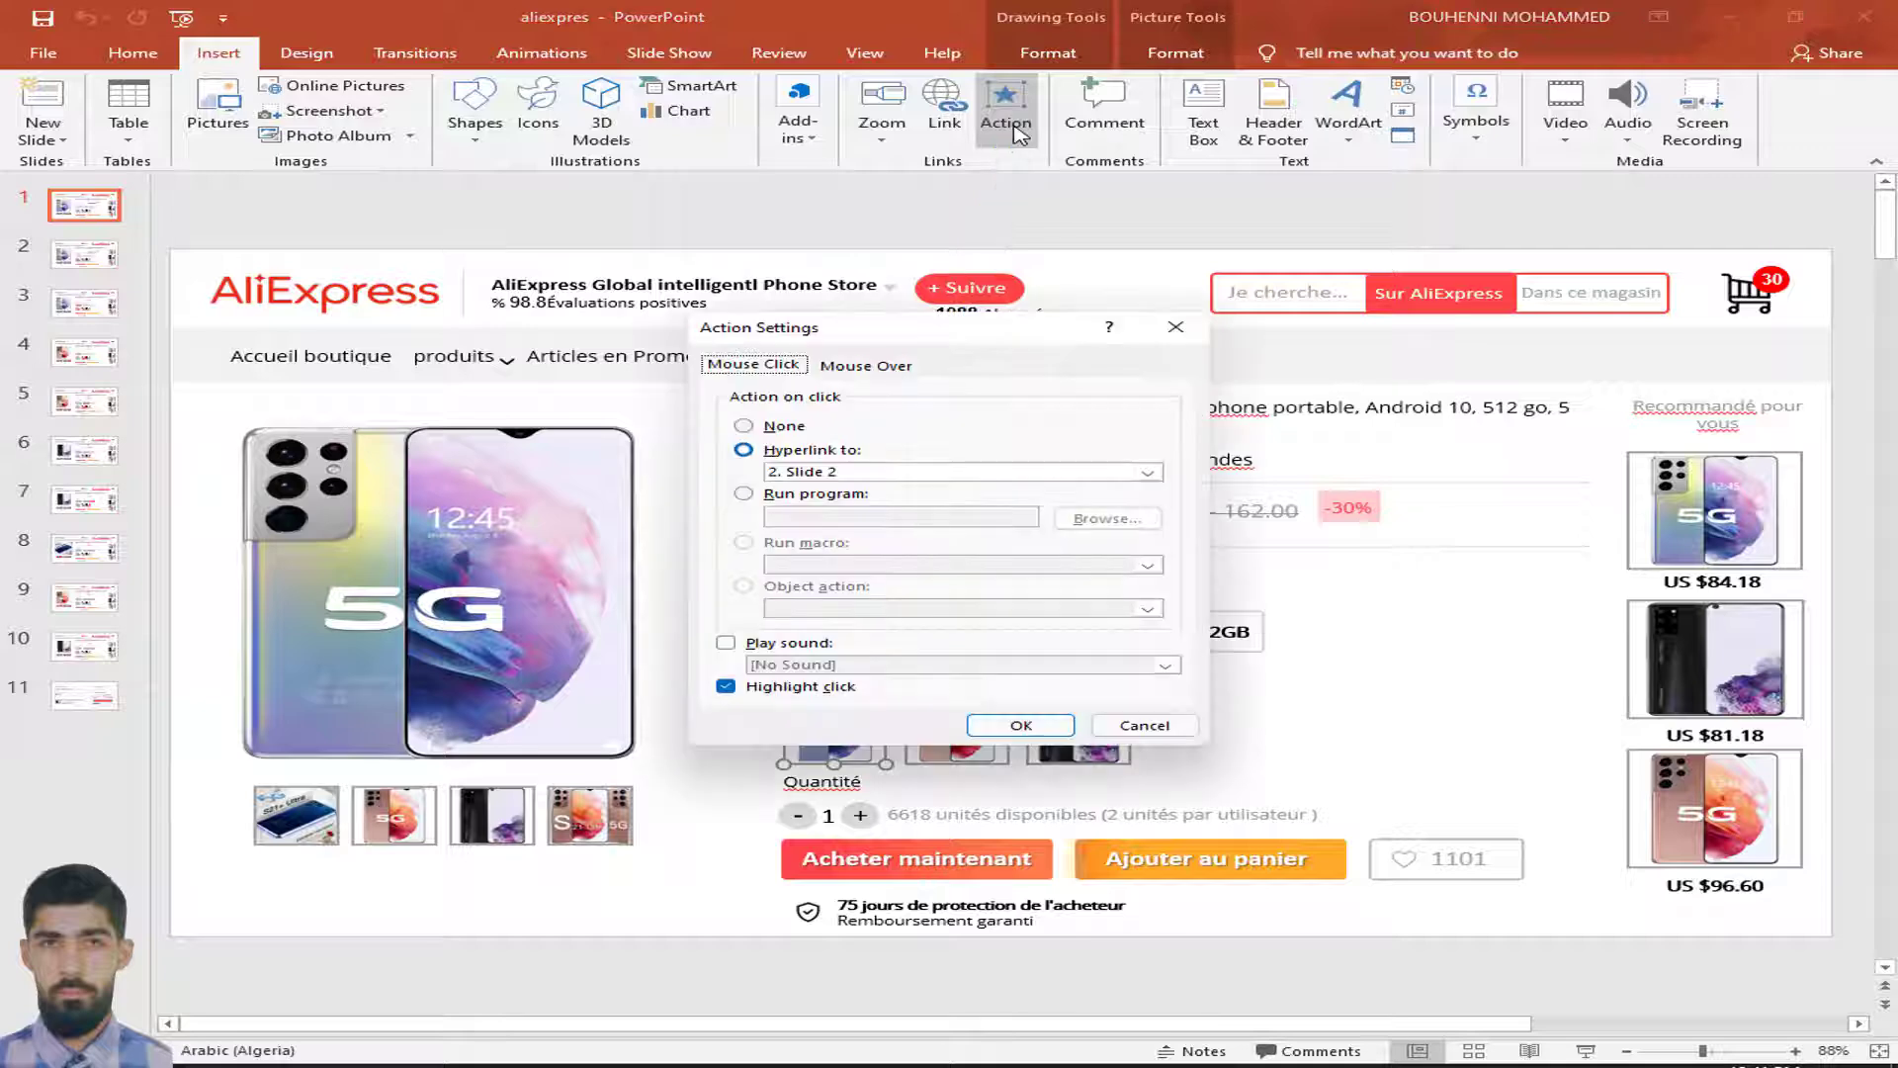
left_click(811, 472)
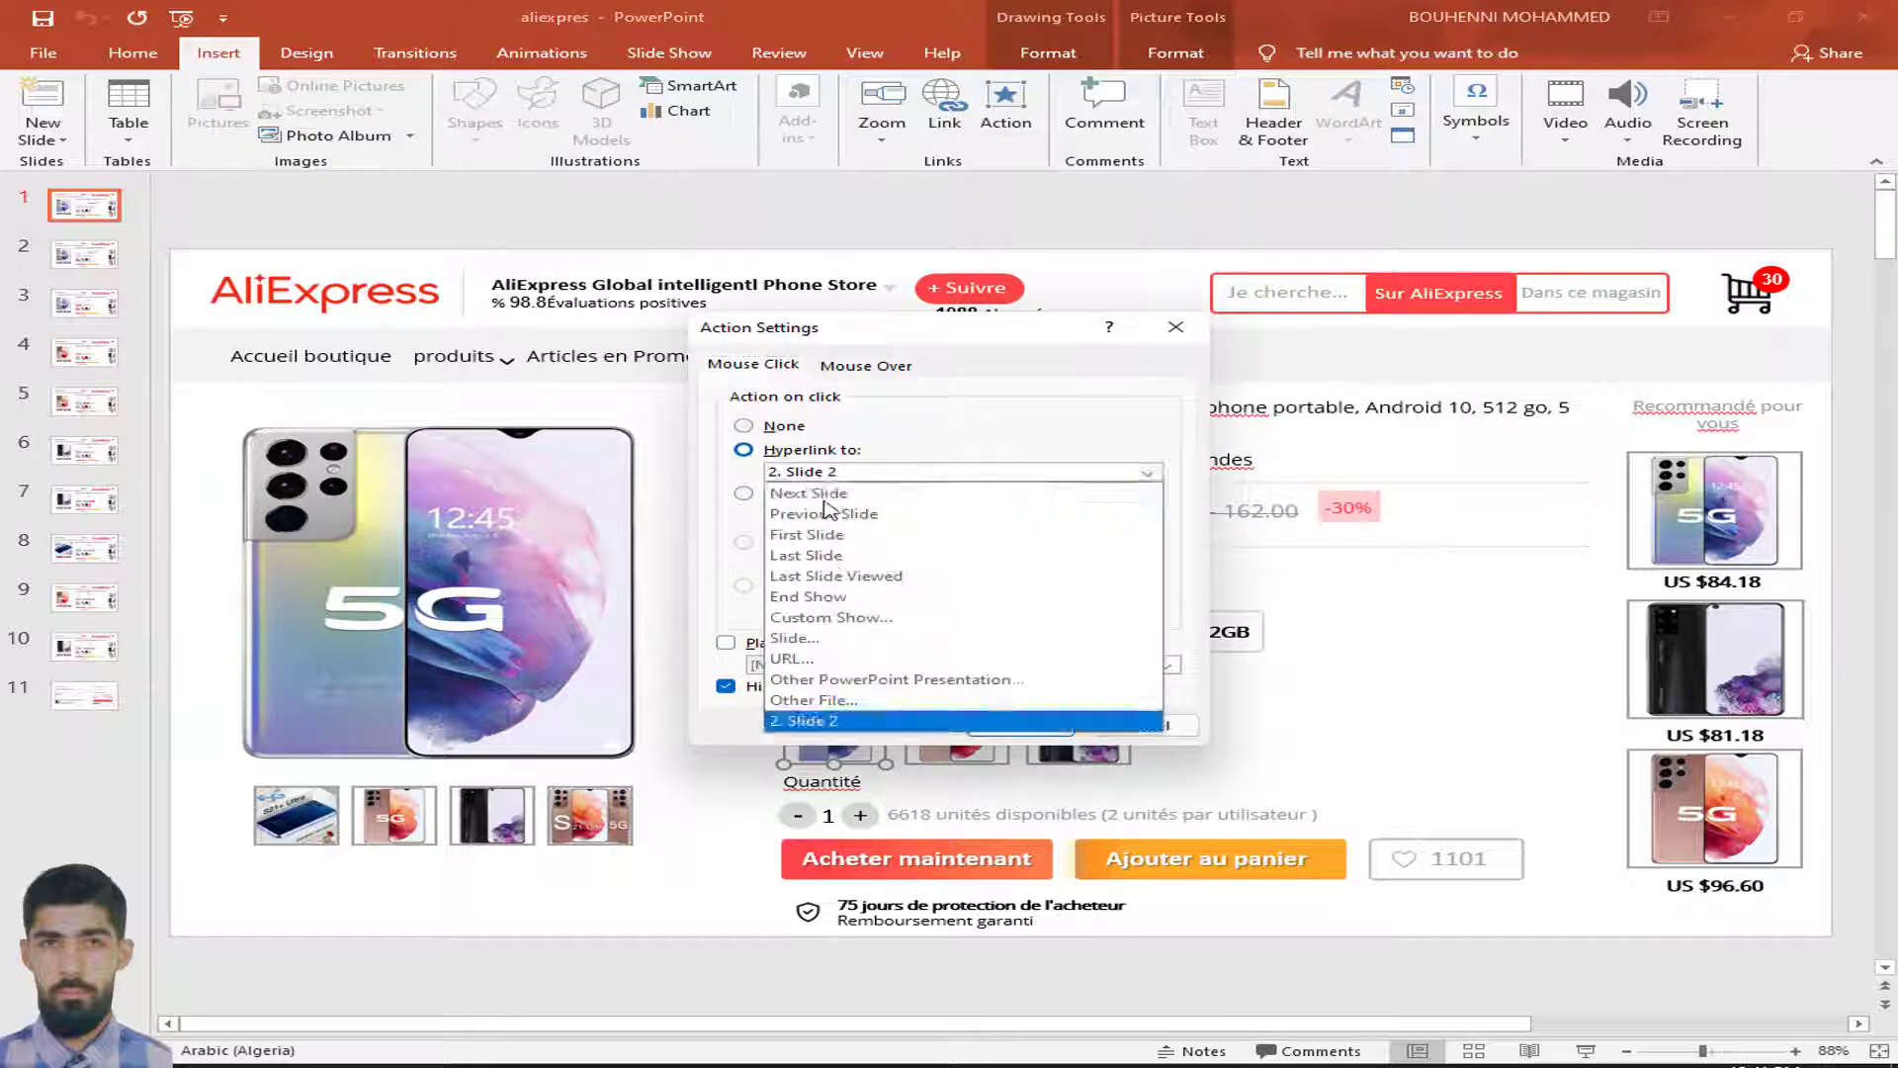
left_click(833, 647)
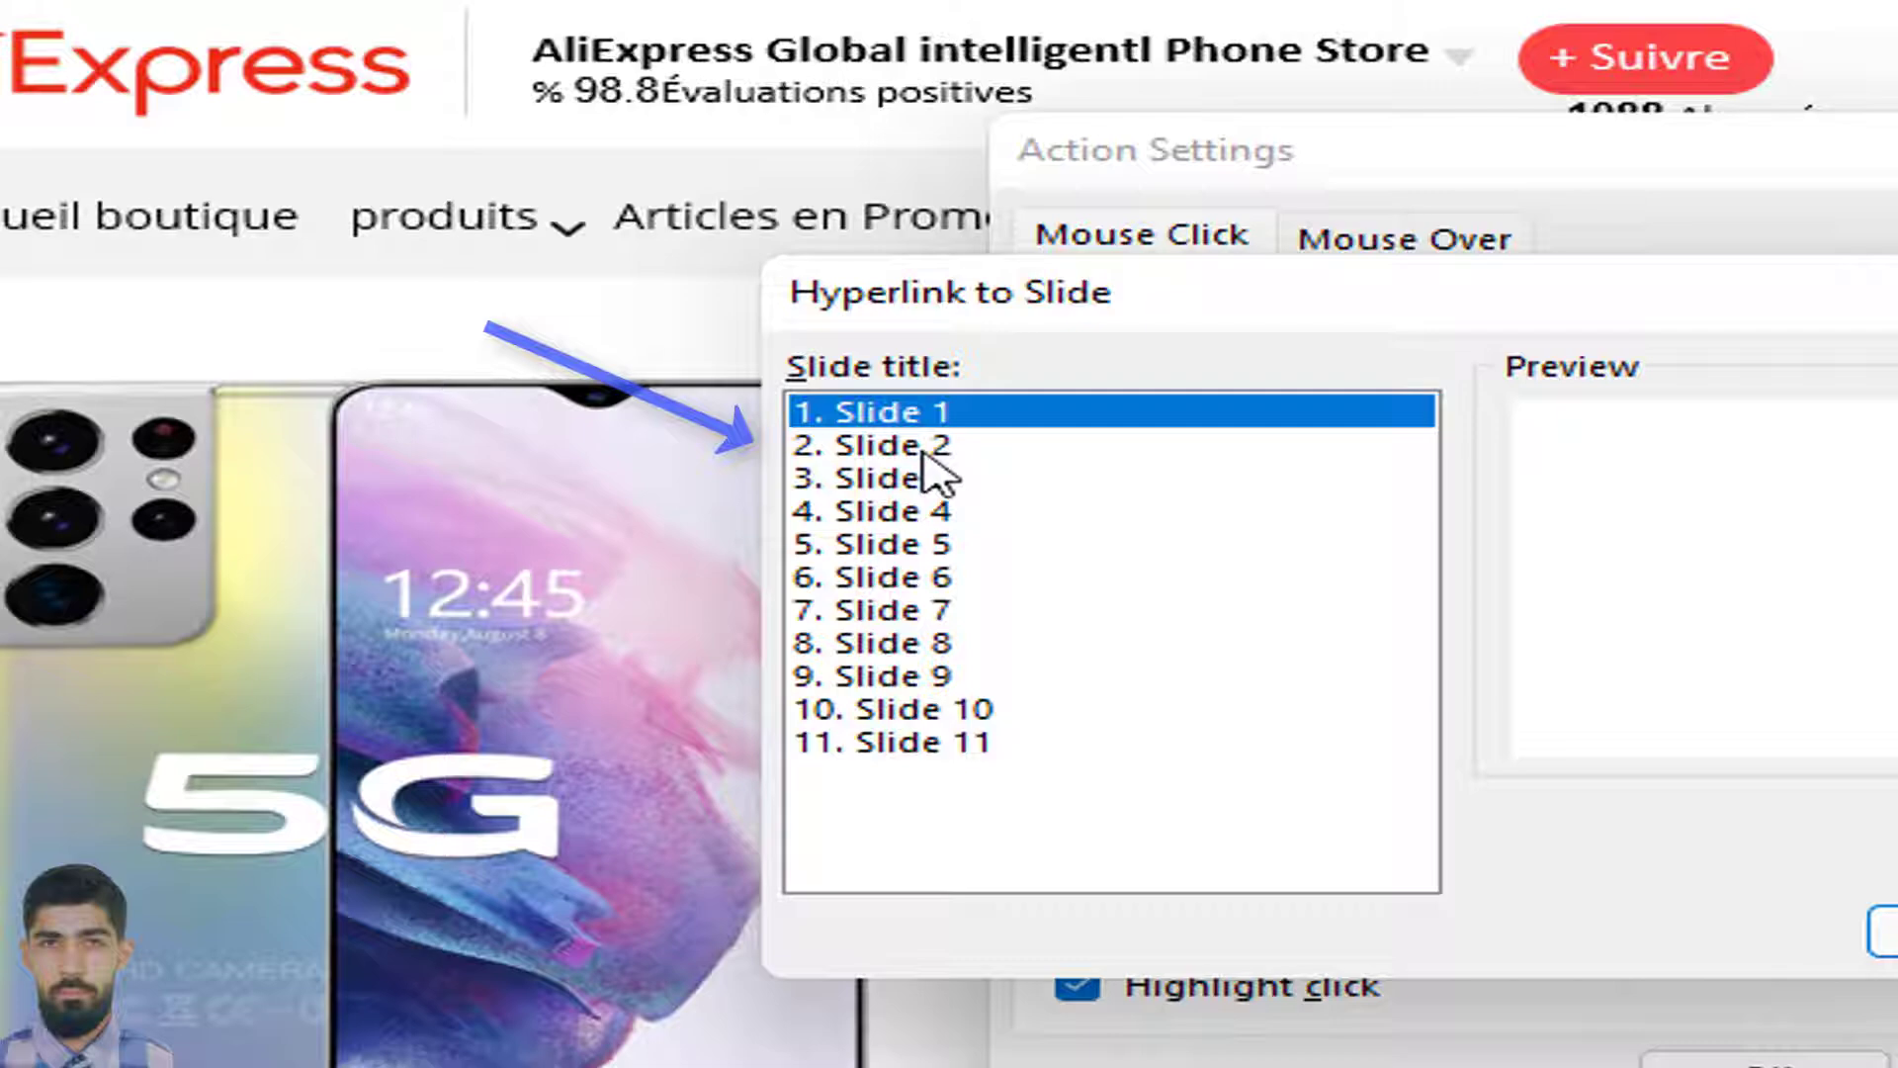
left_click(662, 457)
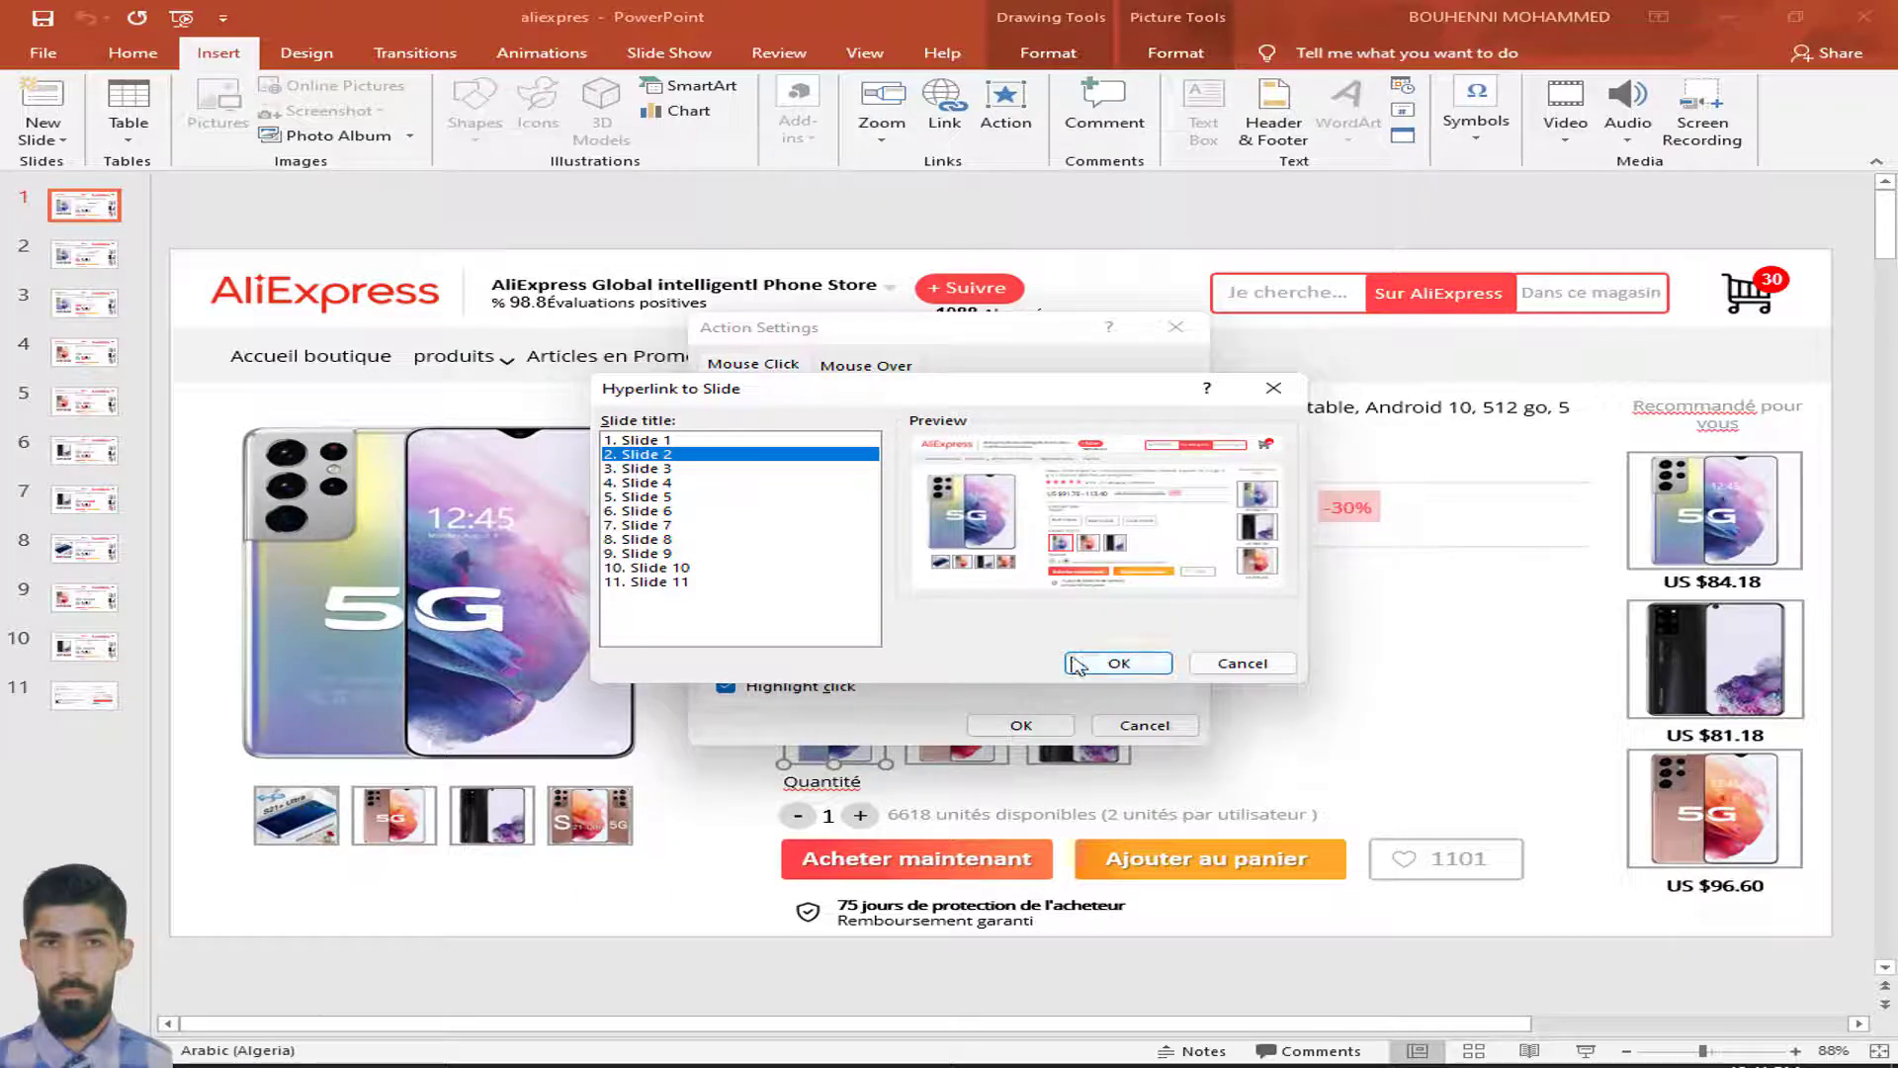
left_click(1119, 662)
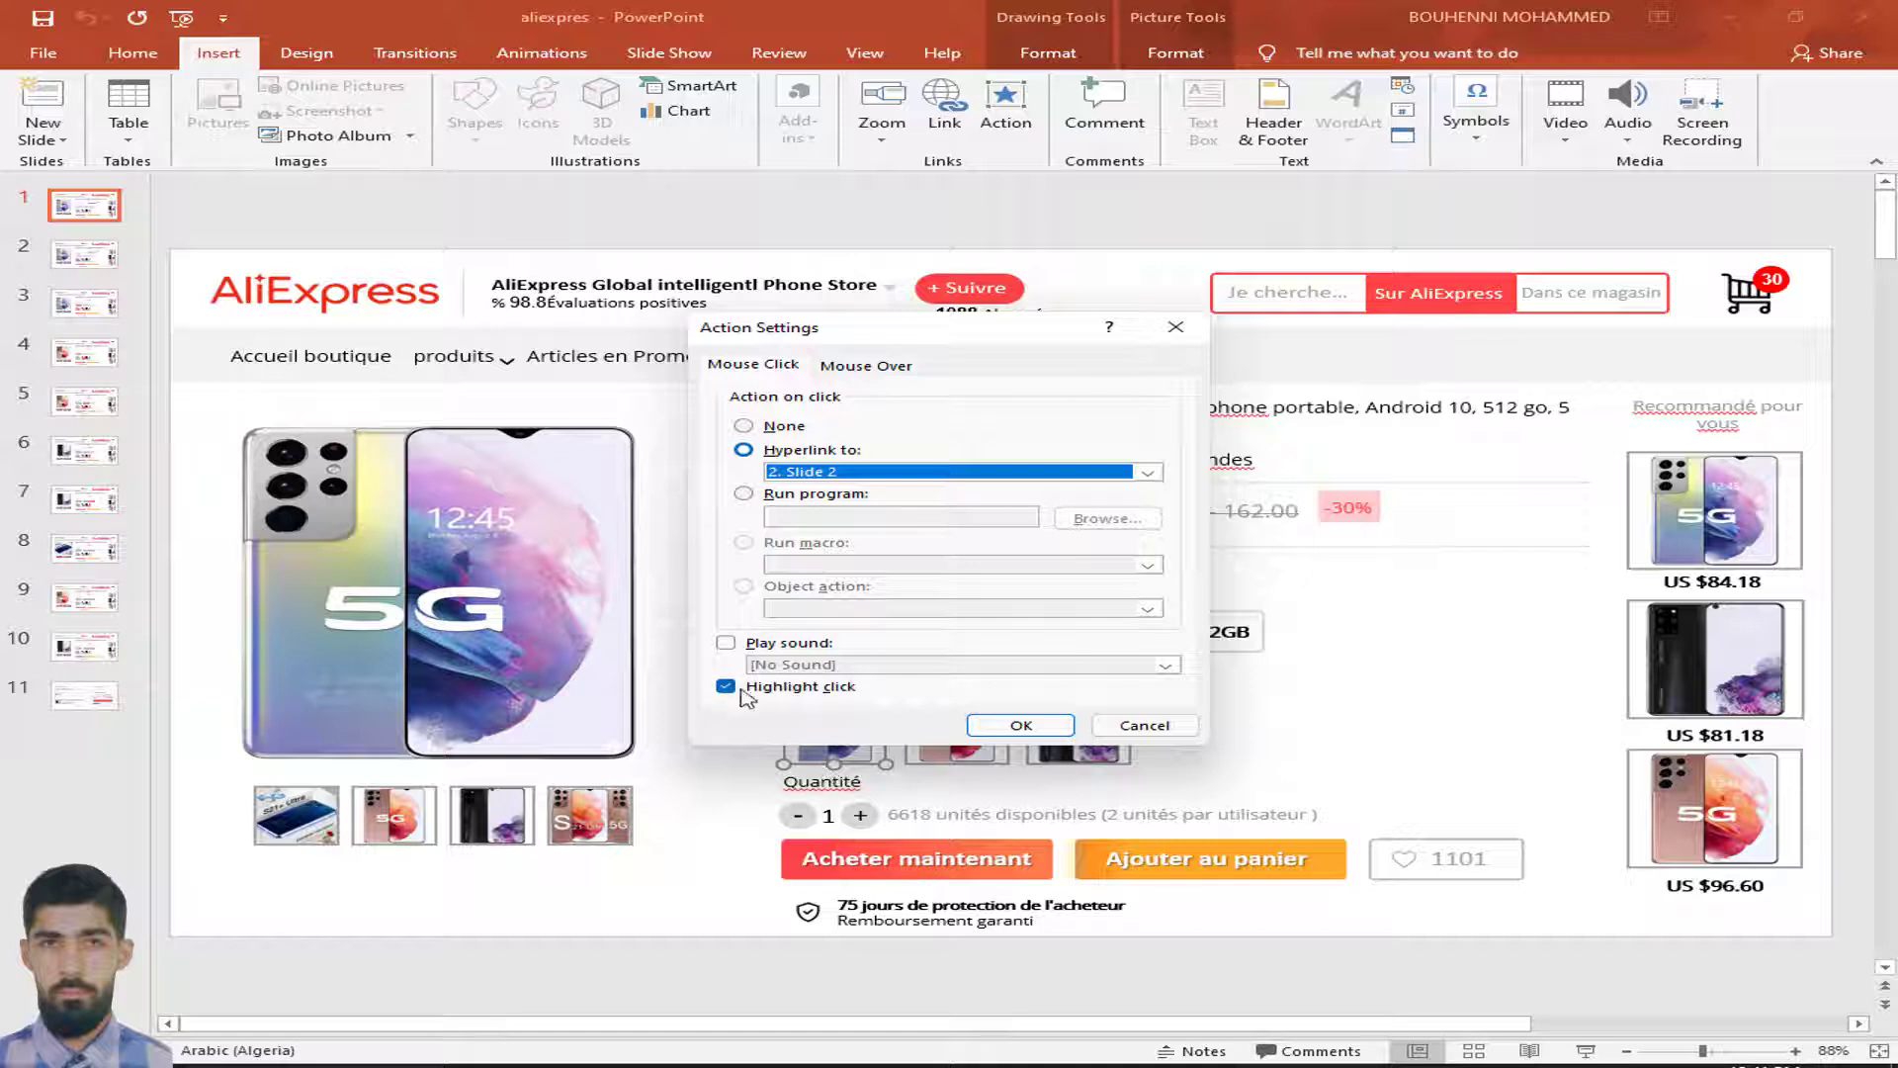
left_click(1175, 326)
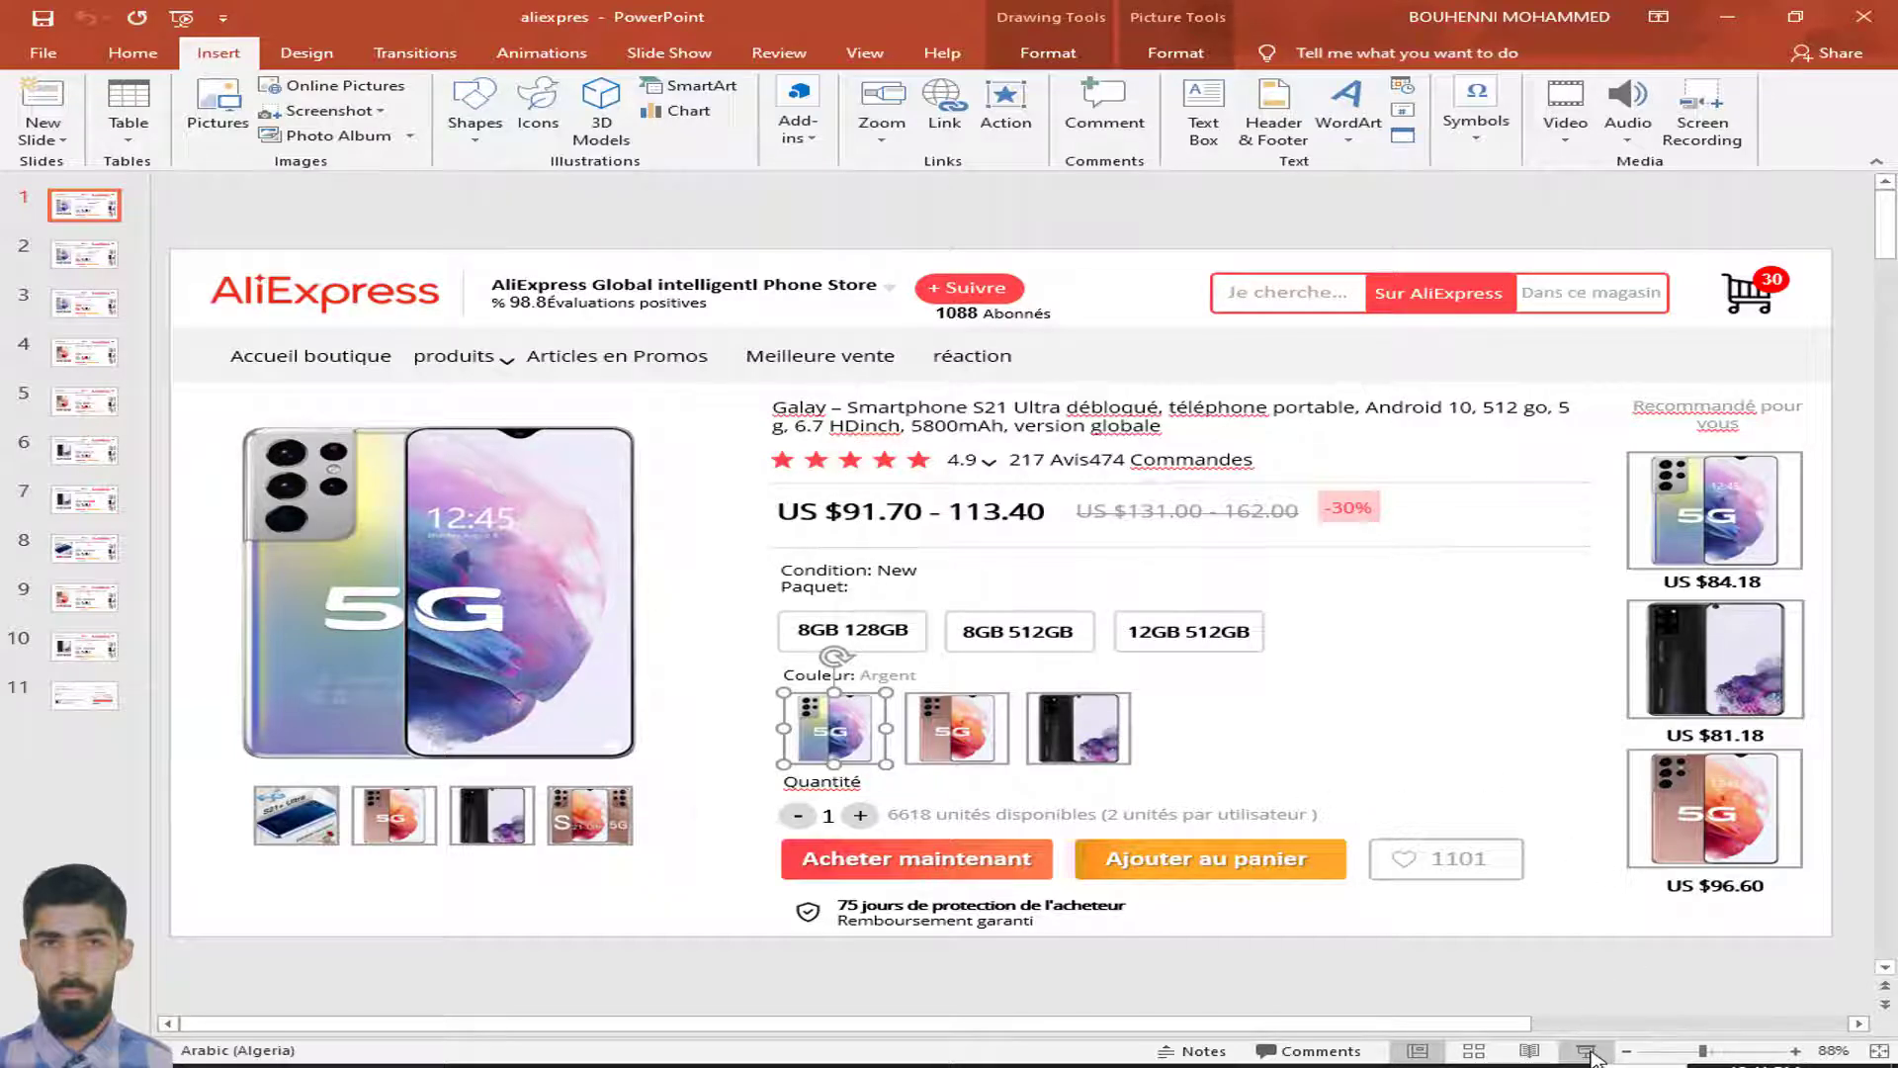
left_click(1587, 1051)
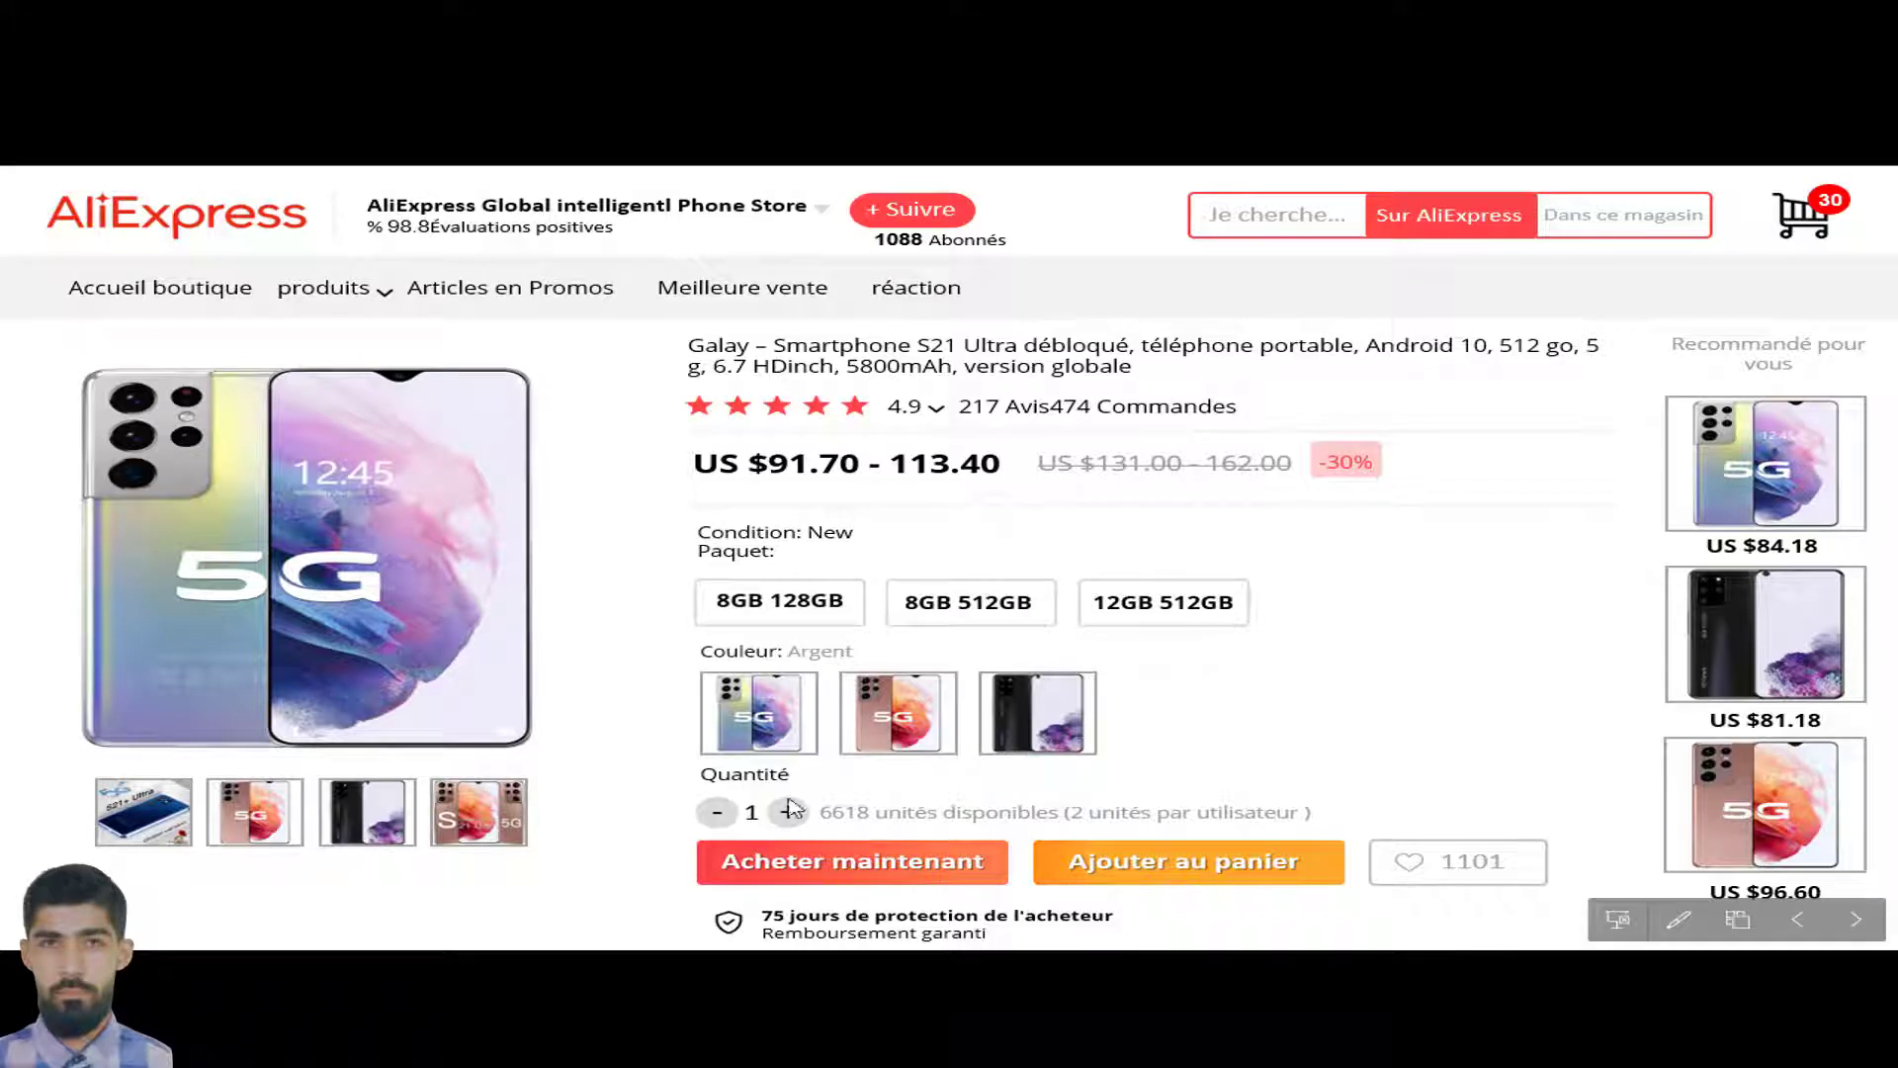
Click the silver swatch in the show to reach slide 2, then exit to Normal view
left_click(759, 711)
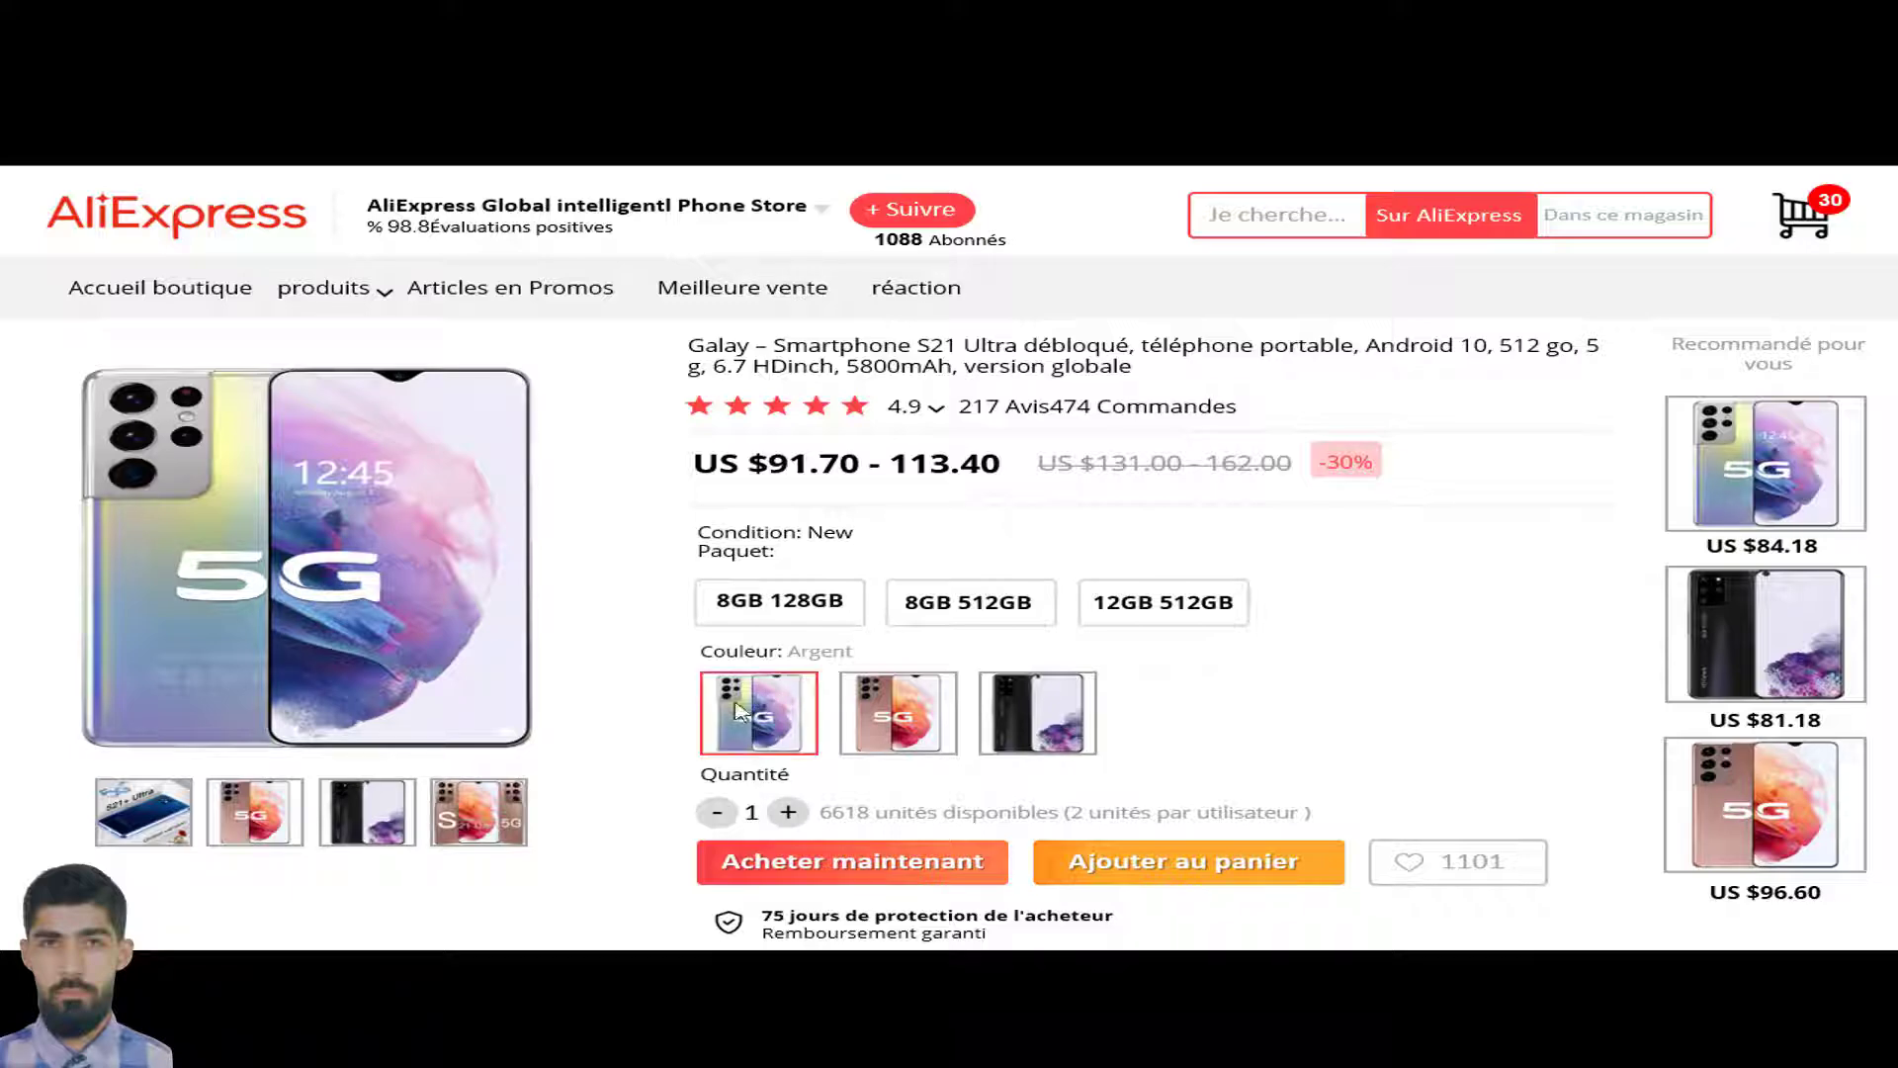
key("Escape")
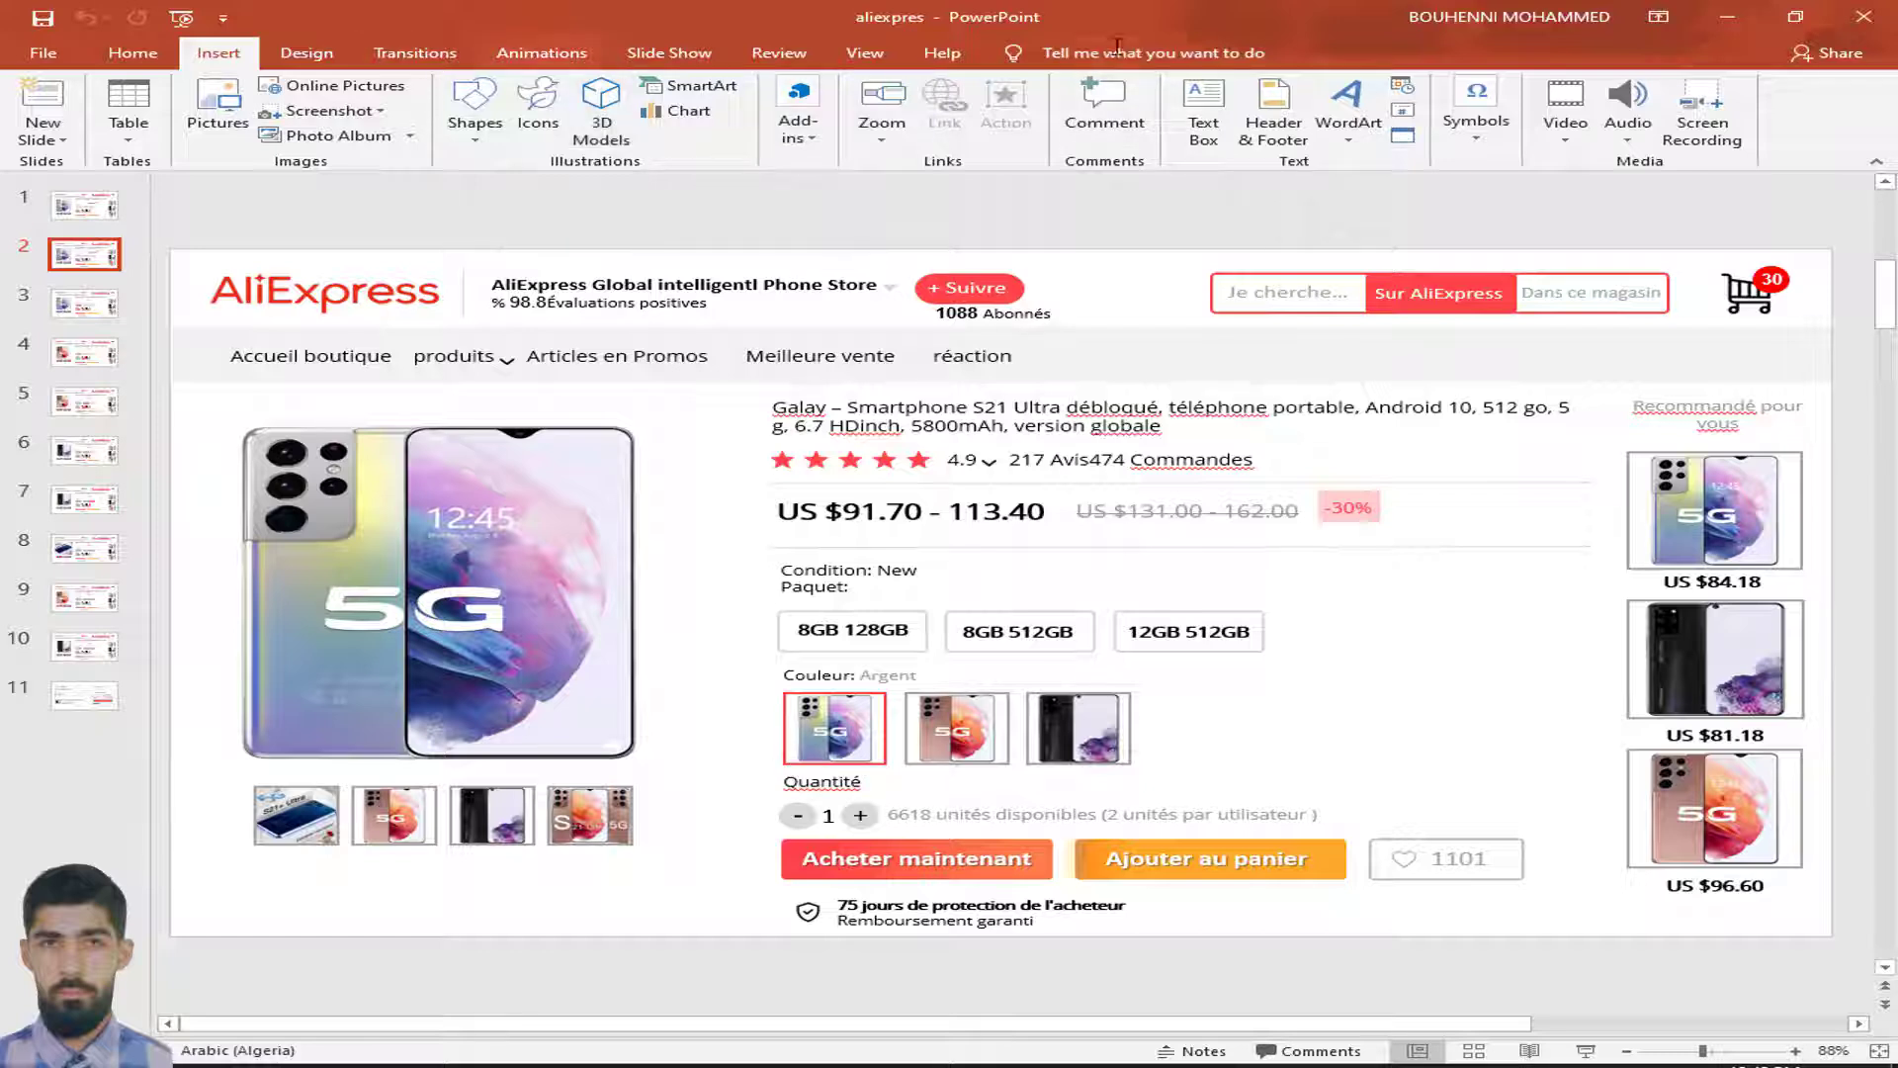
Outline the silver thumbnail on slide 2 in a highlight colour and select the 8GB 128GB box
left_click(856, 722)
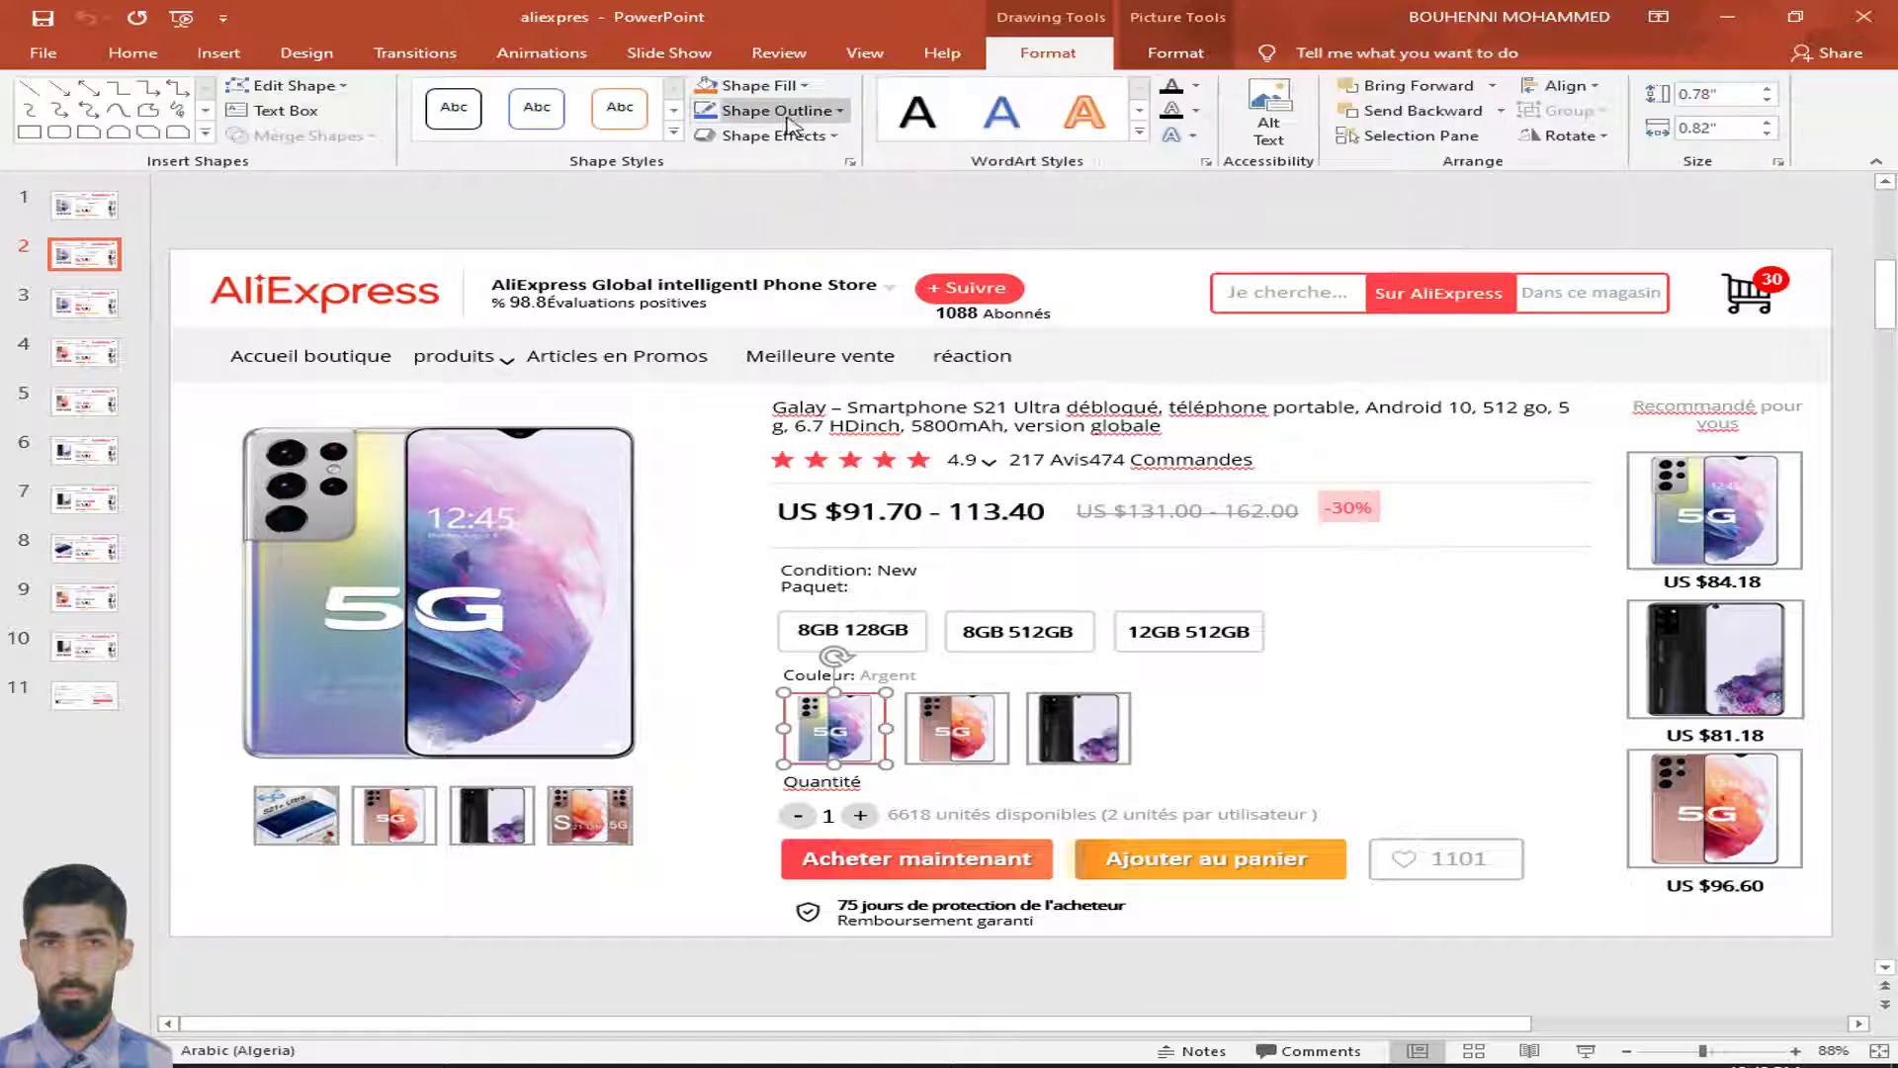
left_click(841, 111)
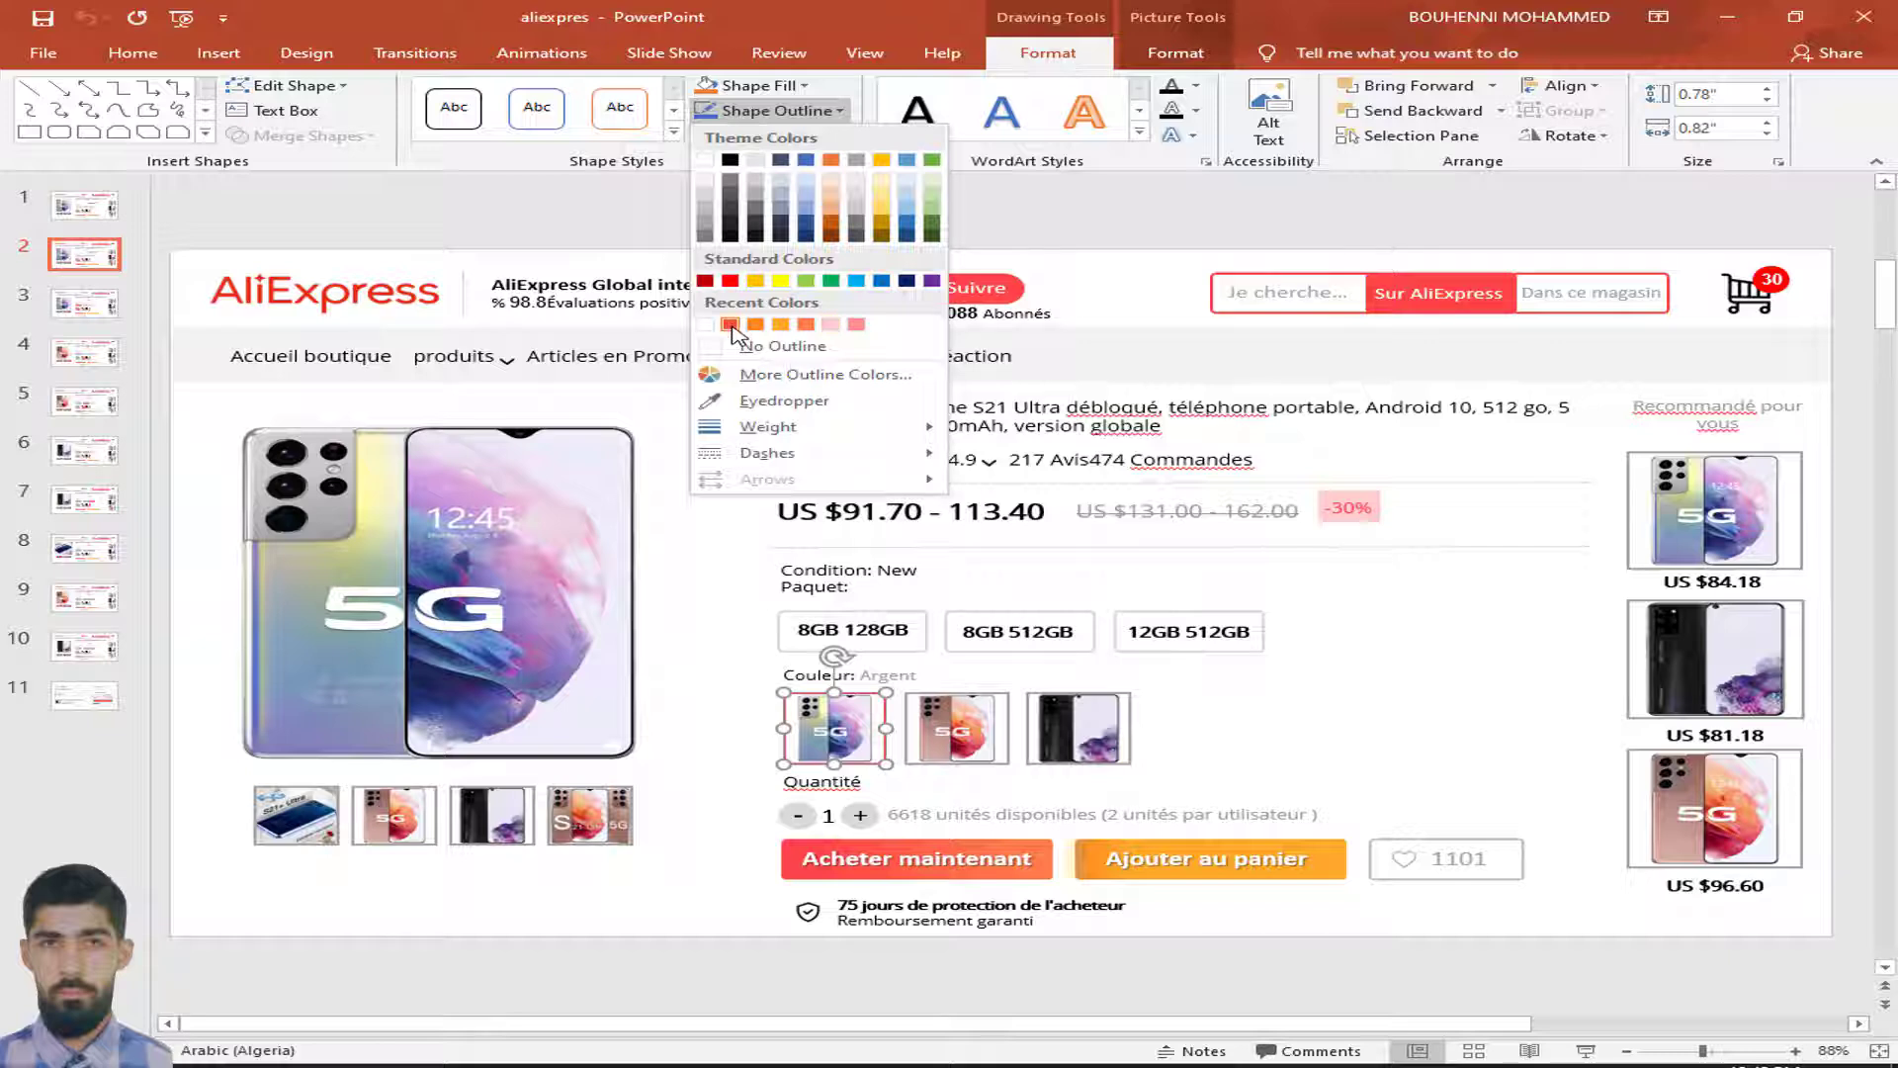
left_click(1182, 226)
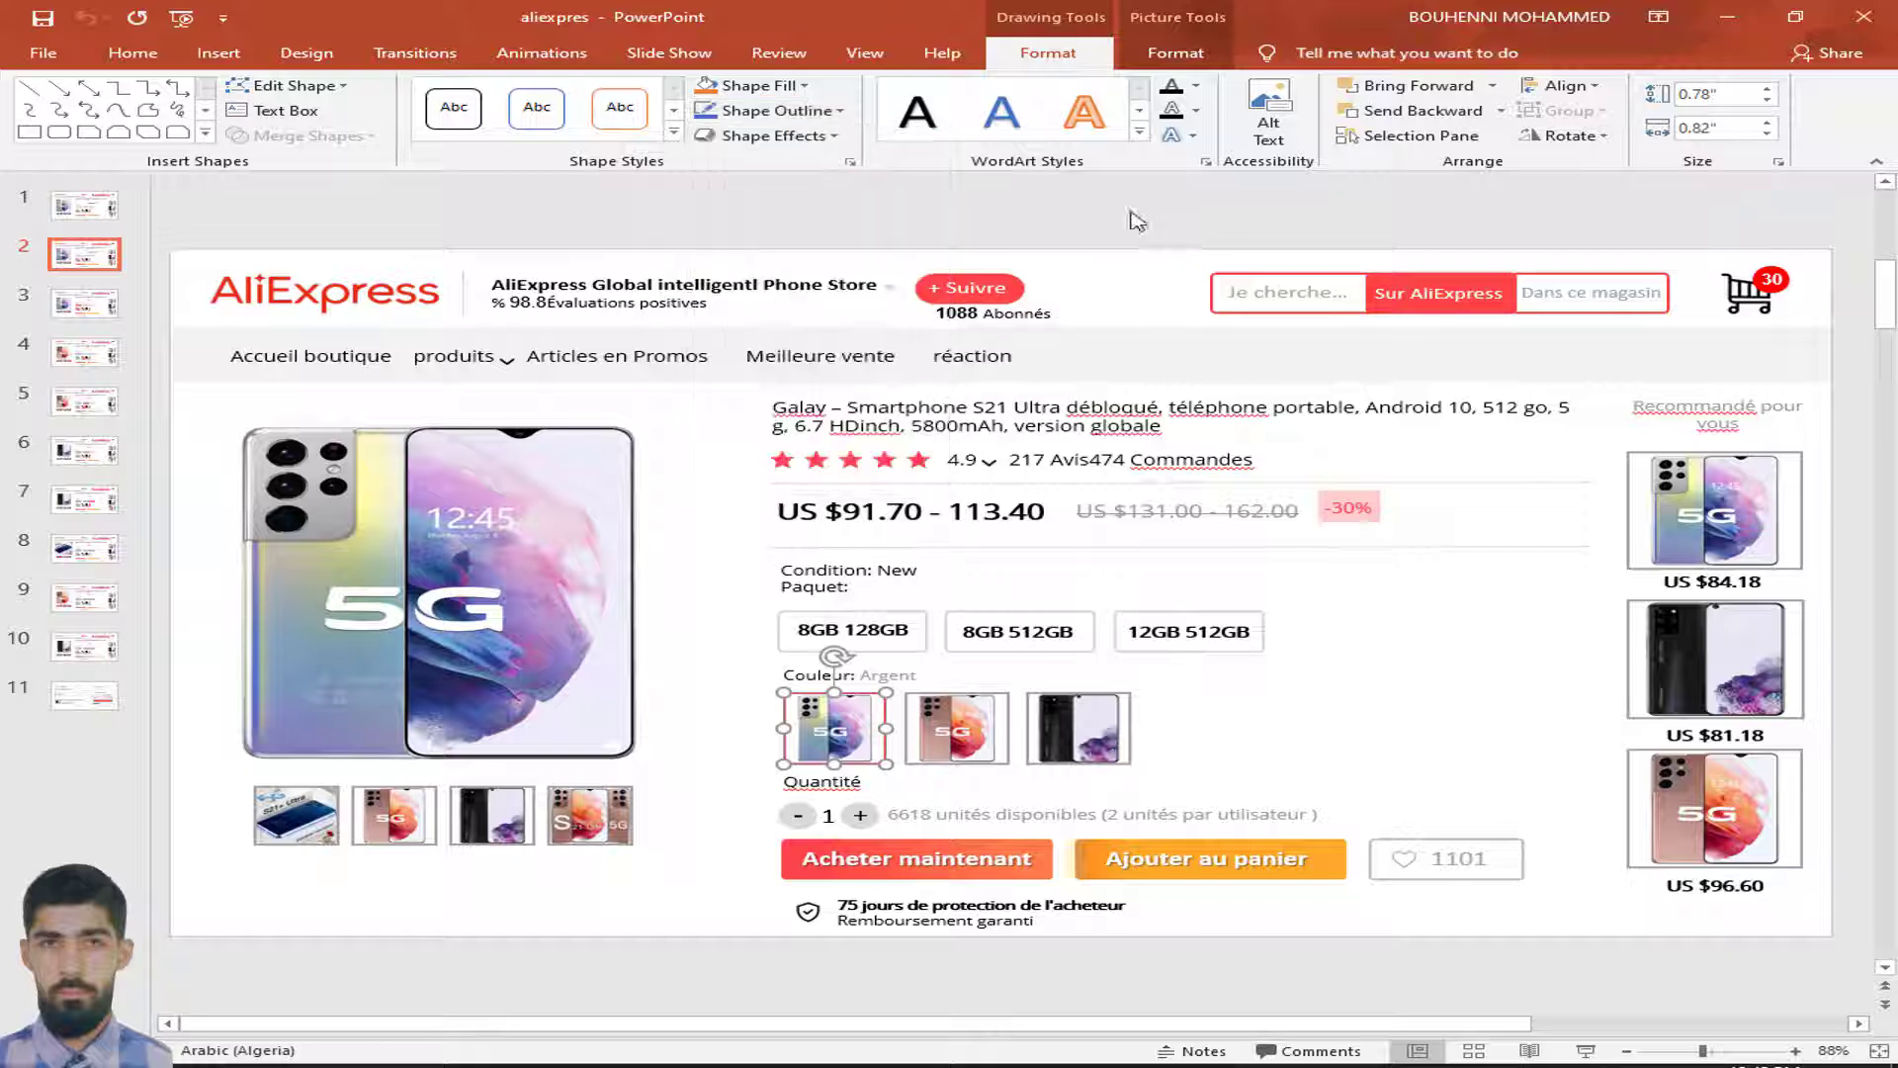
left_click(910, 627)
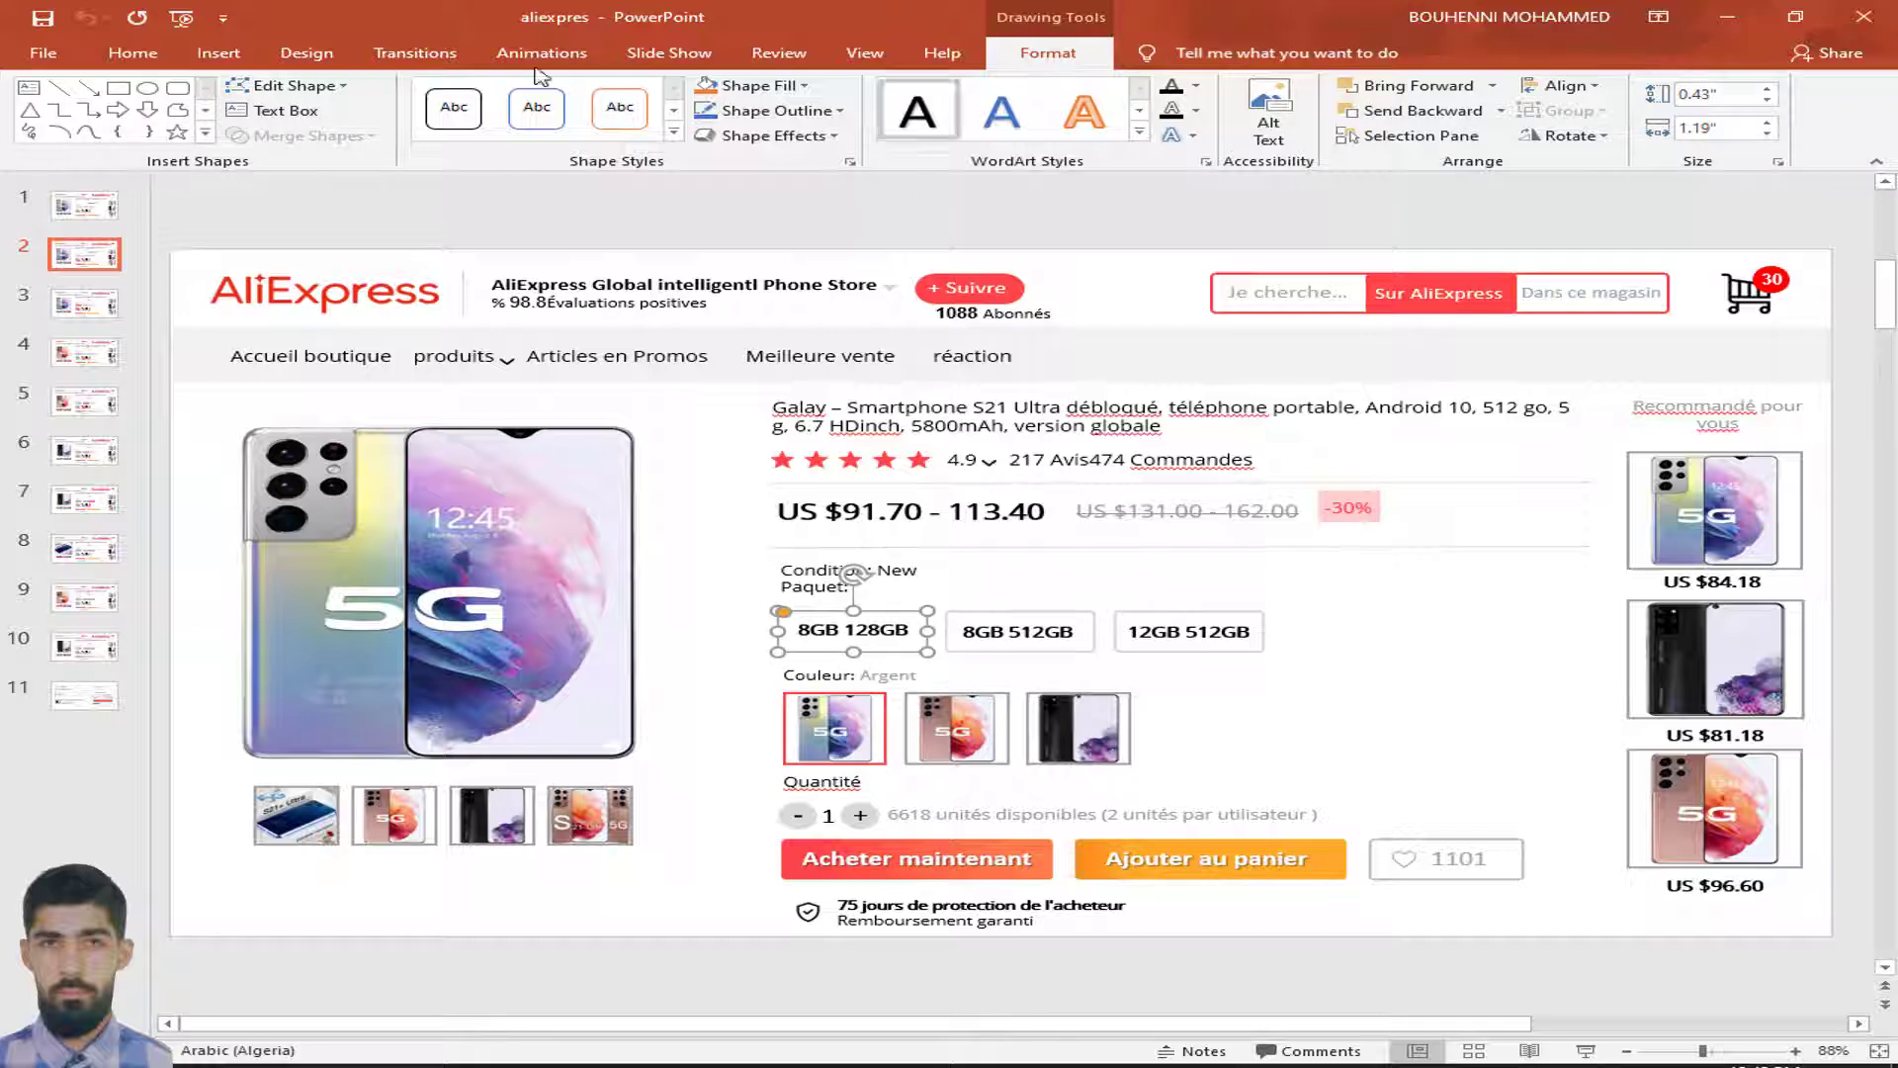
left_click(242, 56)
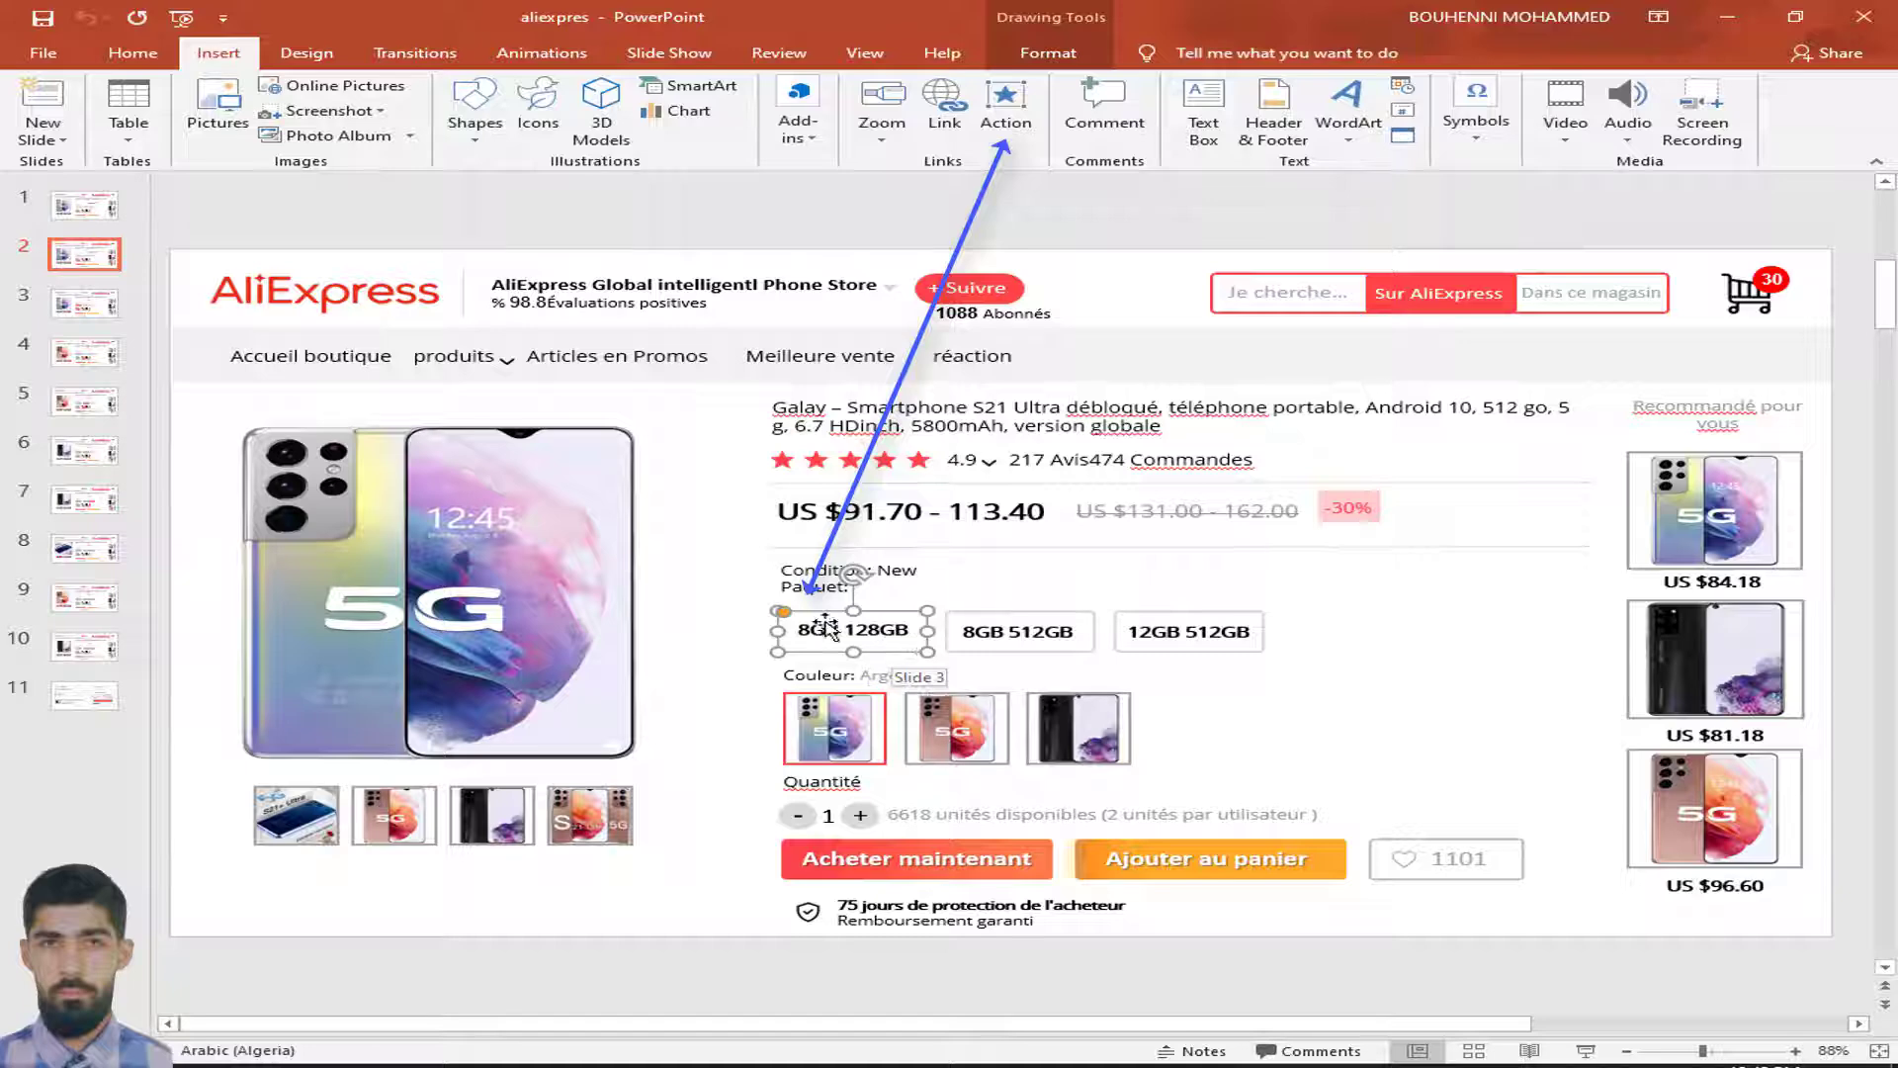
Hyperlink the 8GB 128GB box on slide 2 to slide 3 and start the slide show
left_click(1006, 124)
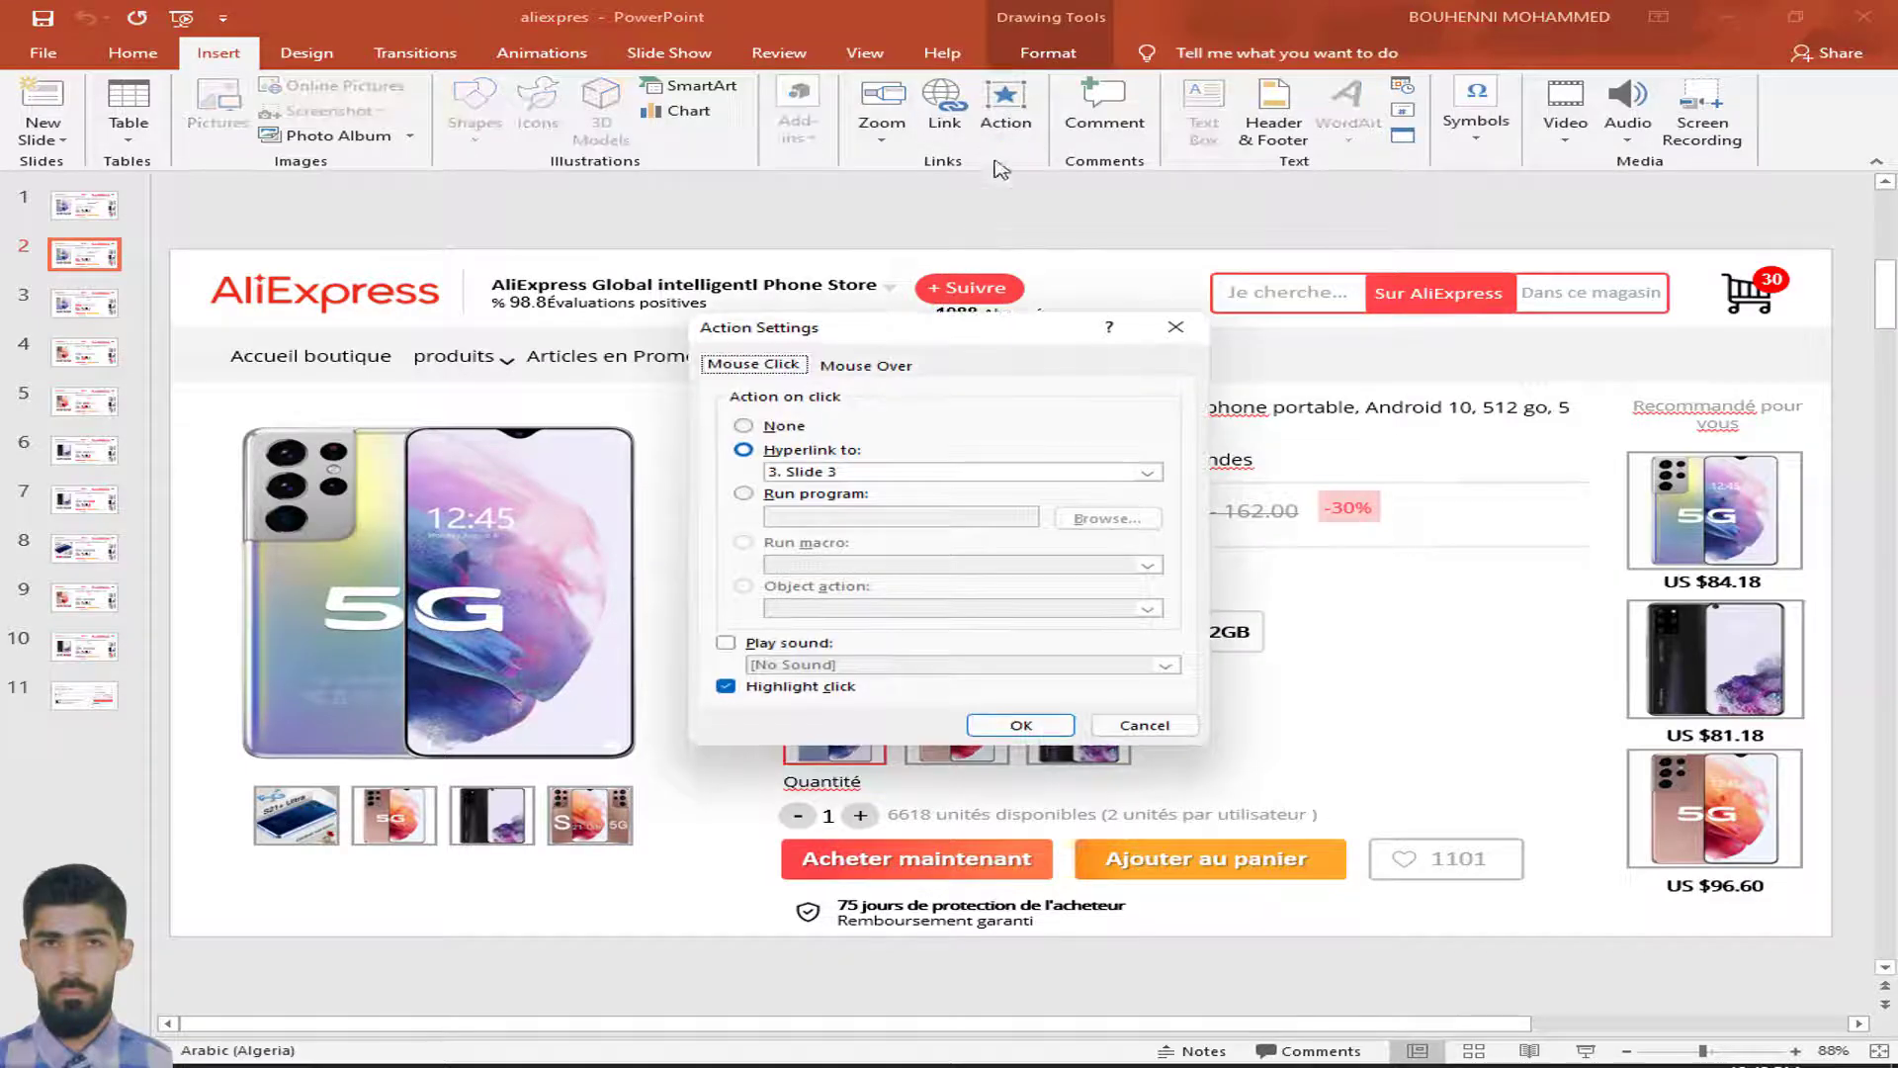
left_click(1147, 472)
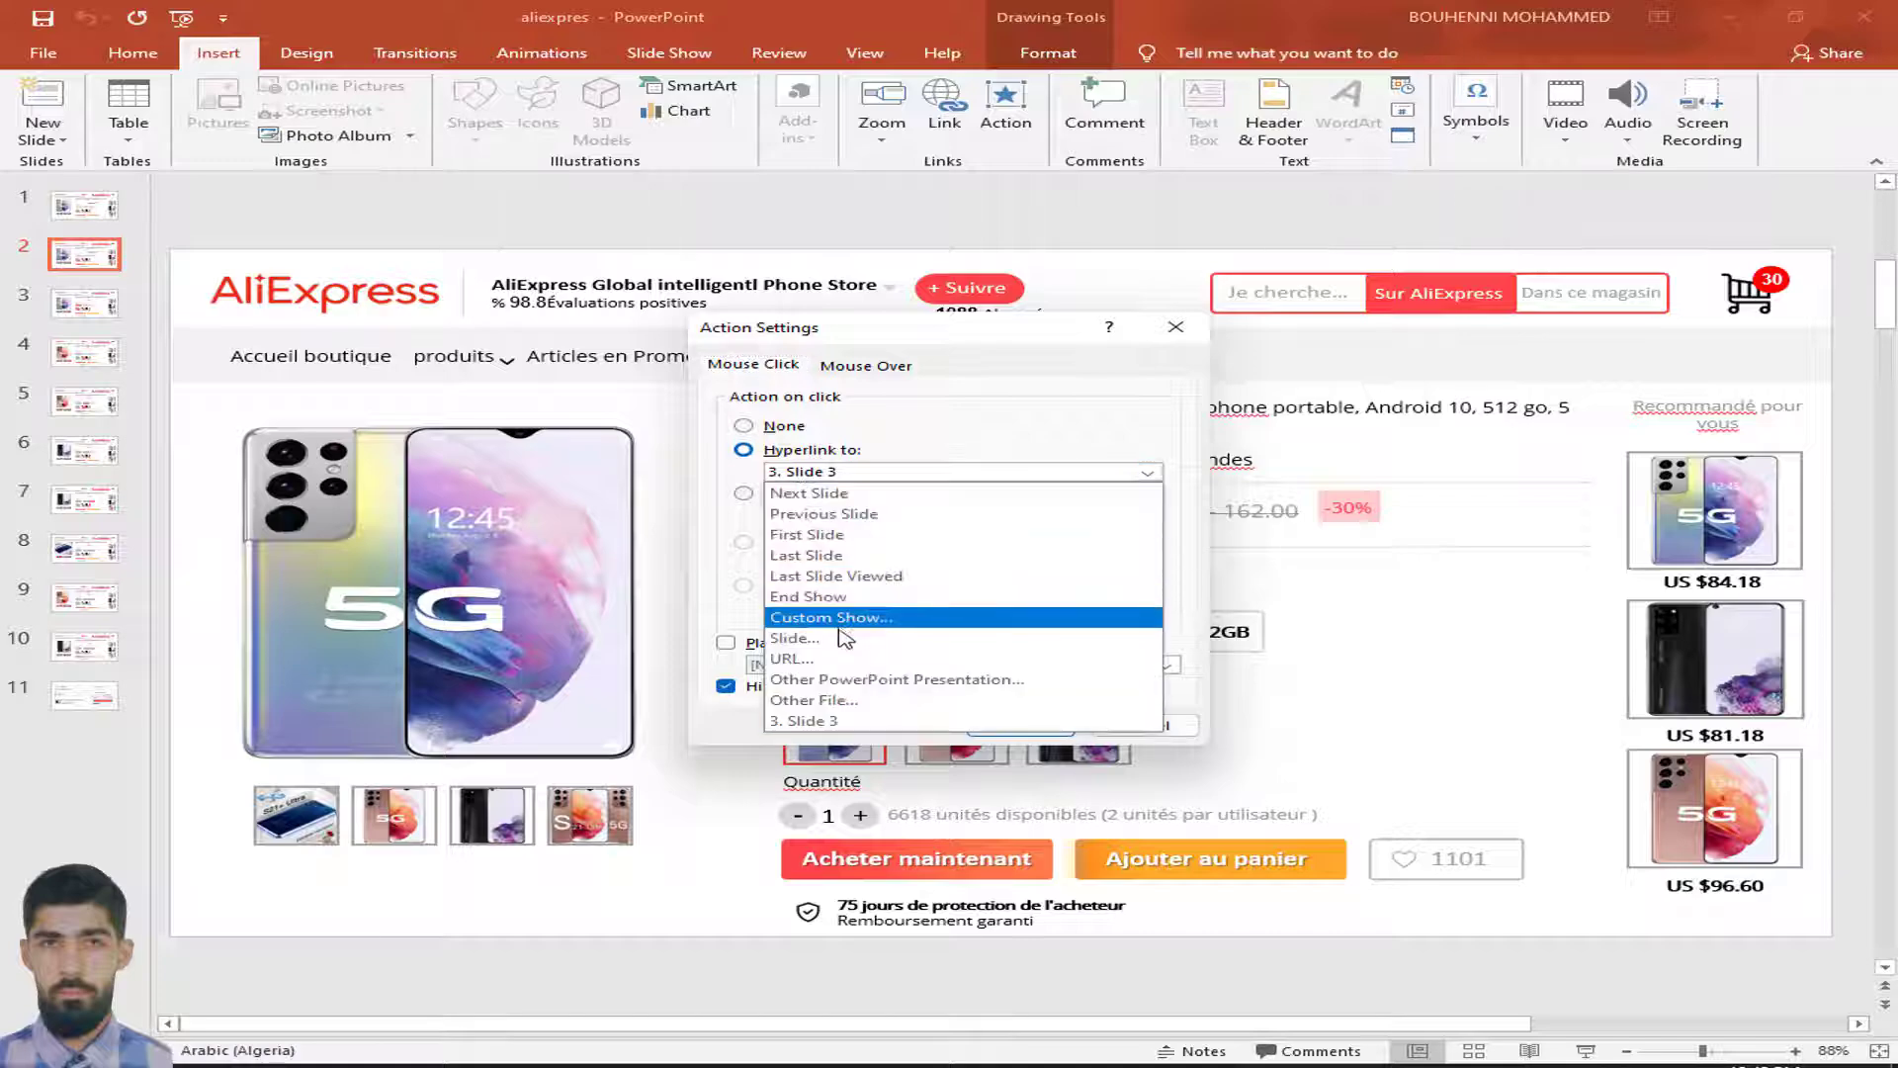
key("Escape")
left_click(847, 581)
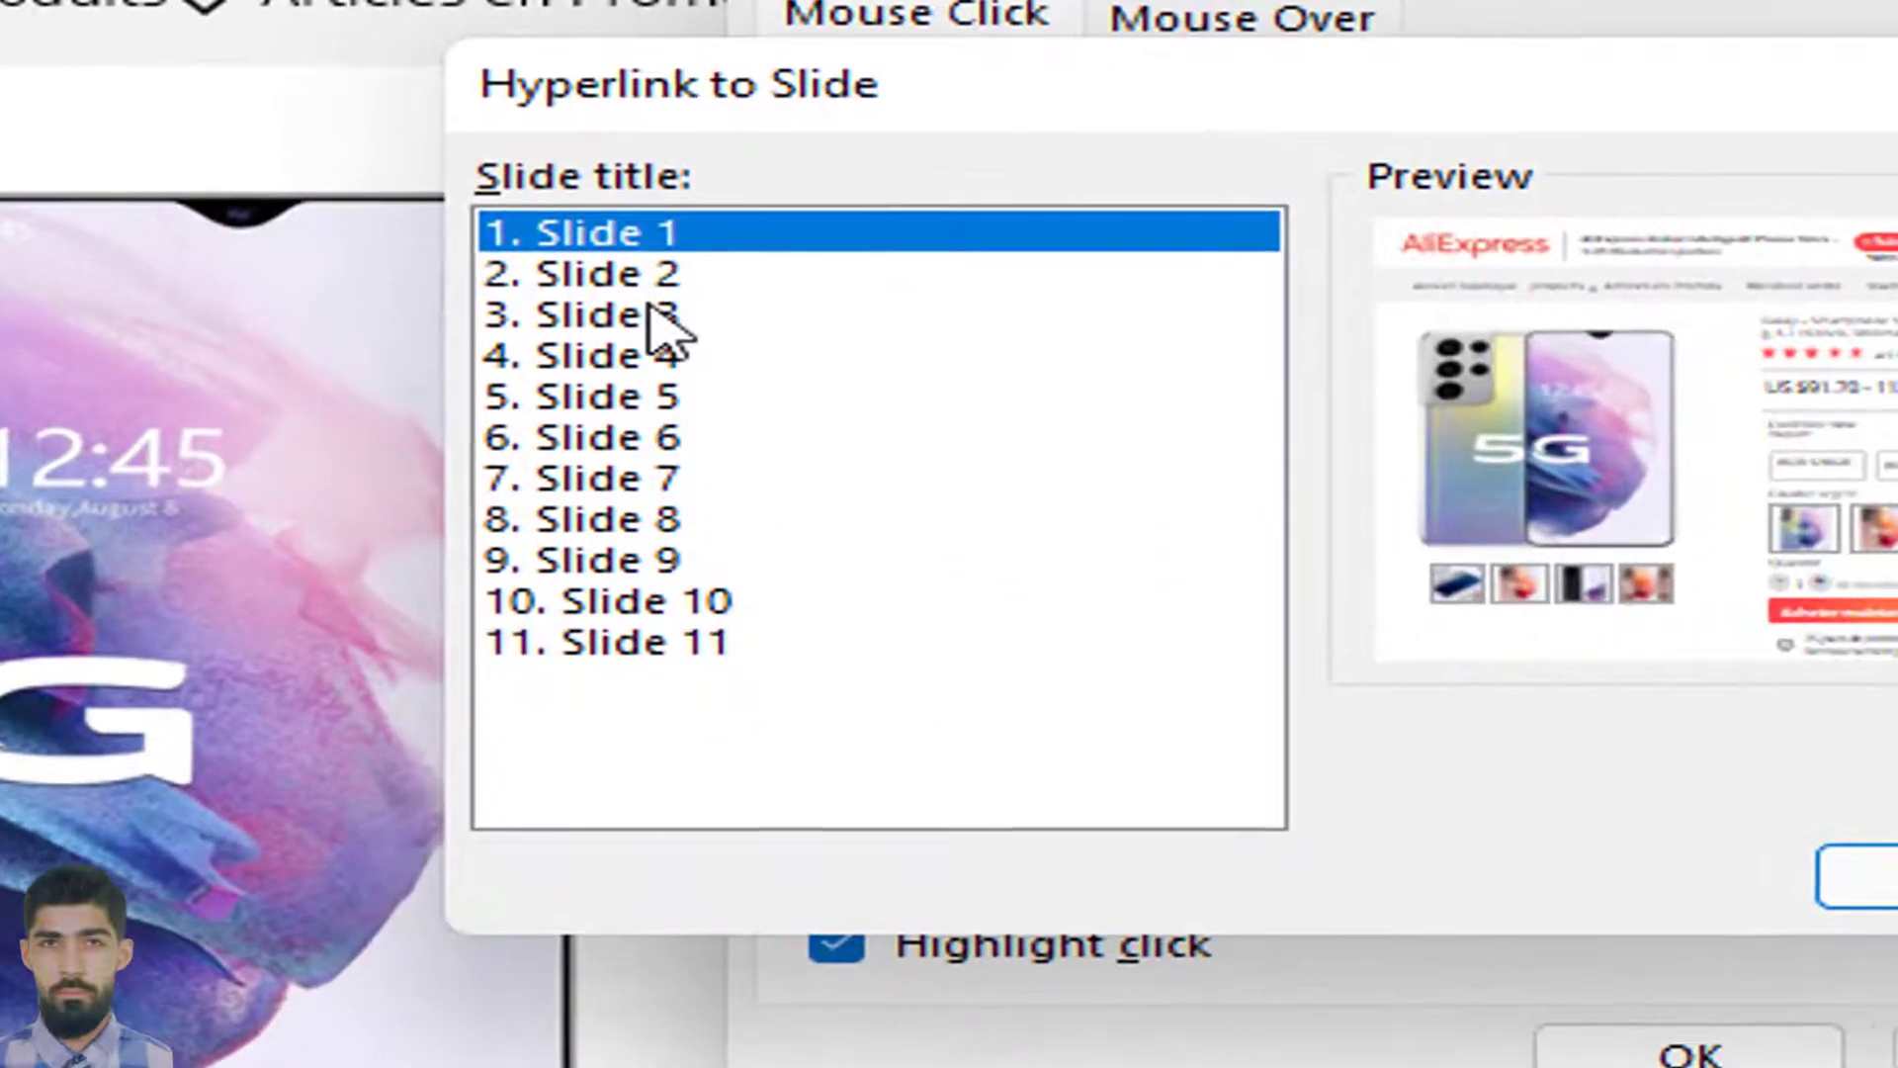
left_click(608, 348)
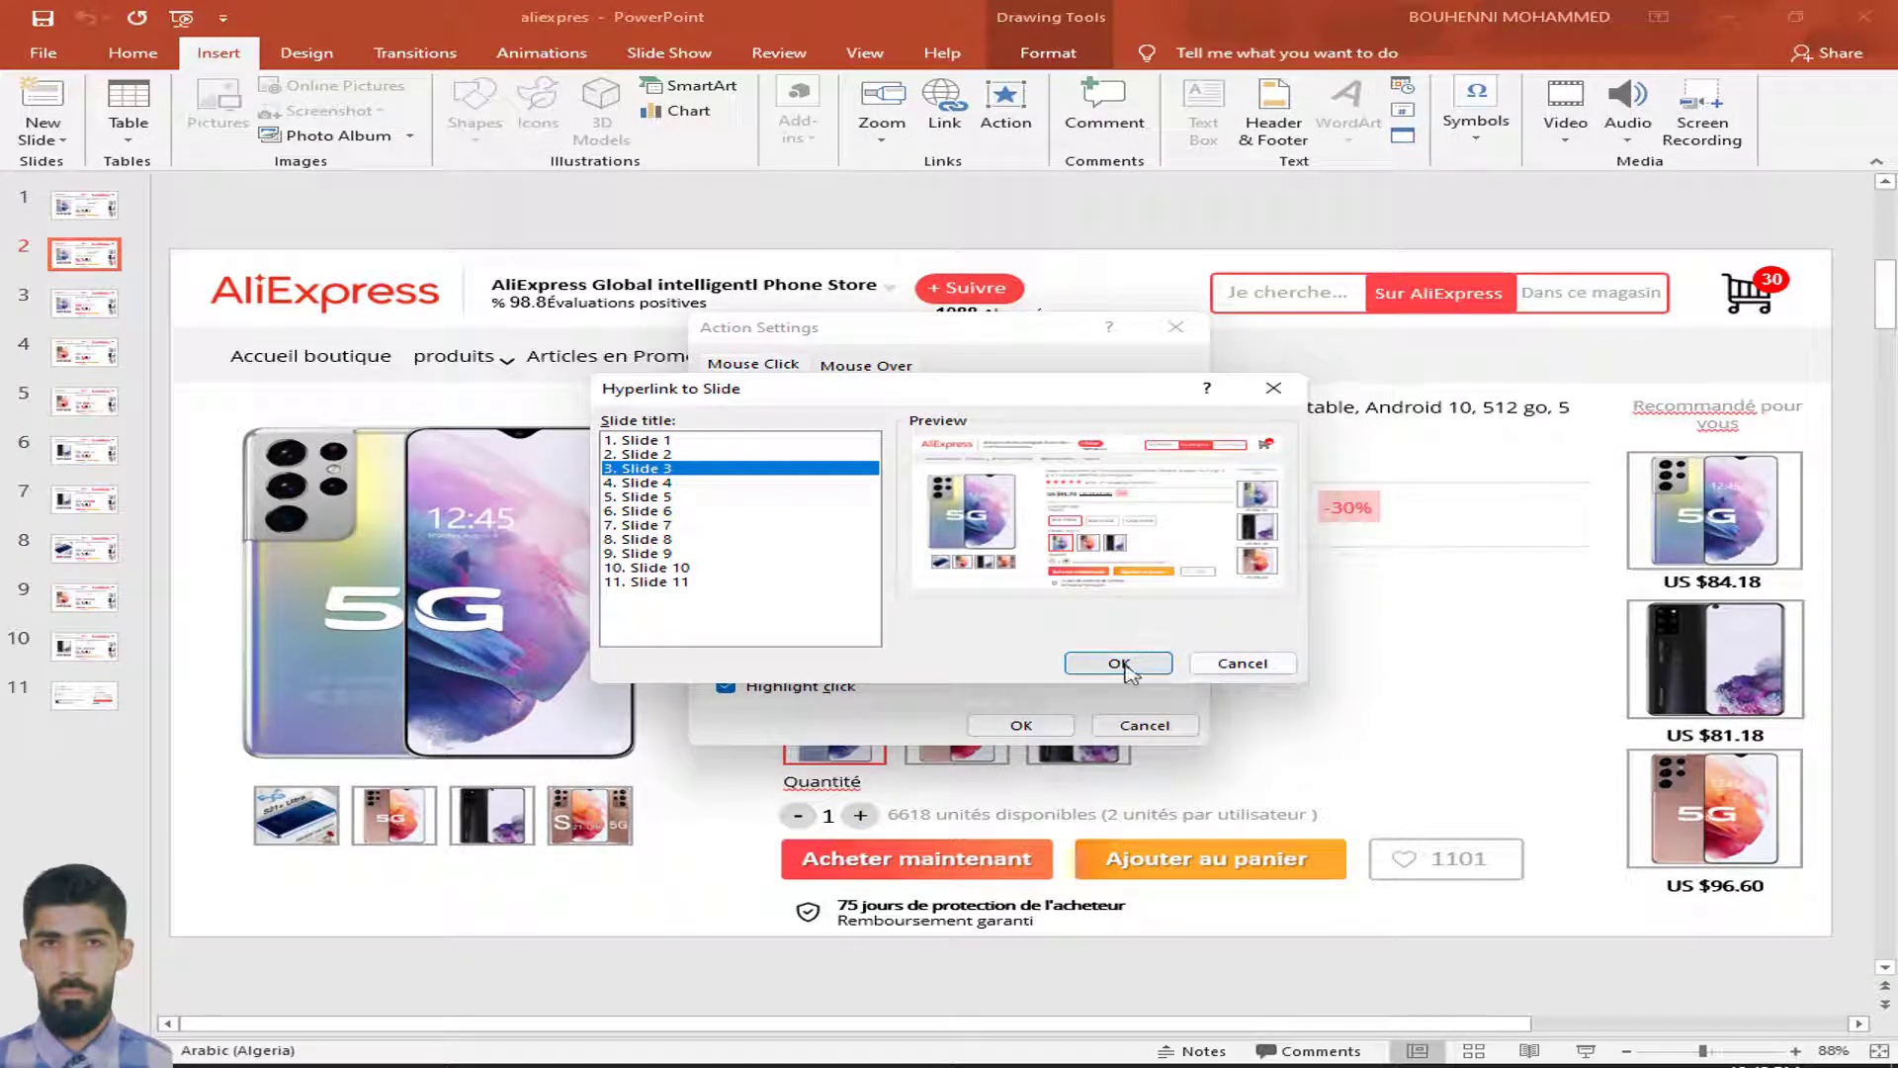
key("Return")
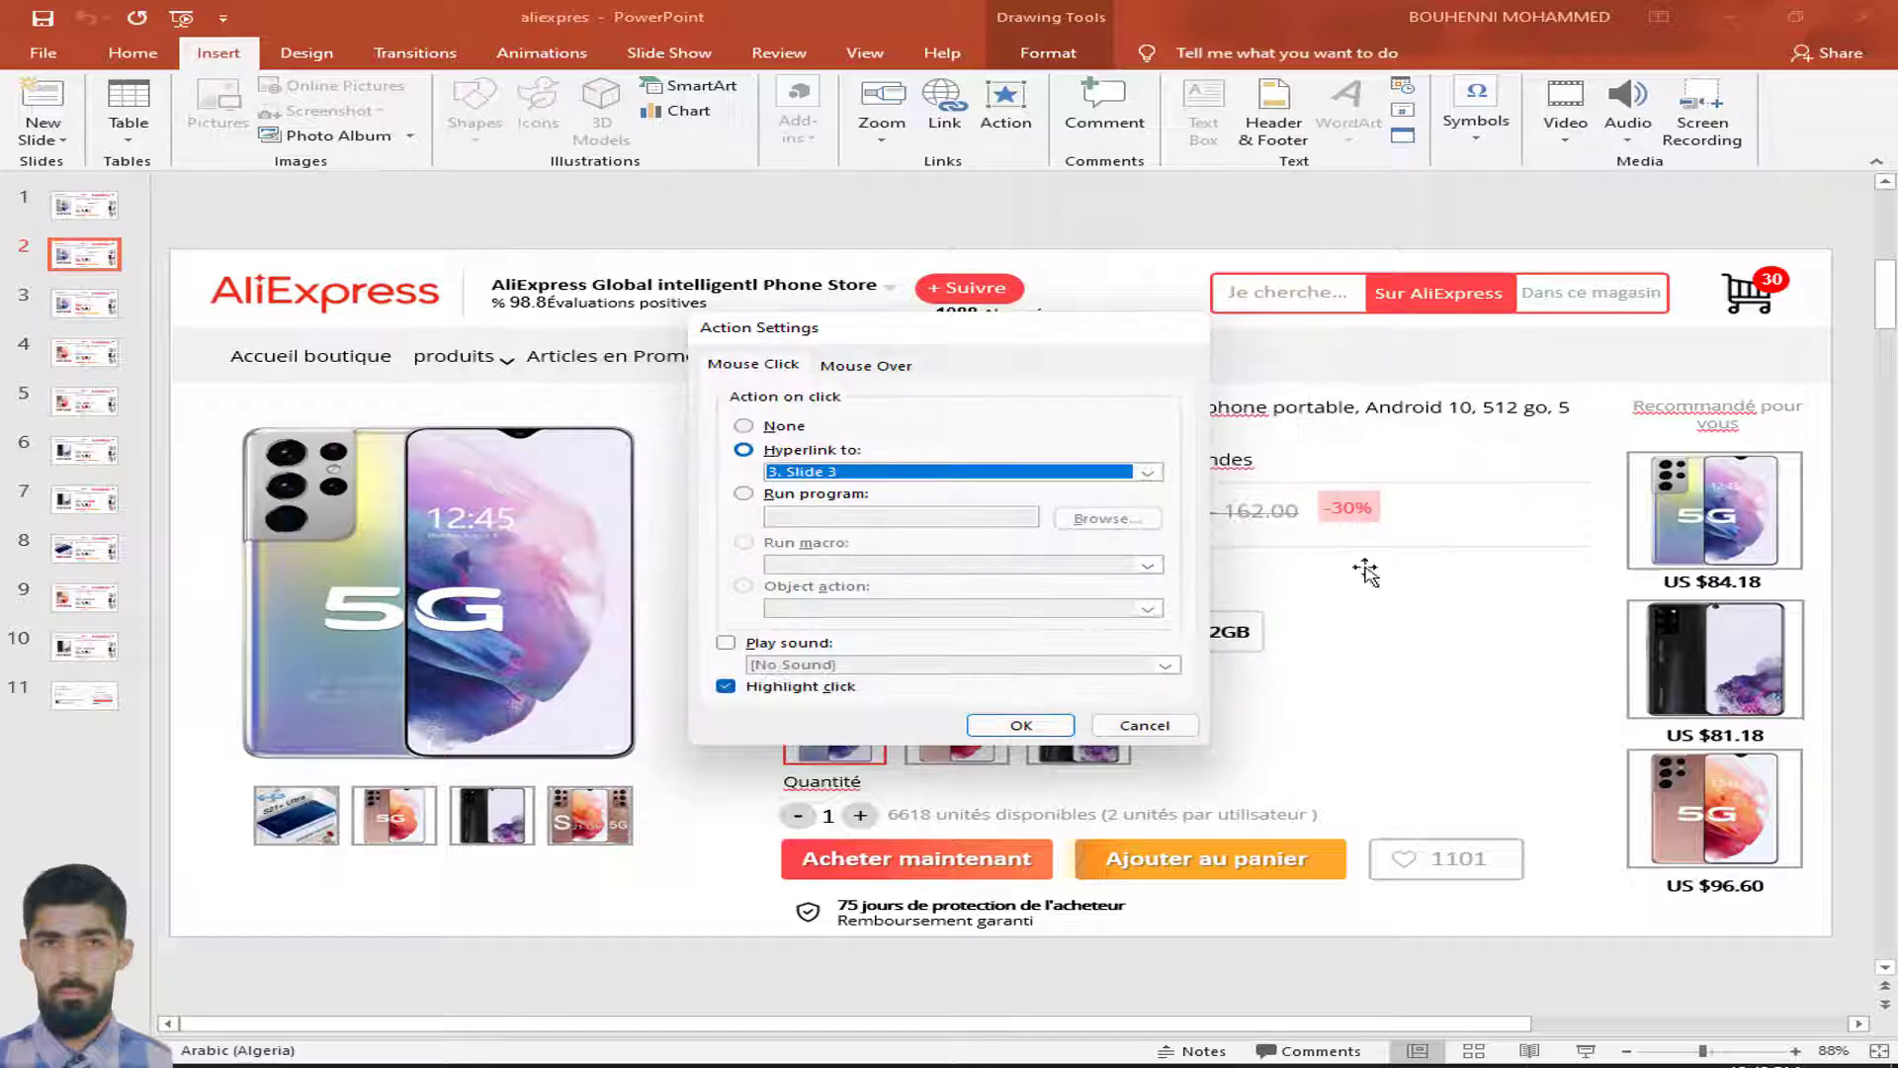
key("Return")
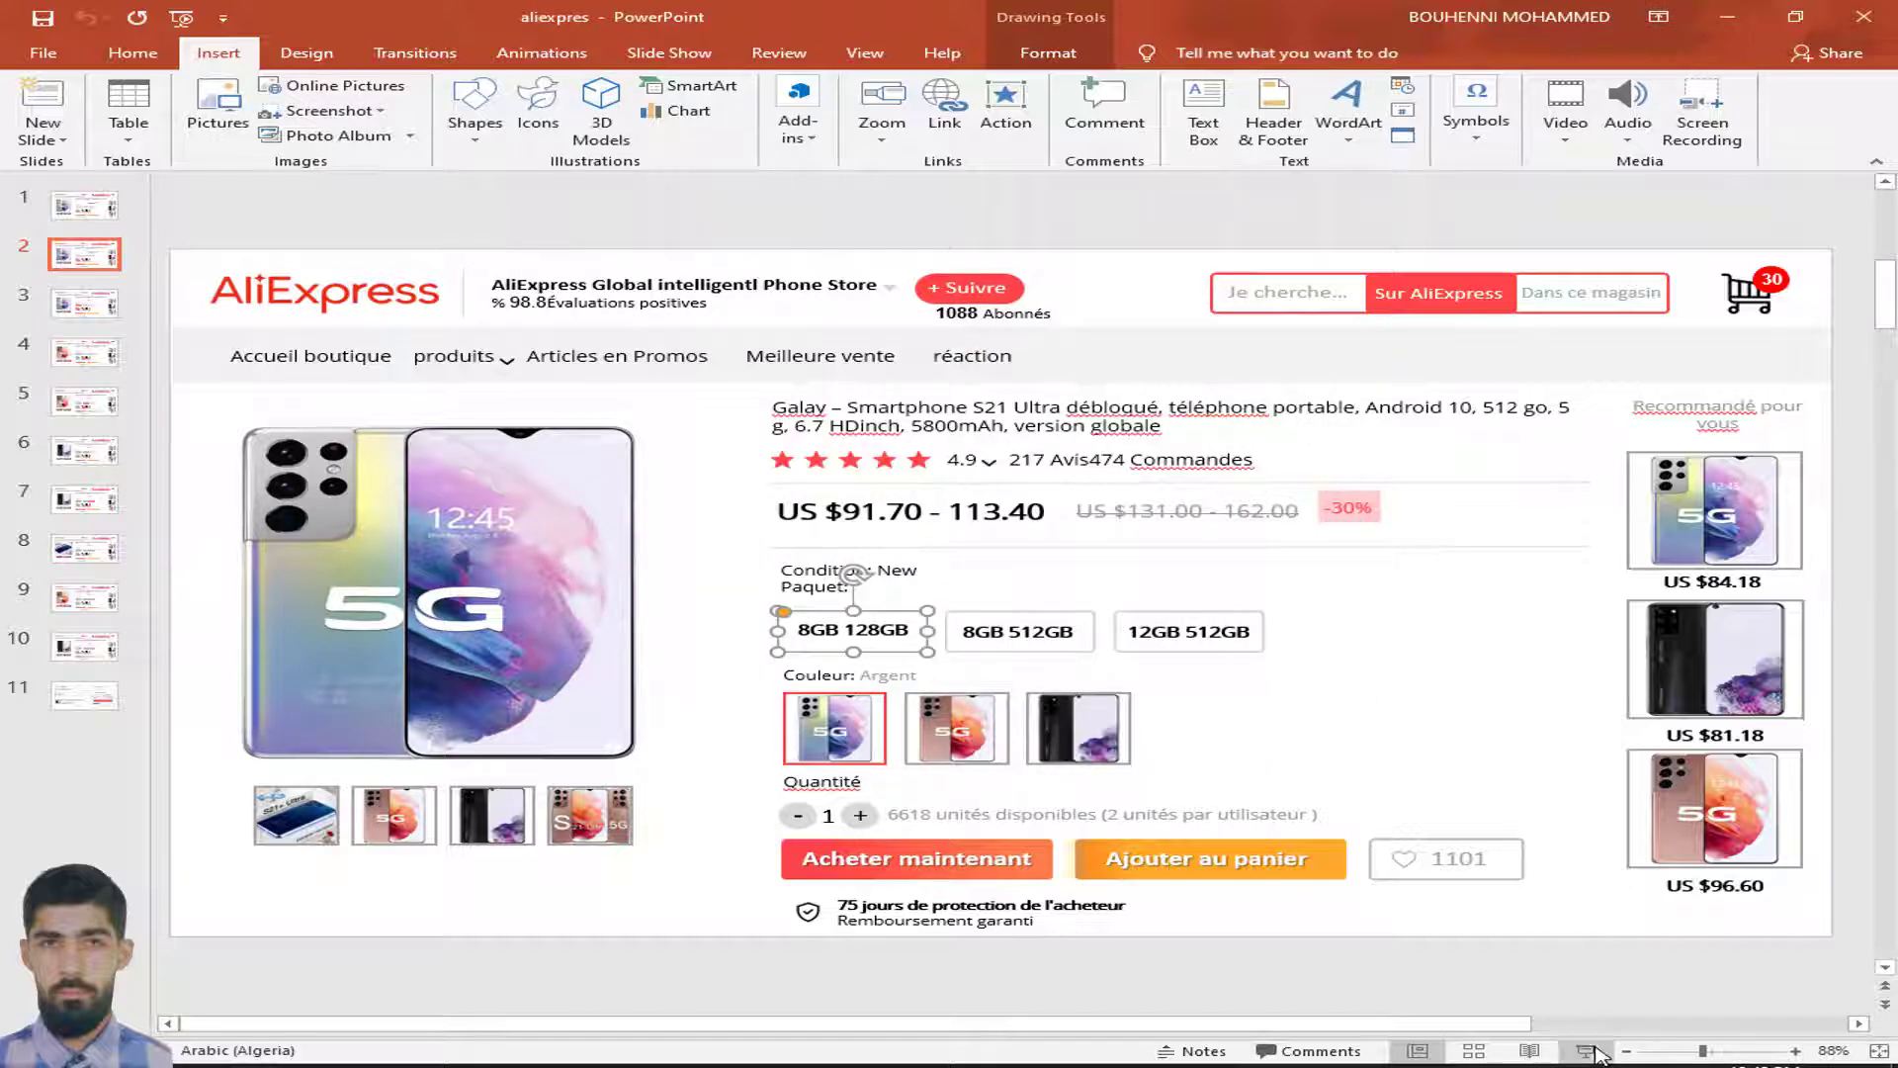
left_click(1586, 1050)
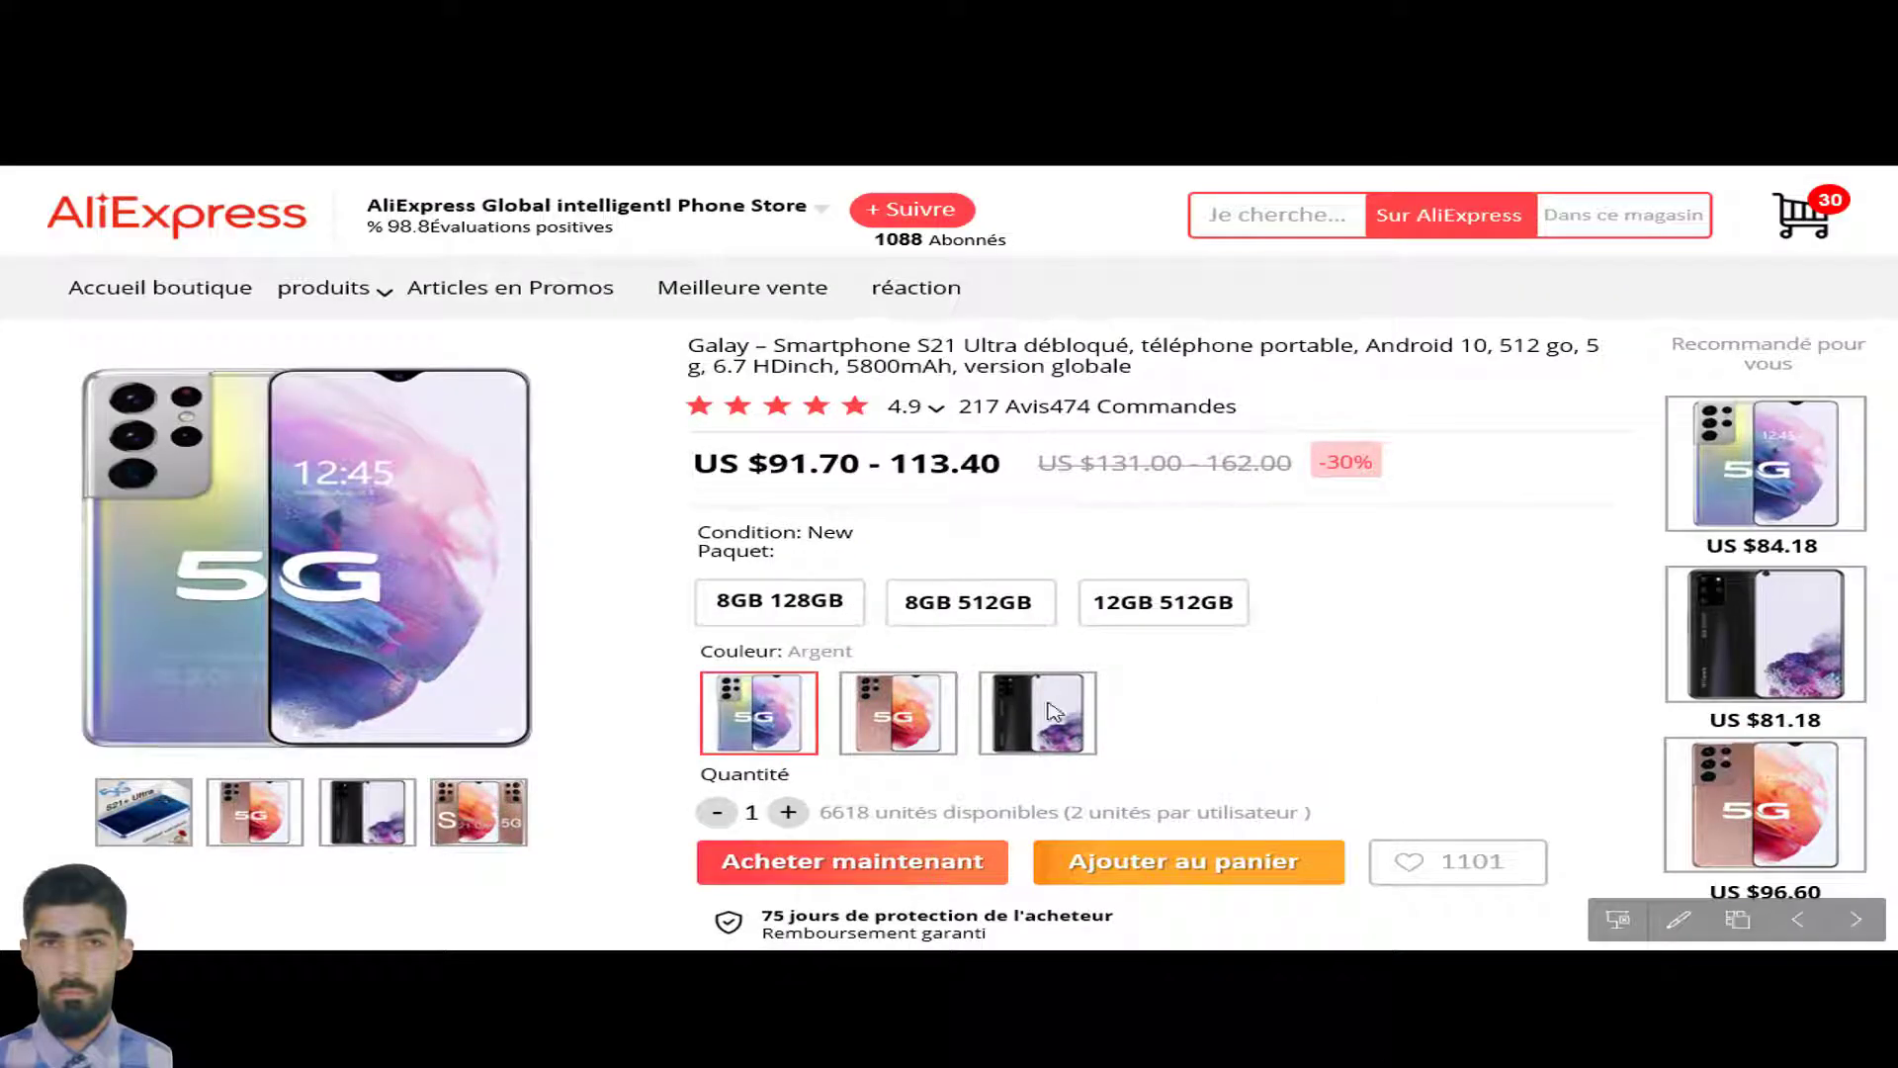
Click the 8GB 128GB option in the show to reach slide 3 at US $91.70
left_click(791, 611)
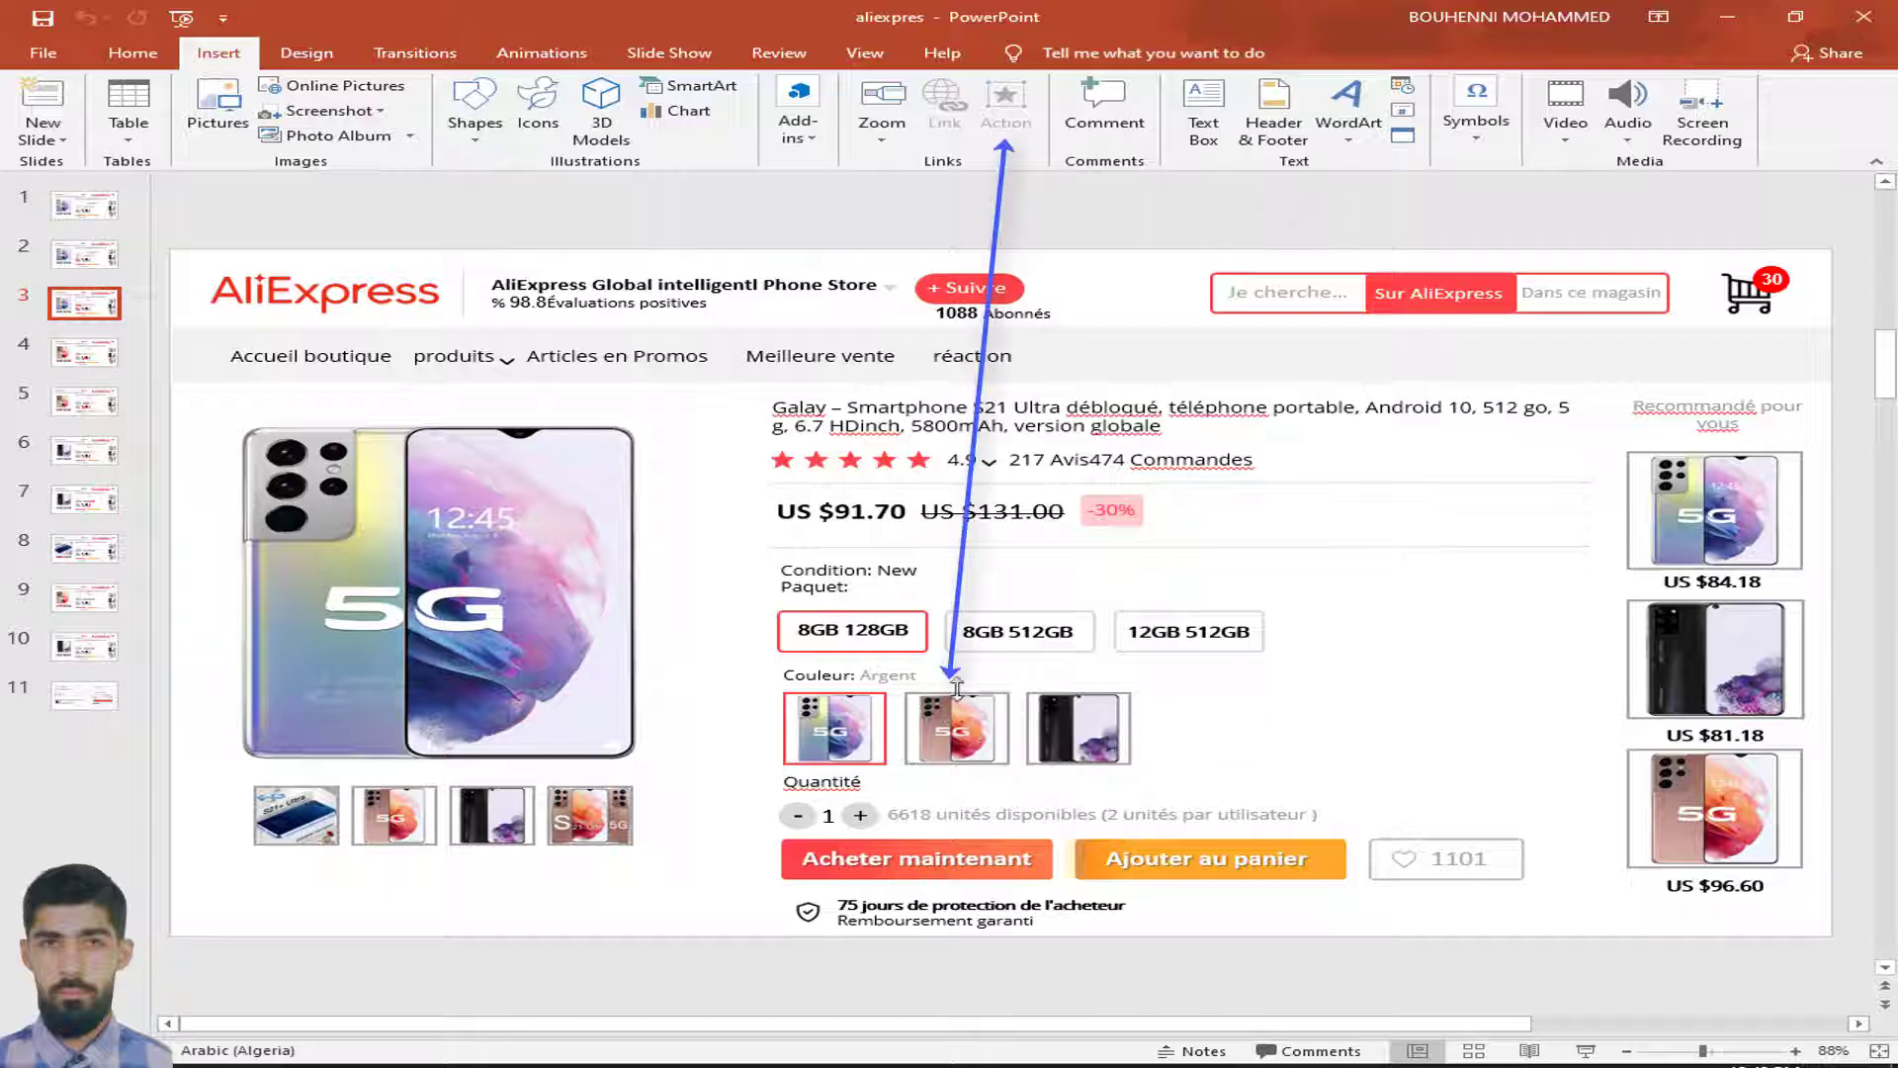
Give the rose-gold thumbnail on slide 3 a click action hyperlinking to slide 4
left_click(969, 720)
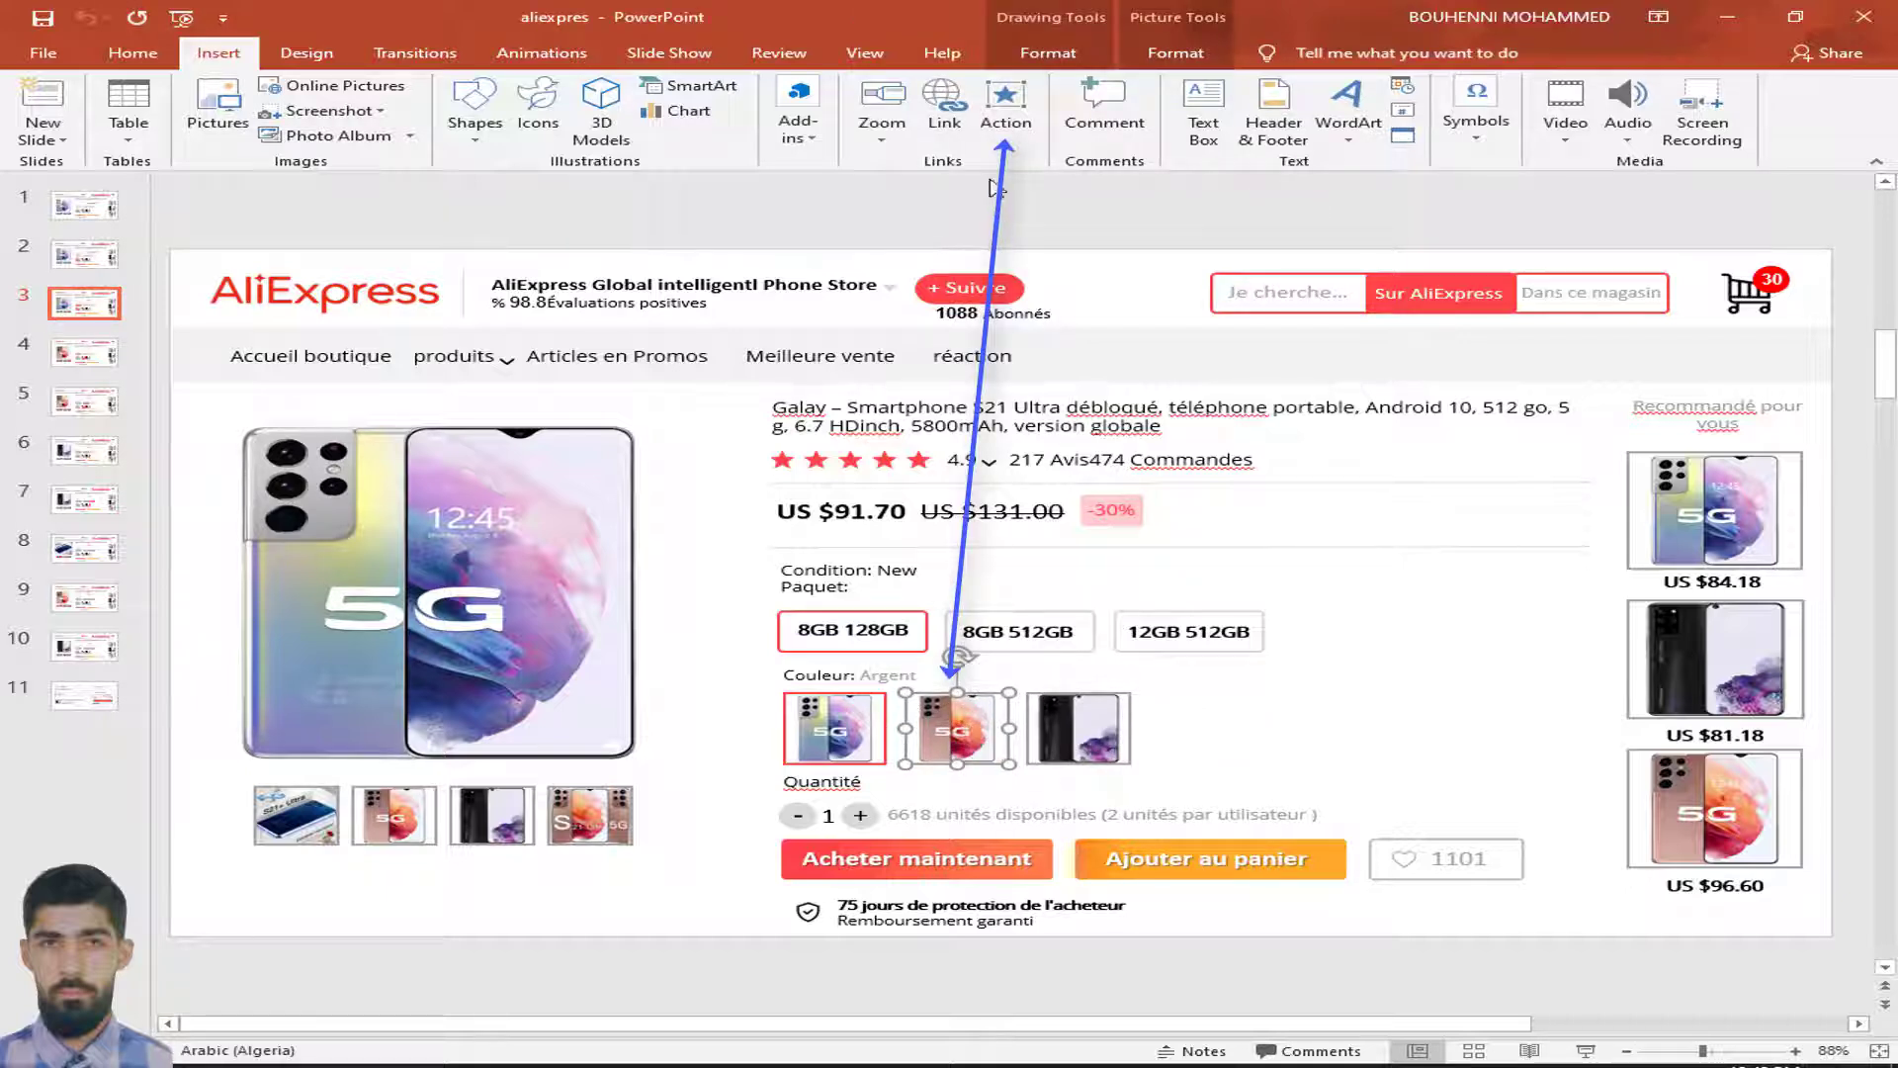
left_click(1003, 124)
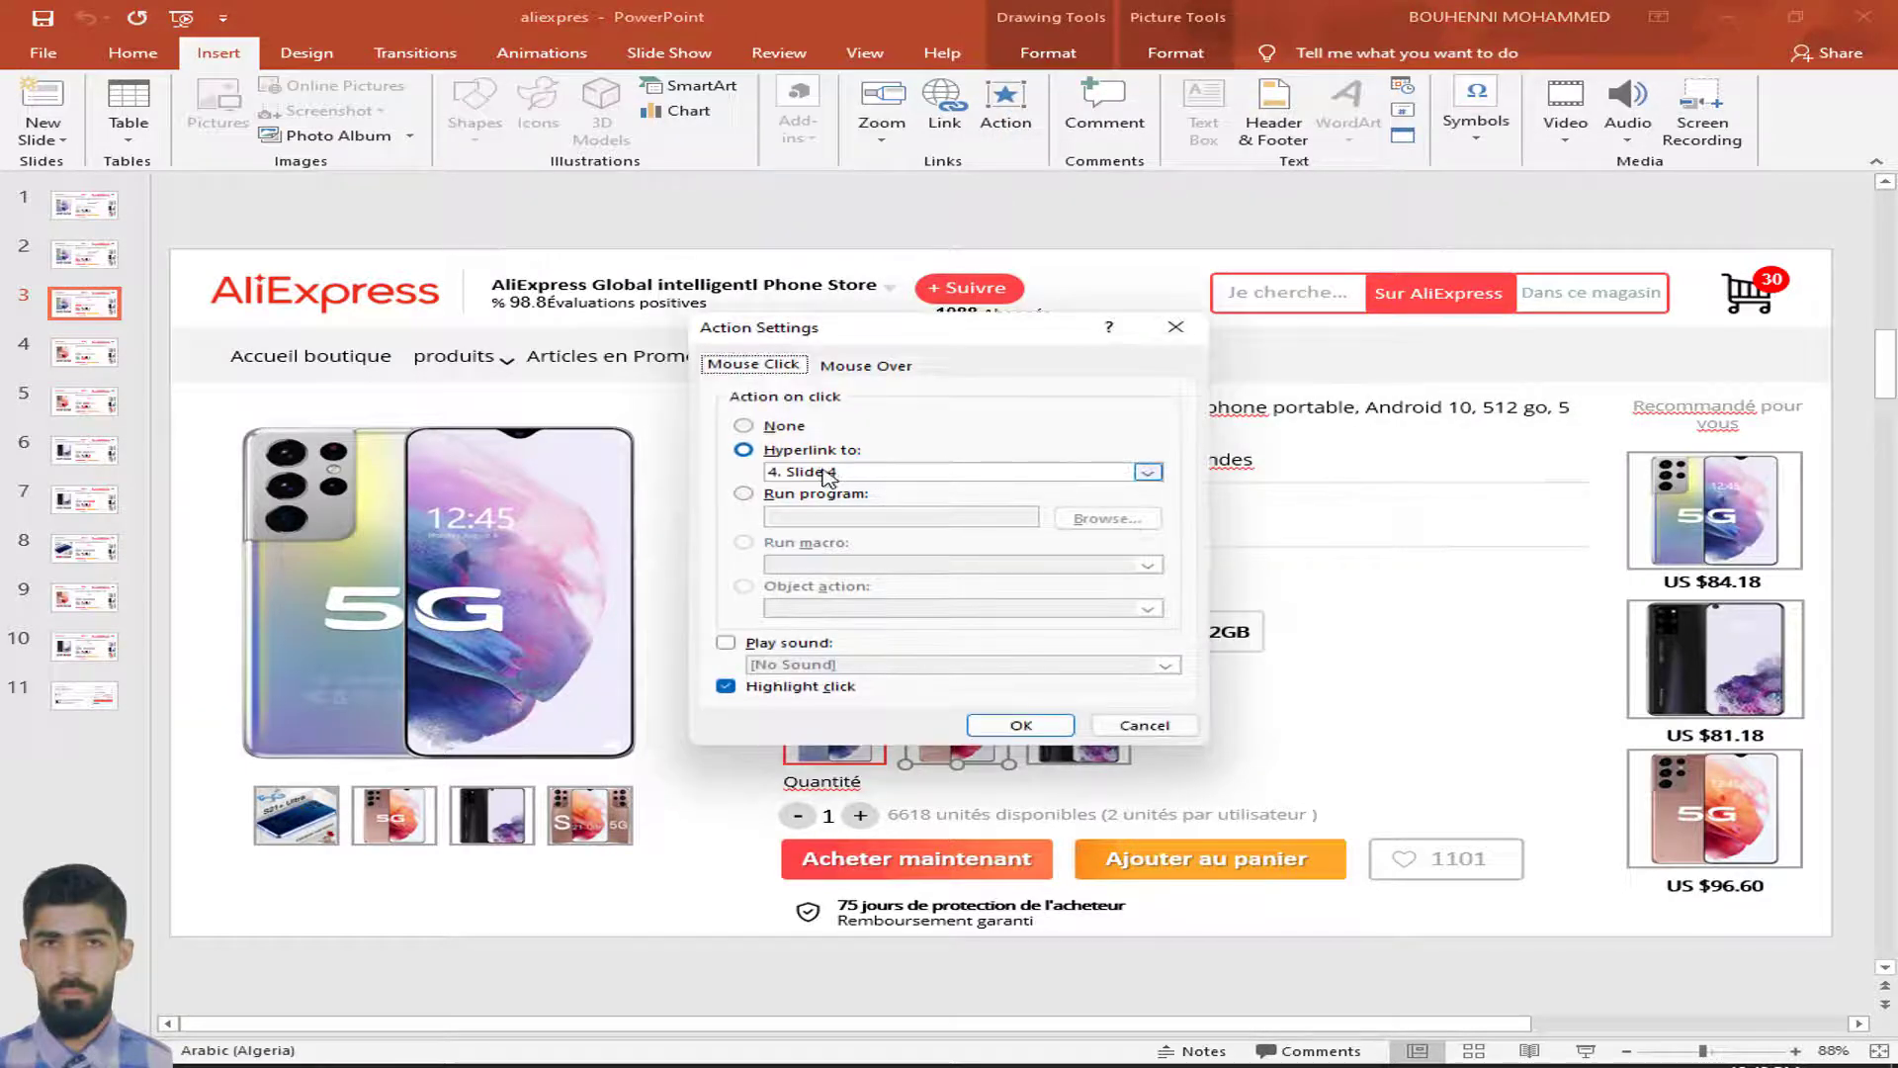
left_click(826, 473)
left_click(806, 634)
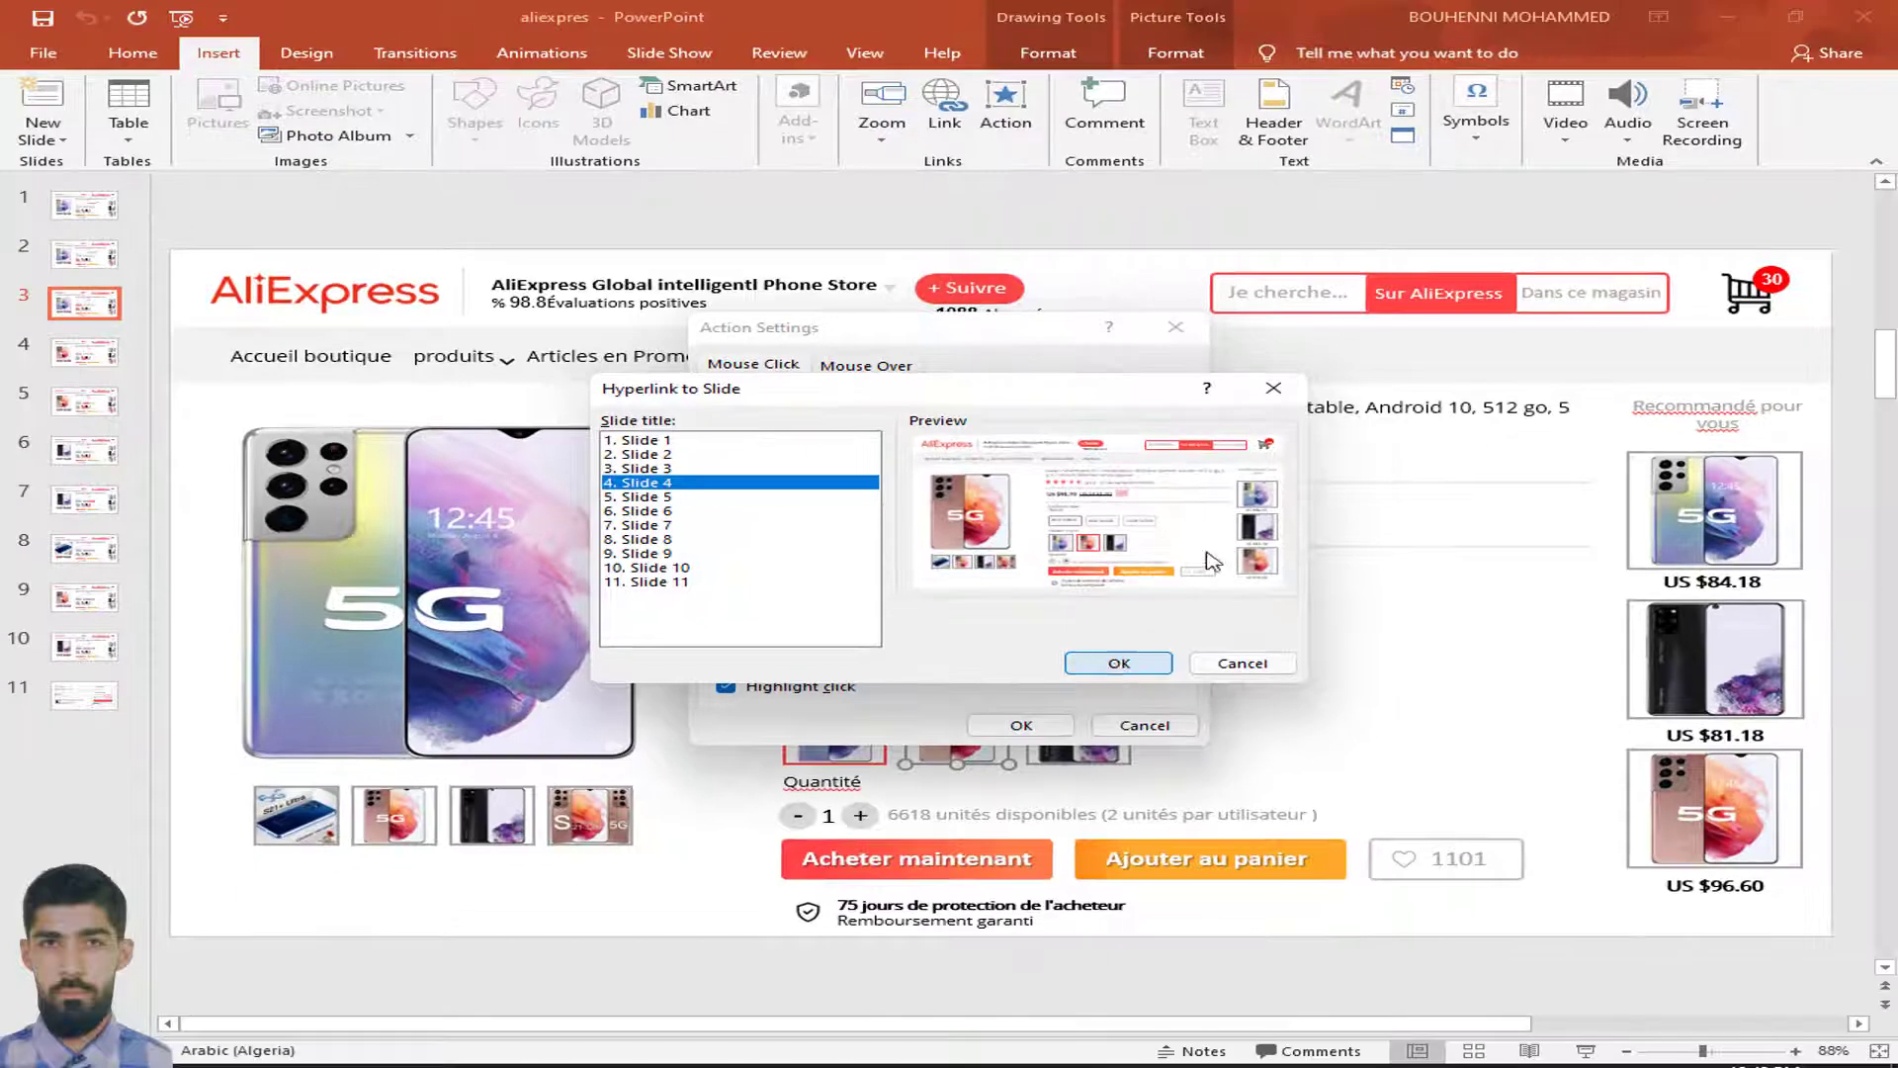
left_click(1270, 387)
left_click(1021, 726)
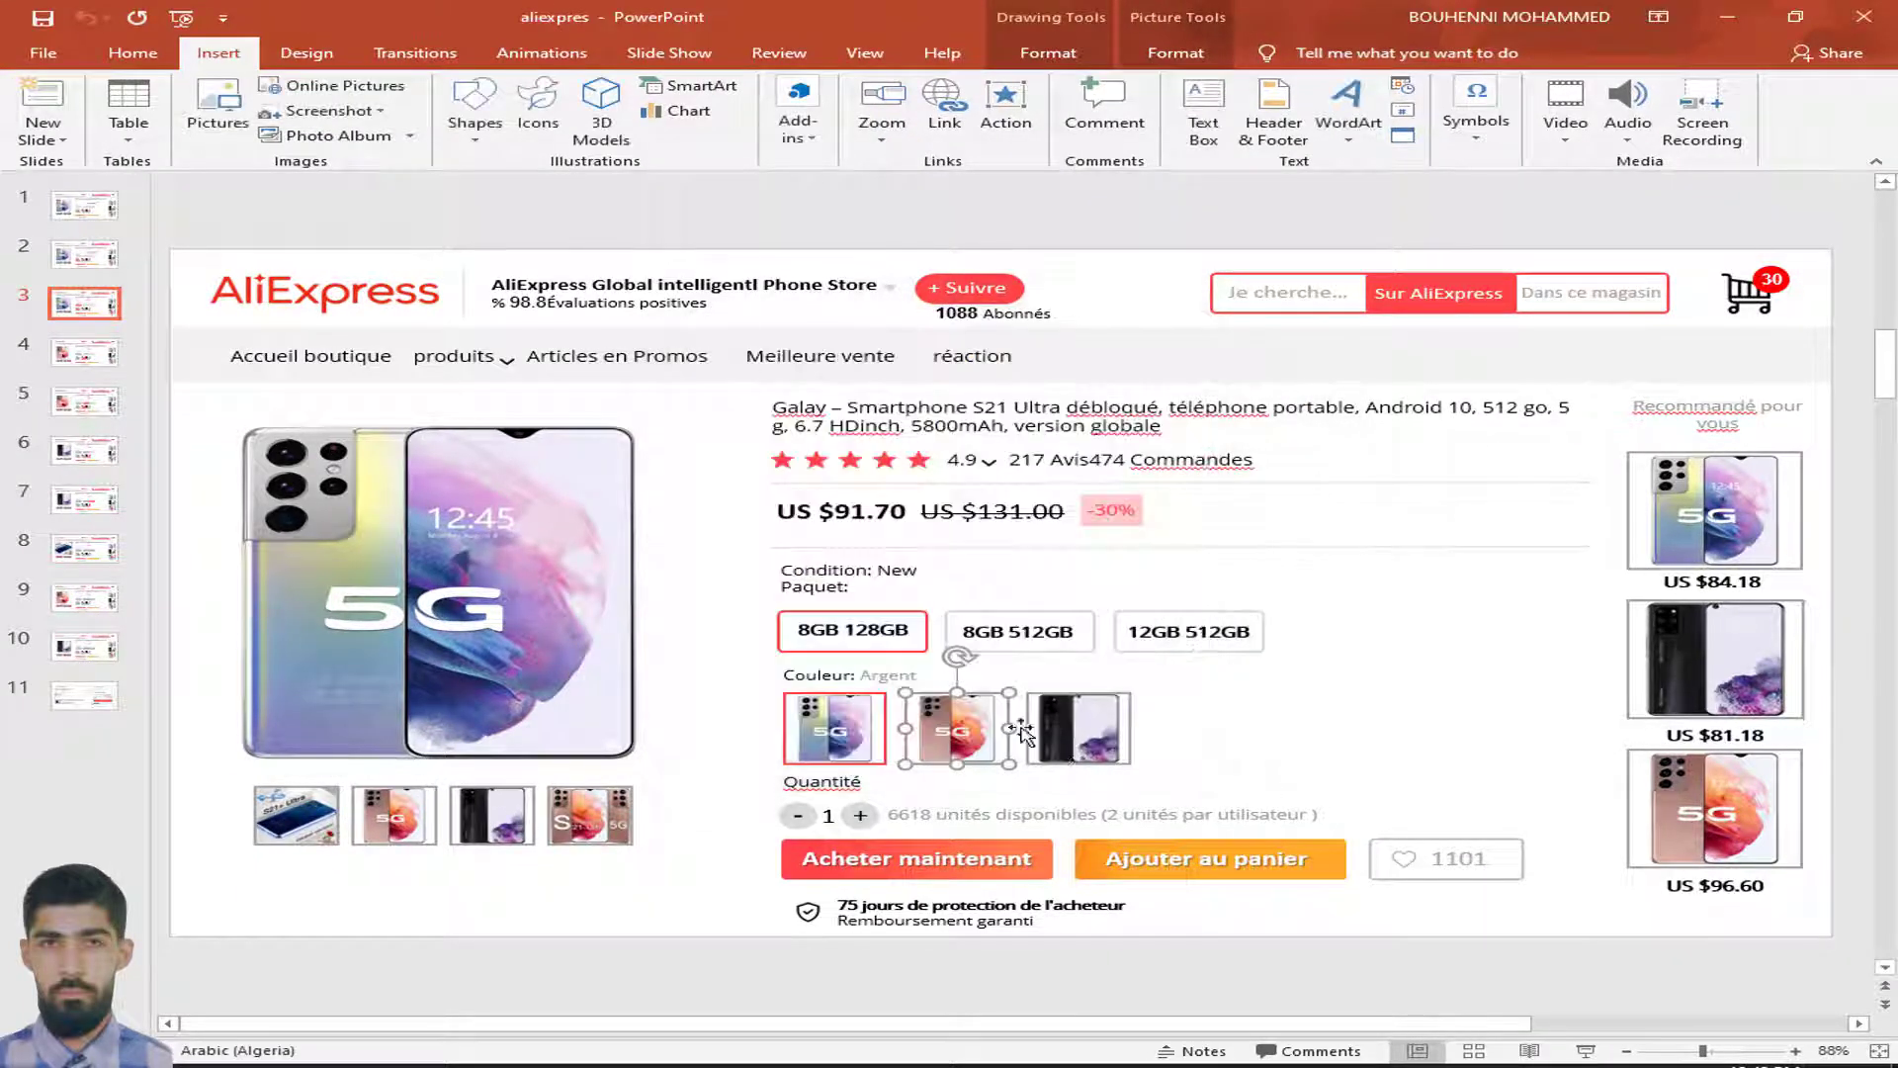
In the slide show, follow the rose-gold swatch to the rose-gold phone slide, then exit
left_click(1585, 1051)
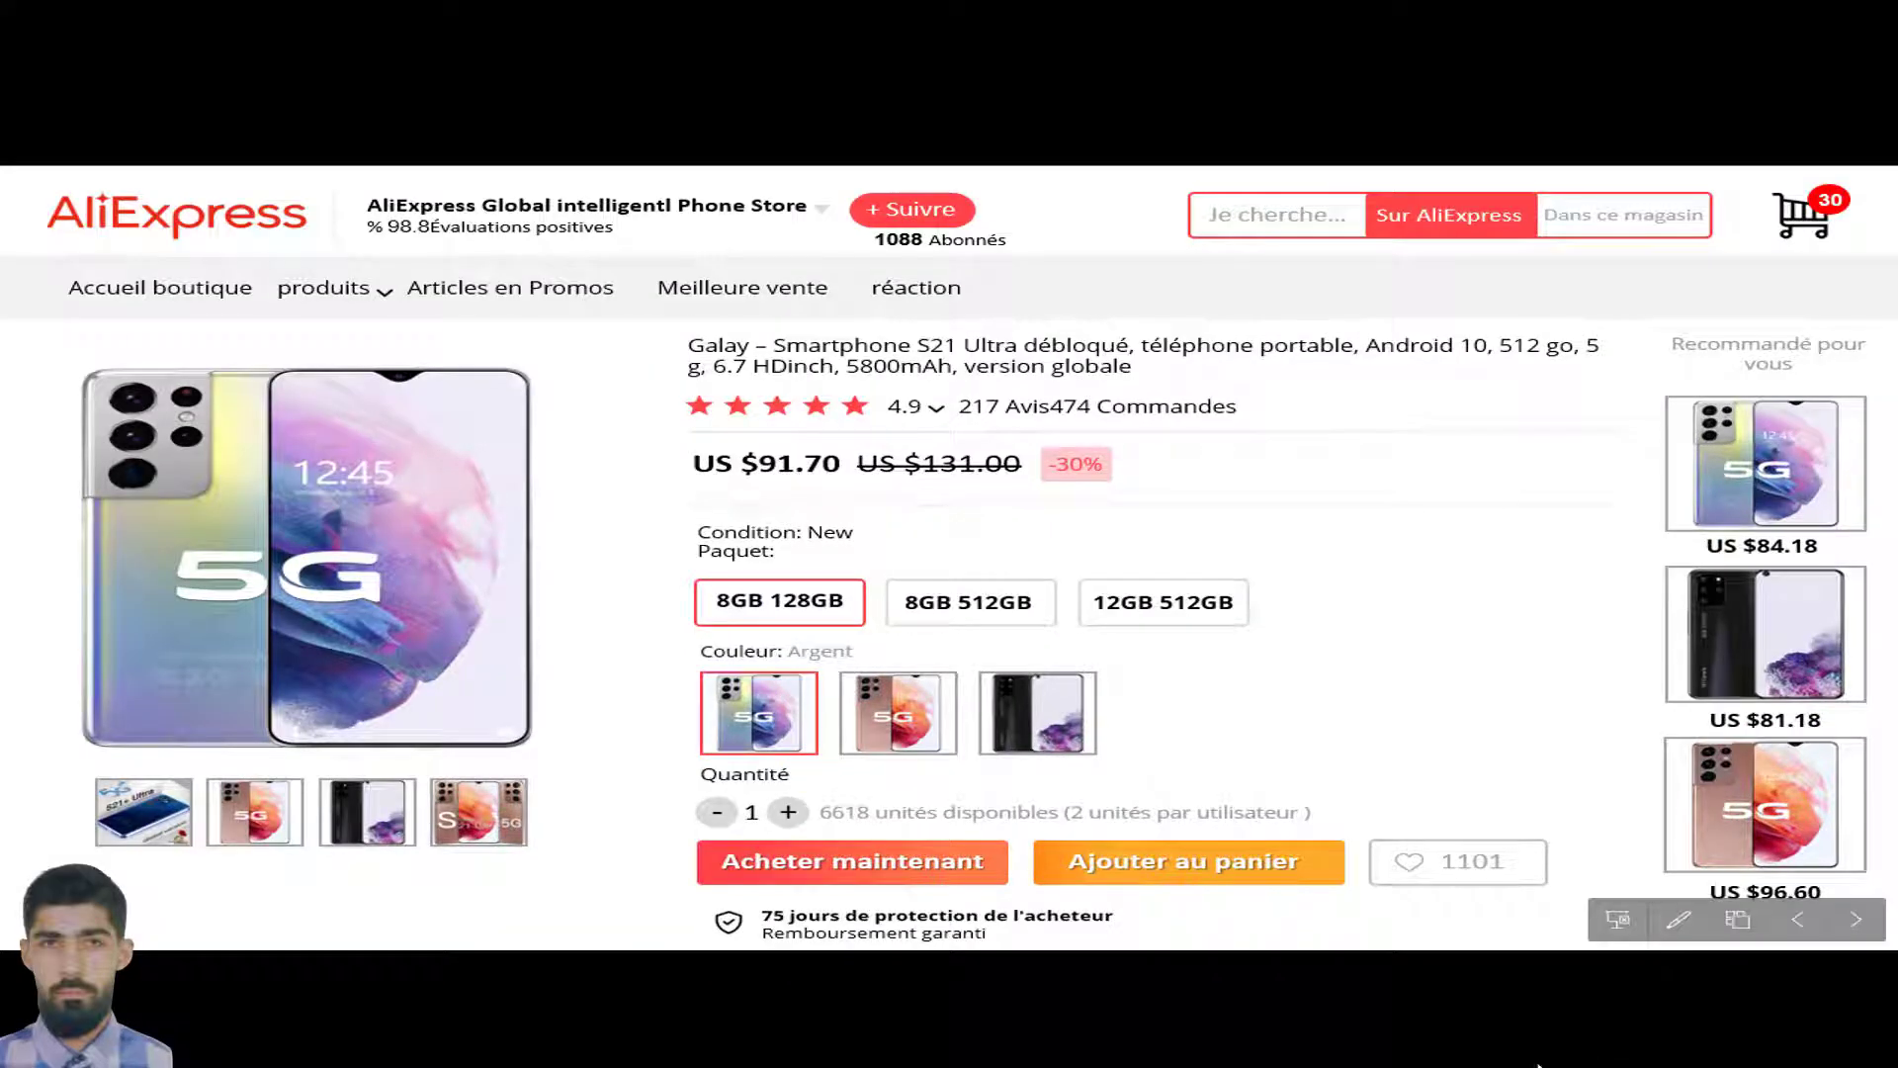
left_click(897, 714)
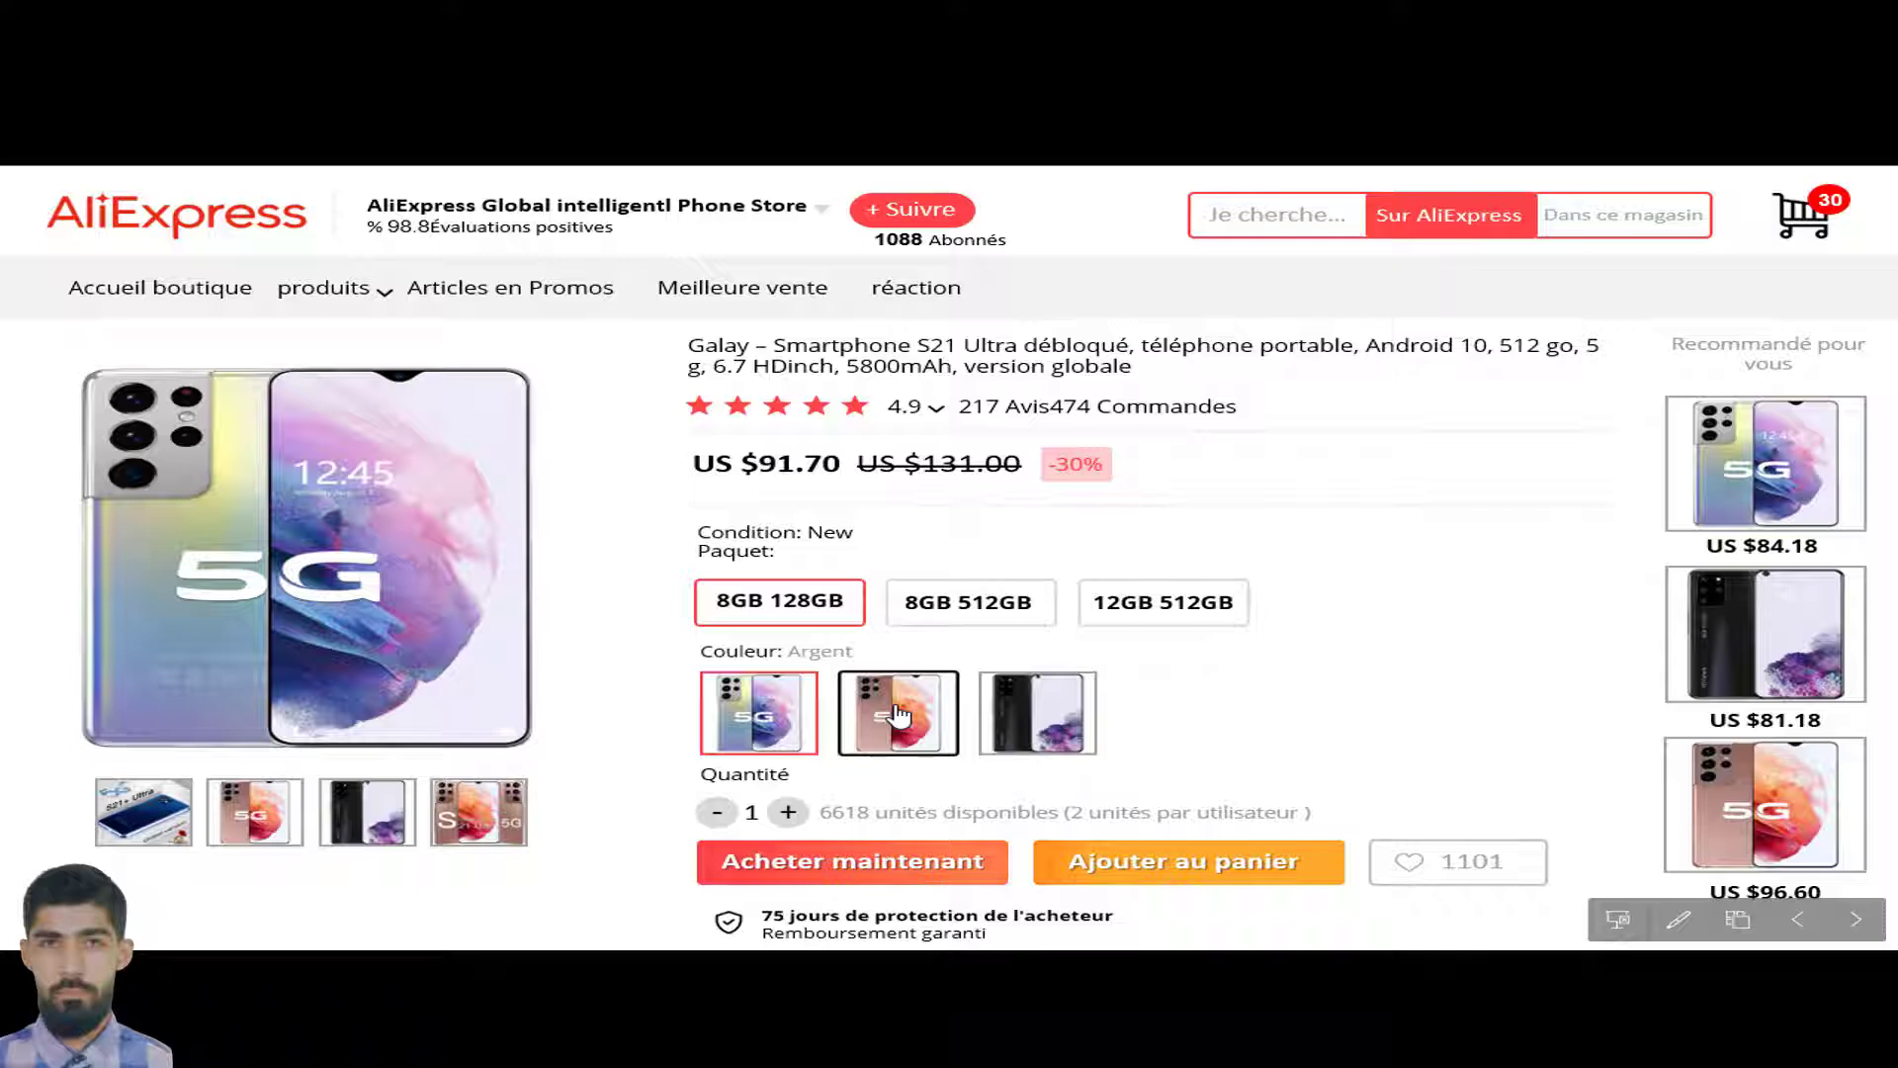
left_click(897, 714)
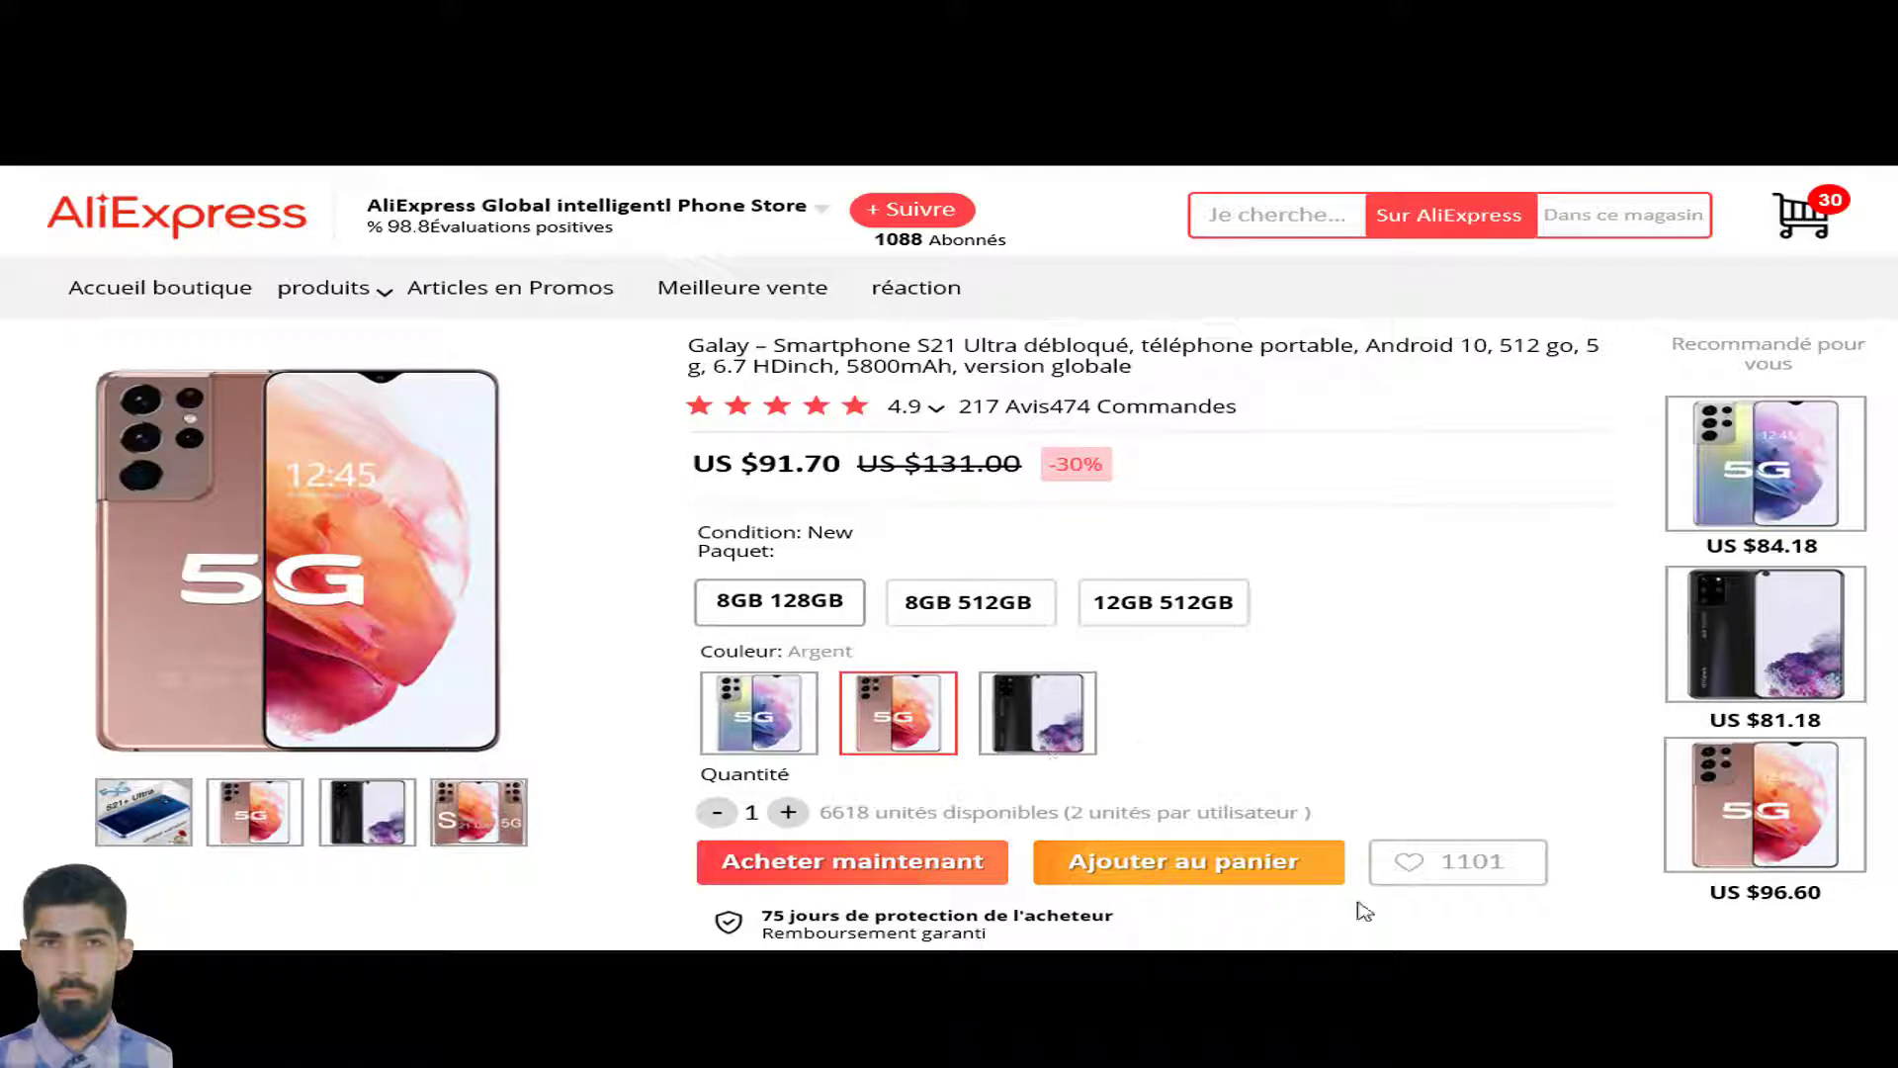
key("Escape")
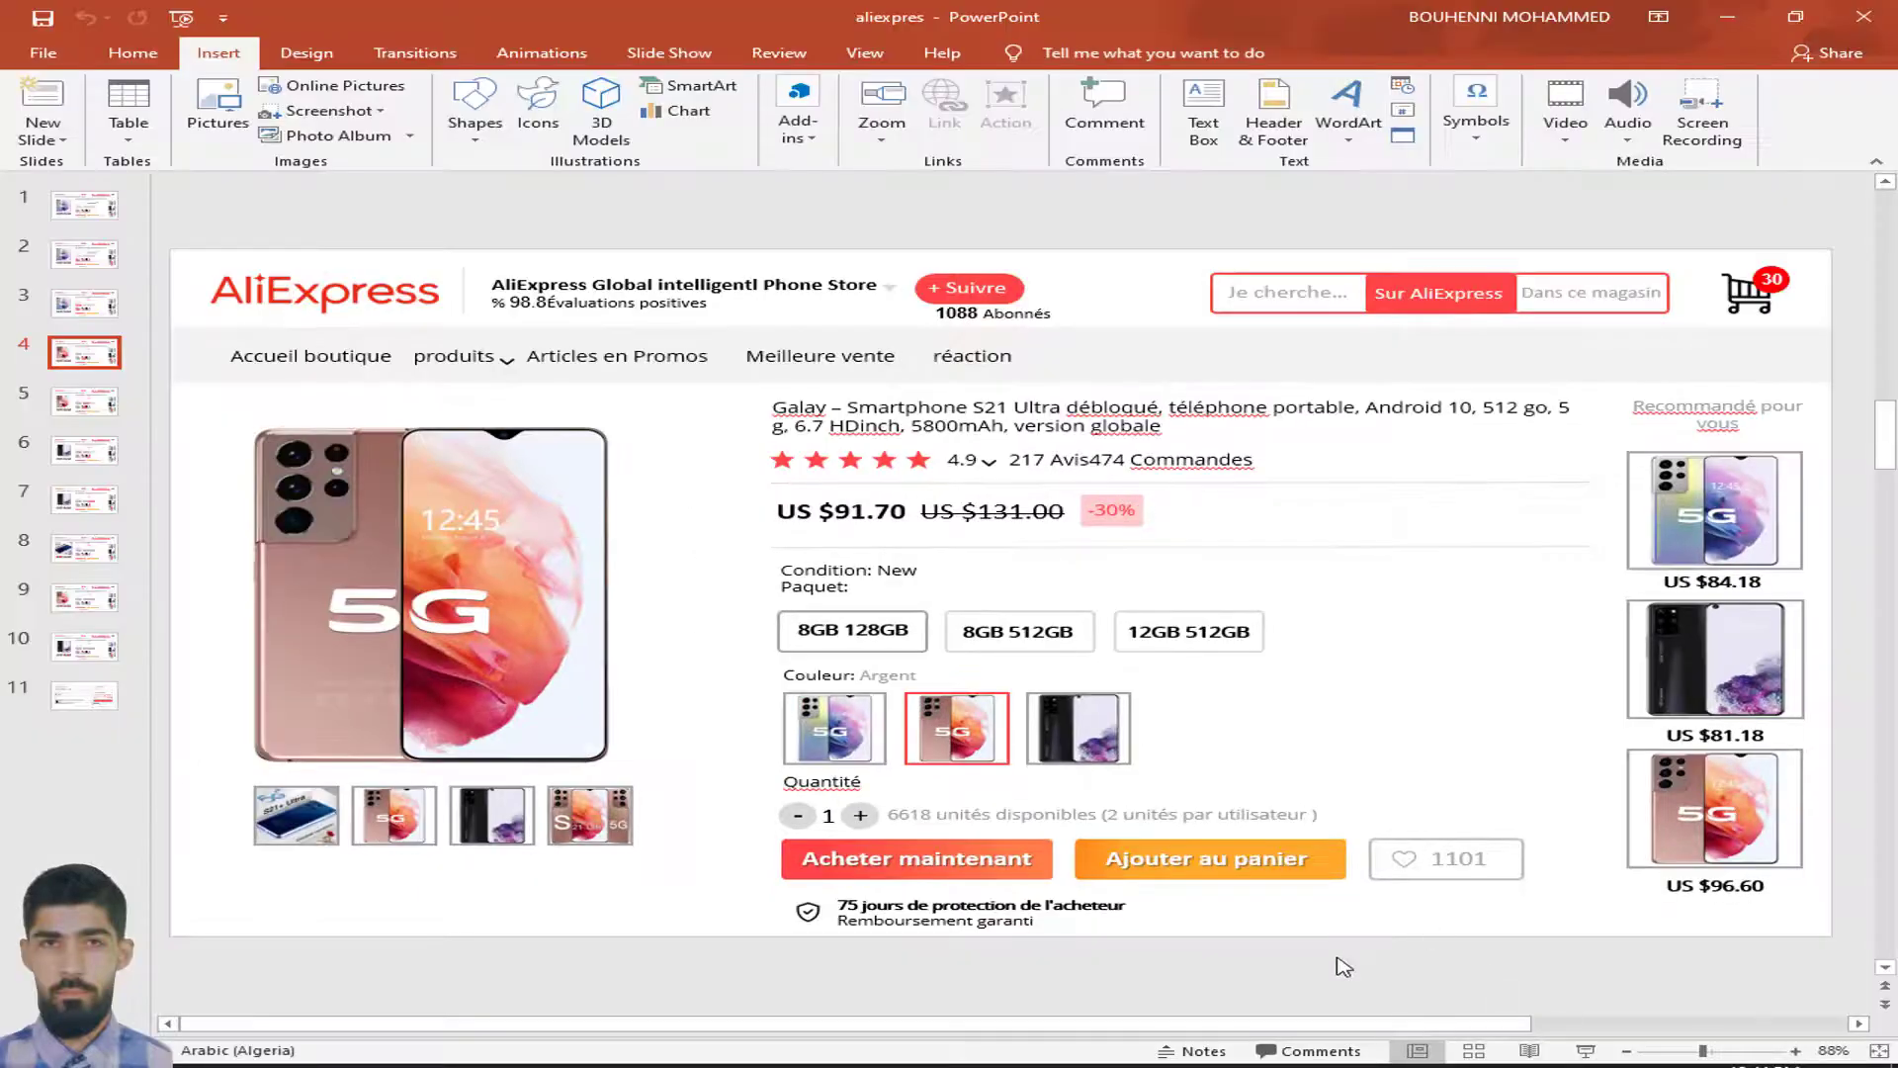
Hyperlink the 8GB 512GB box on slide 4 to slide 5, then start the slide show
left_click(1070, 618)
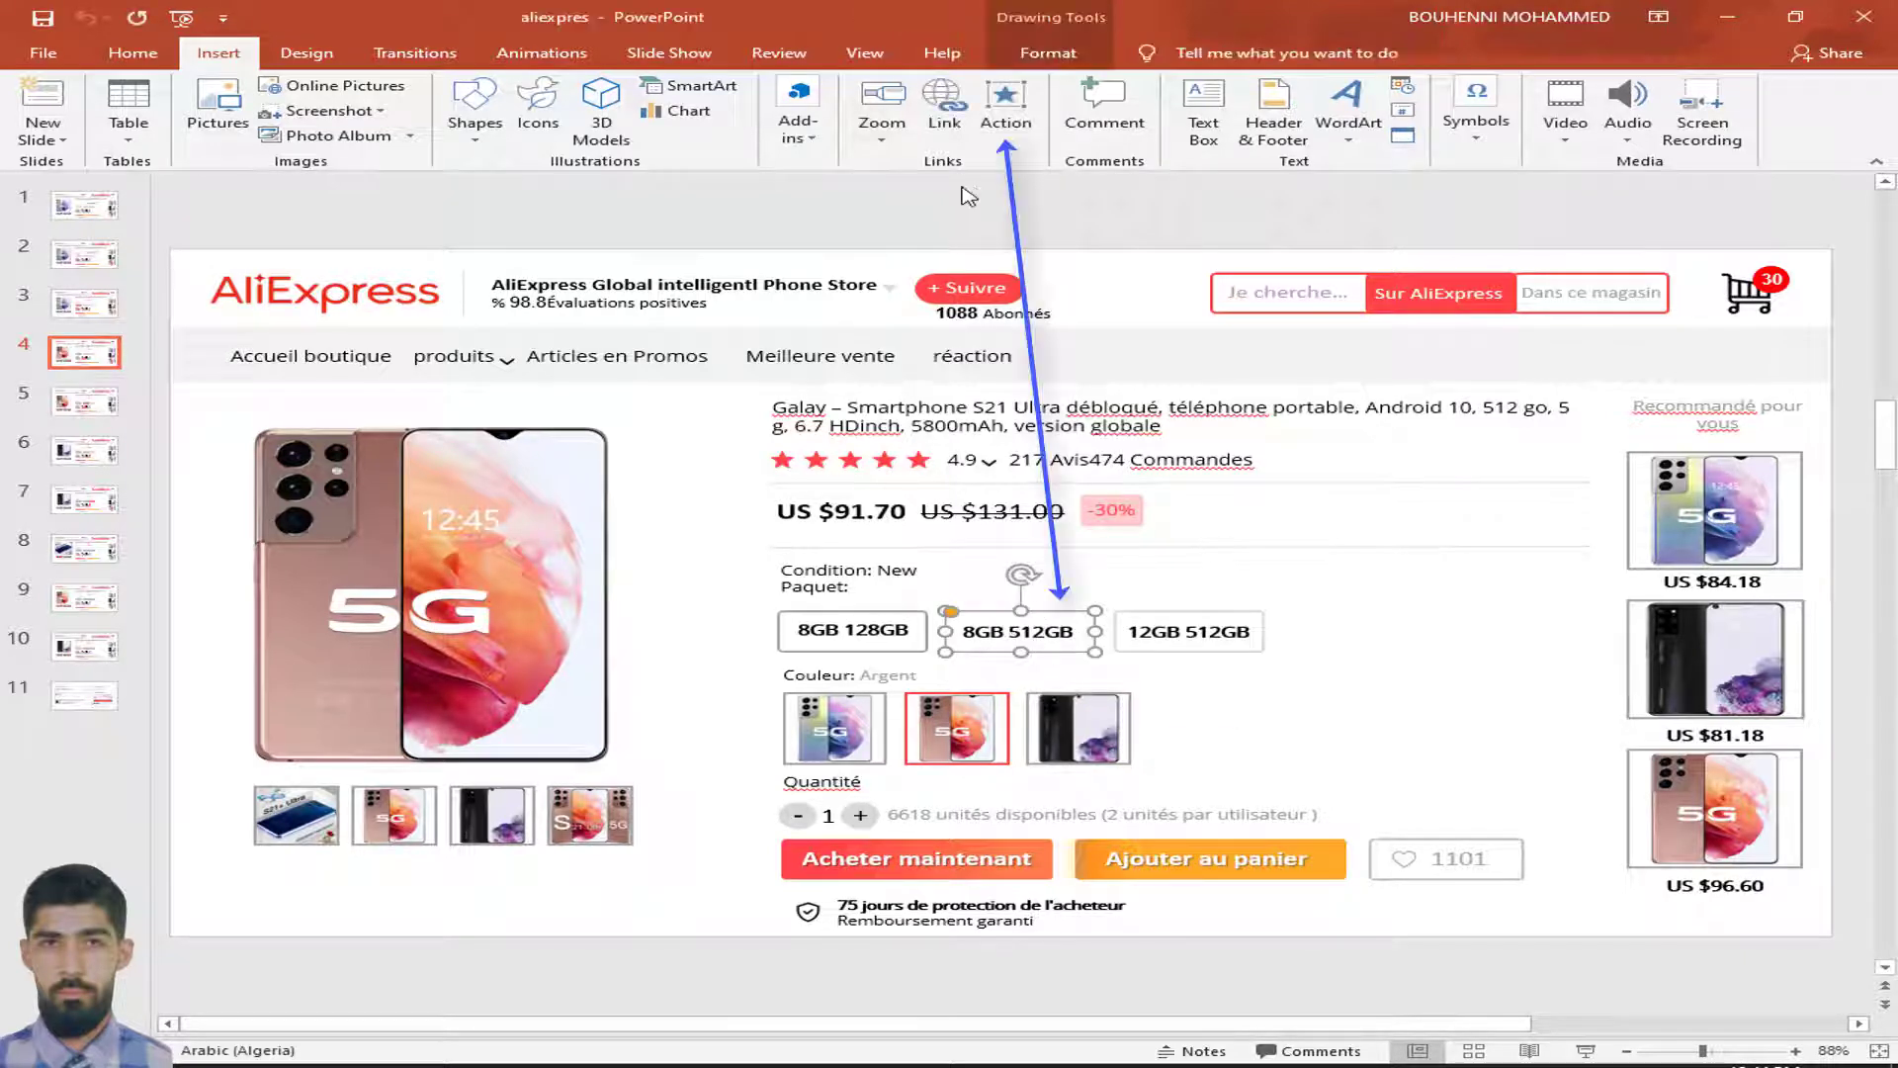
left_click(1005, 109)
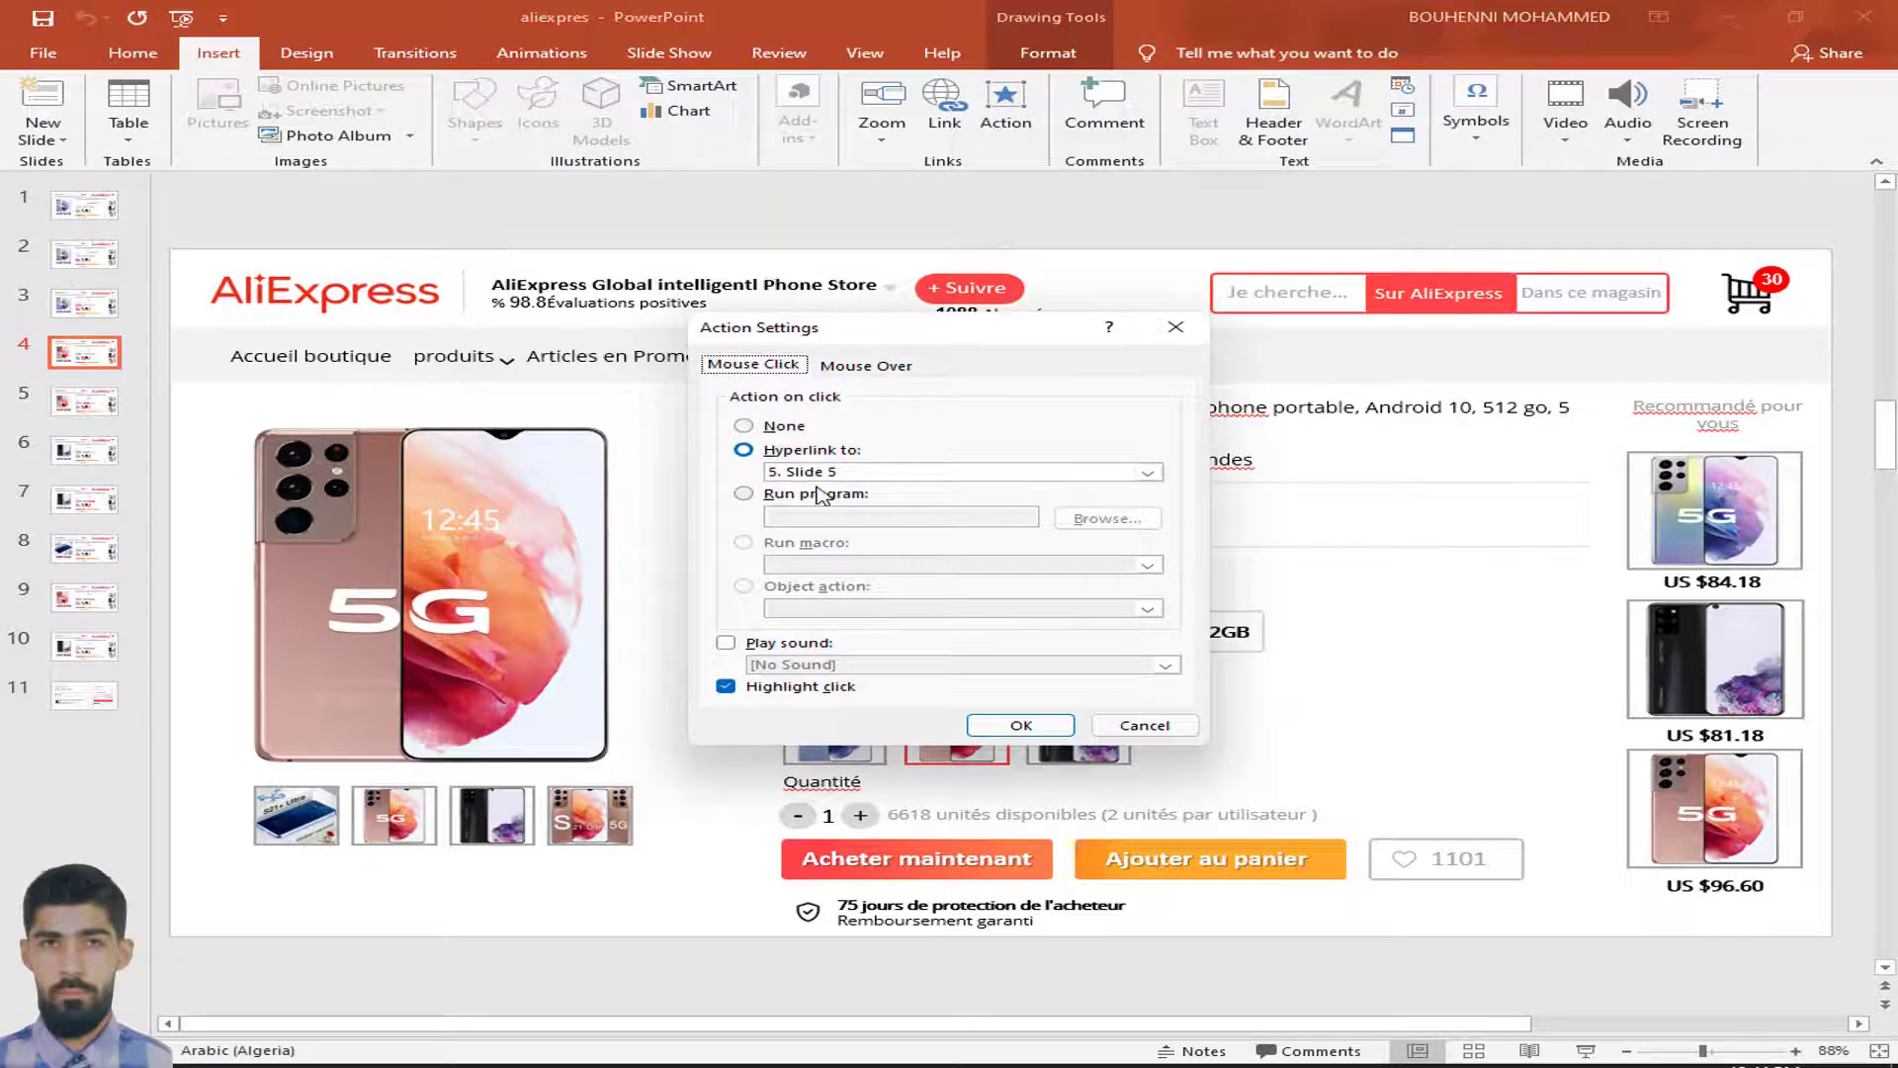
left_click(817, 491)
left_click(809, 451)
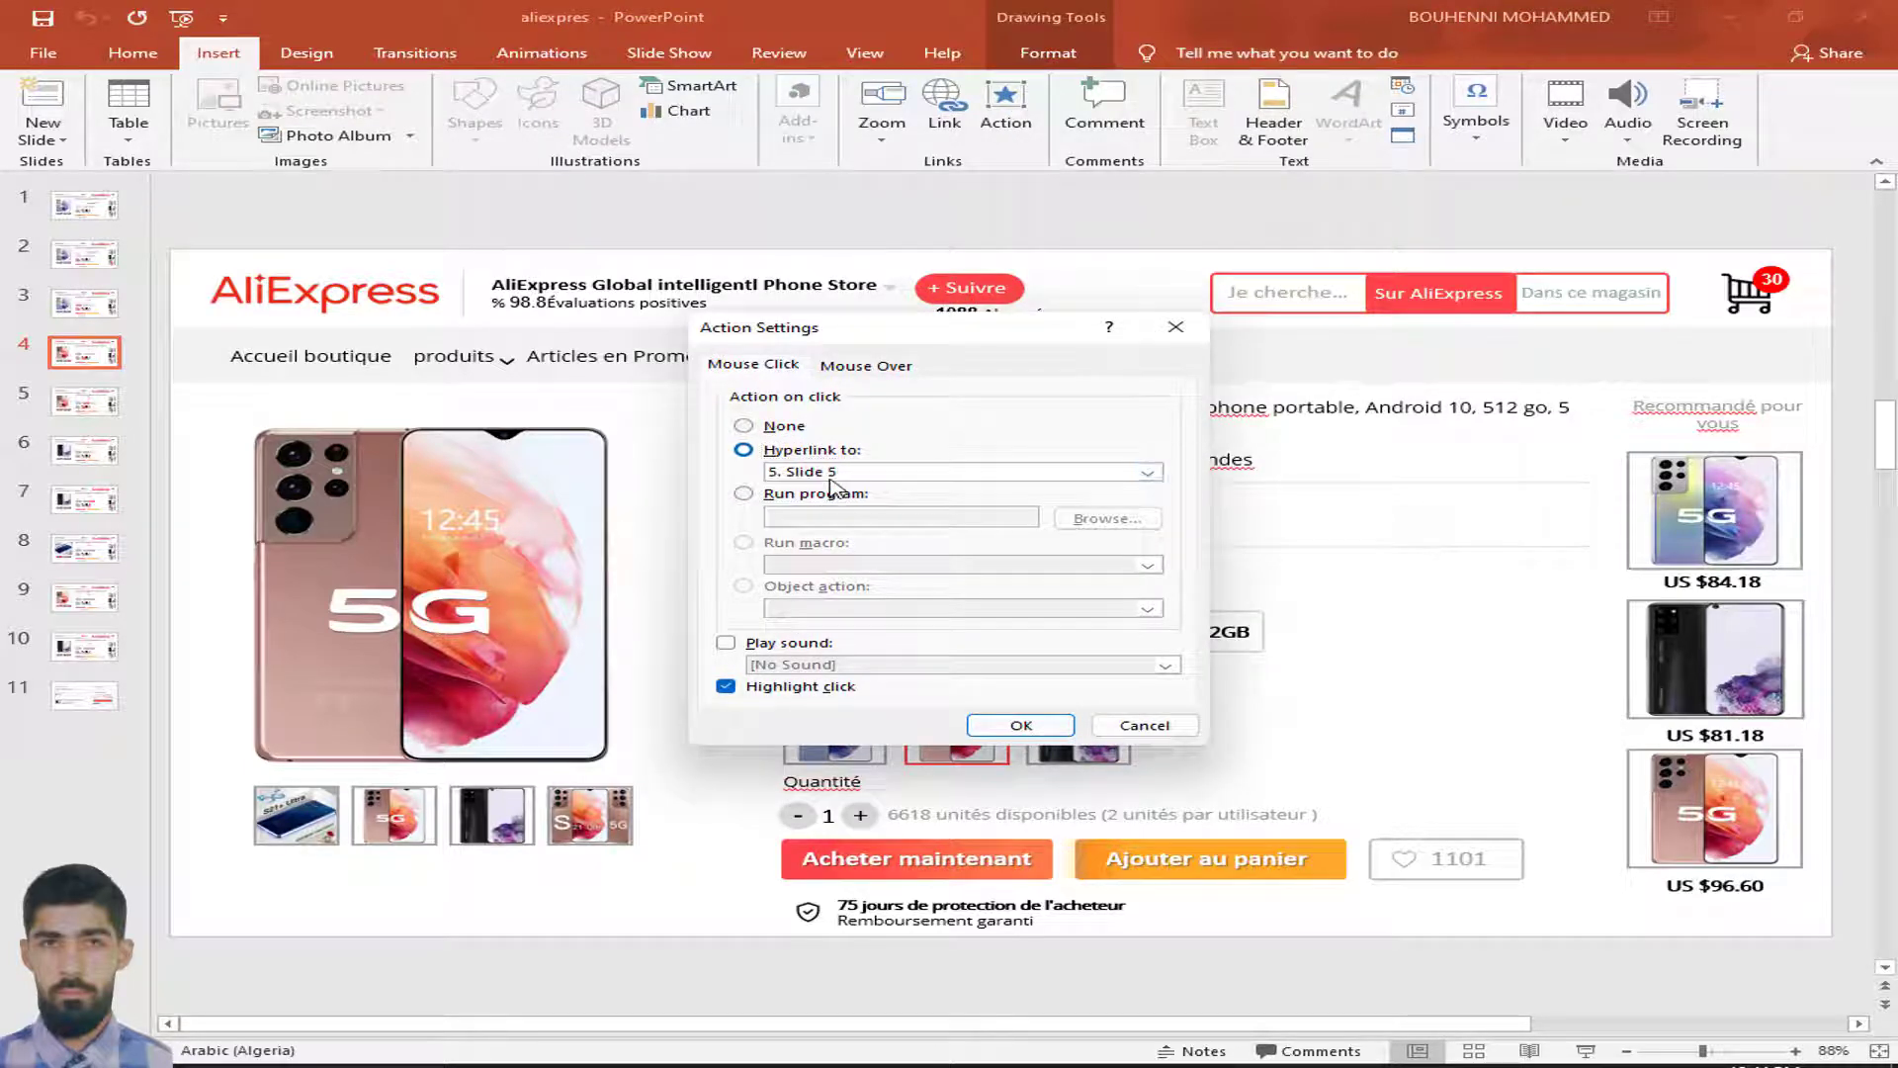
left_click(840, 472)
left_click(854, 643)
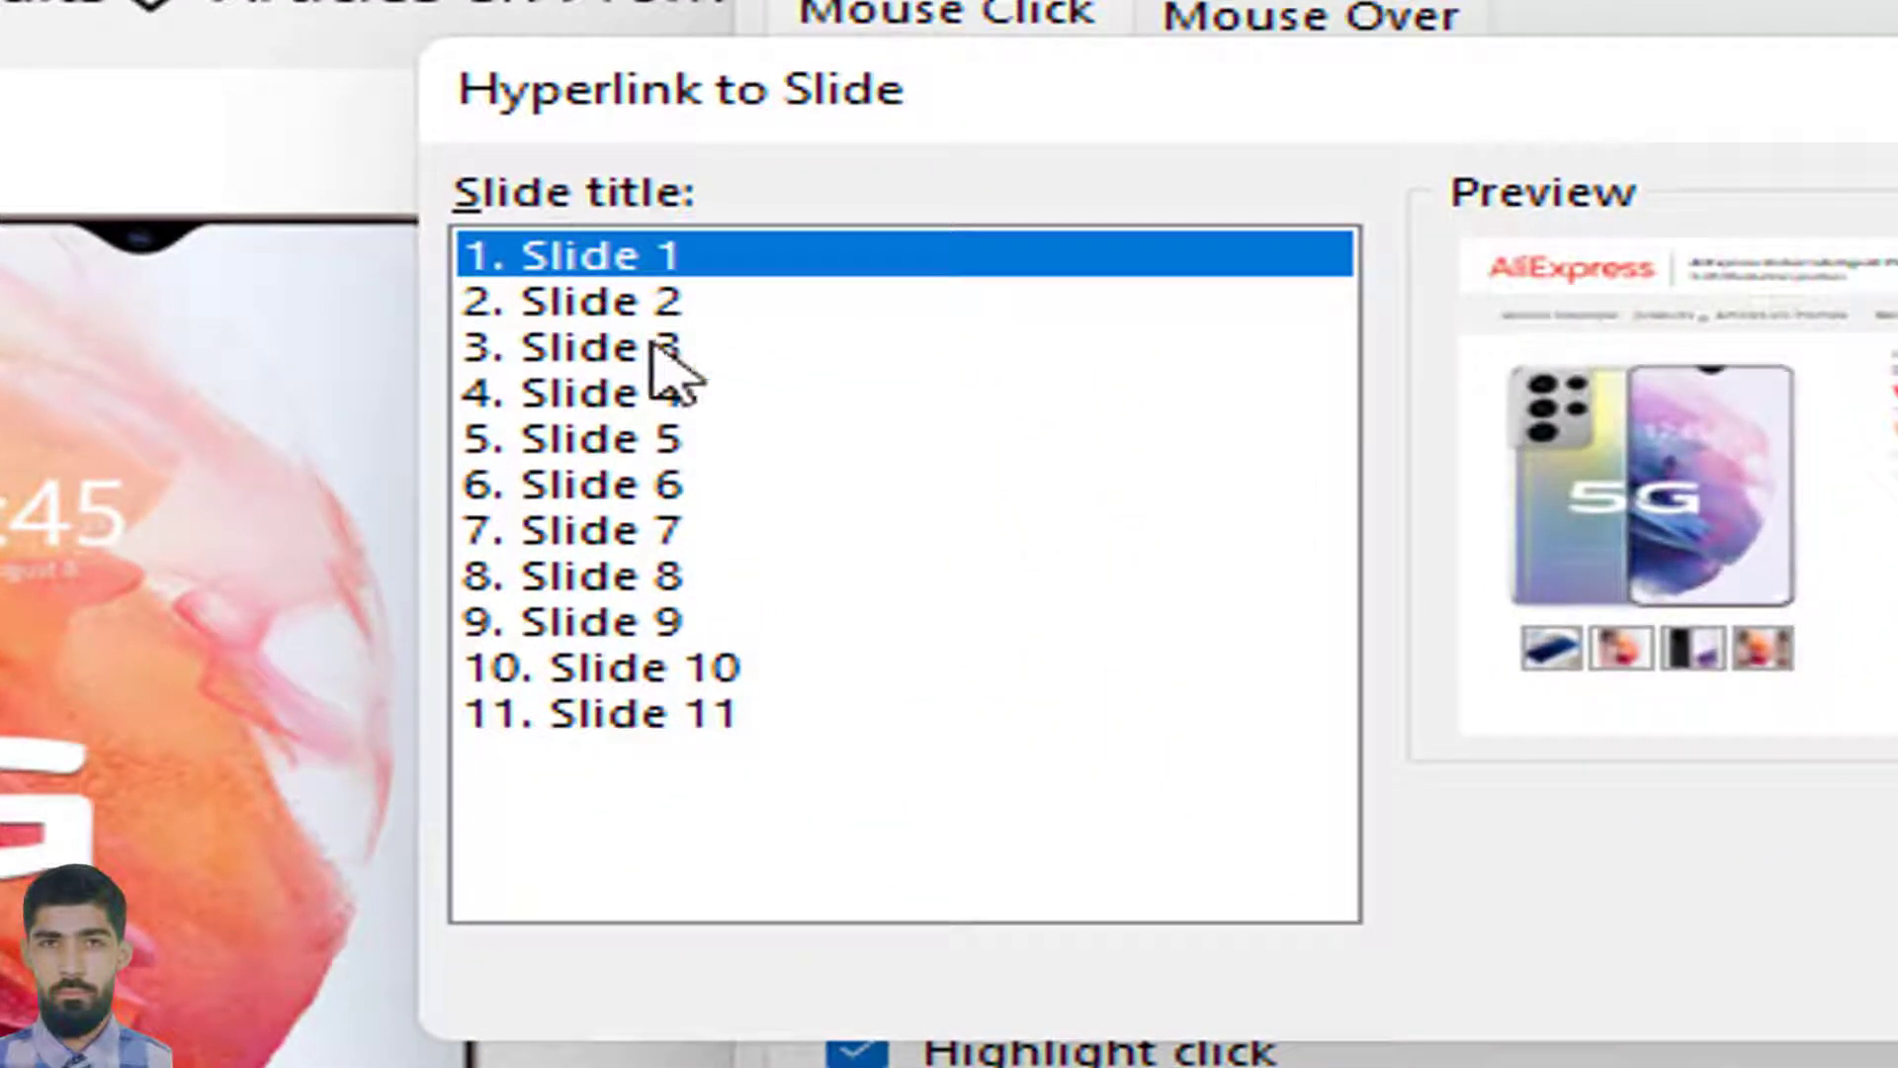
left_click(629, 442)
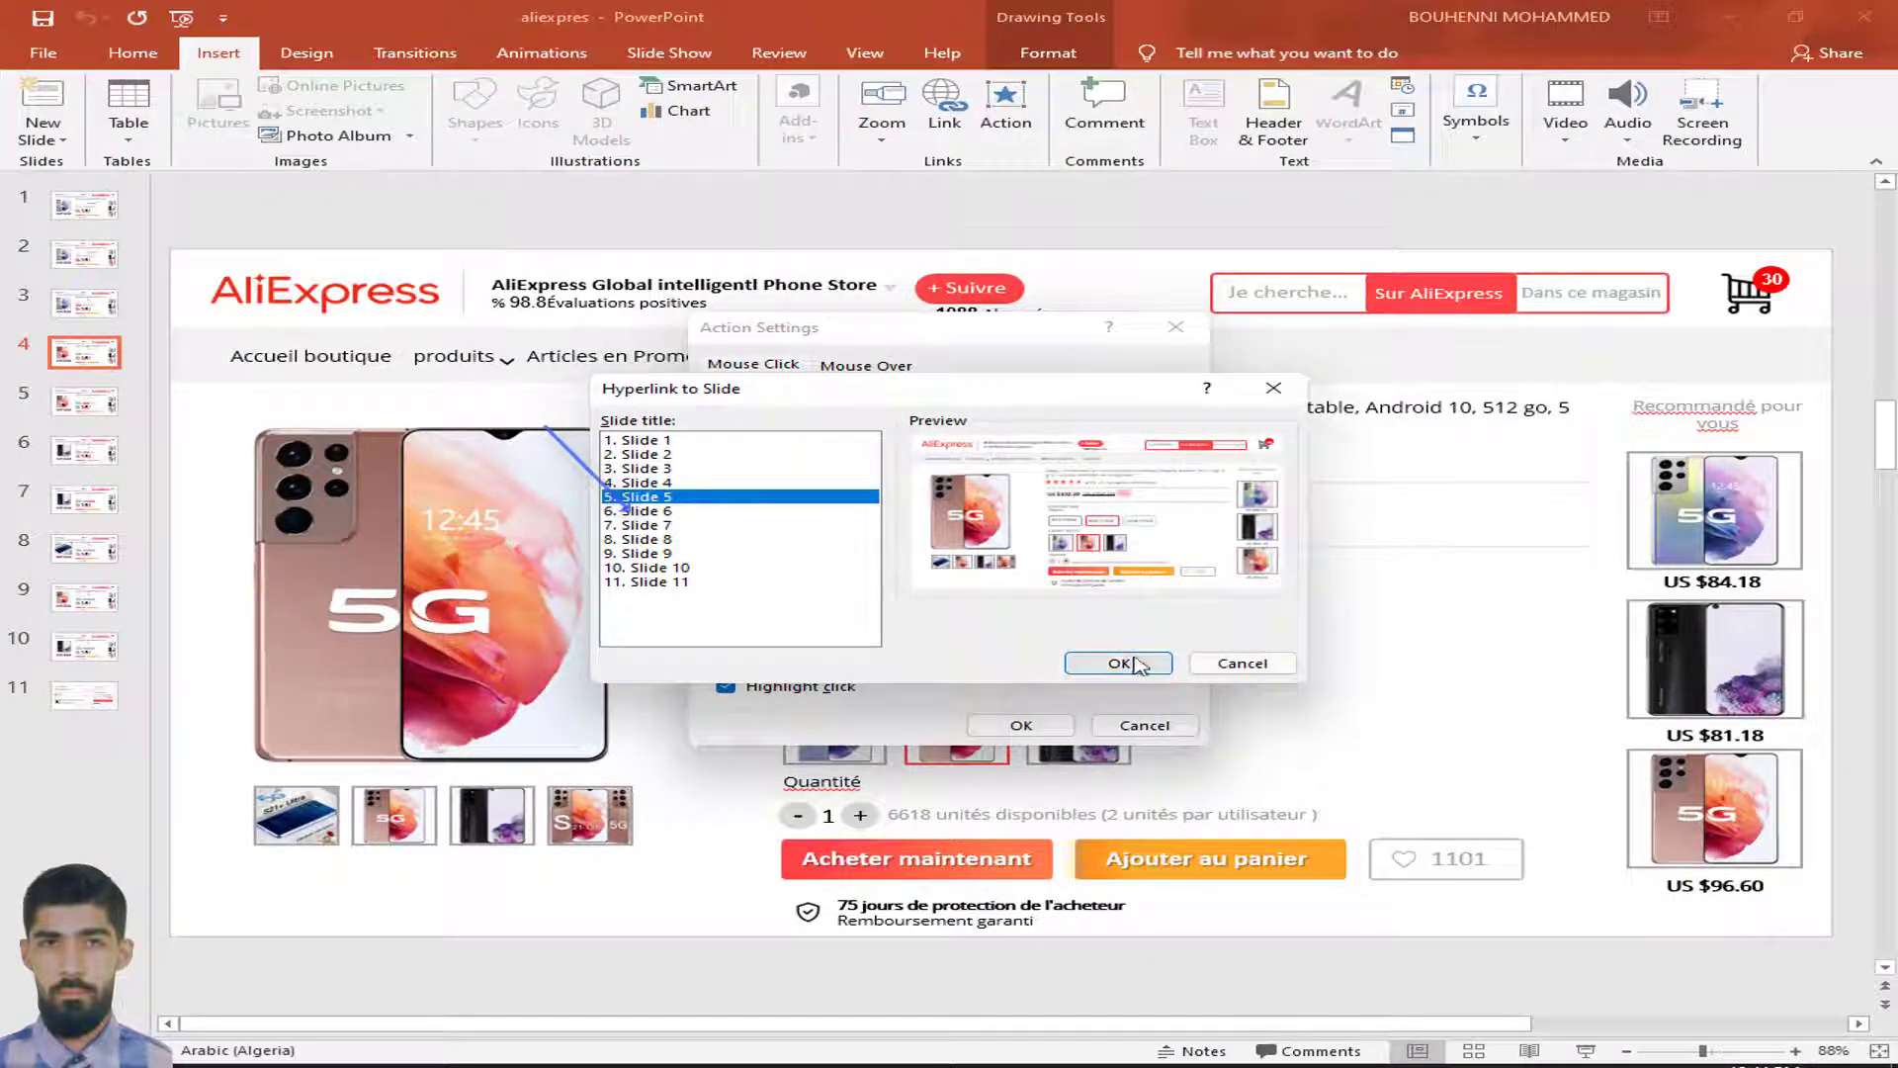
key("Return")
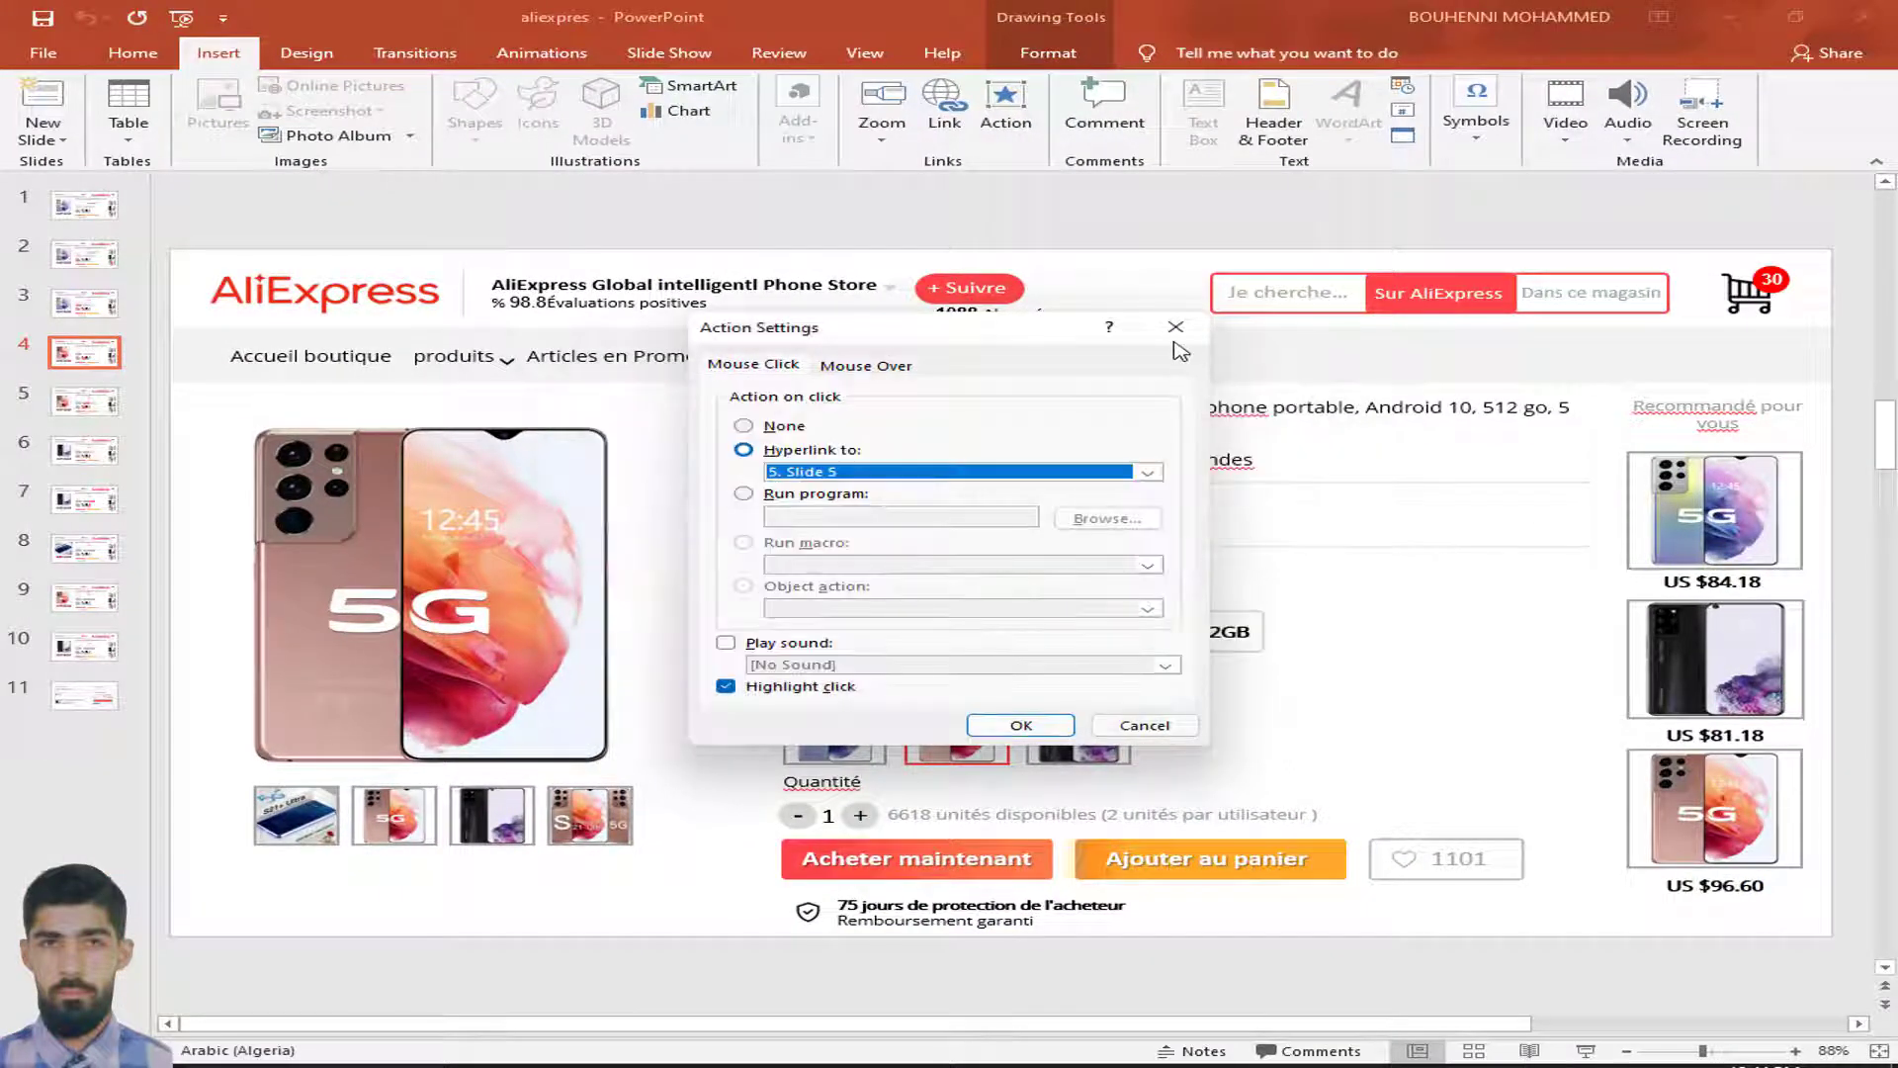
key("Return")
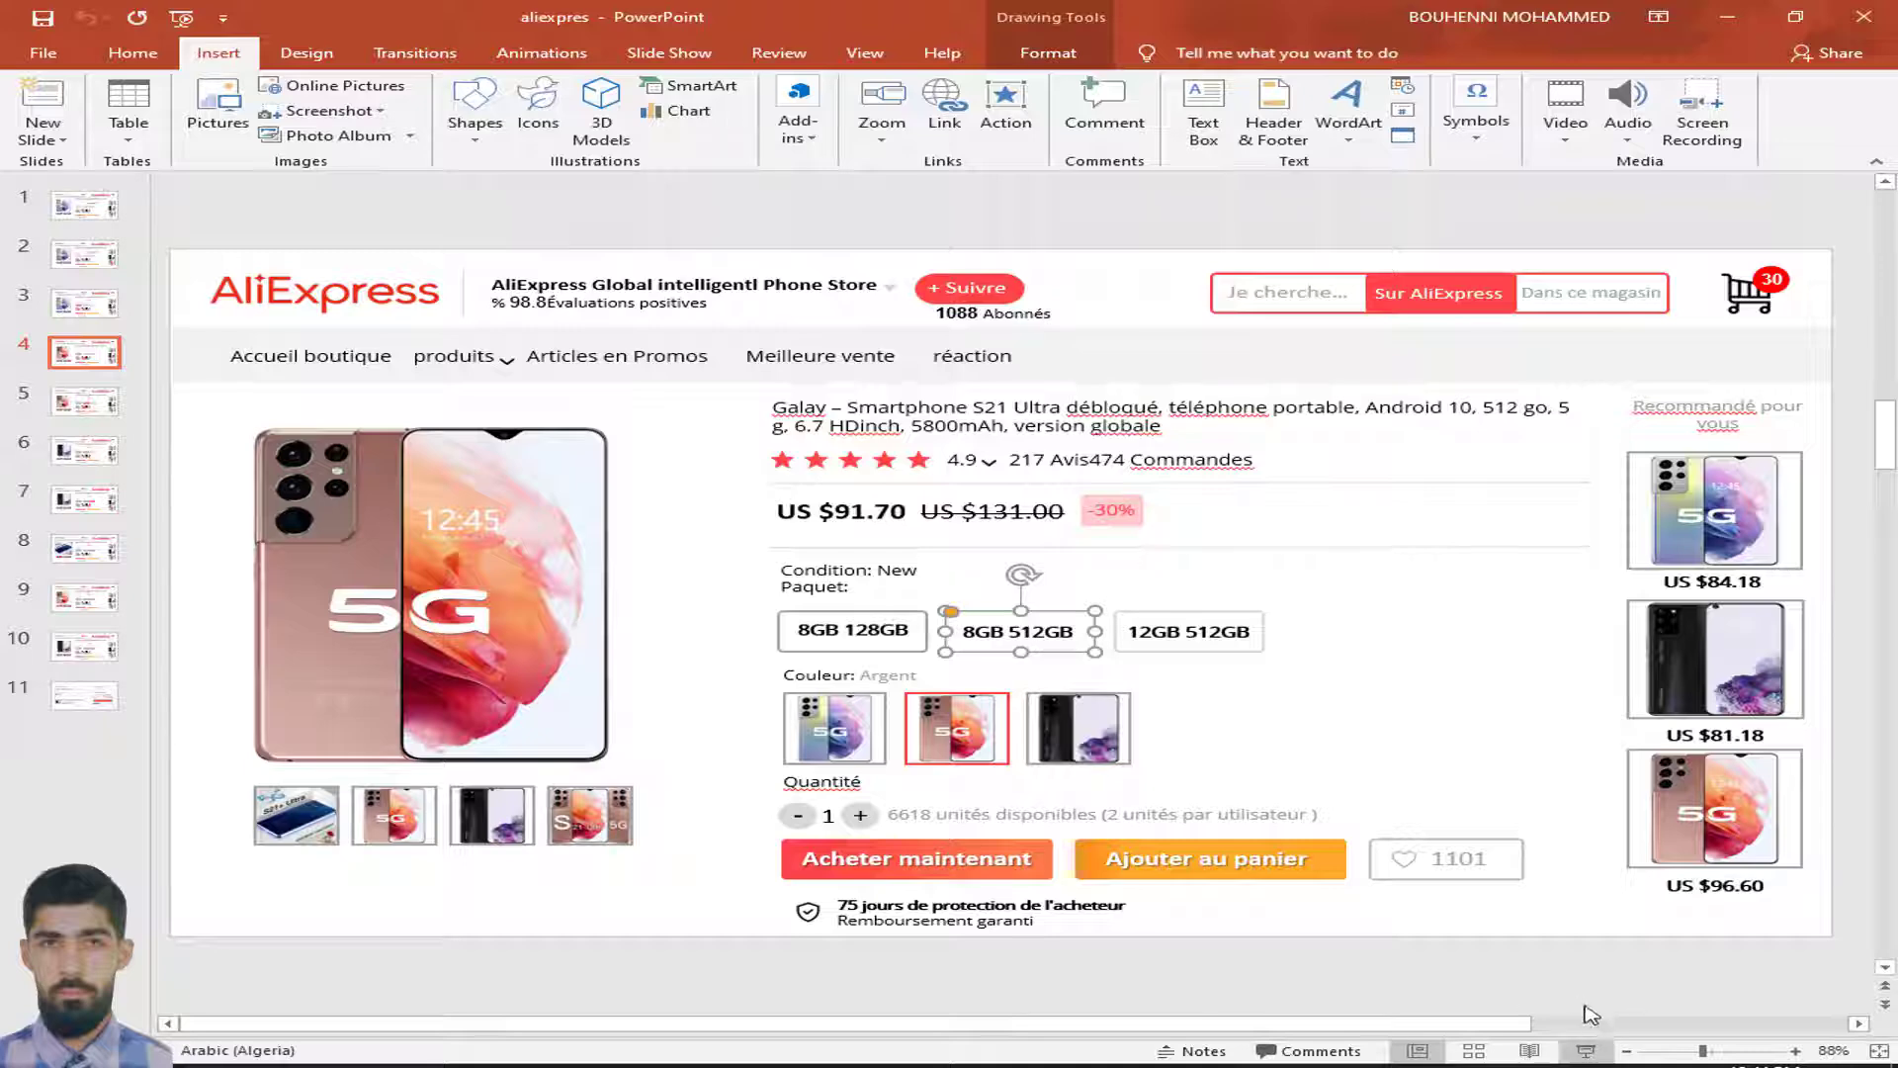
left_click(1586, 1053)
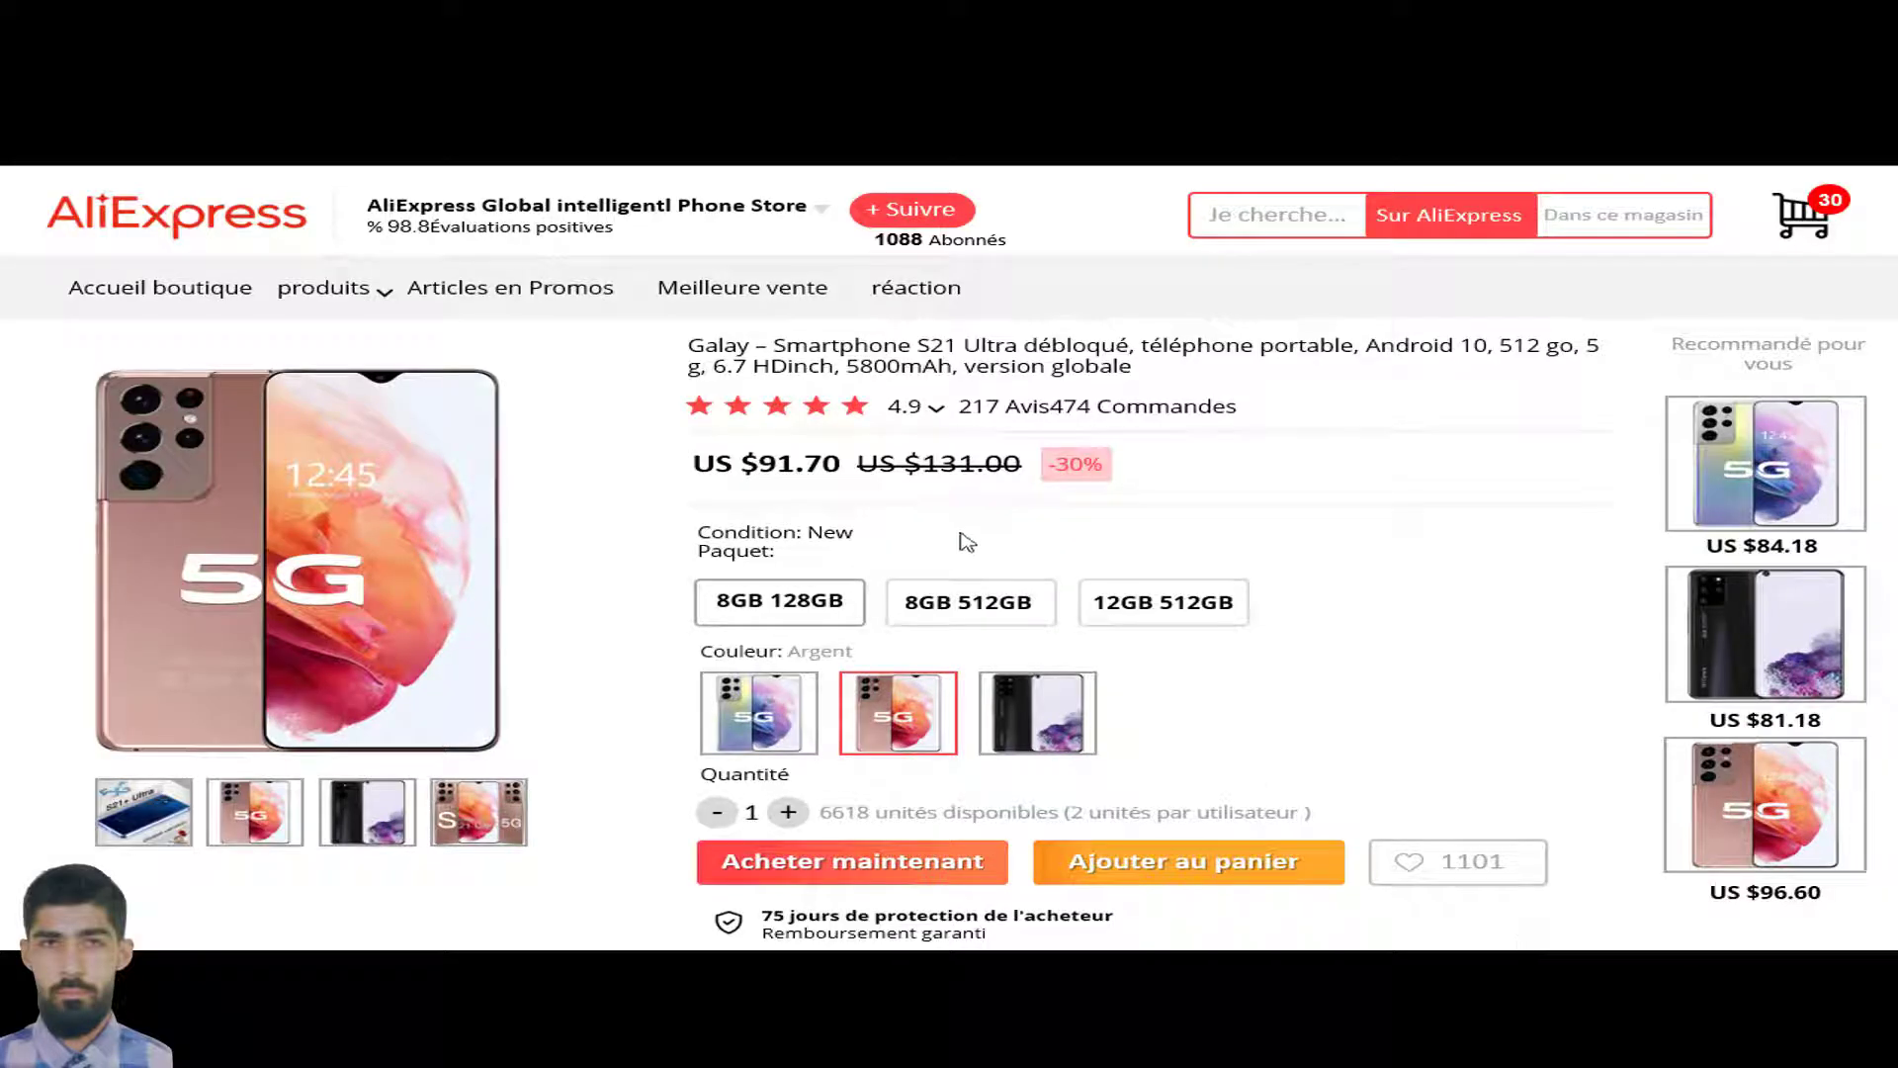
In the slide show, check that 8GB 512GB reaches slide 5 with the rose-gold phone at US $102.20
left_click(1379, 678)
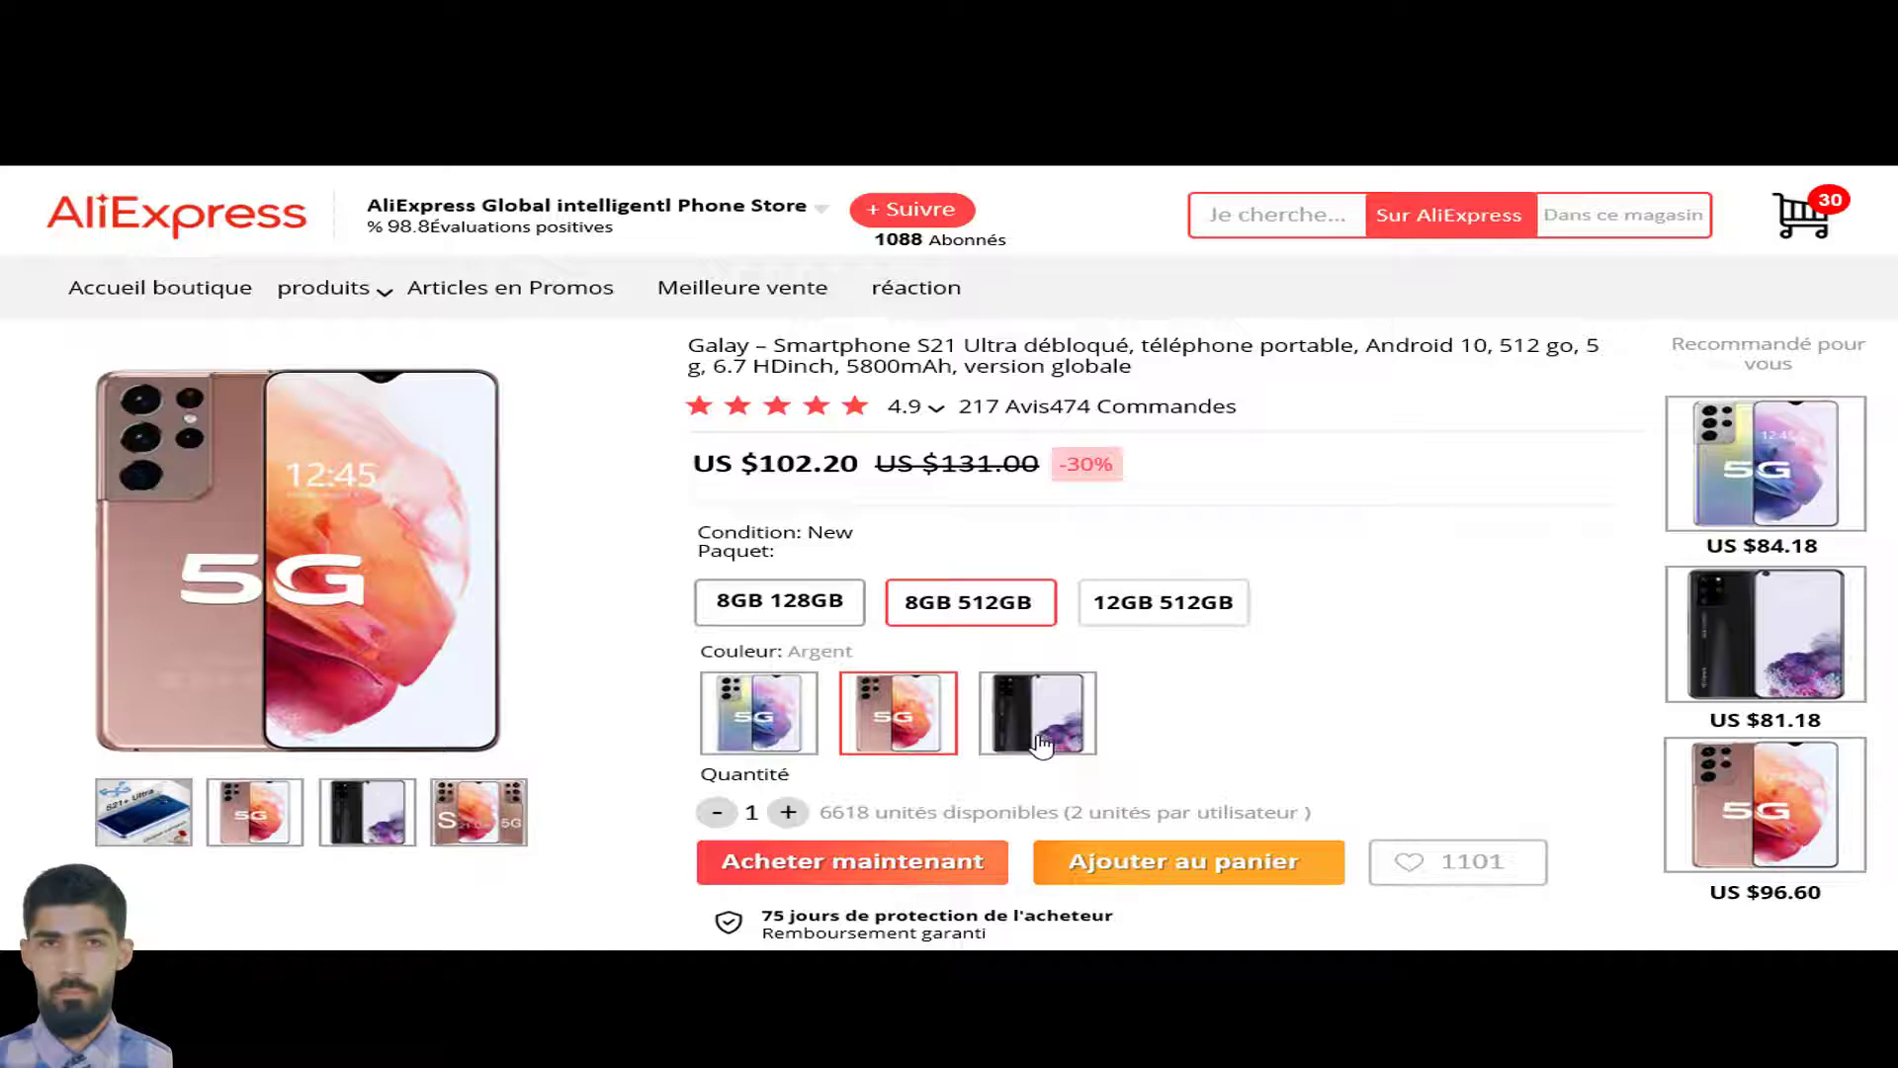
Leave the show and give slide 5's black colour thumbnail a Hyperlink-to action targeting 6. Slide 6
key("Escape")
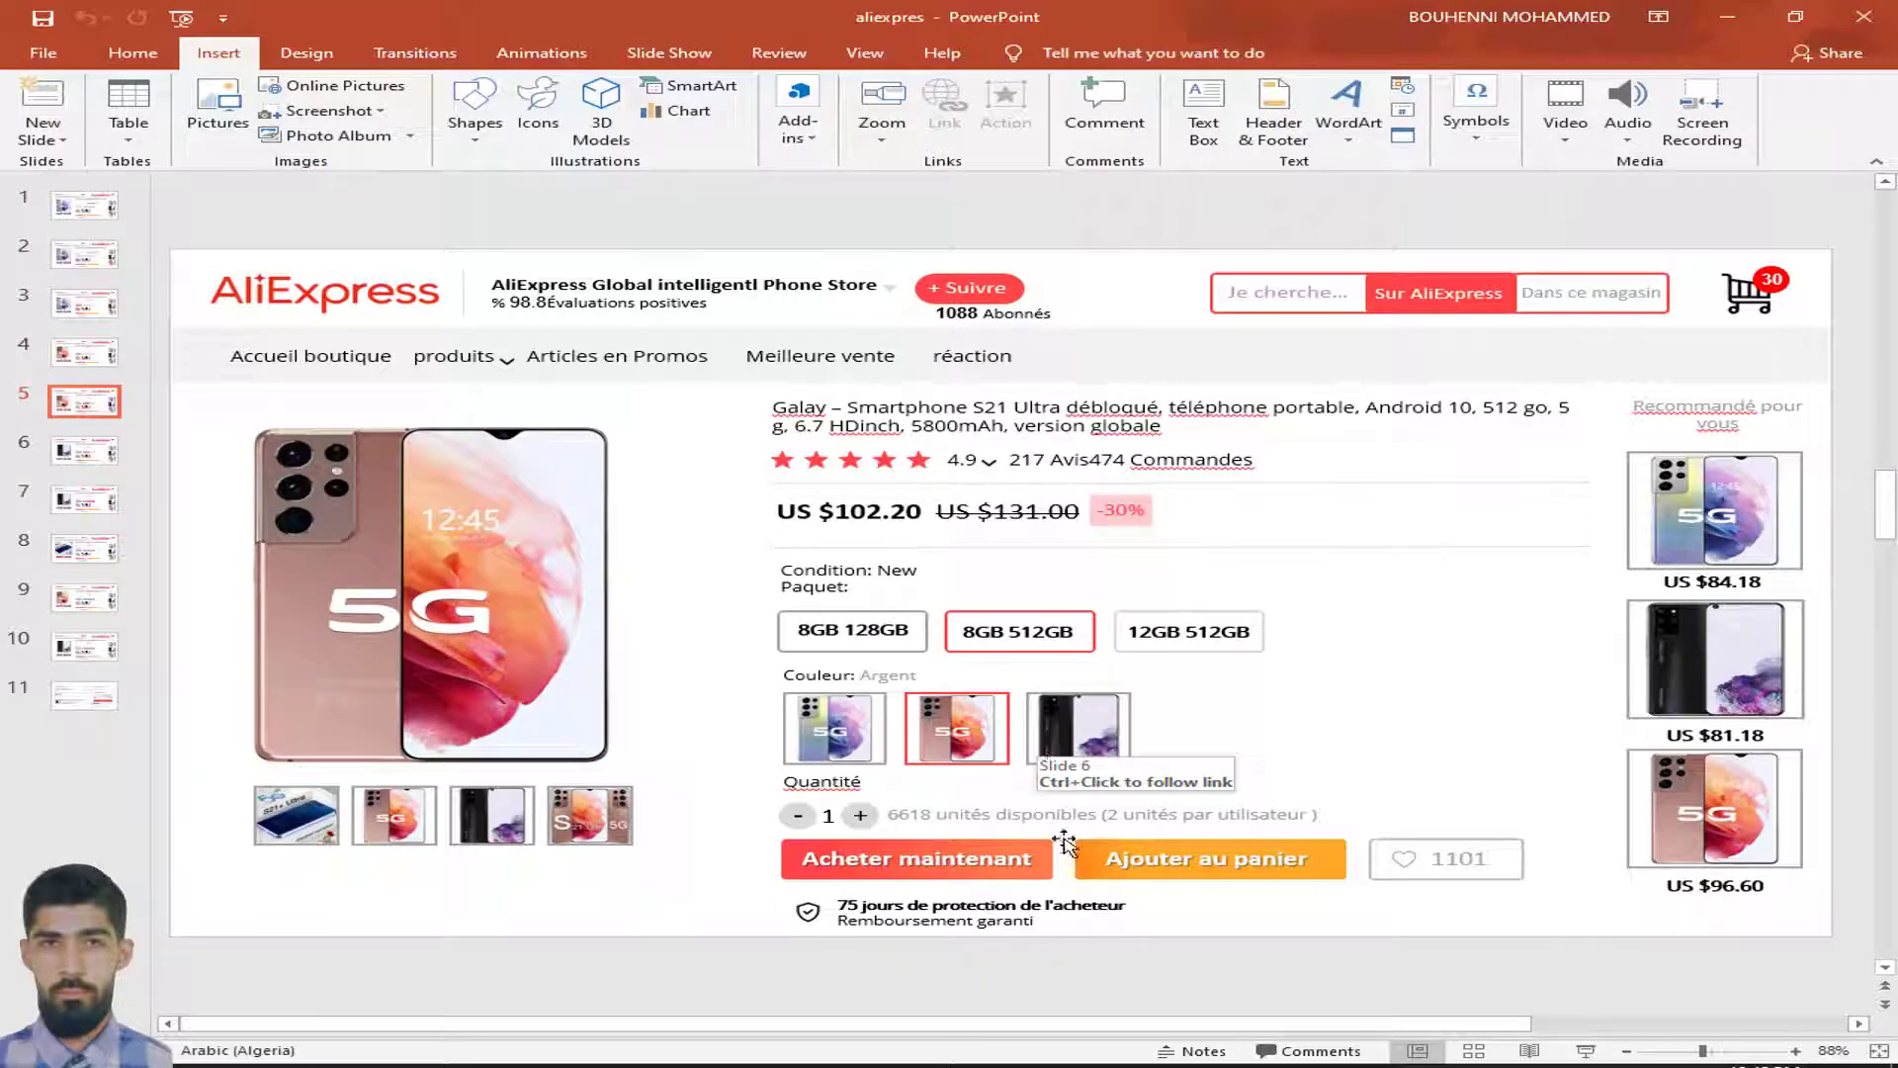
left_click(1068, 710)
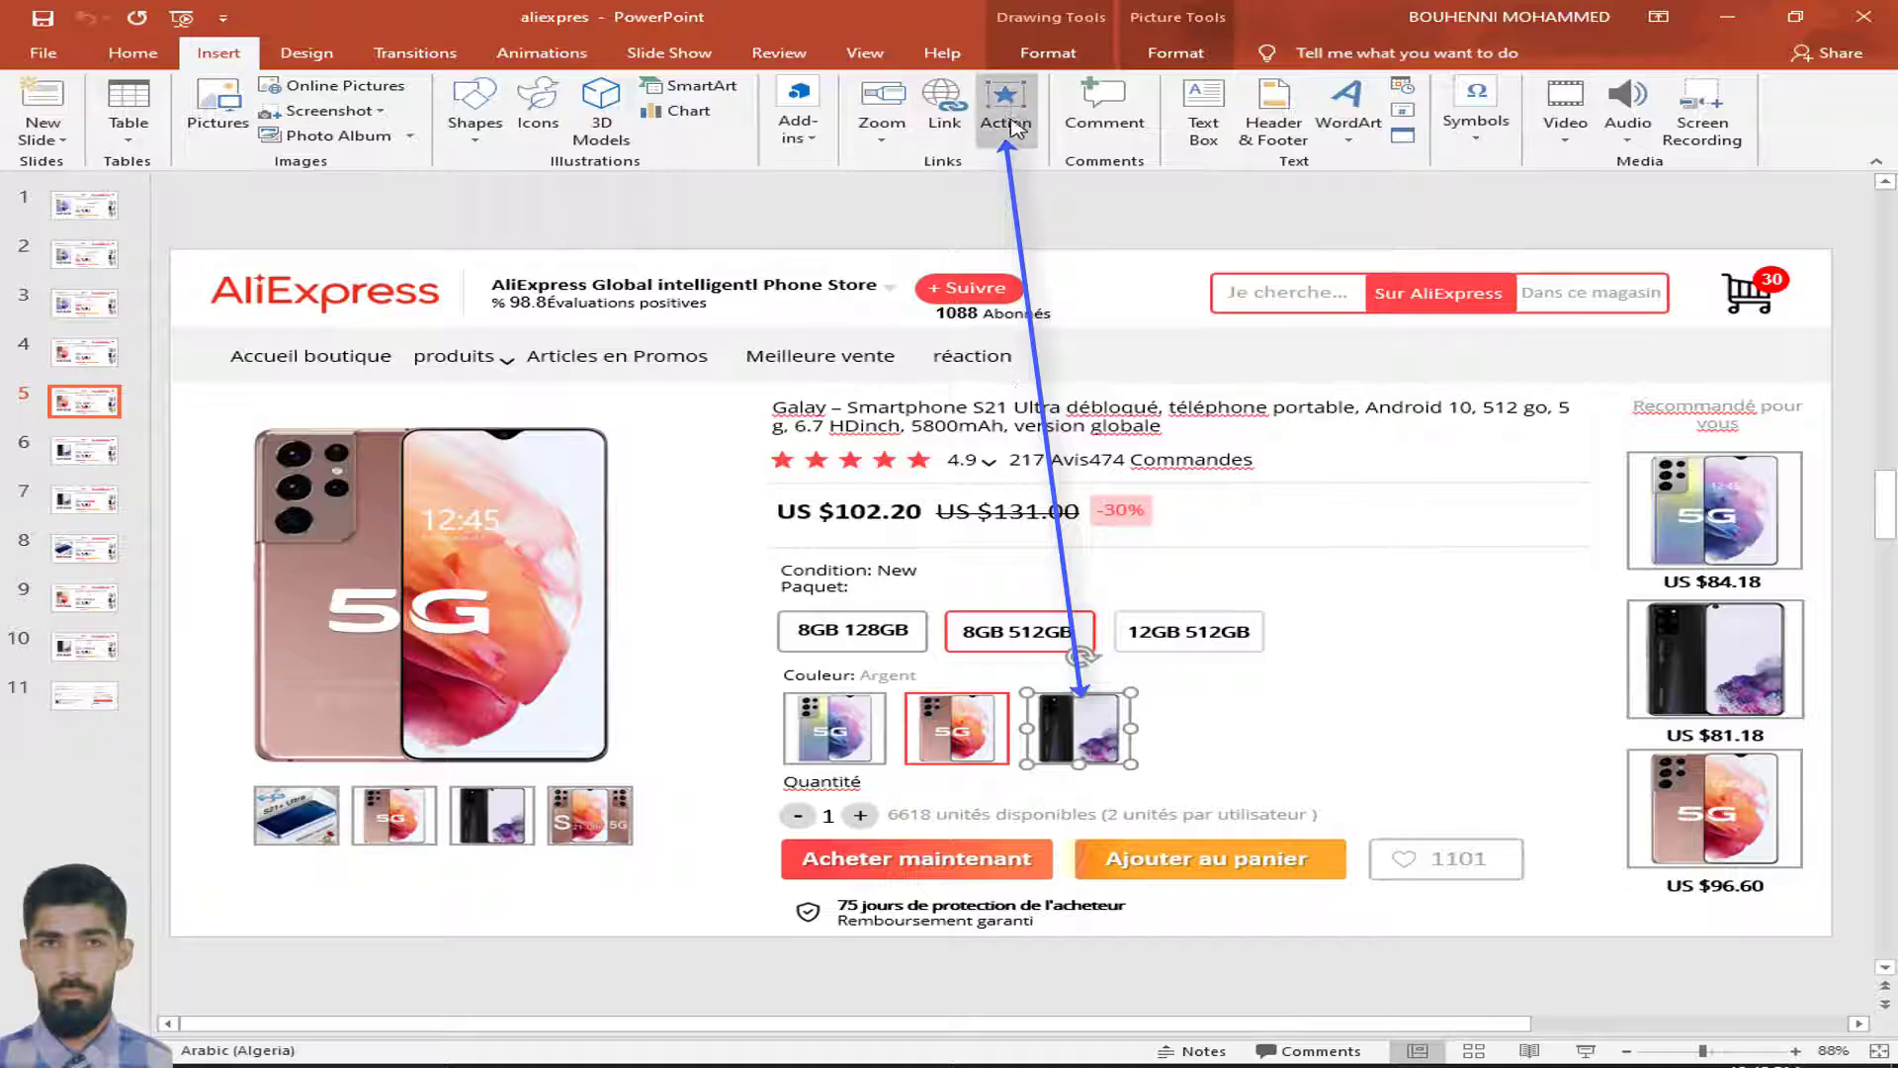
left_click(1004, 122)
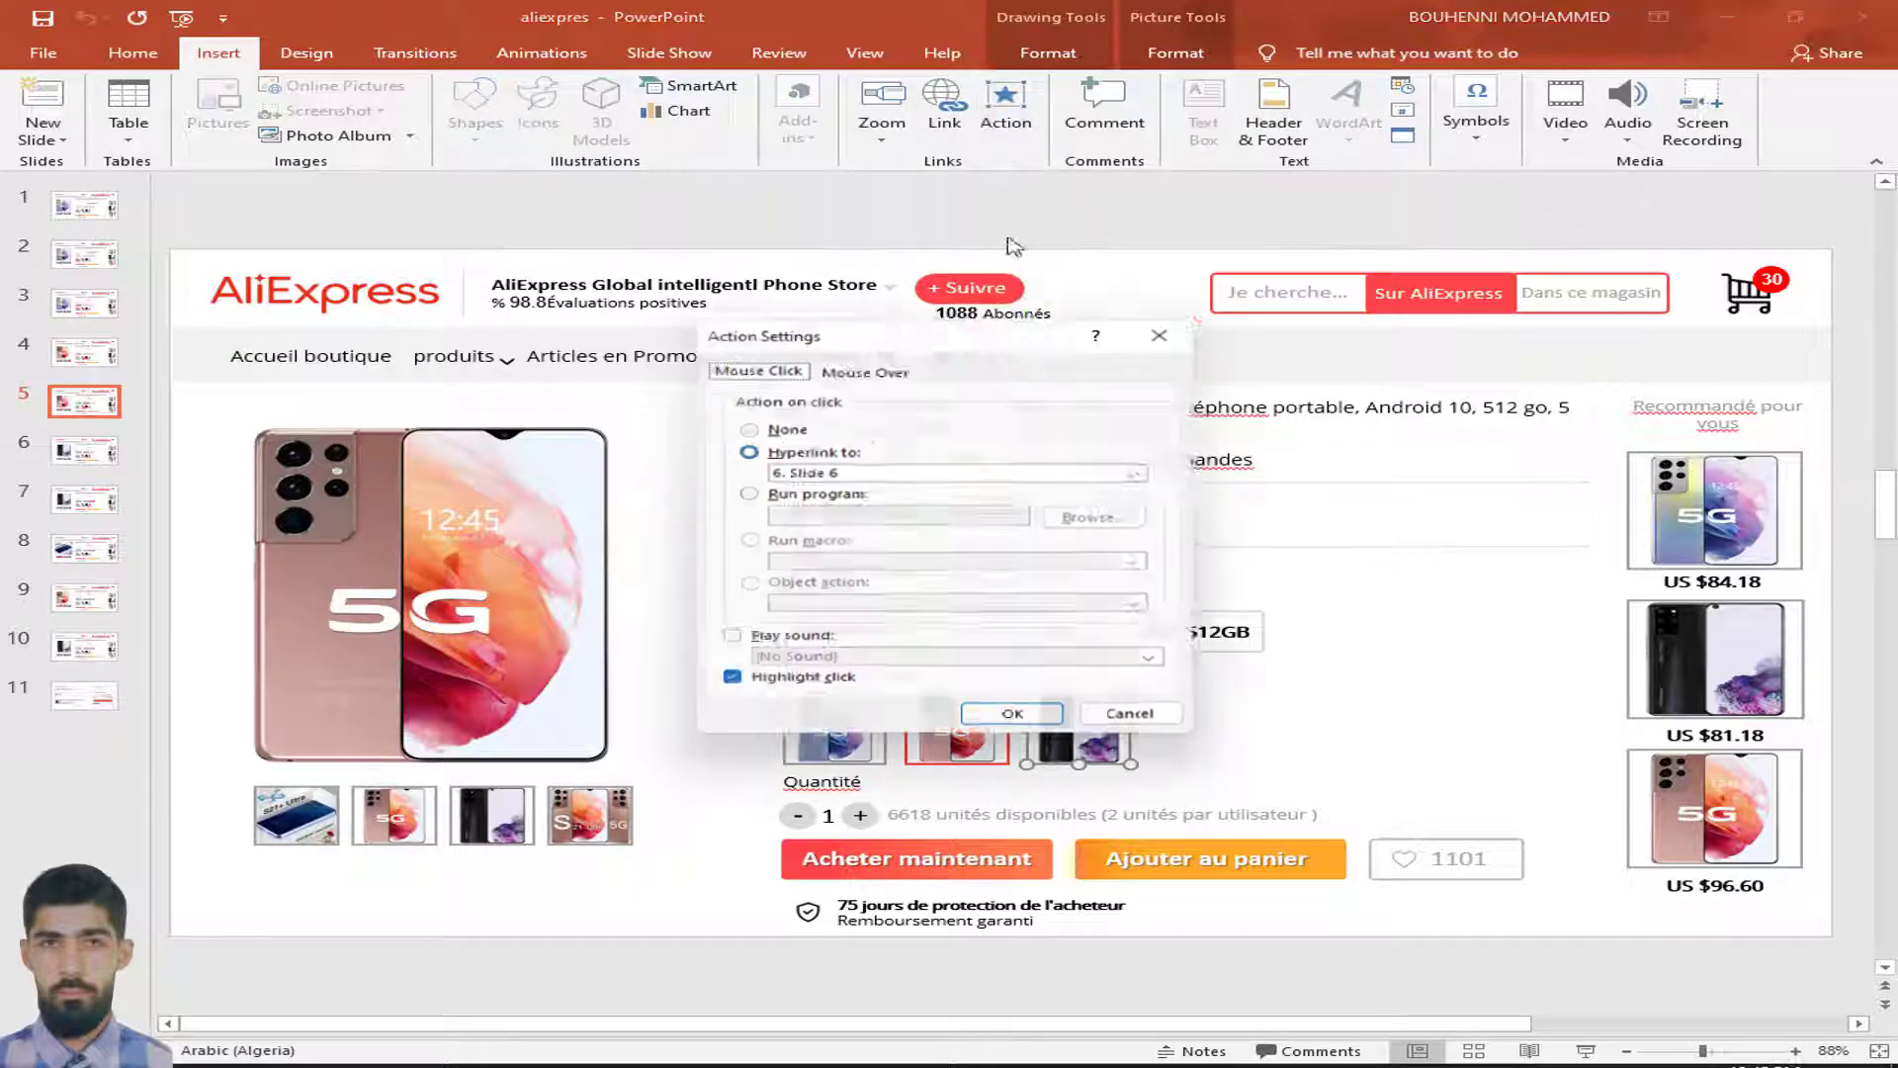
left_click(774, 473)
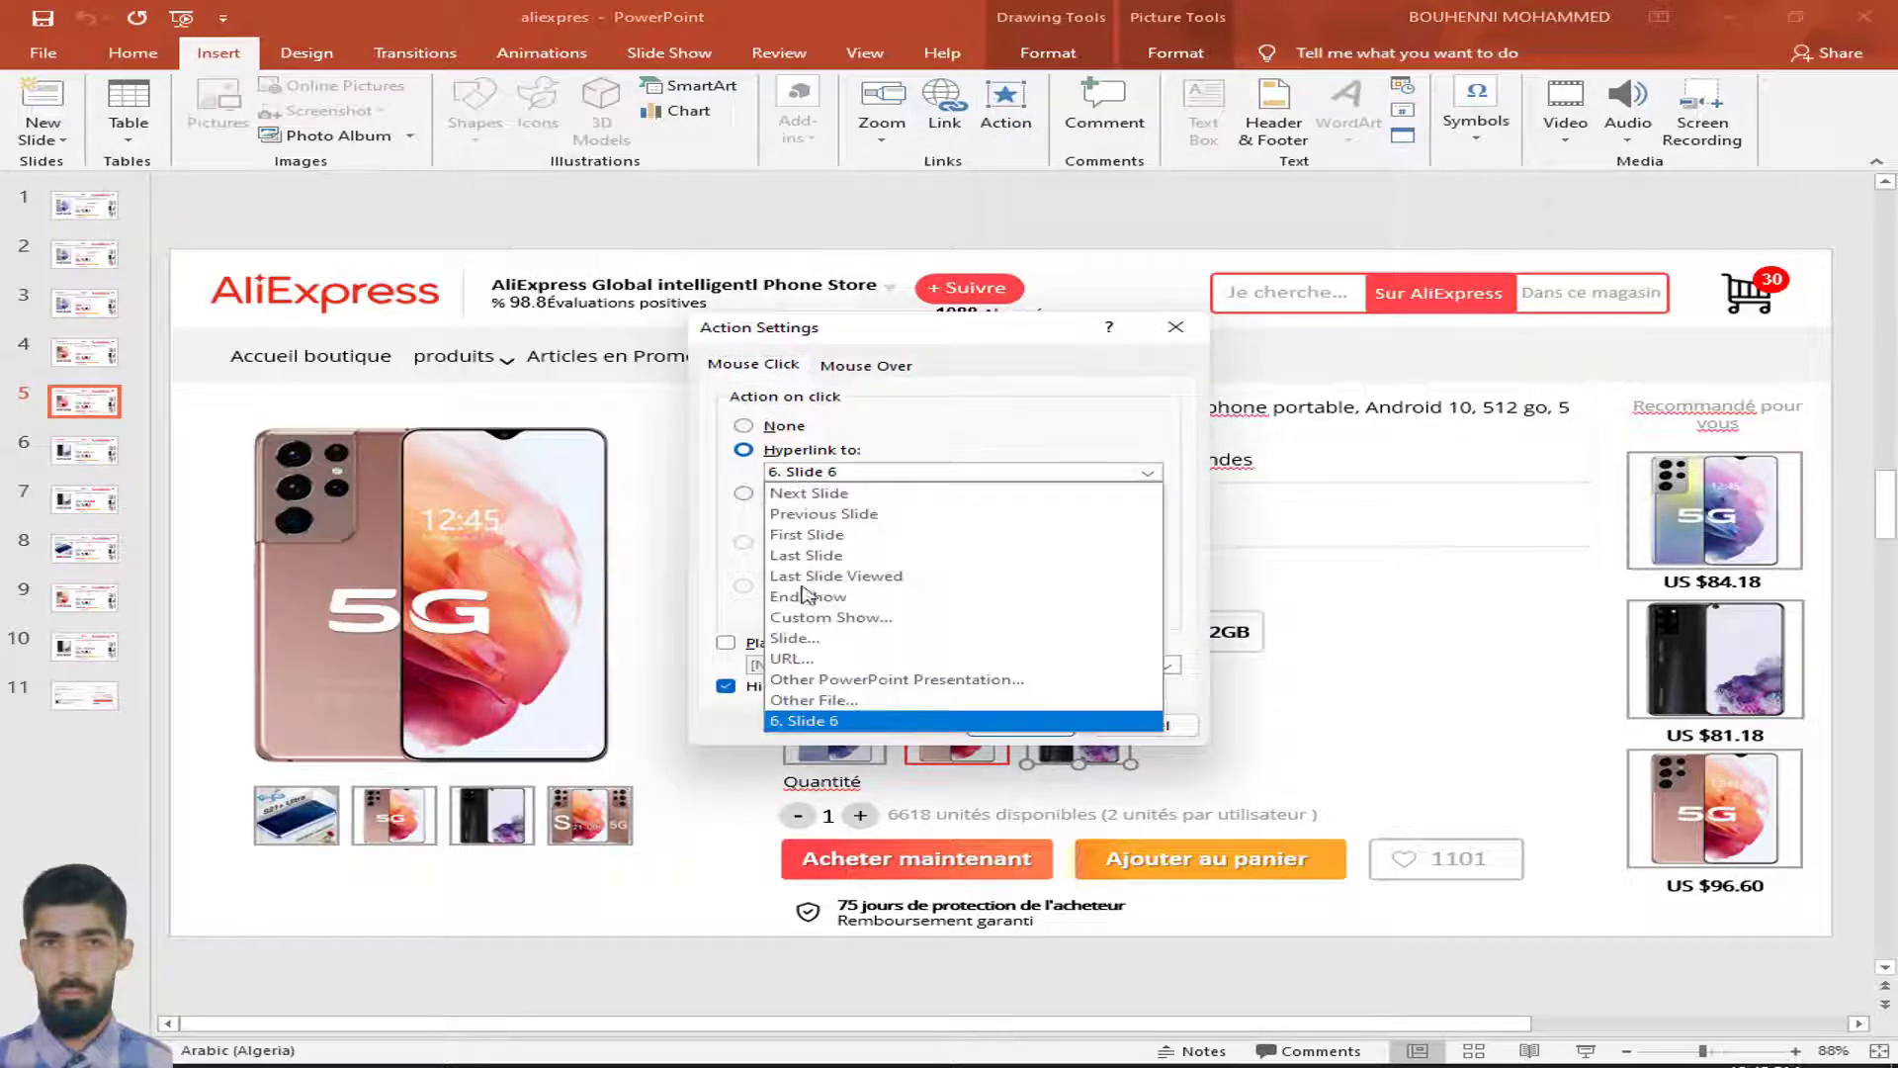
left_click(794, 638)
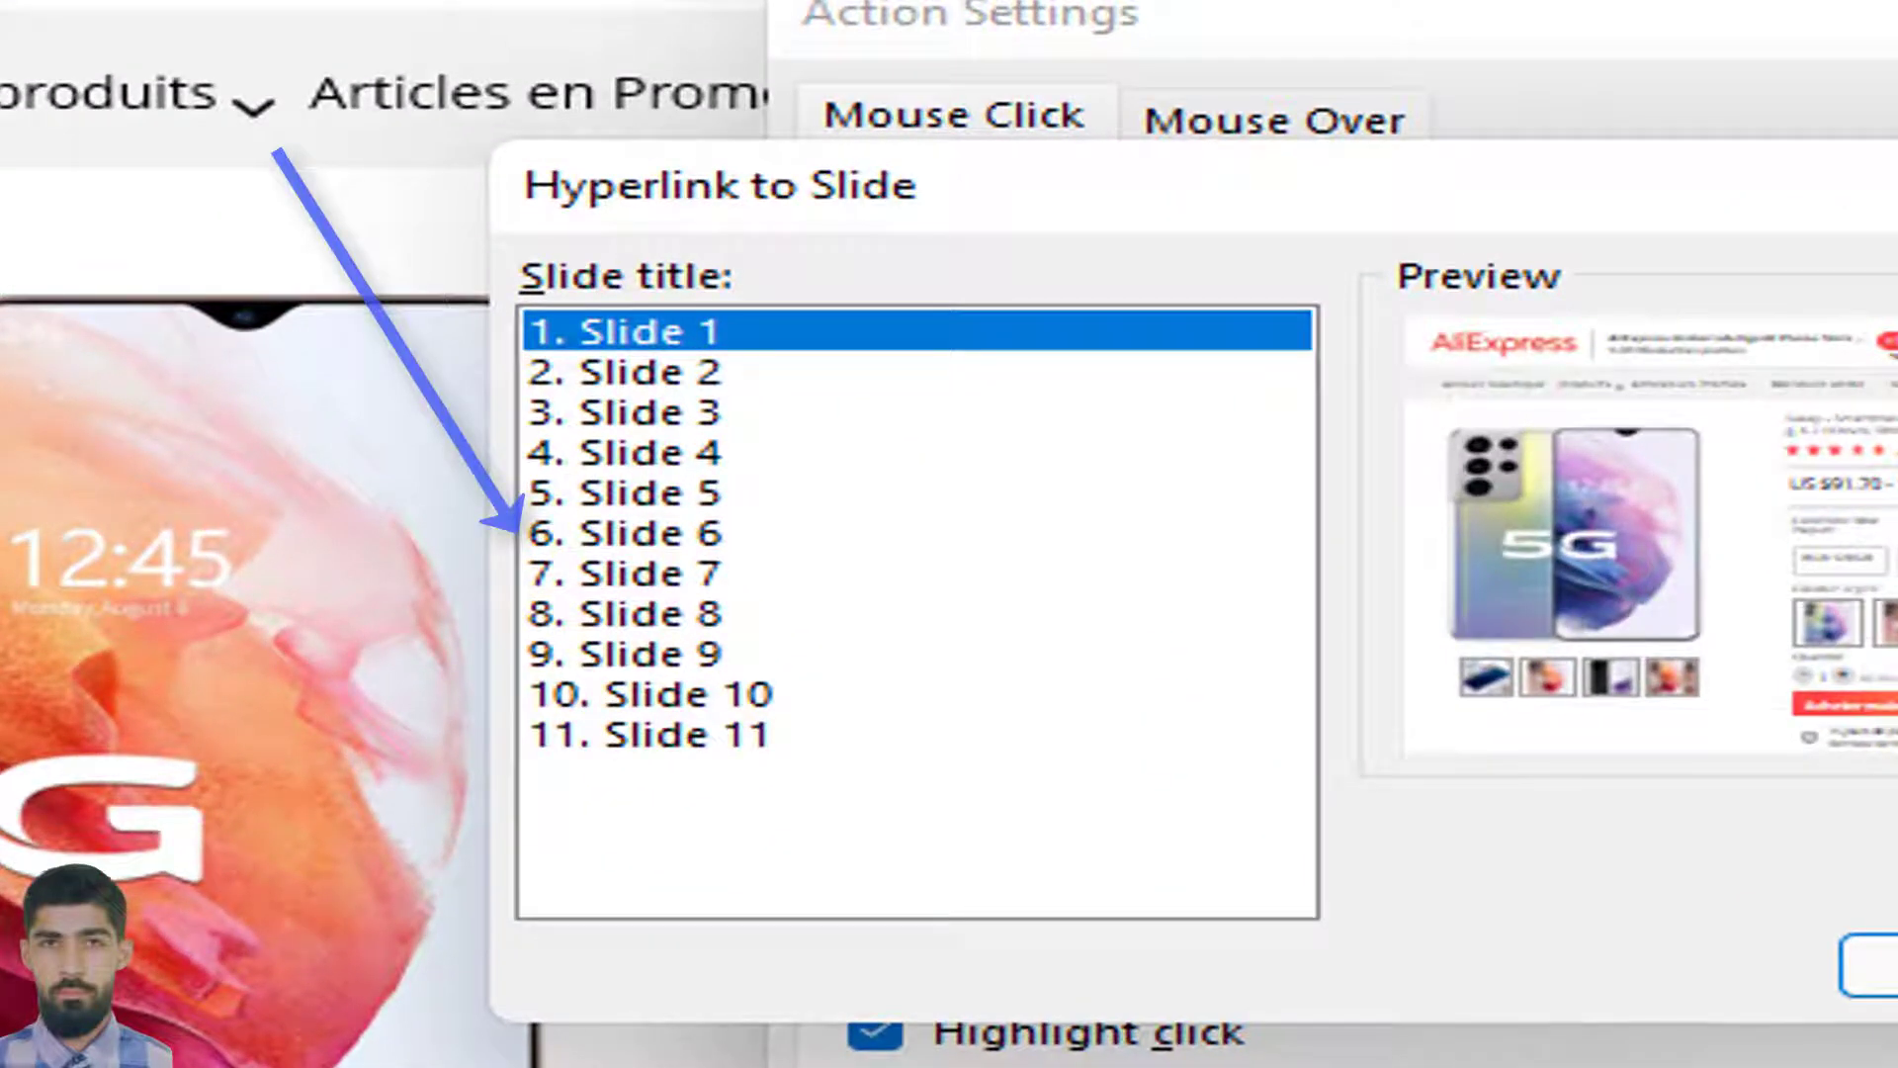
left_click(633, 534)
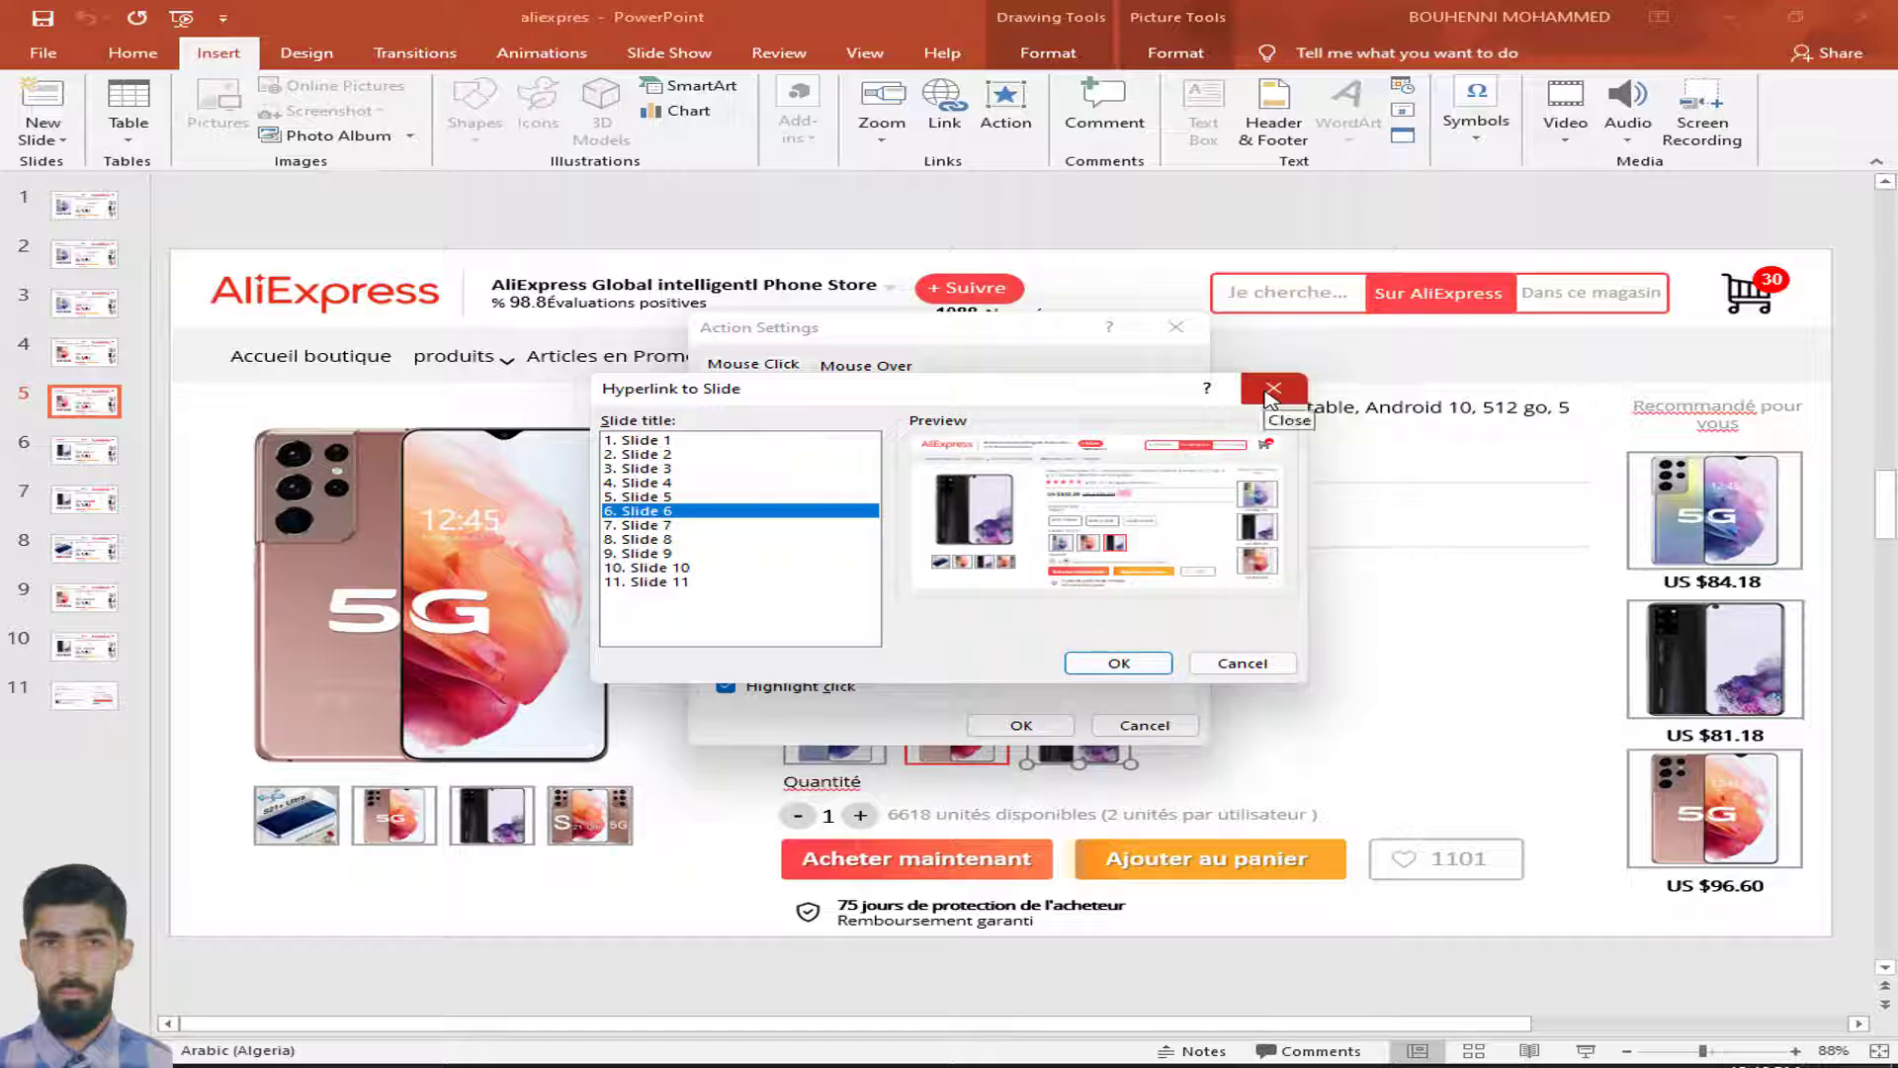
left_click(1273, 391)
key("Return")
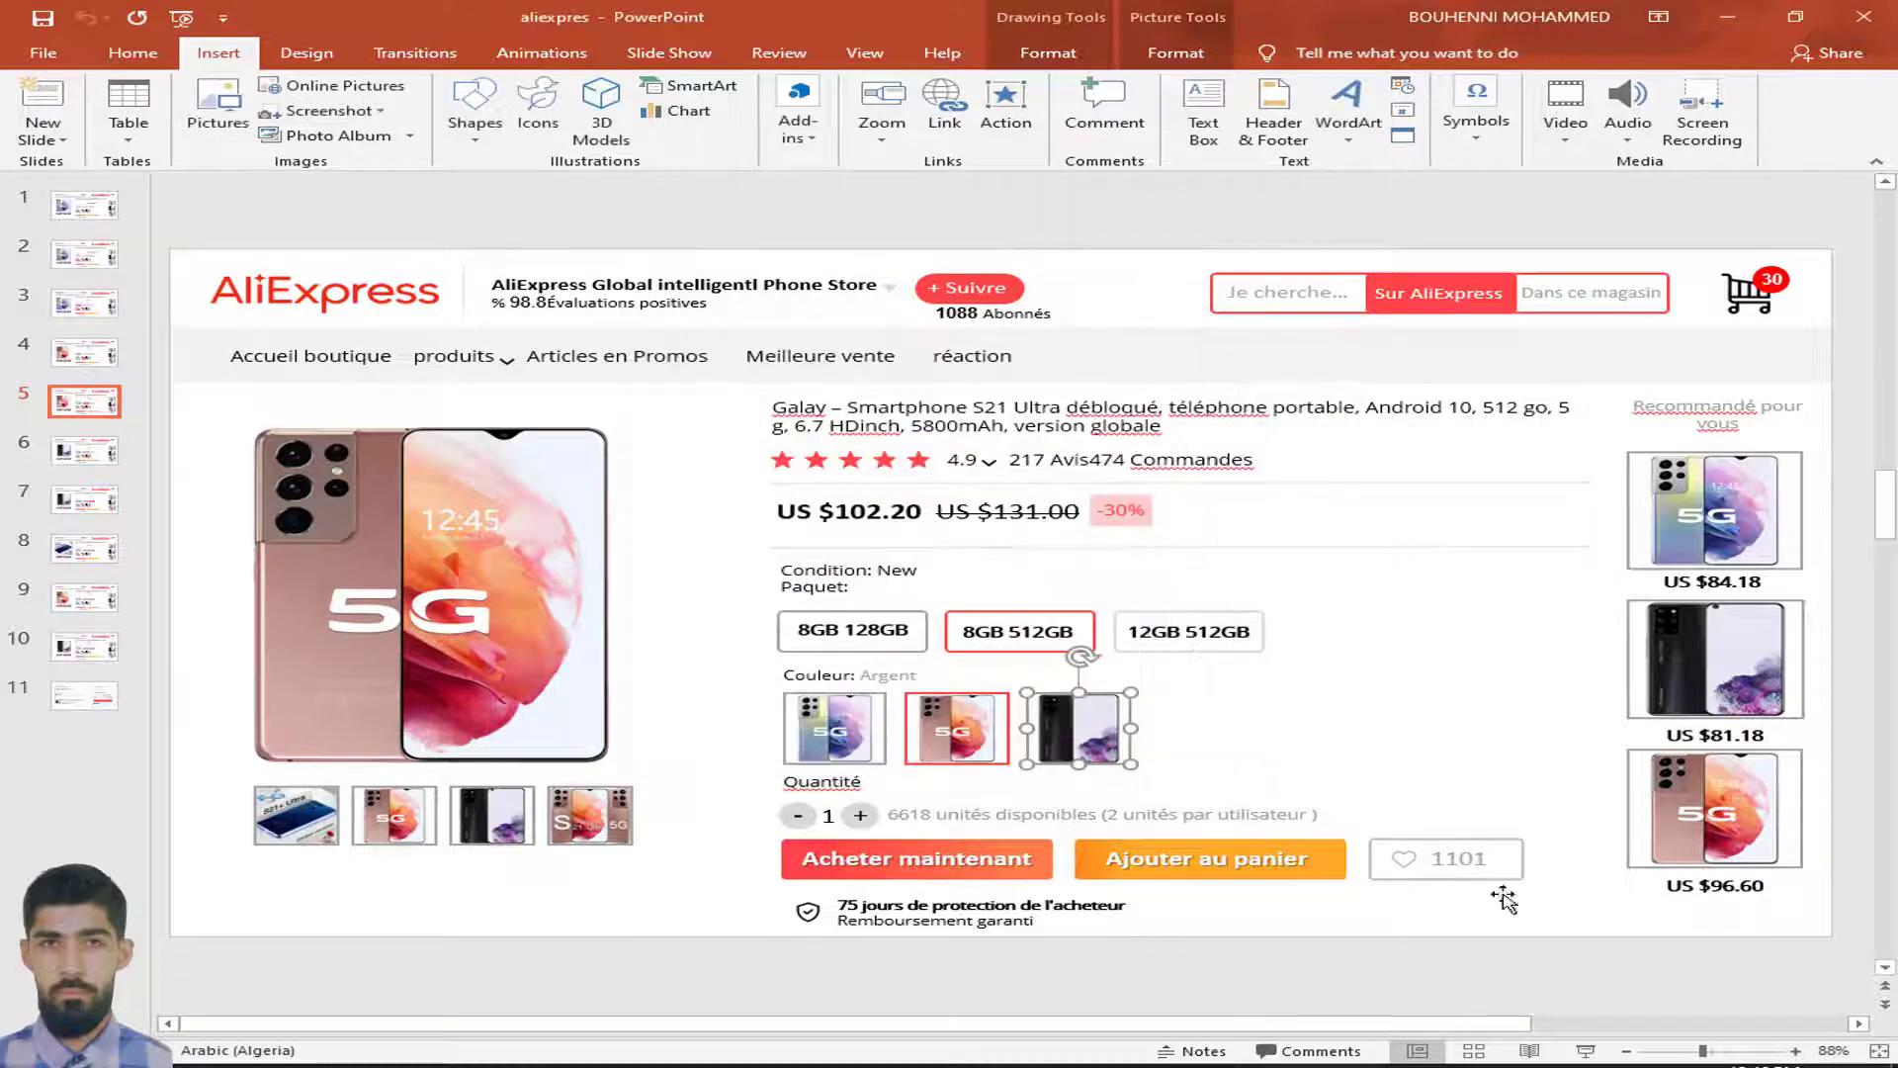
Run the show from slide 5, confirm the black thumbnail opens slide 6's black phone, then exit
left_click(1588, 1052)
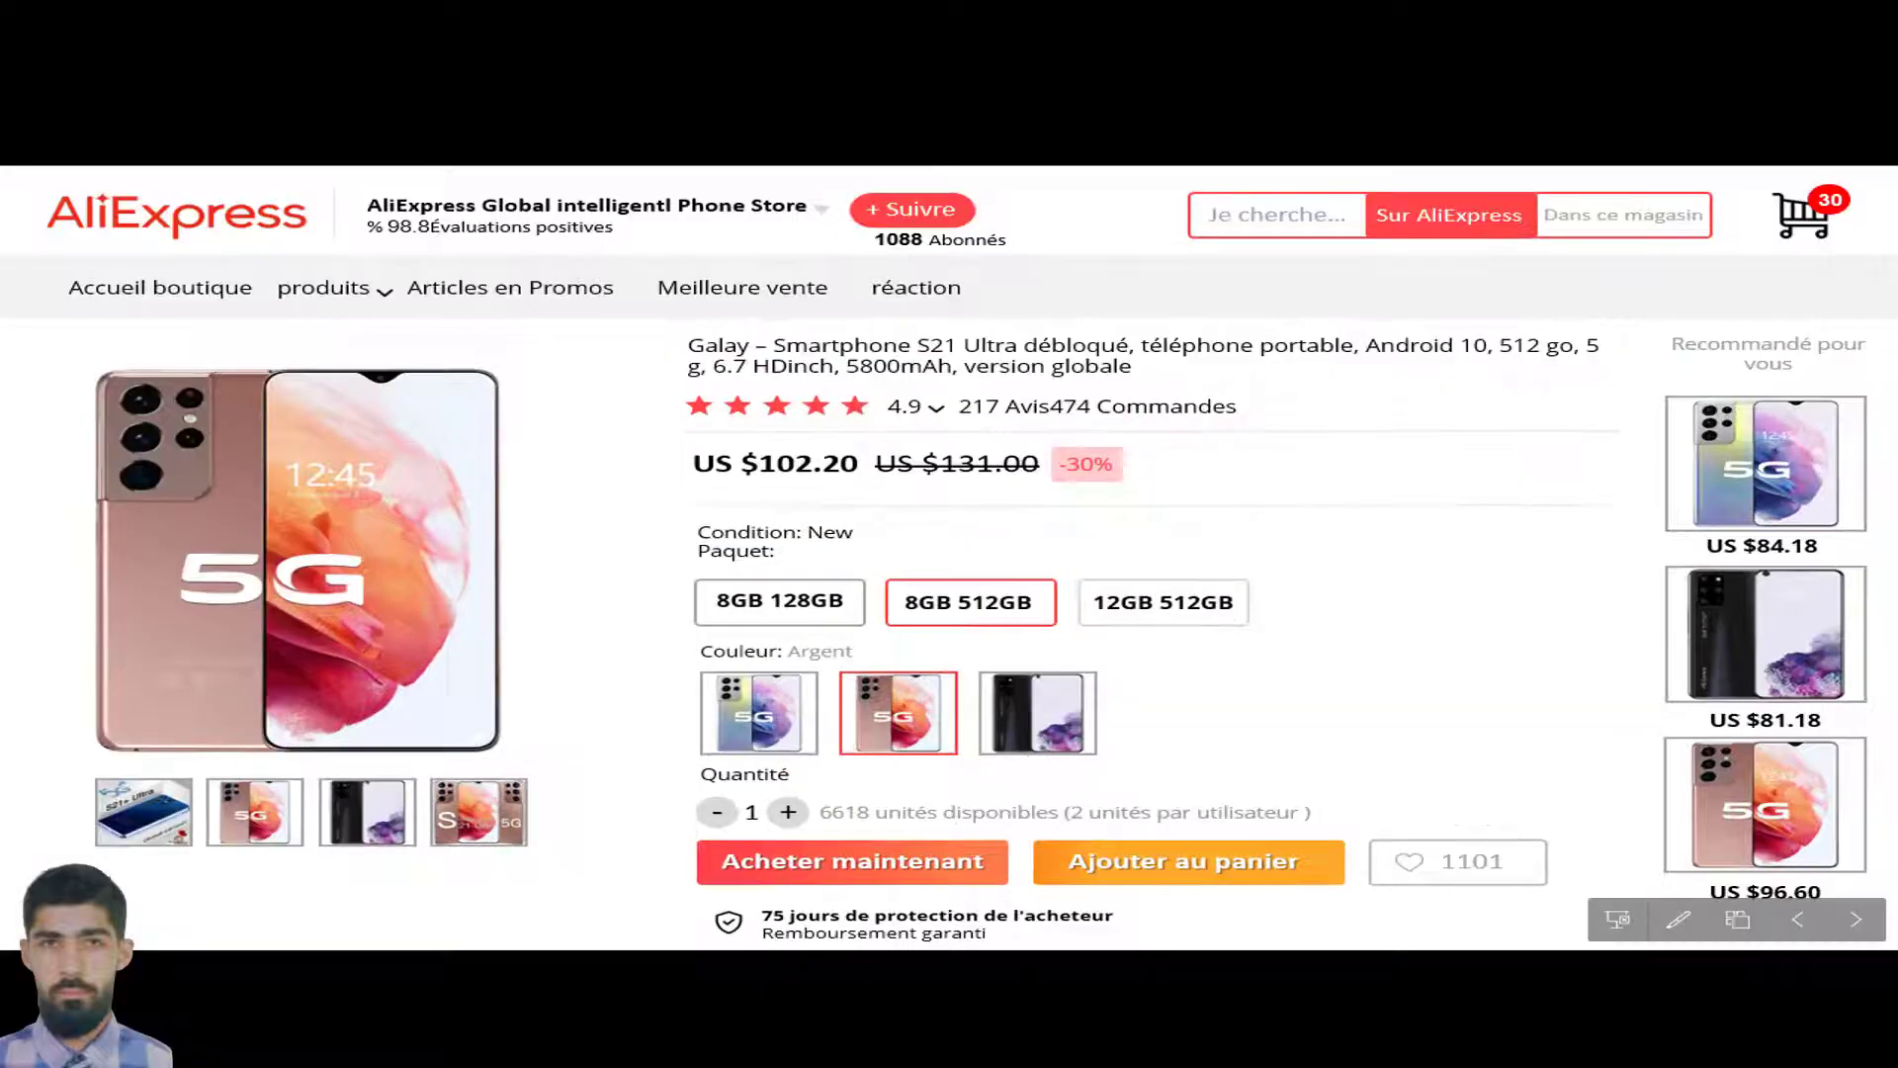
left_click(1041, 715)
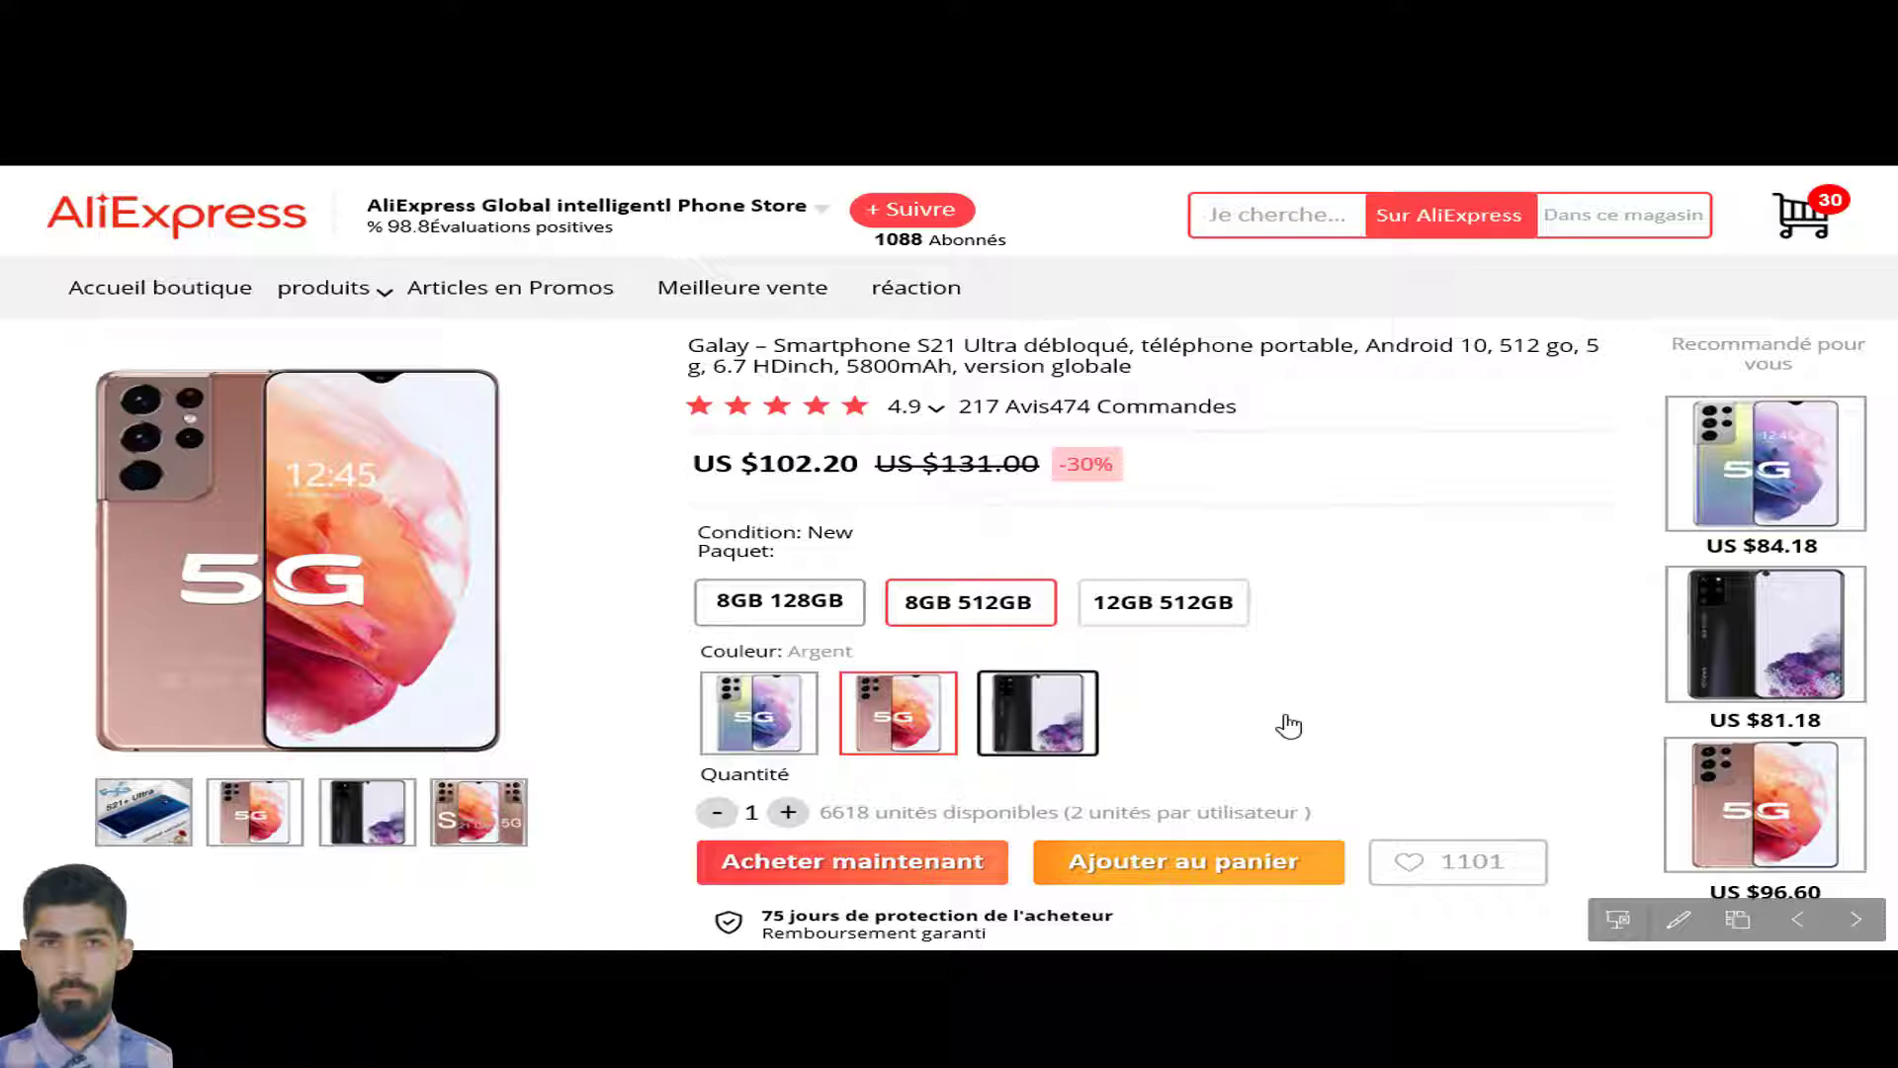
left_click(1288, 726)
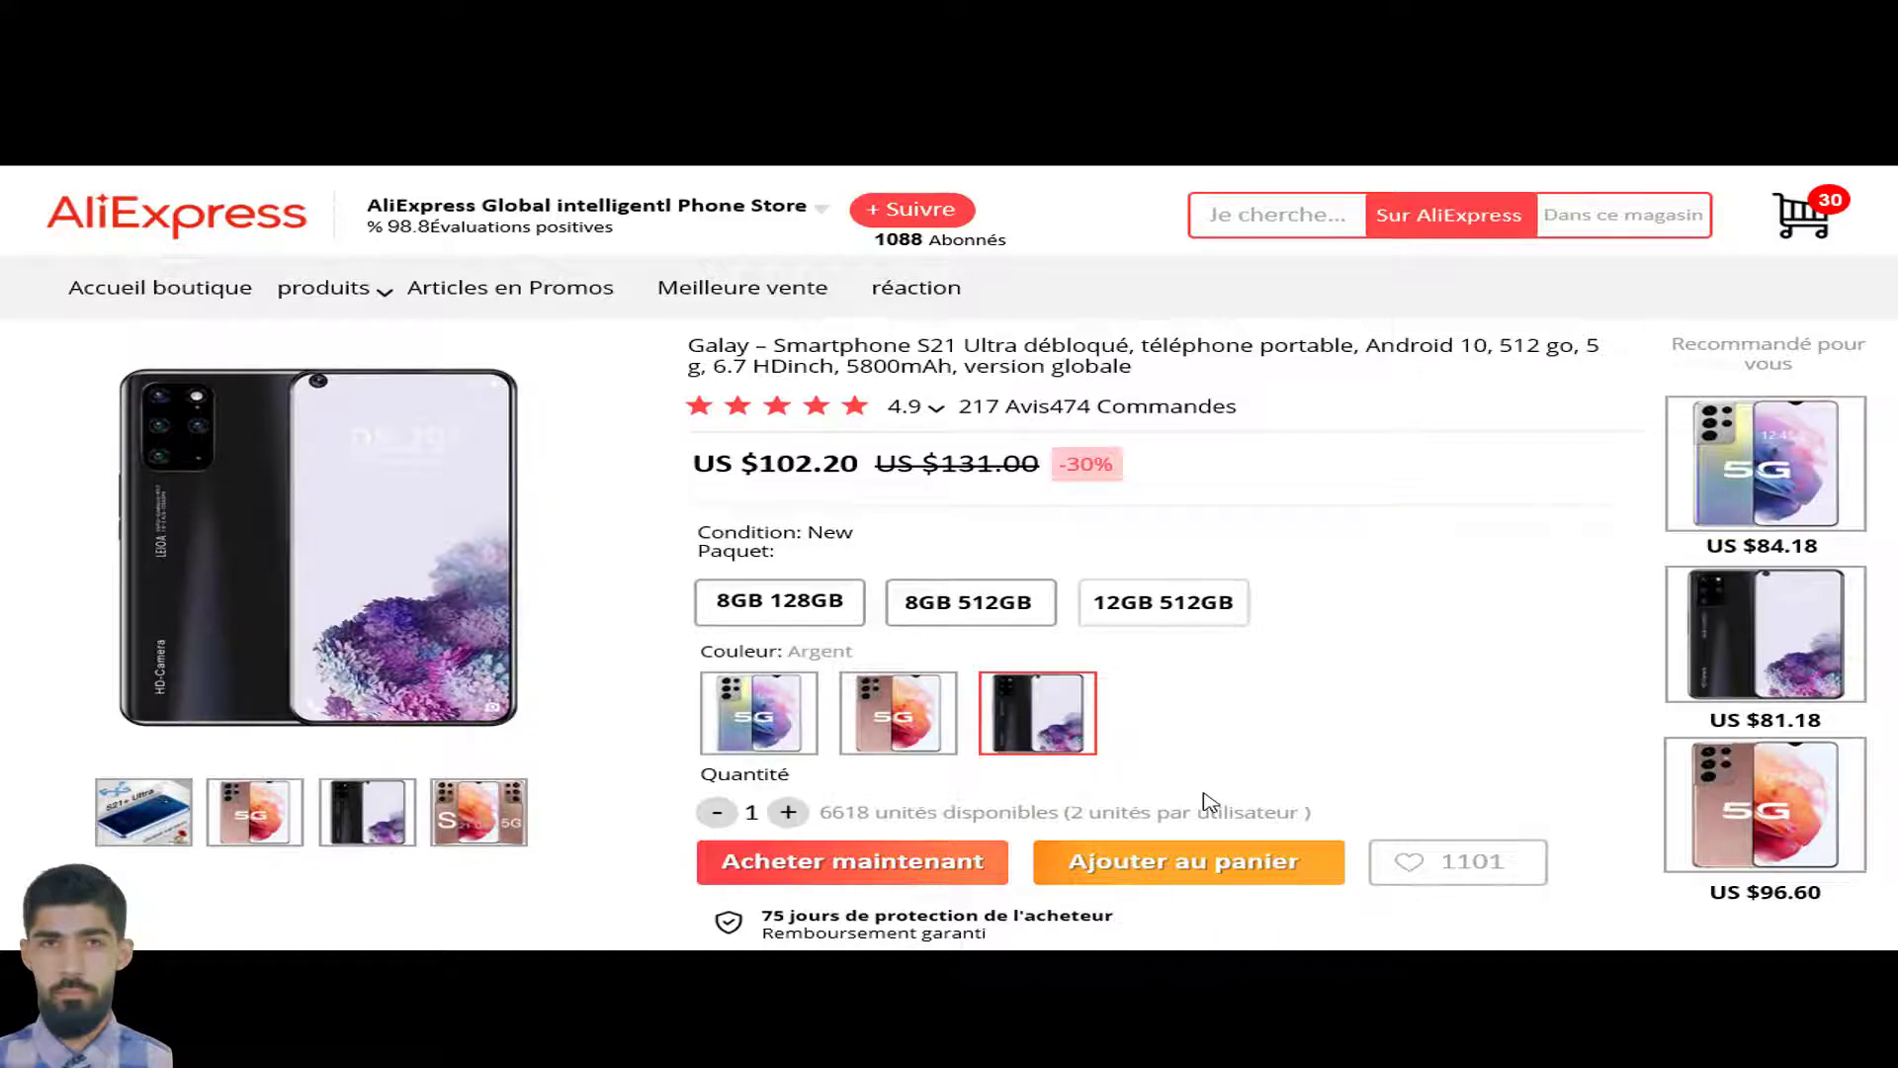
key("Escape")
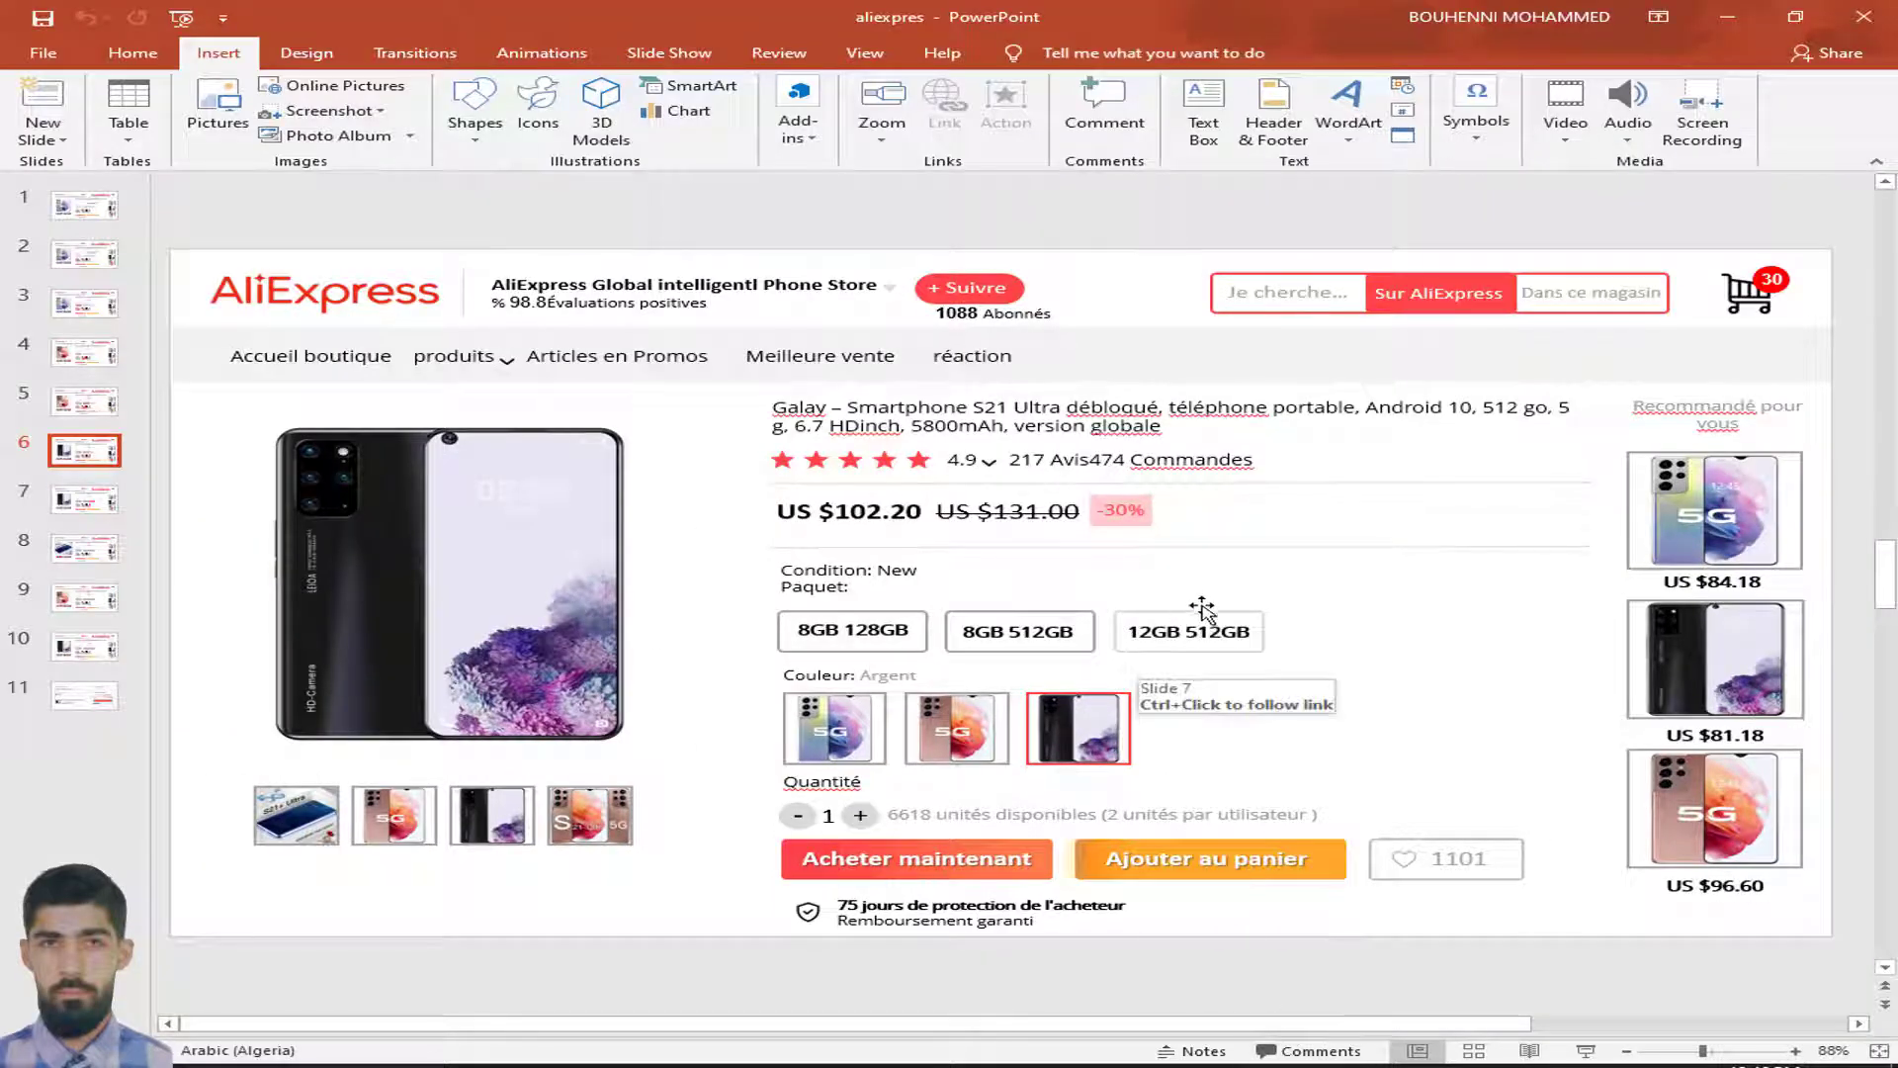
Give the 12GB 512GB package box on slide 6 a Hyperlink-to action targeting 7. Slide 7
left_click(1202, 610)
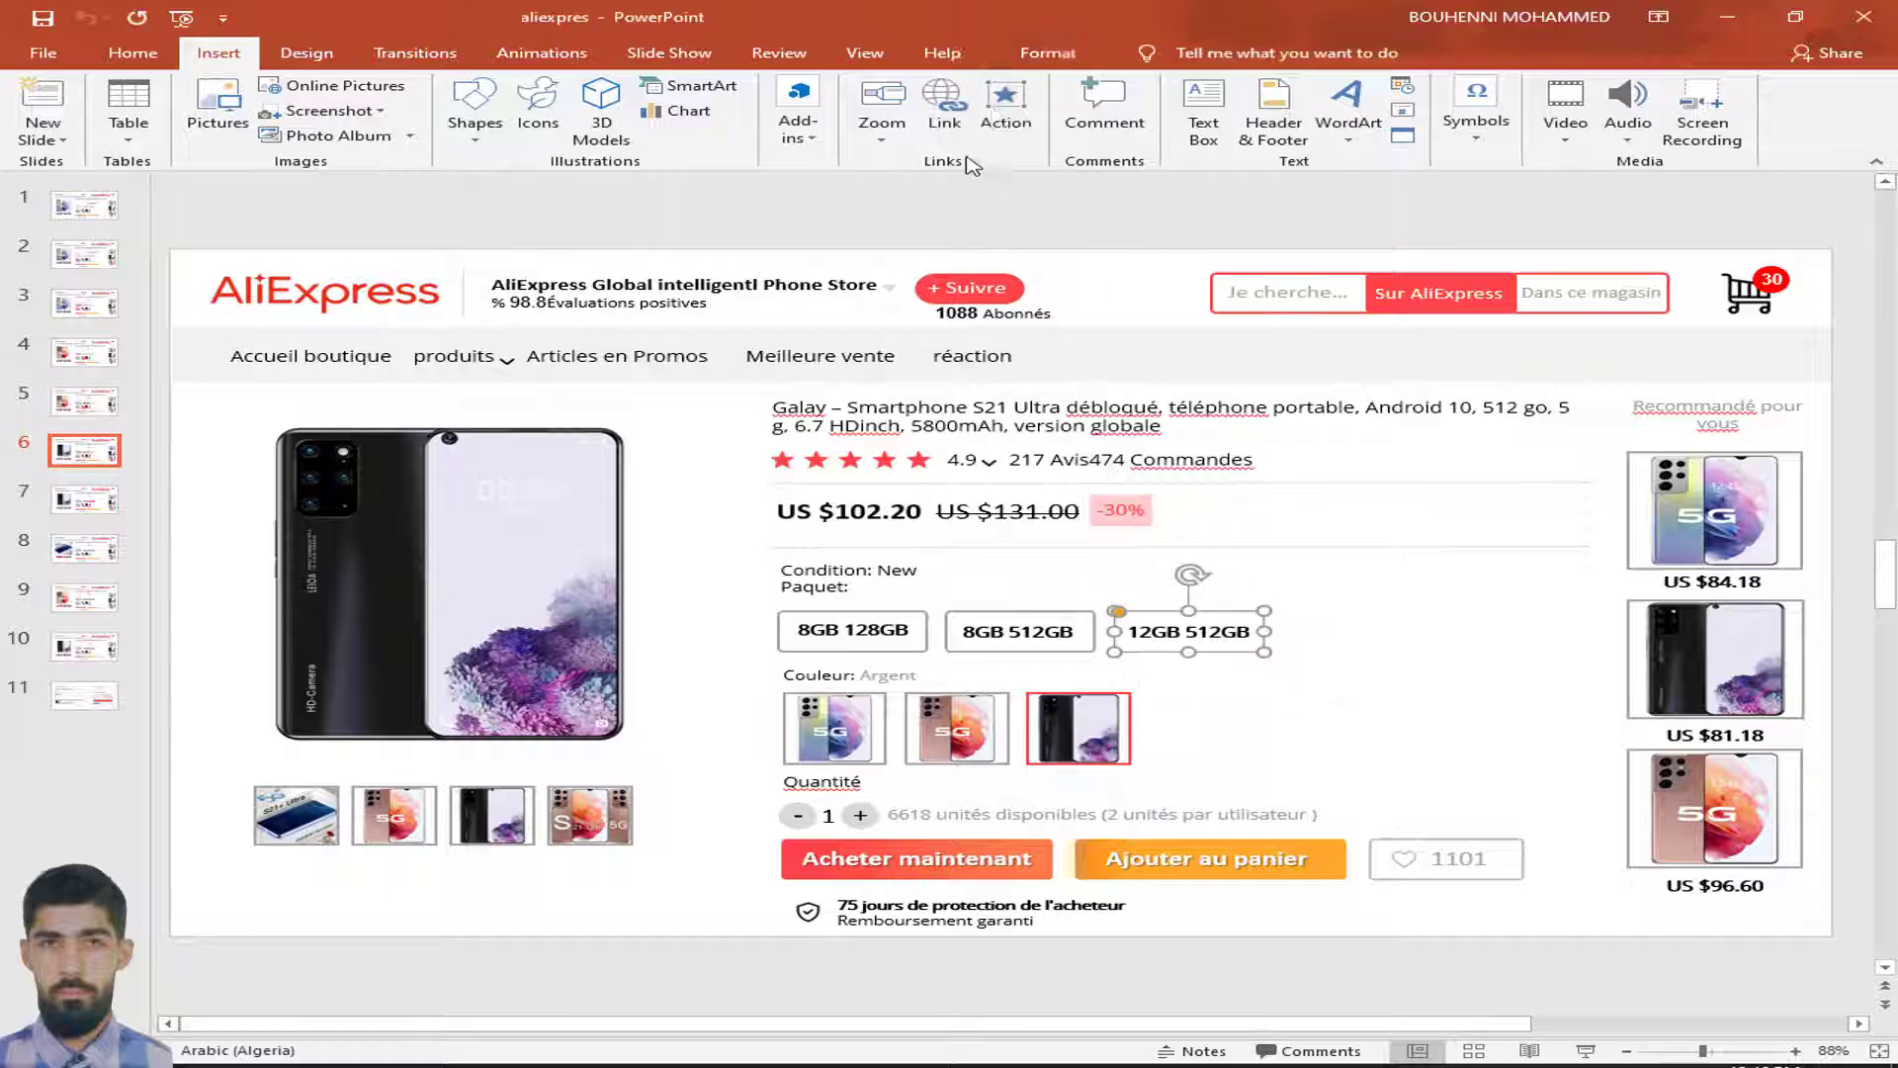
left_click(1006, 114)
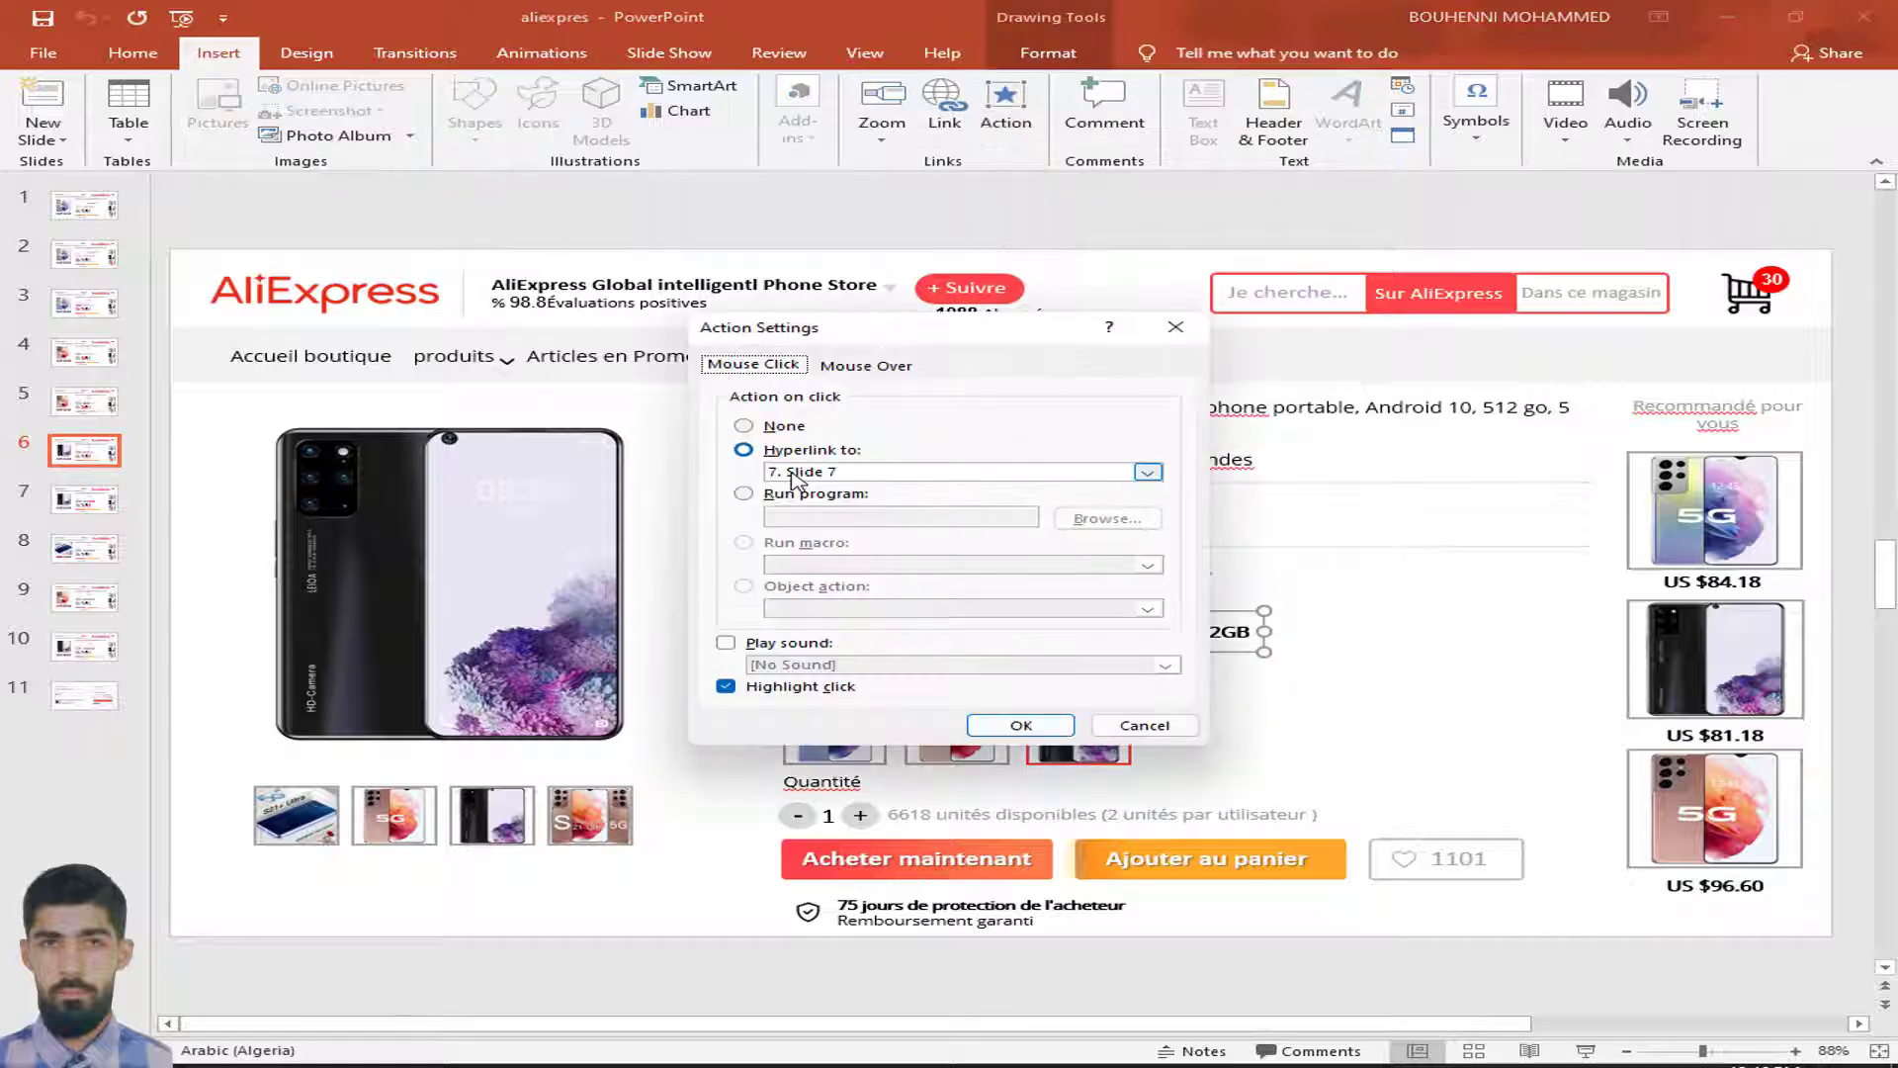
left_click(794, 479)
left_click(791, 642)
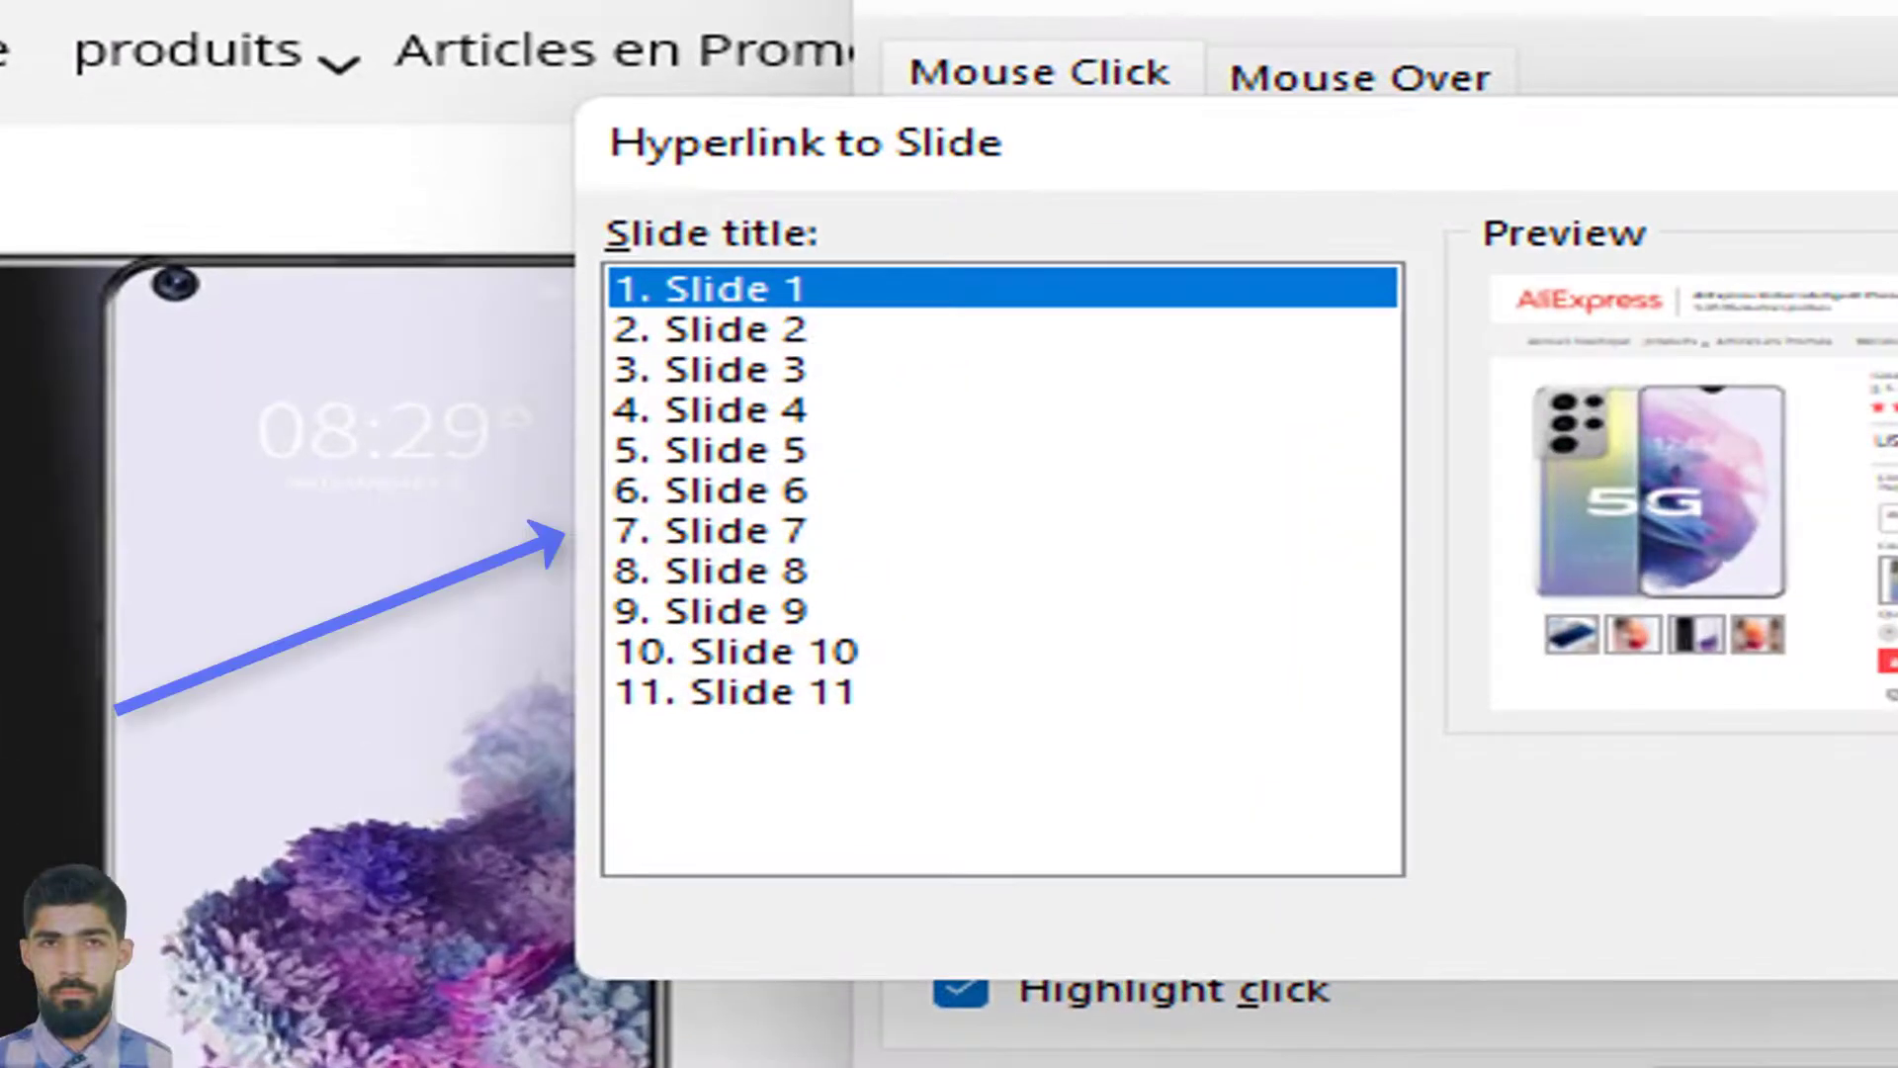
left_click(761, 534)
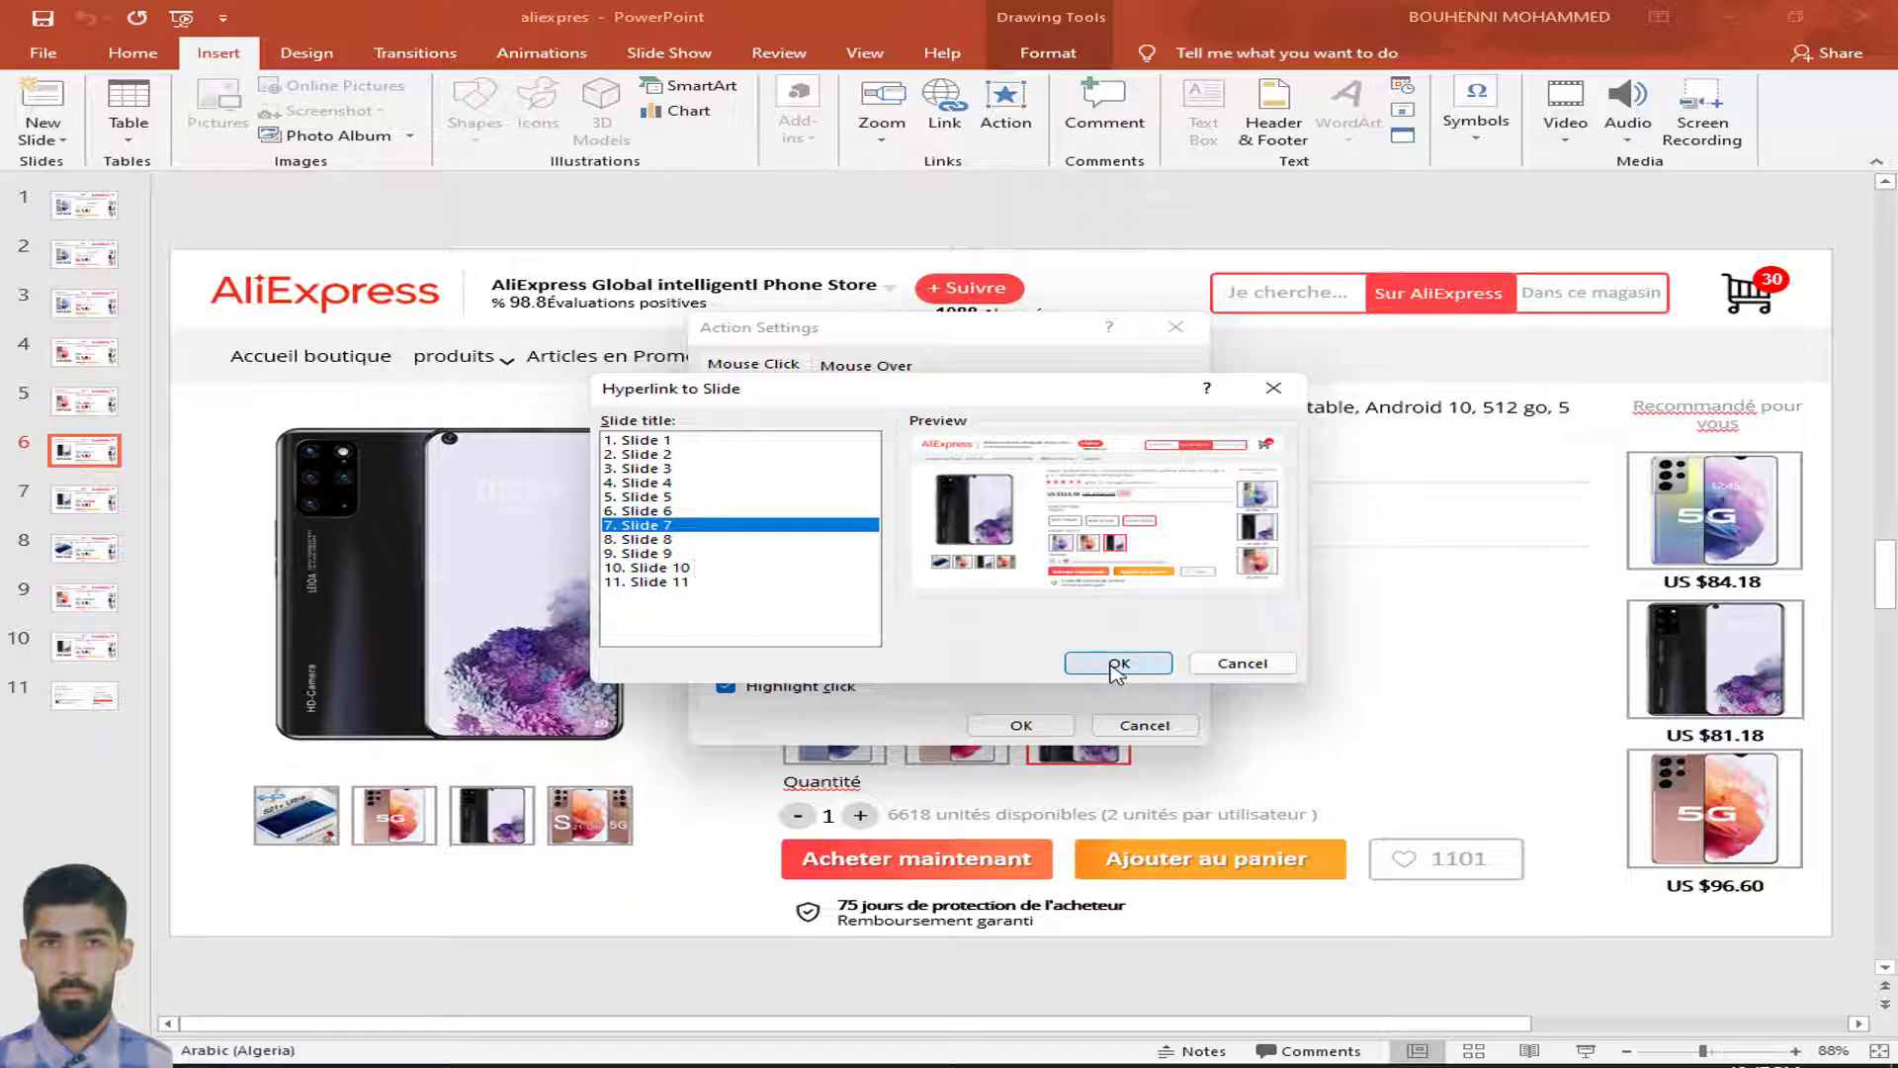
left_click(1274, 387)
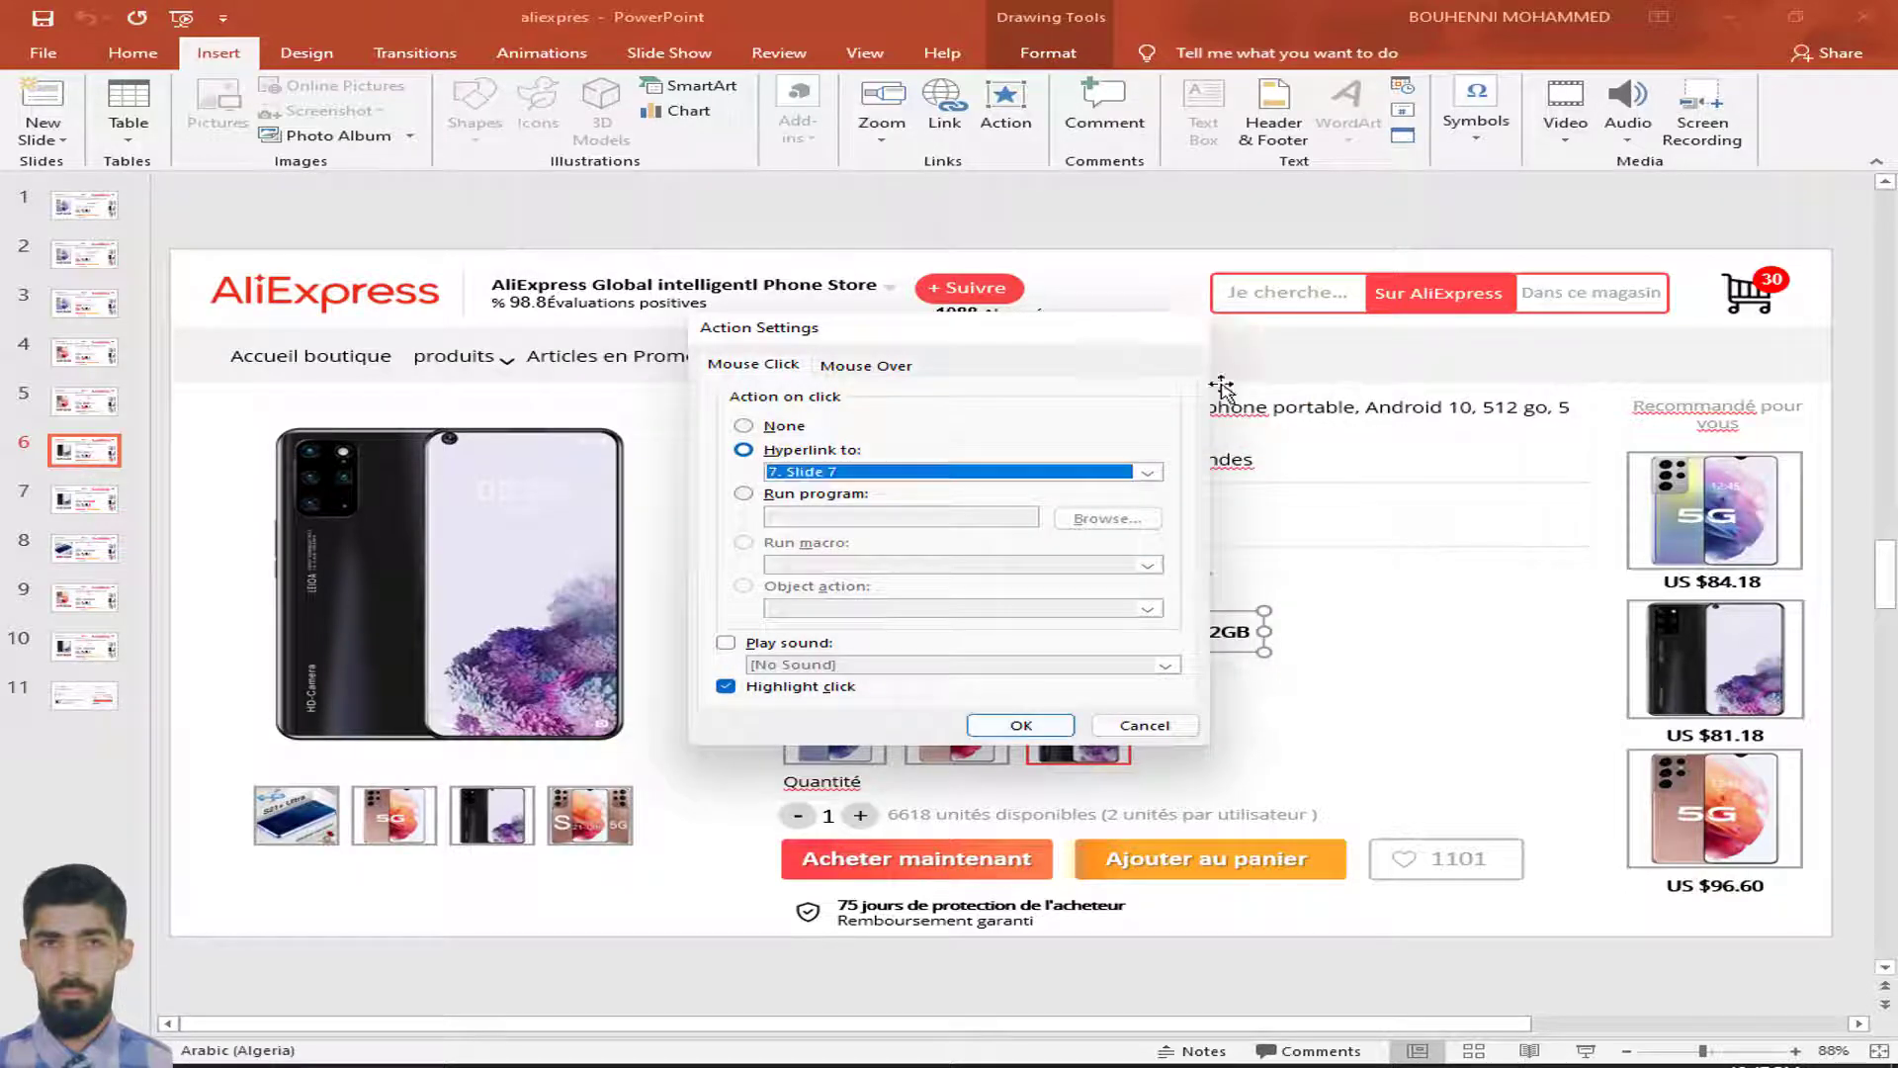
left_click(1175, 327)
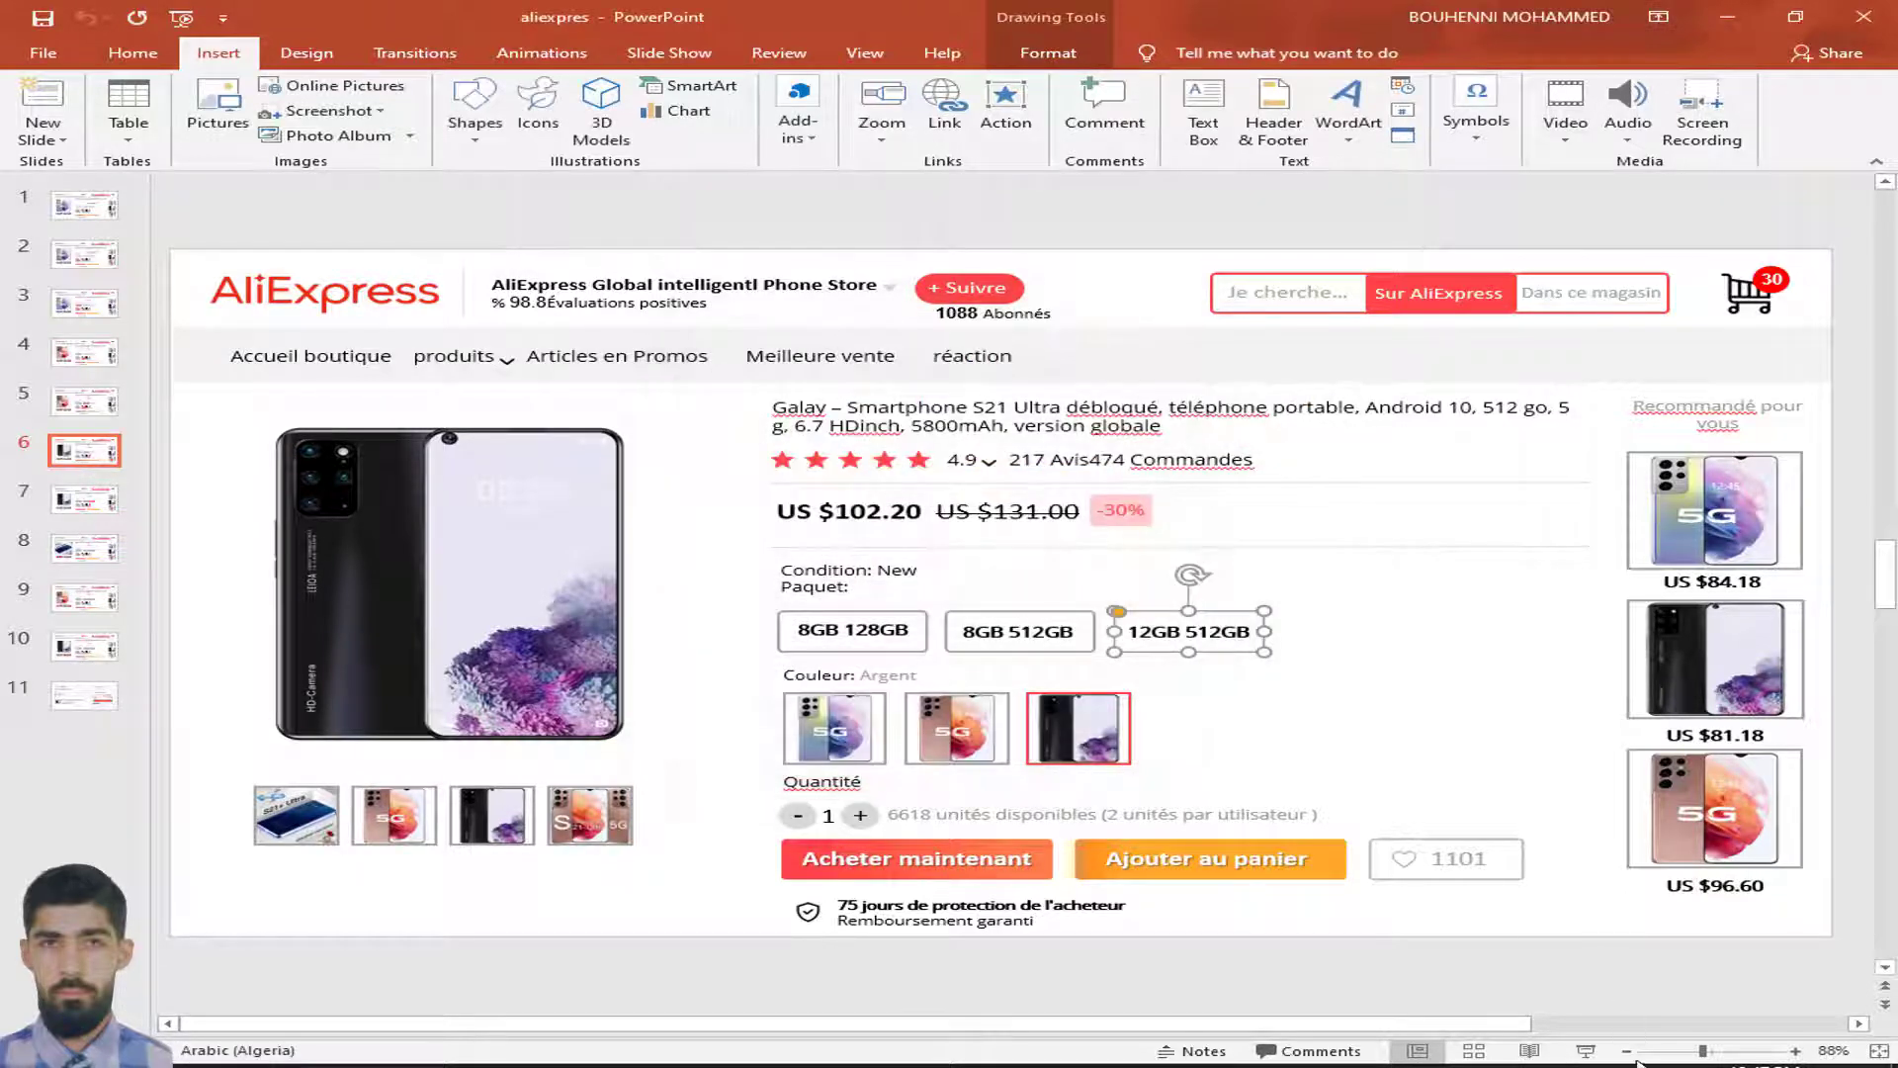
Run the show from slide 6 and confirm 12GB 512GB reaches slide 7 at US $113.40
left_click(1584, 1051)
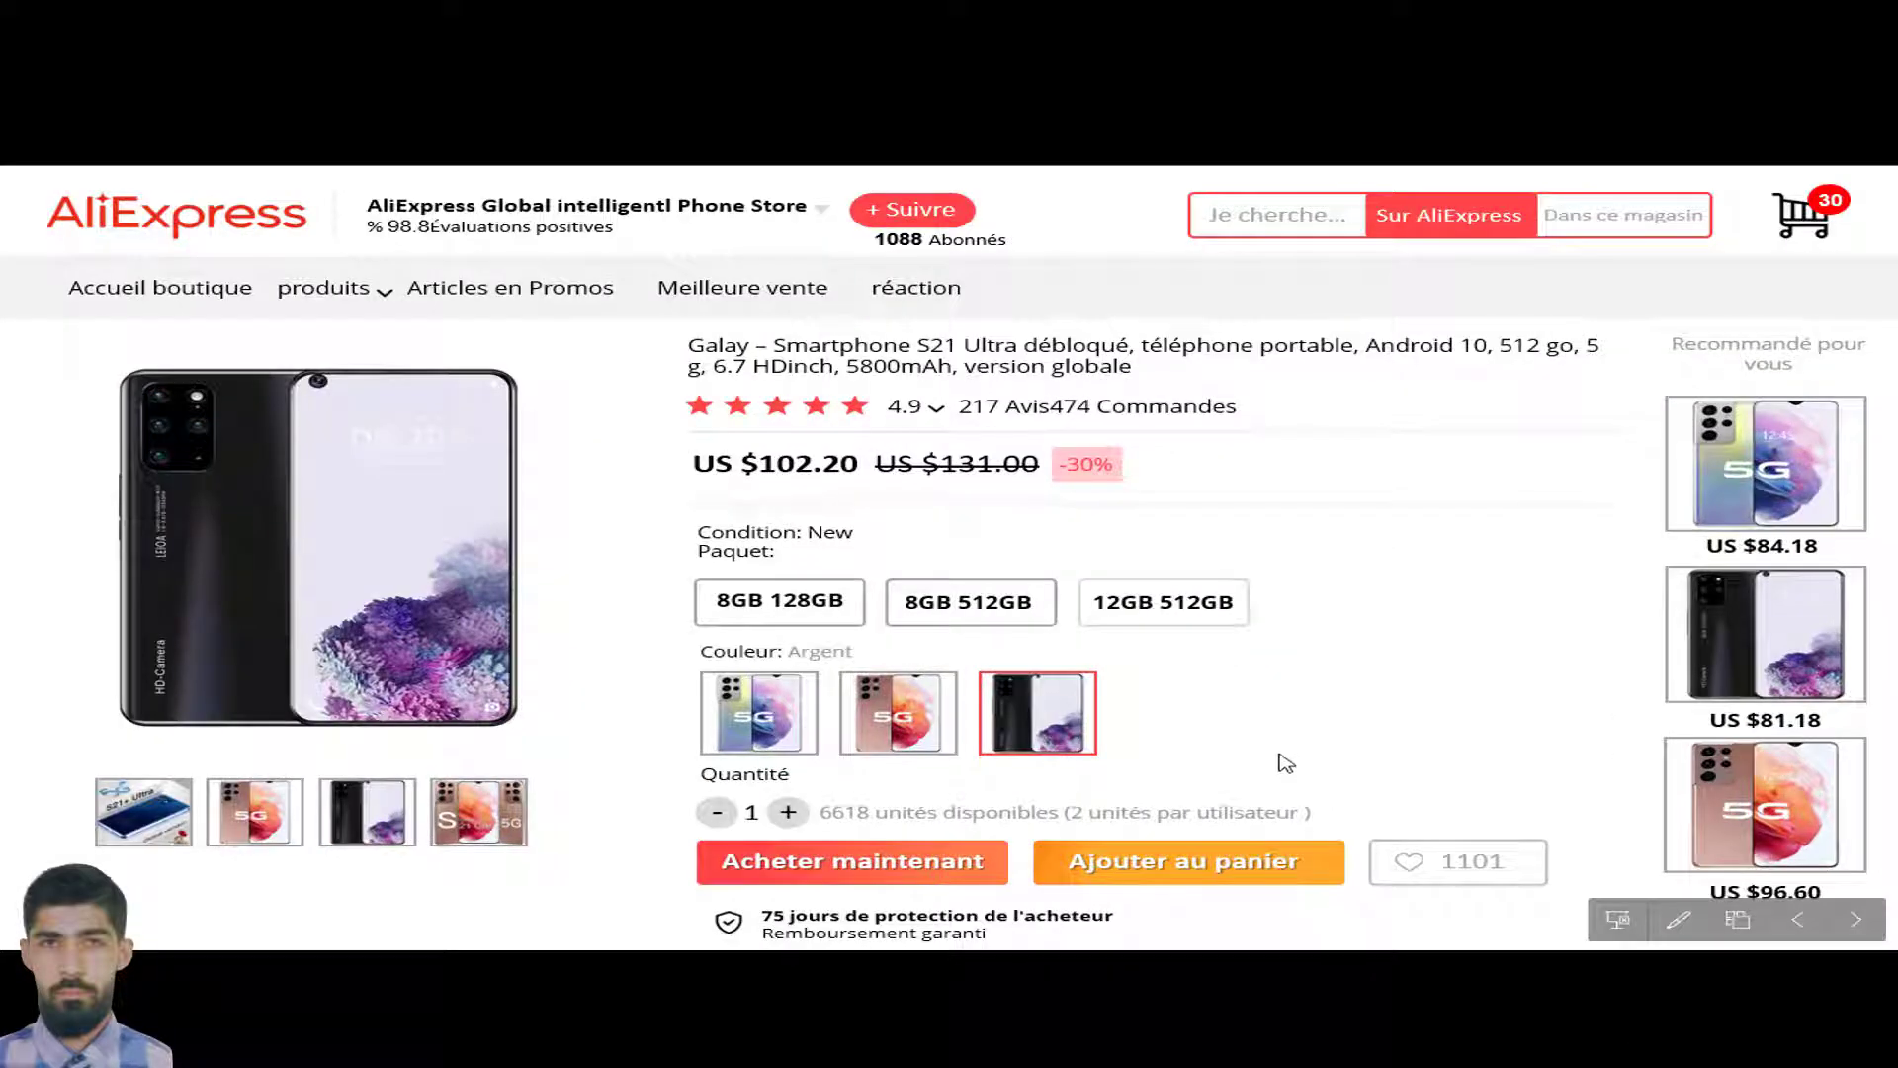
left_click(1180, 614)
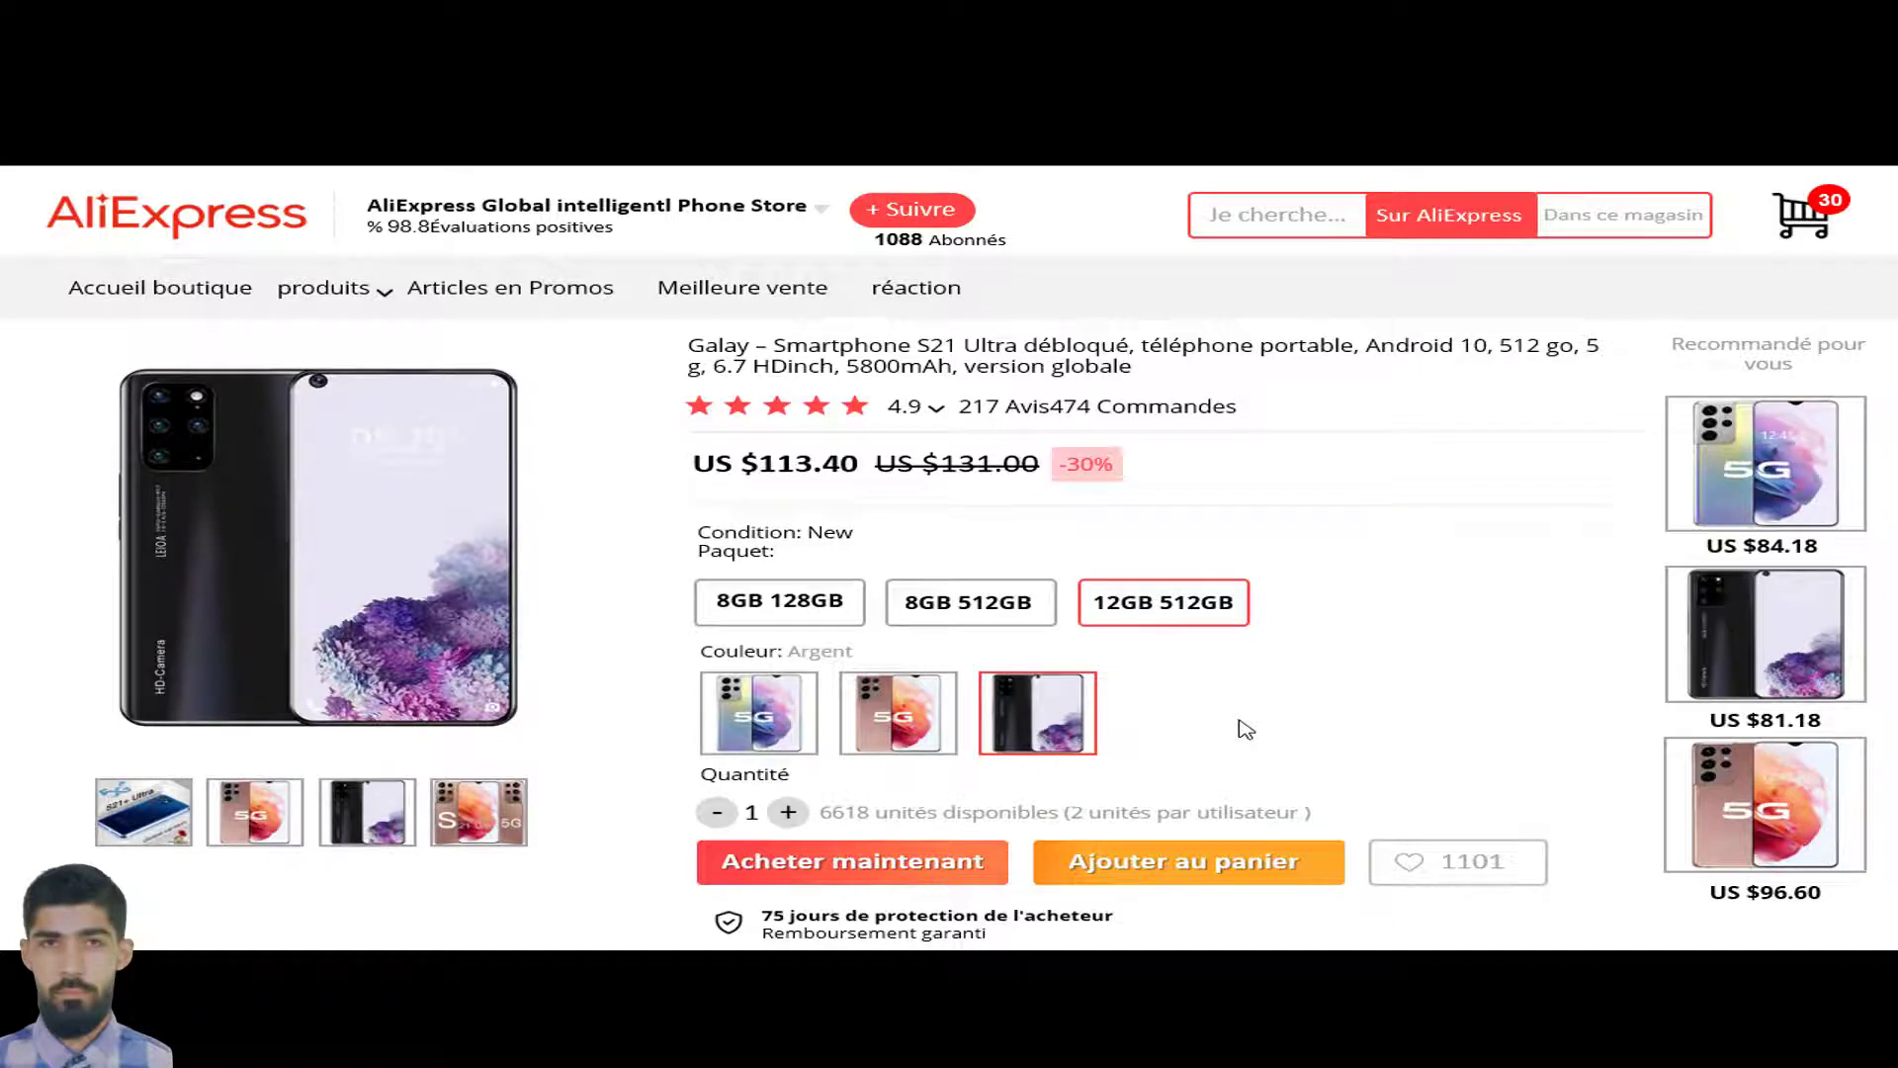
Leave the show and give slide 7's blue phone gallery thumbnail a Hyperlink-to action targeting 8. Slide 8
key("Escape")
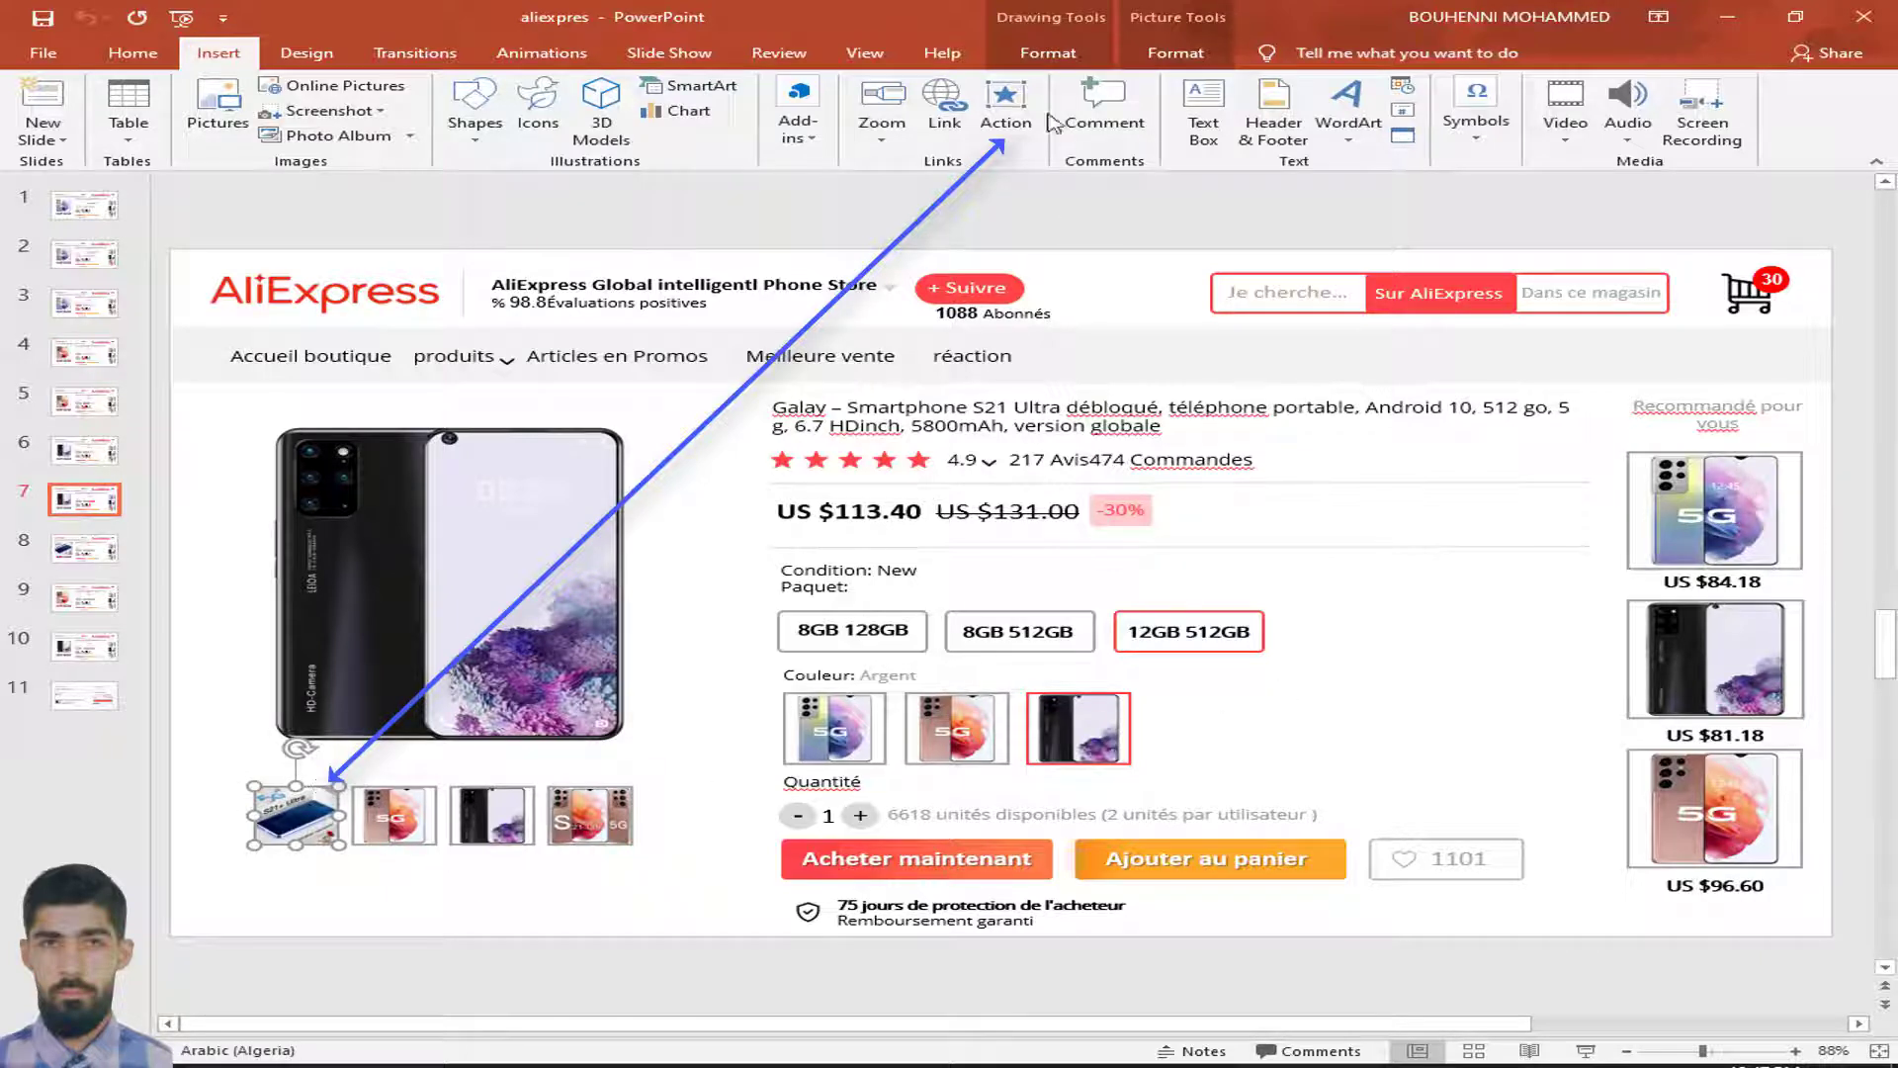
left_click(1008, 114)
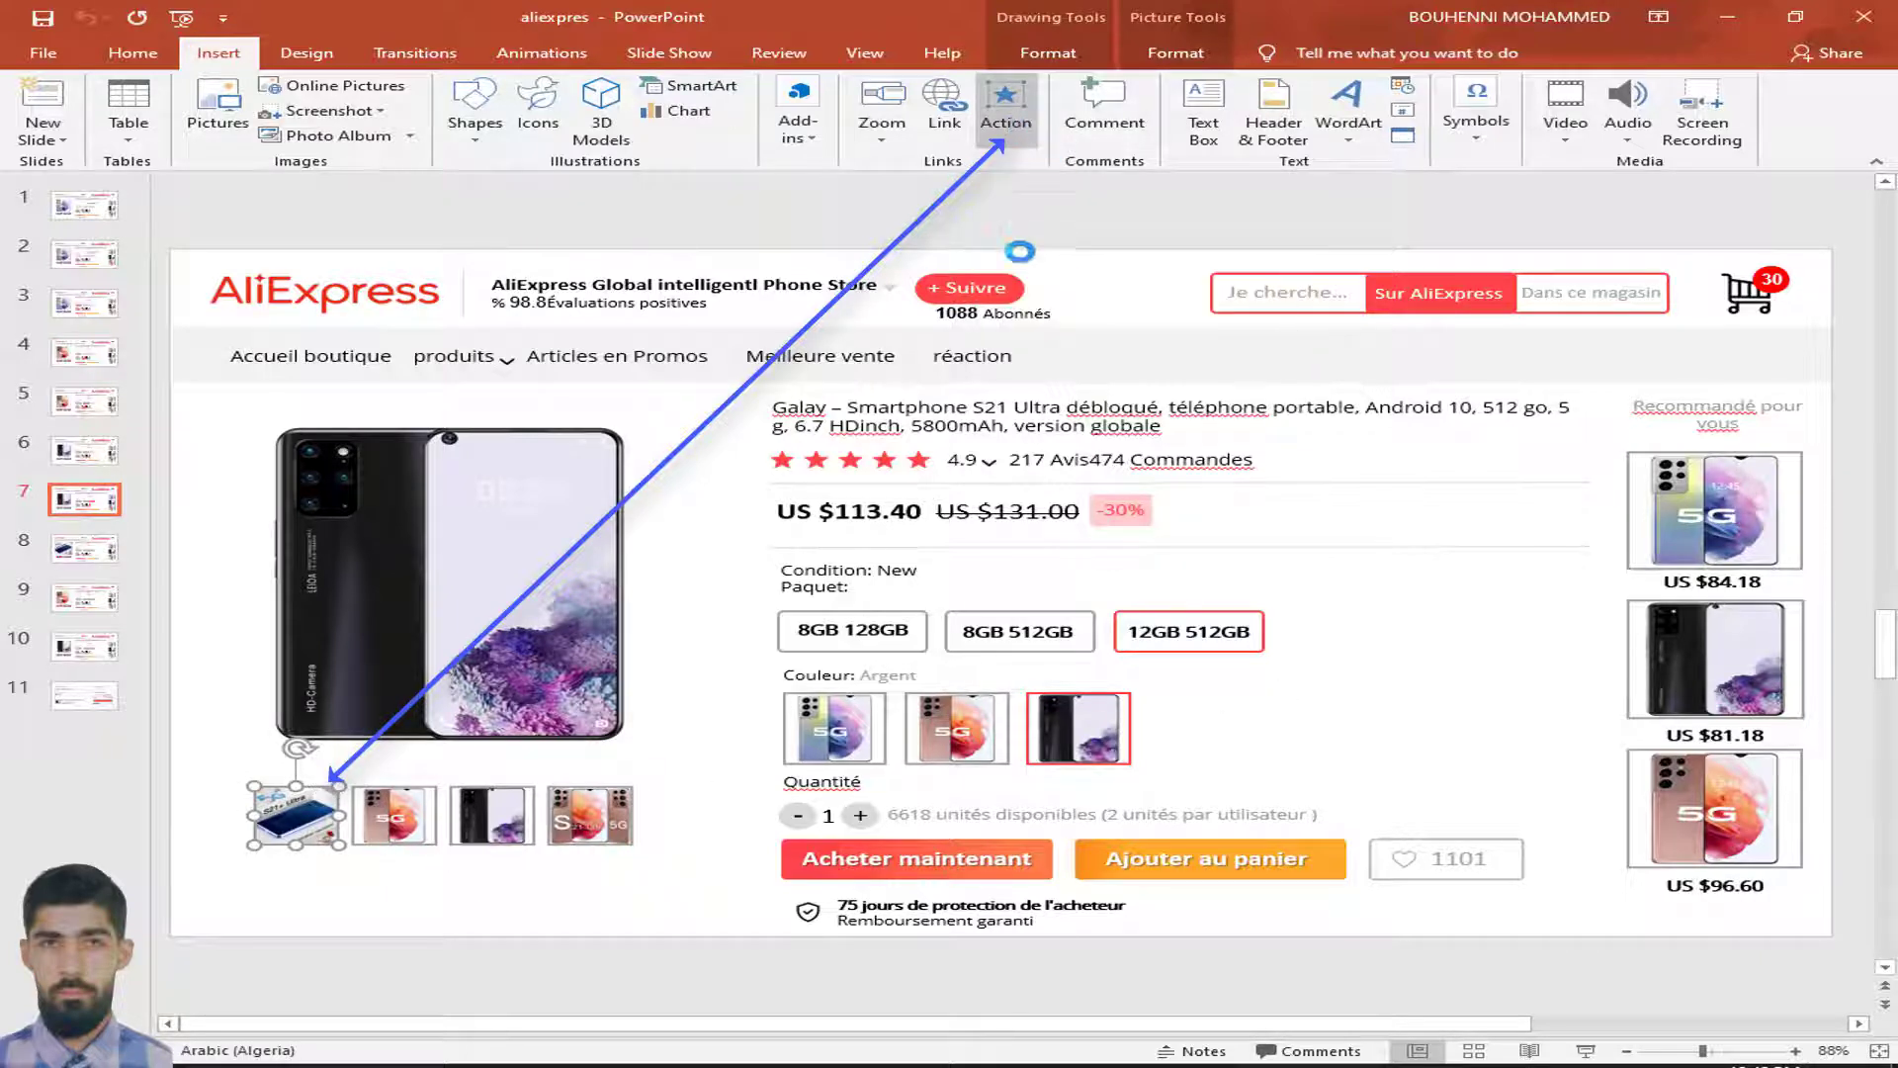
left_click(820, 472)
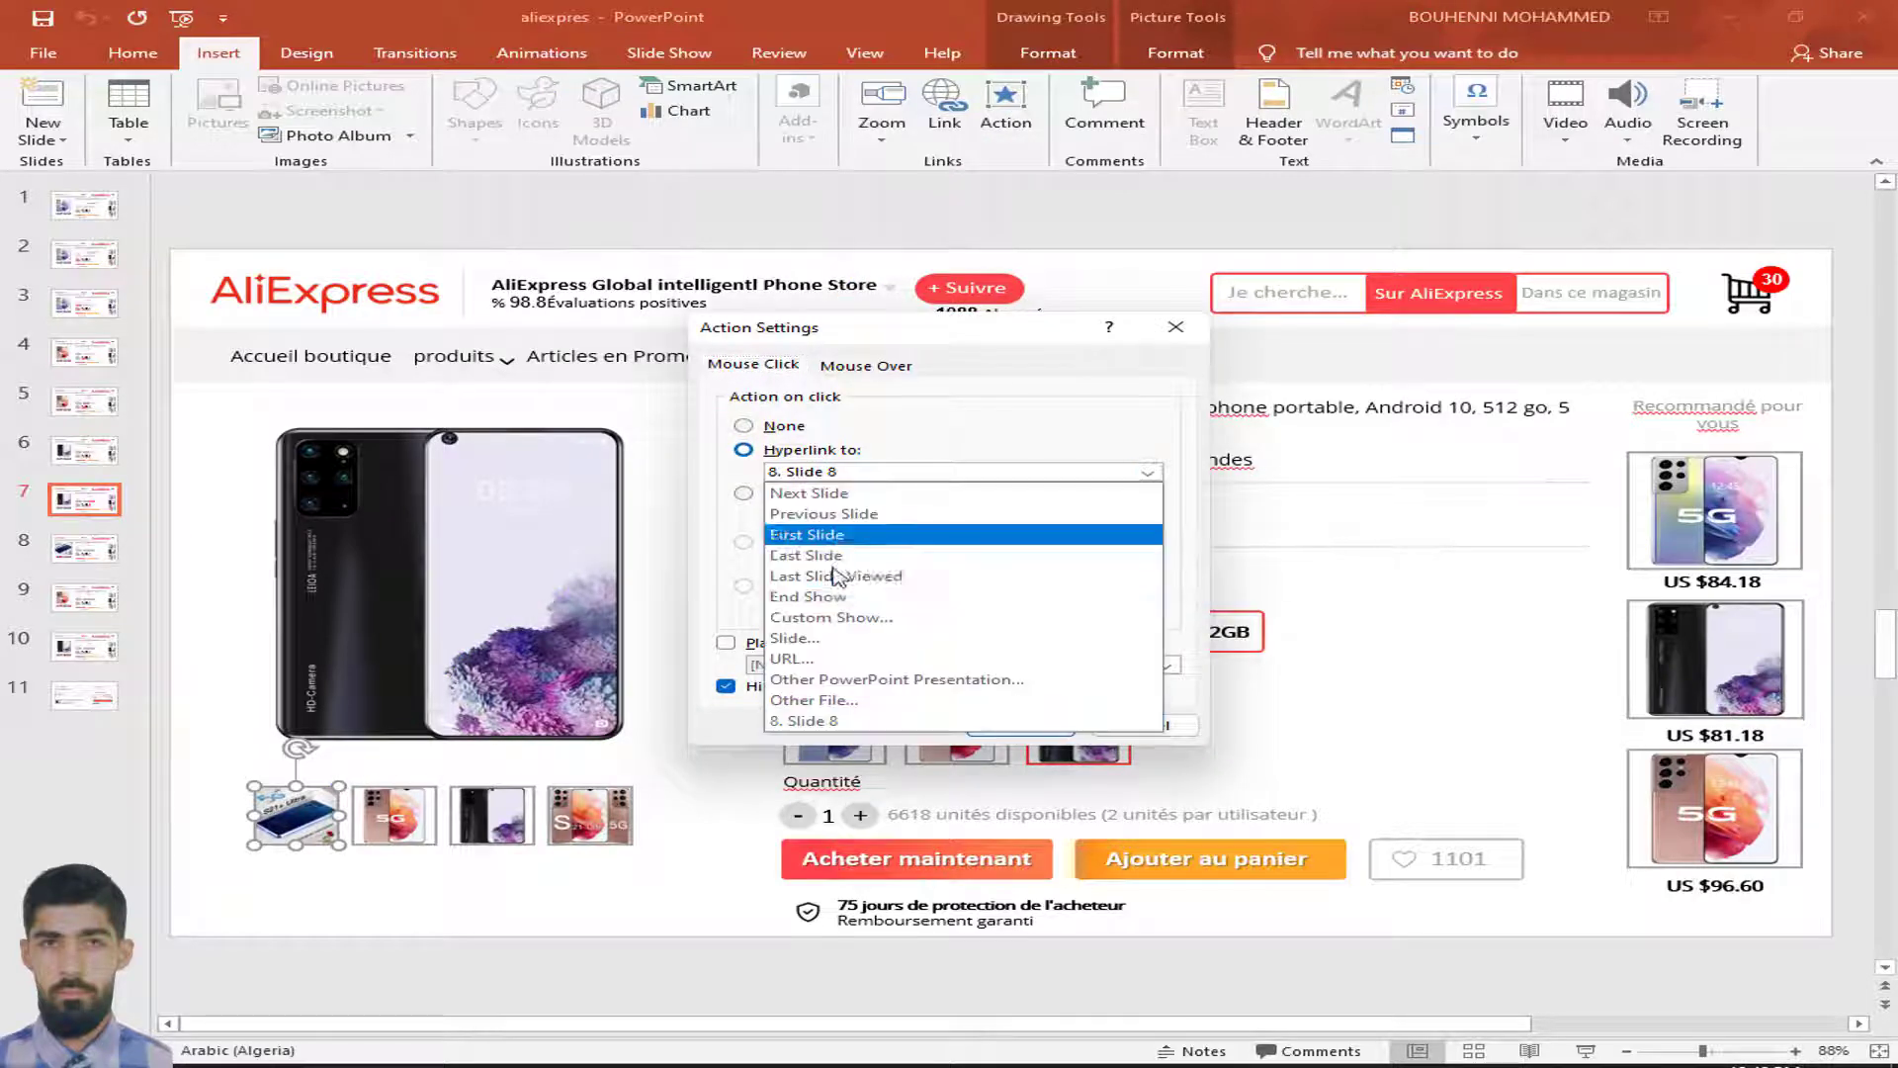
left_click(839, 633)
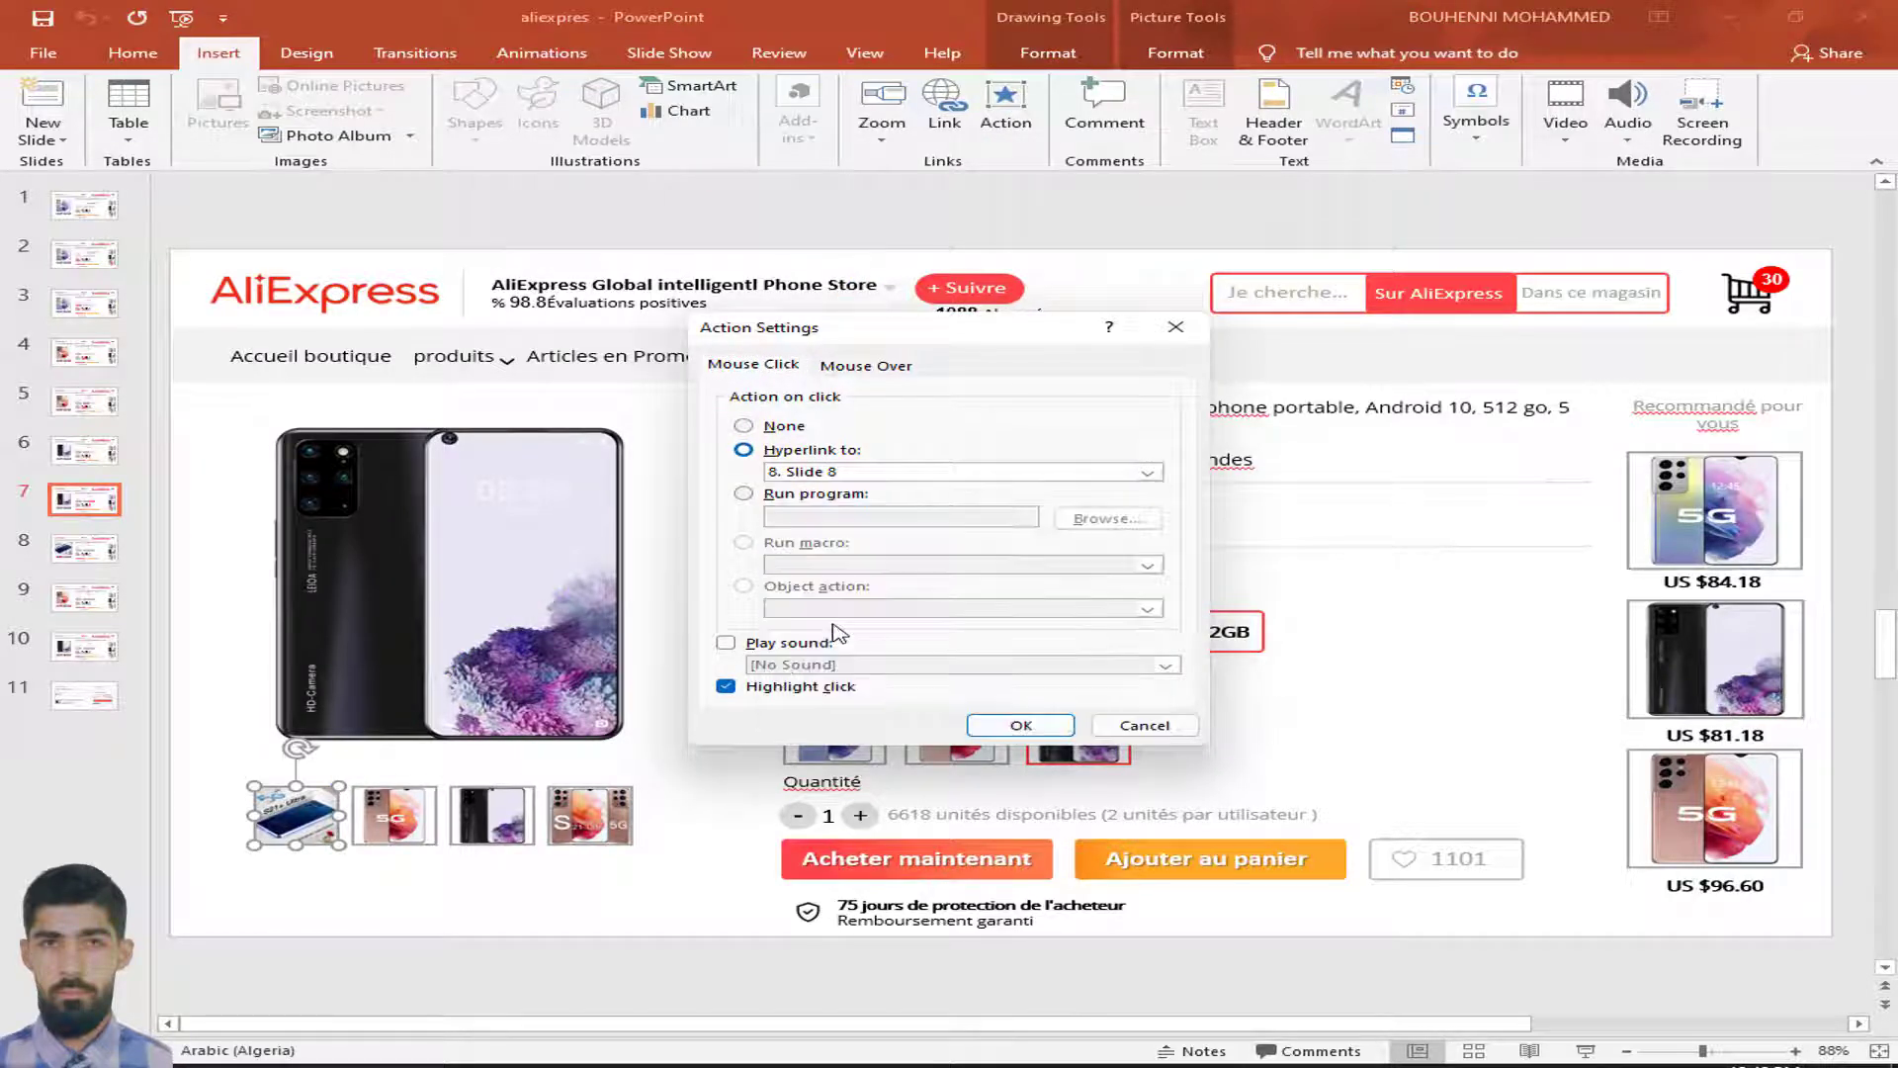
left_click(1048, 433)
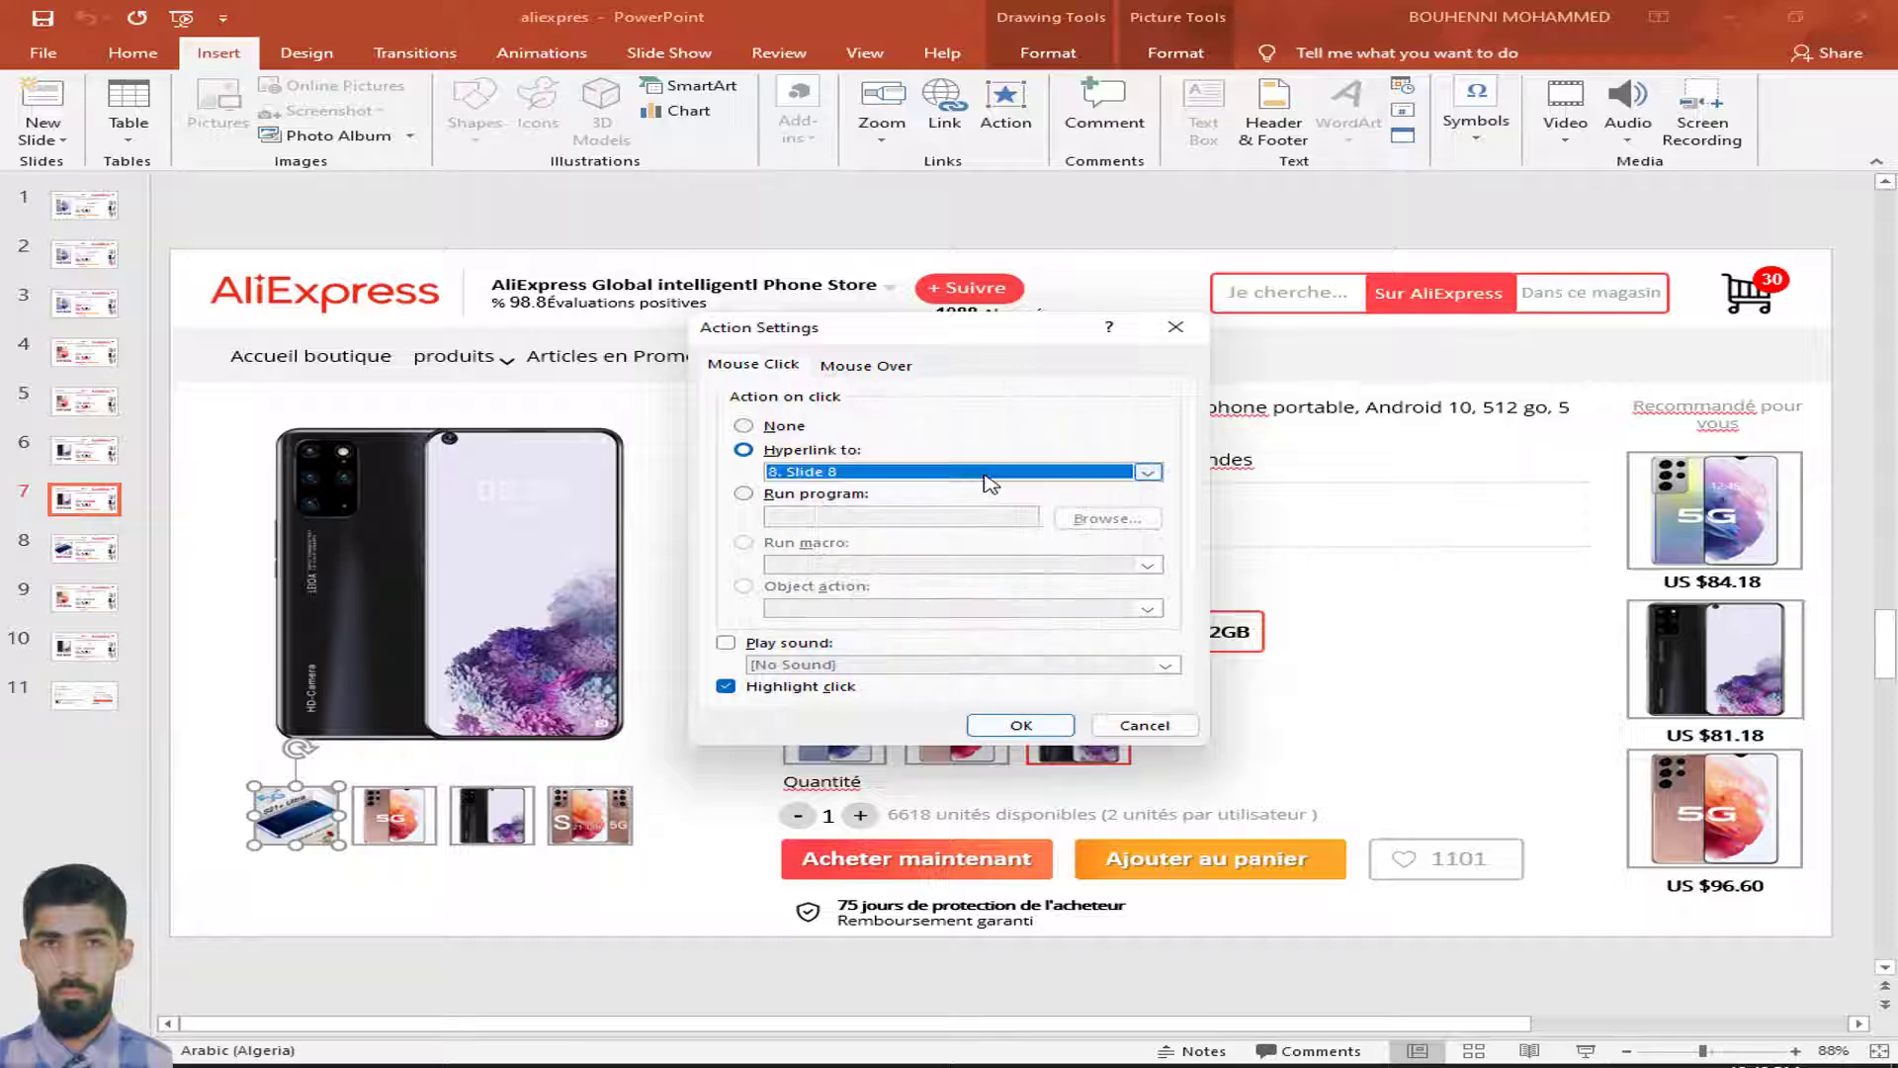
left_click(989, 472)
left_click(860, 645)
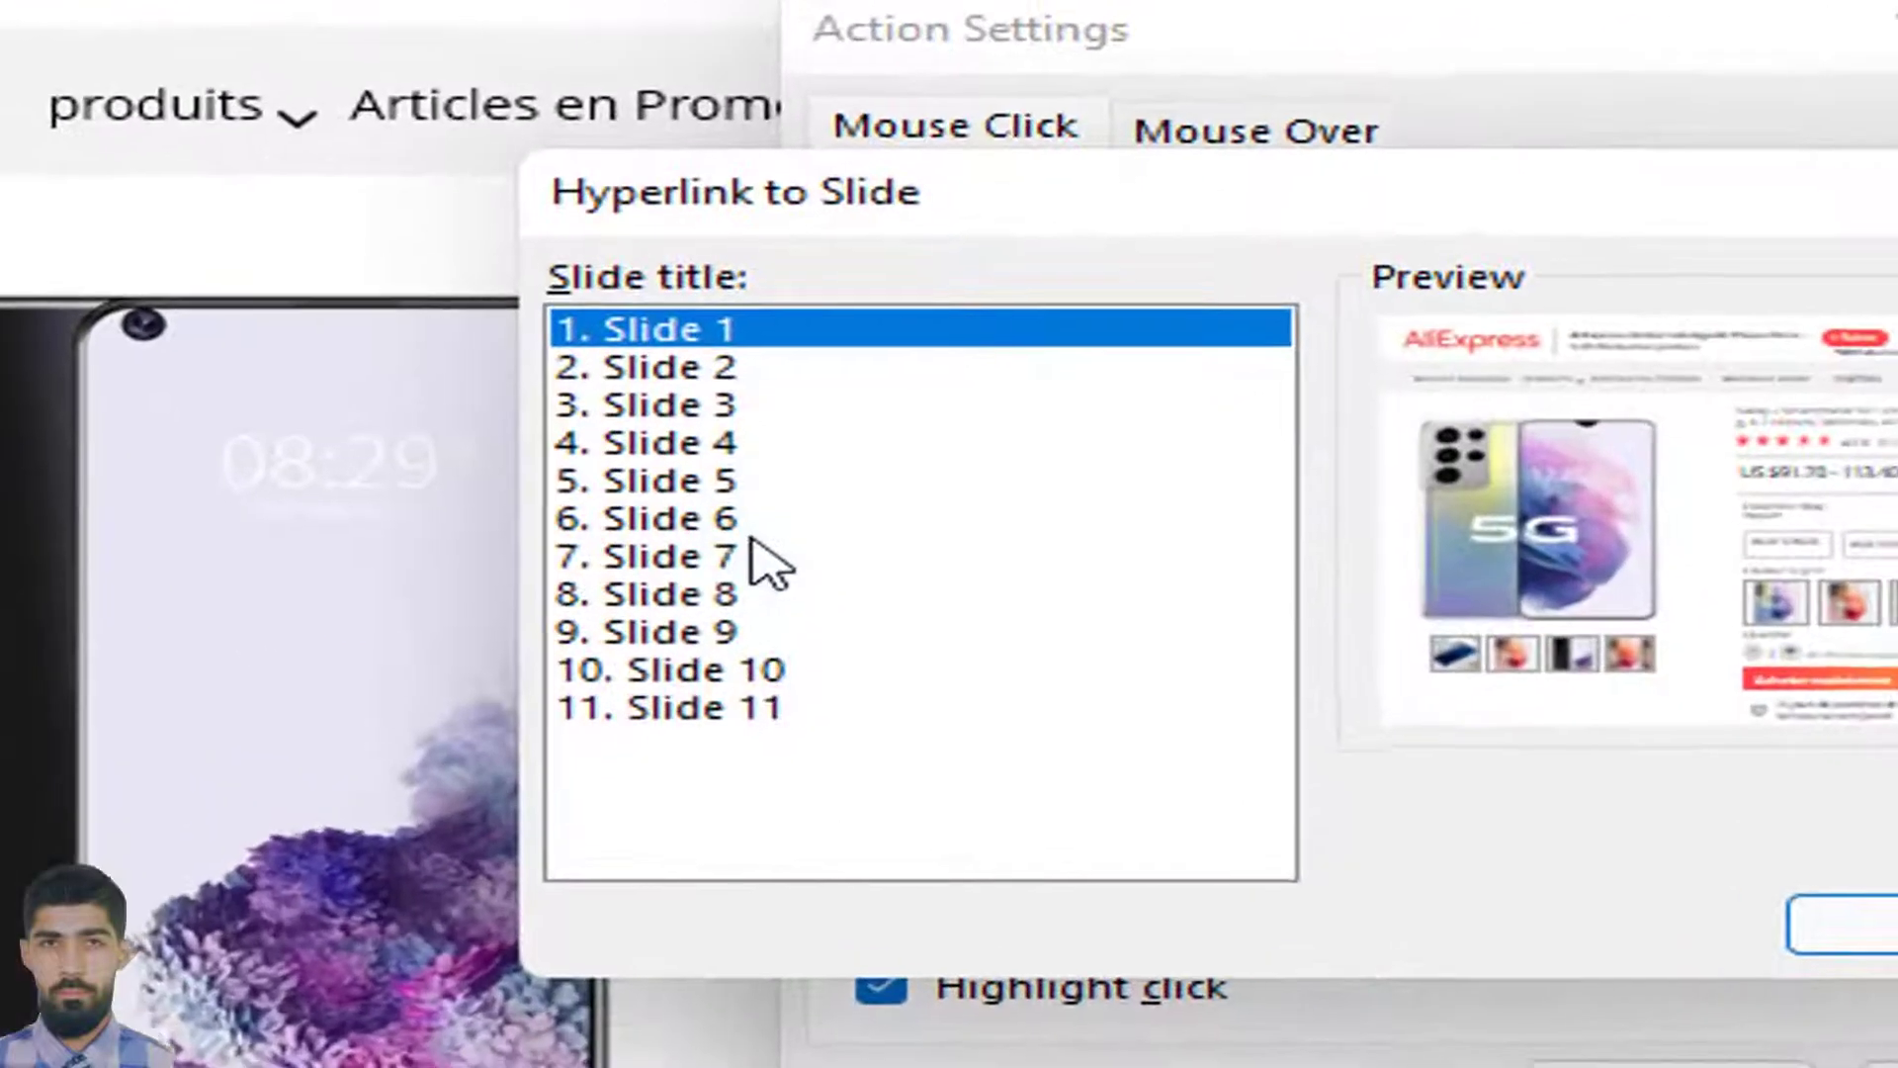
left_click(726, 595)
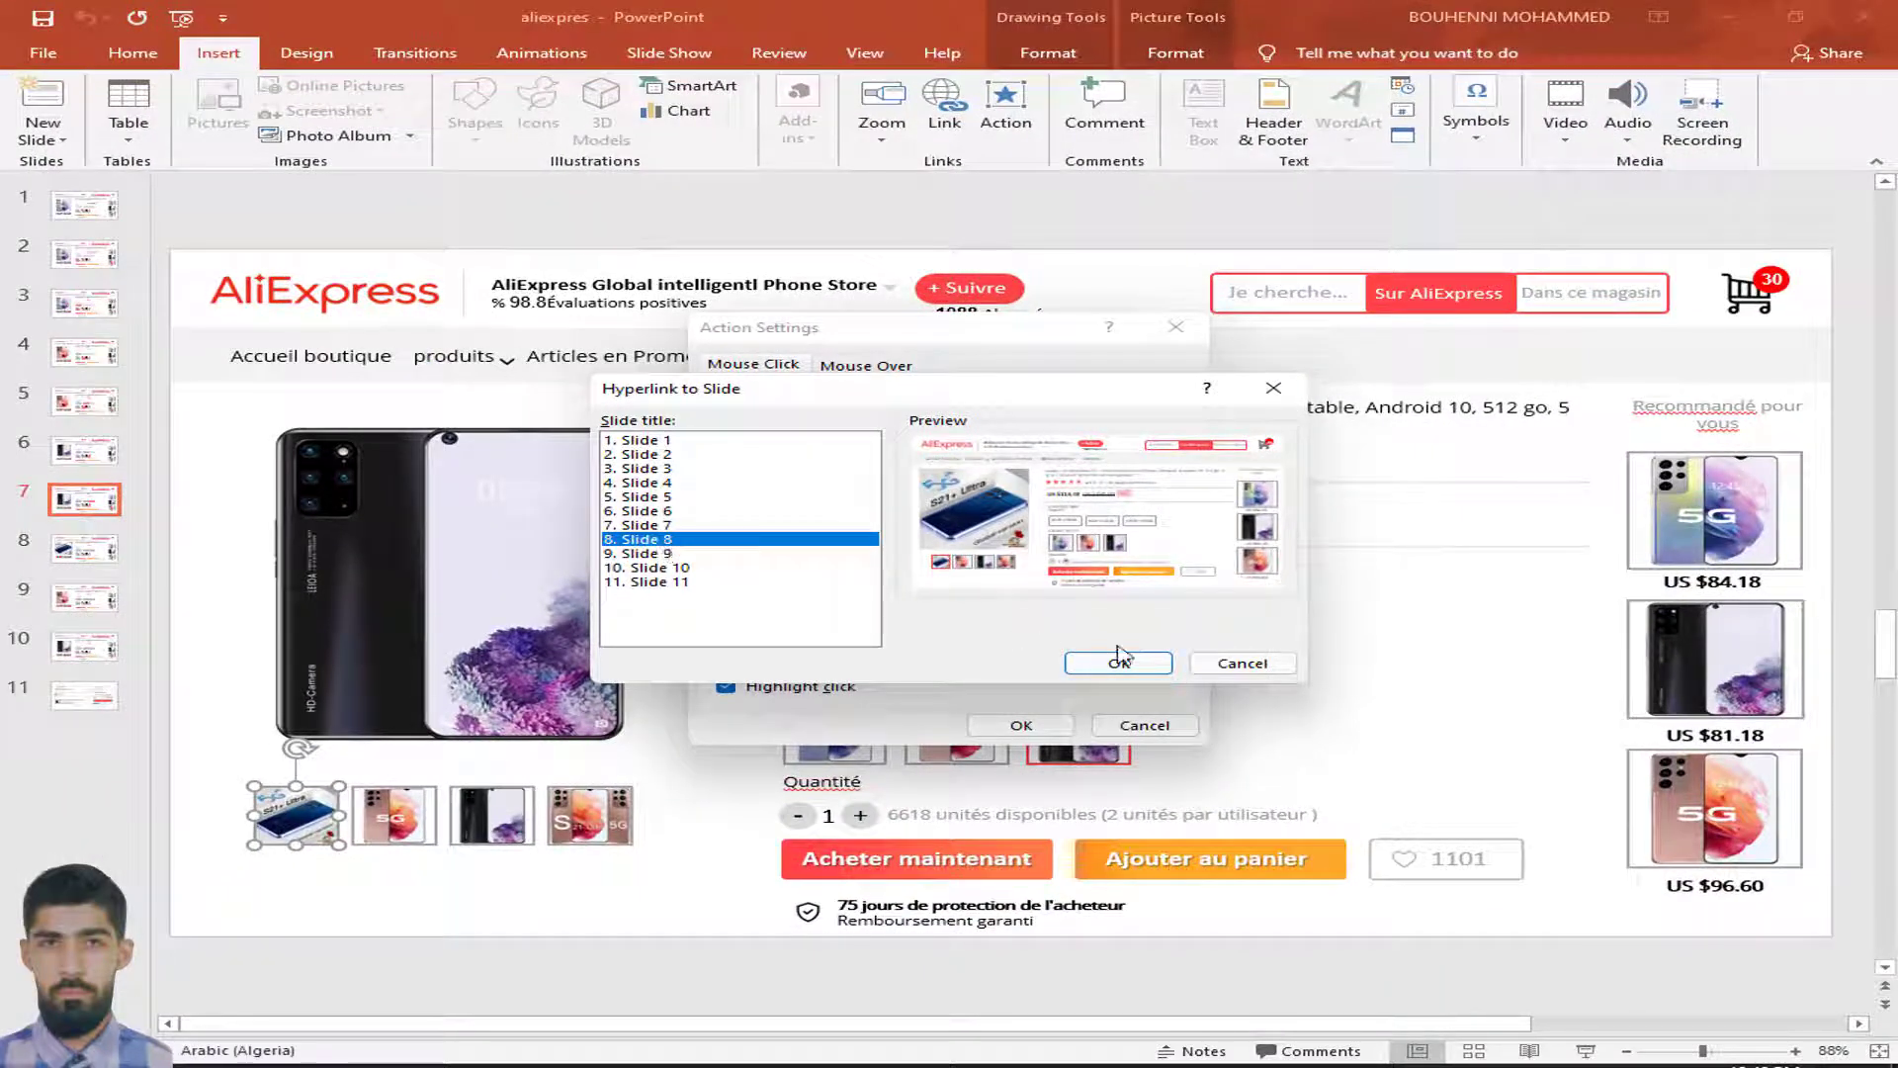
left_click(1273, 388)
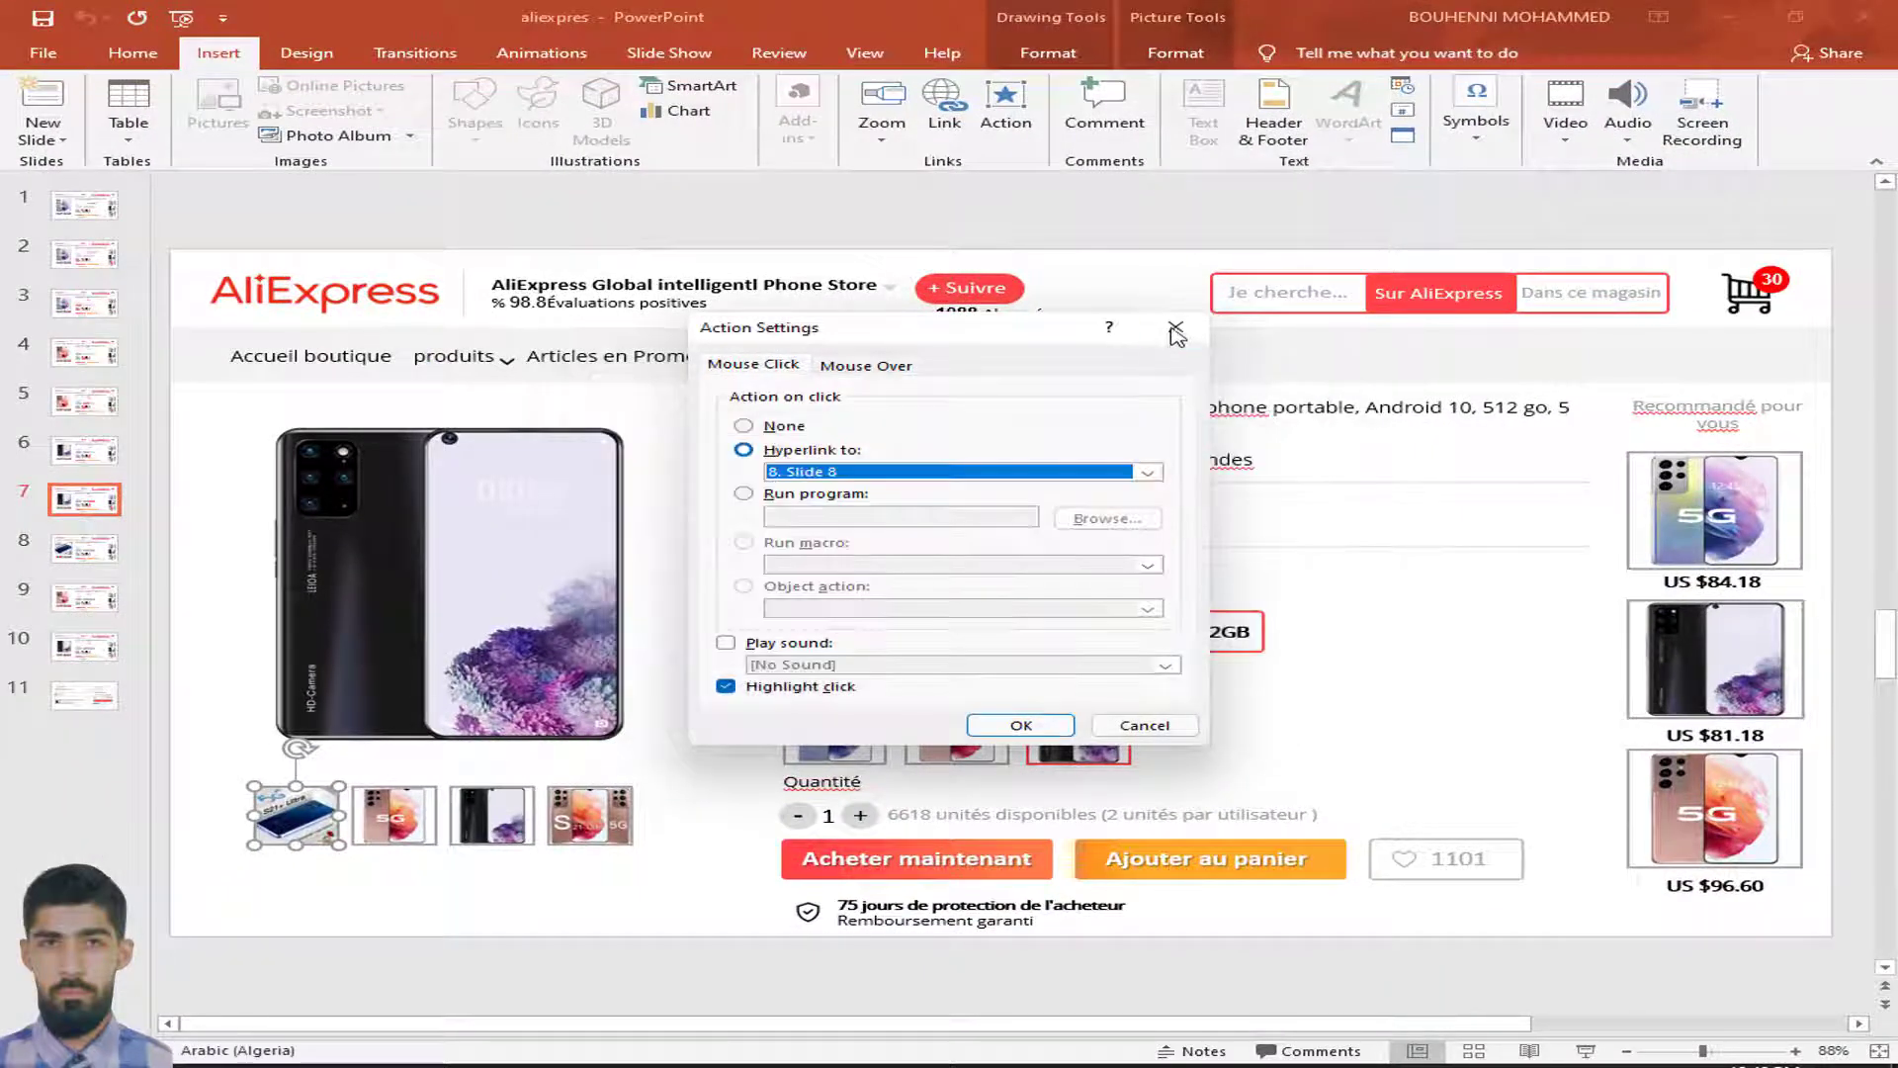
left_click(1175, 330)
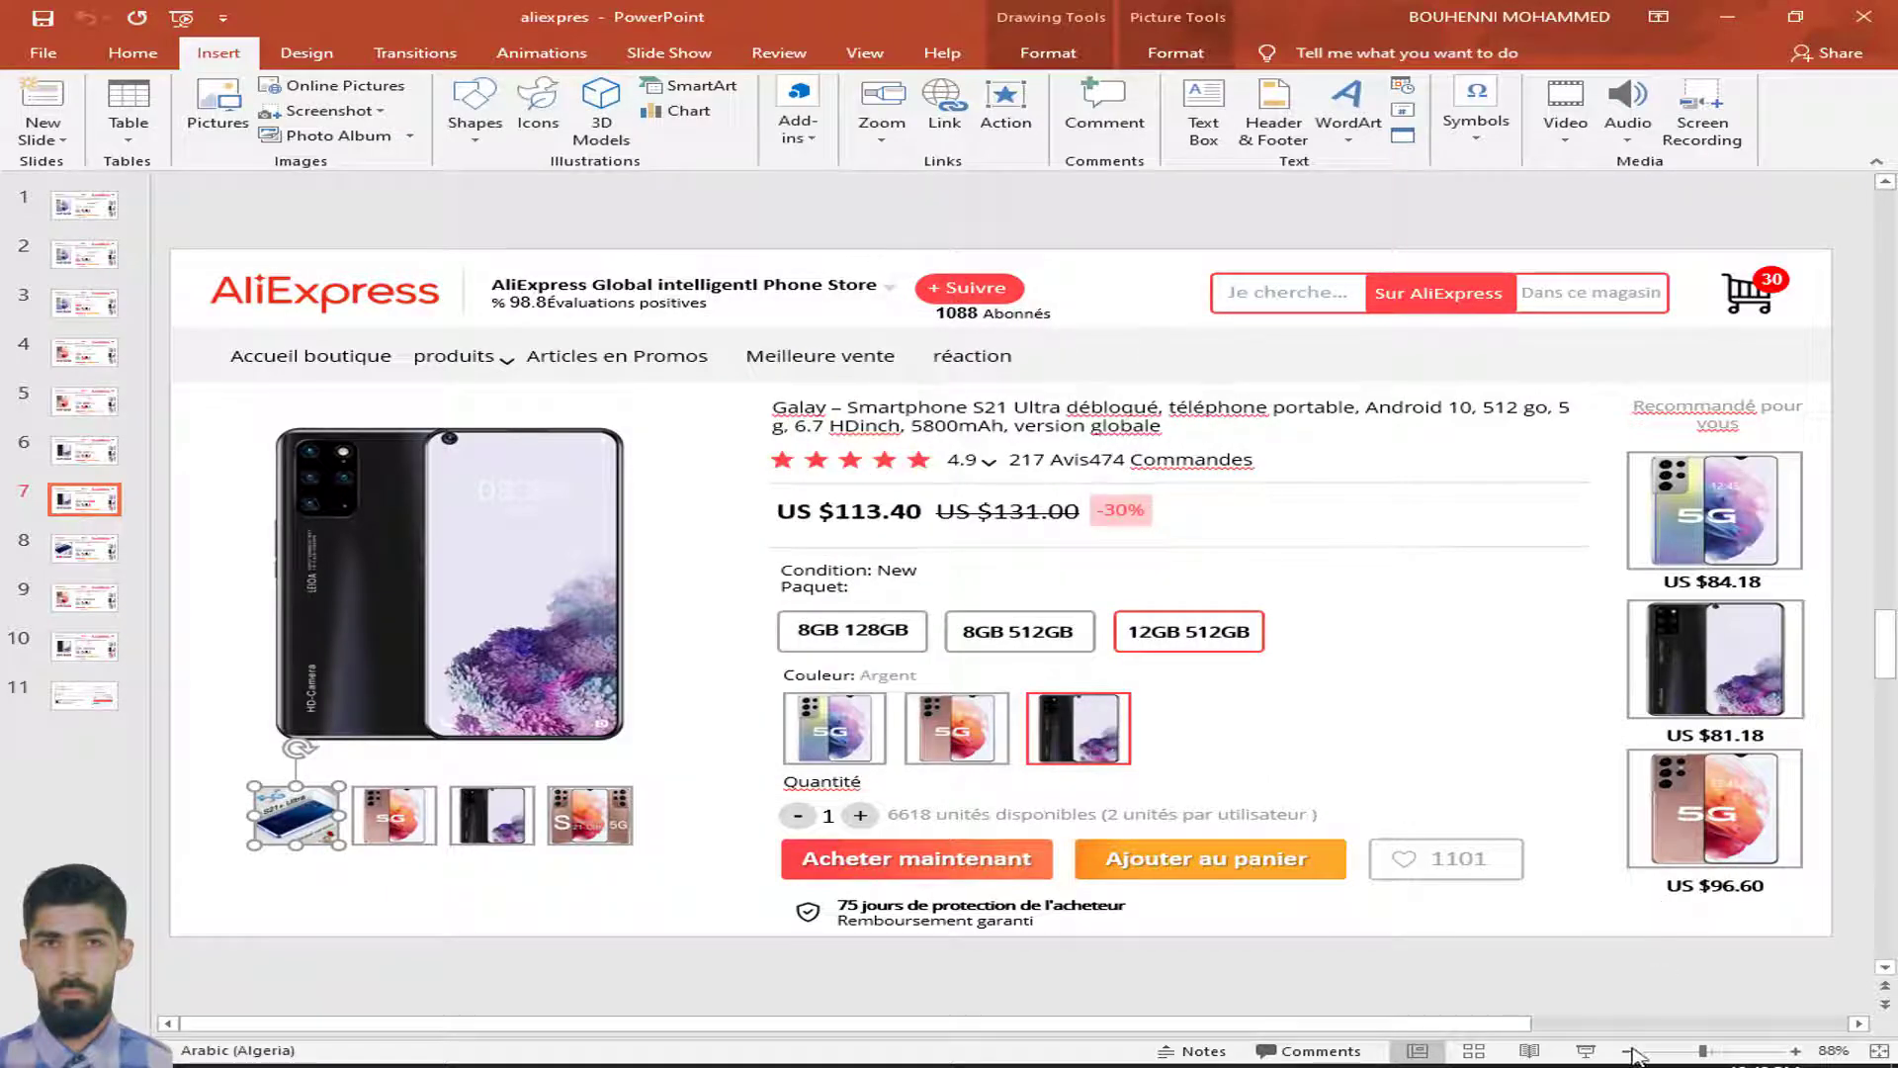
Run the show from slide 7, confirm the first thumbnail opens slide 8's blue S21+ Ultra, then exit
left_click(1589, 1050)
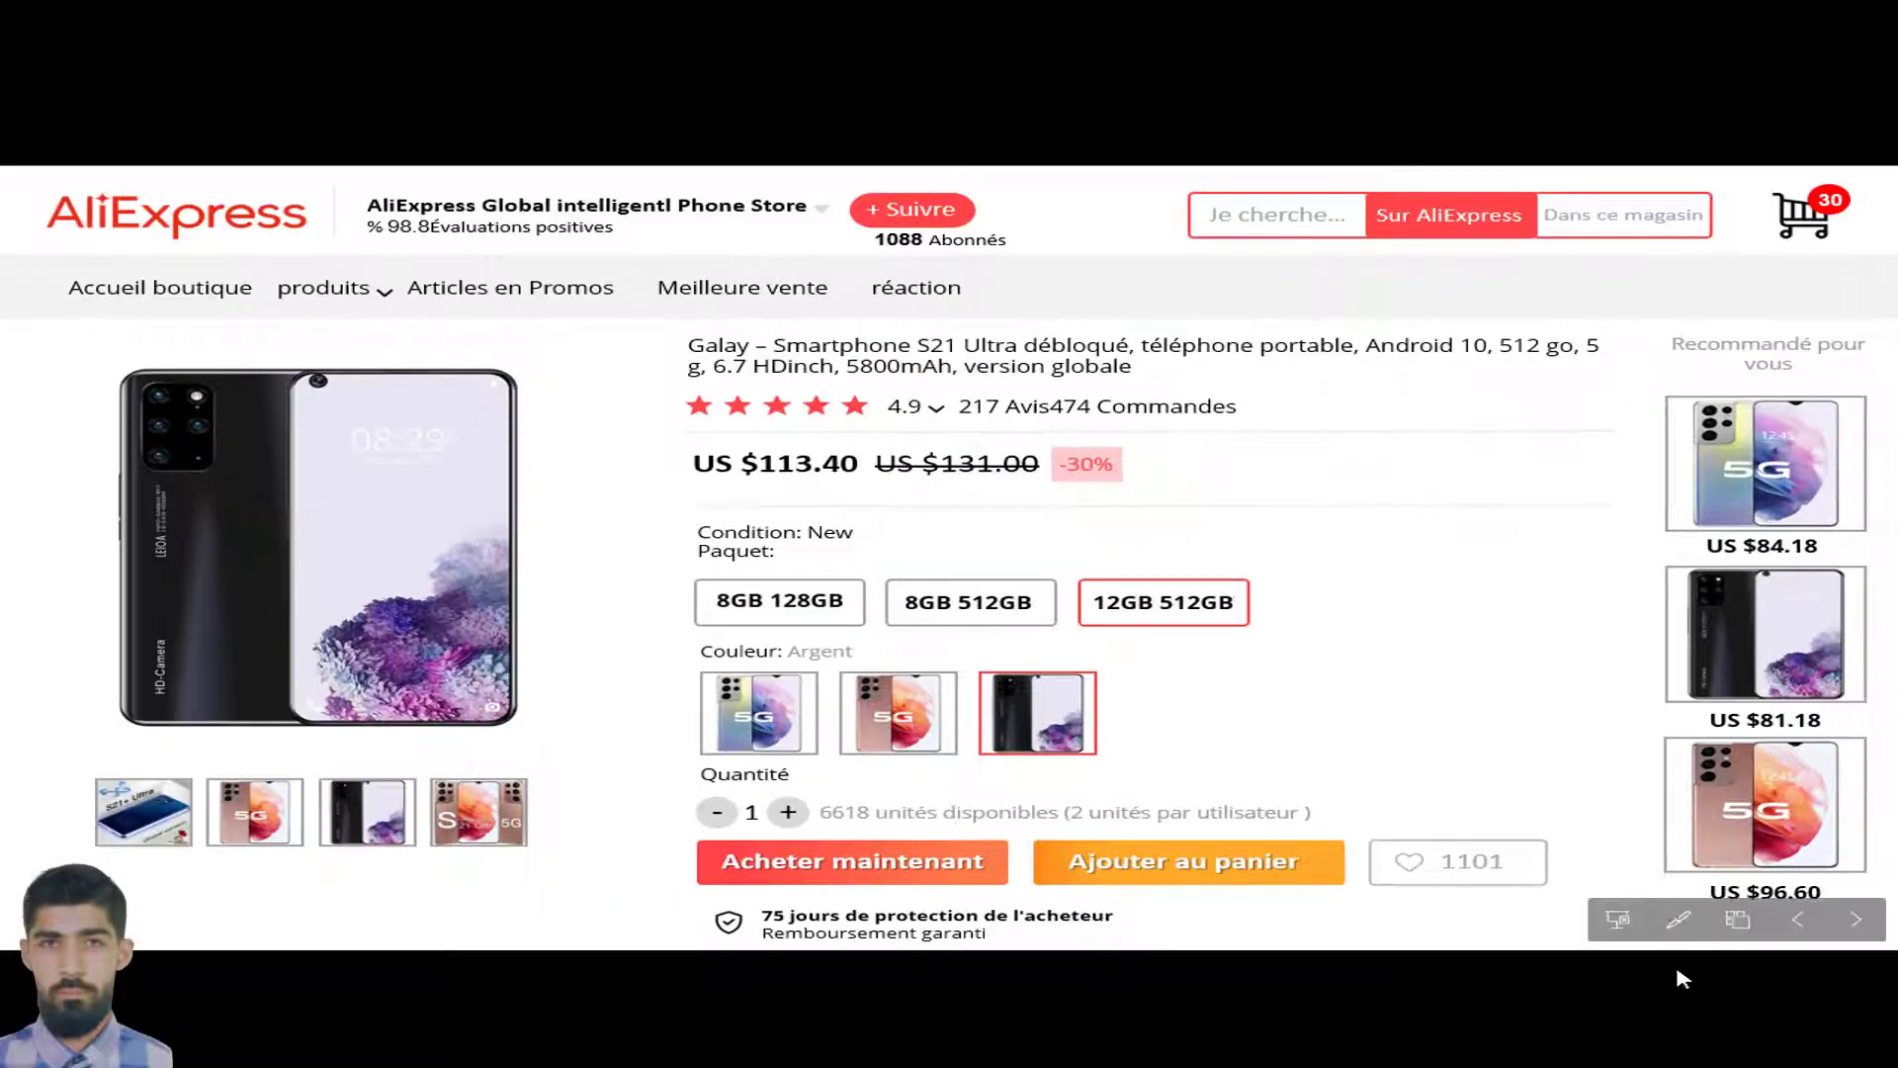
mouse_move(1225, 824)
left_click(159, 835)
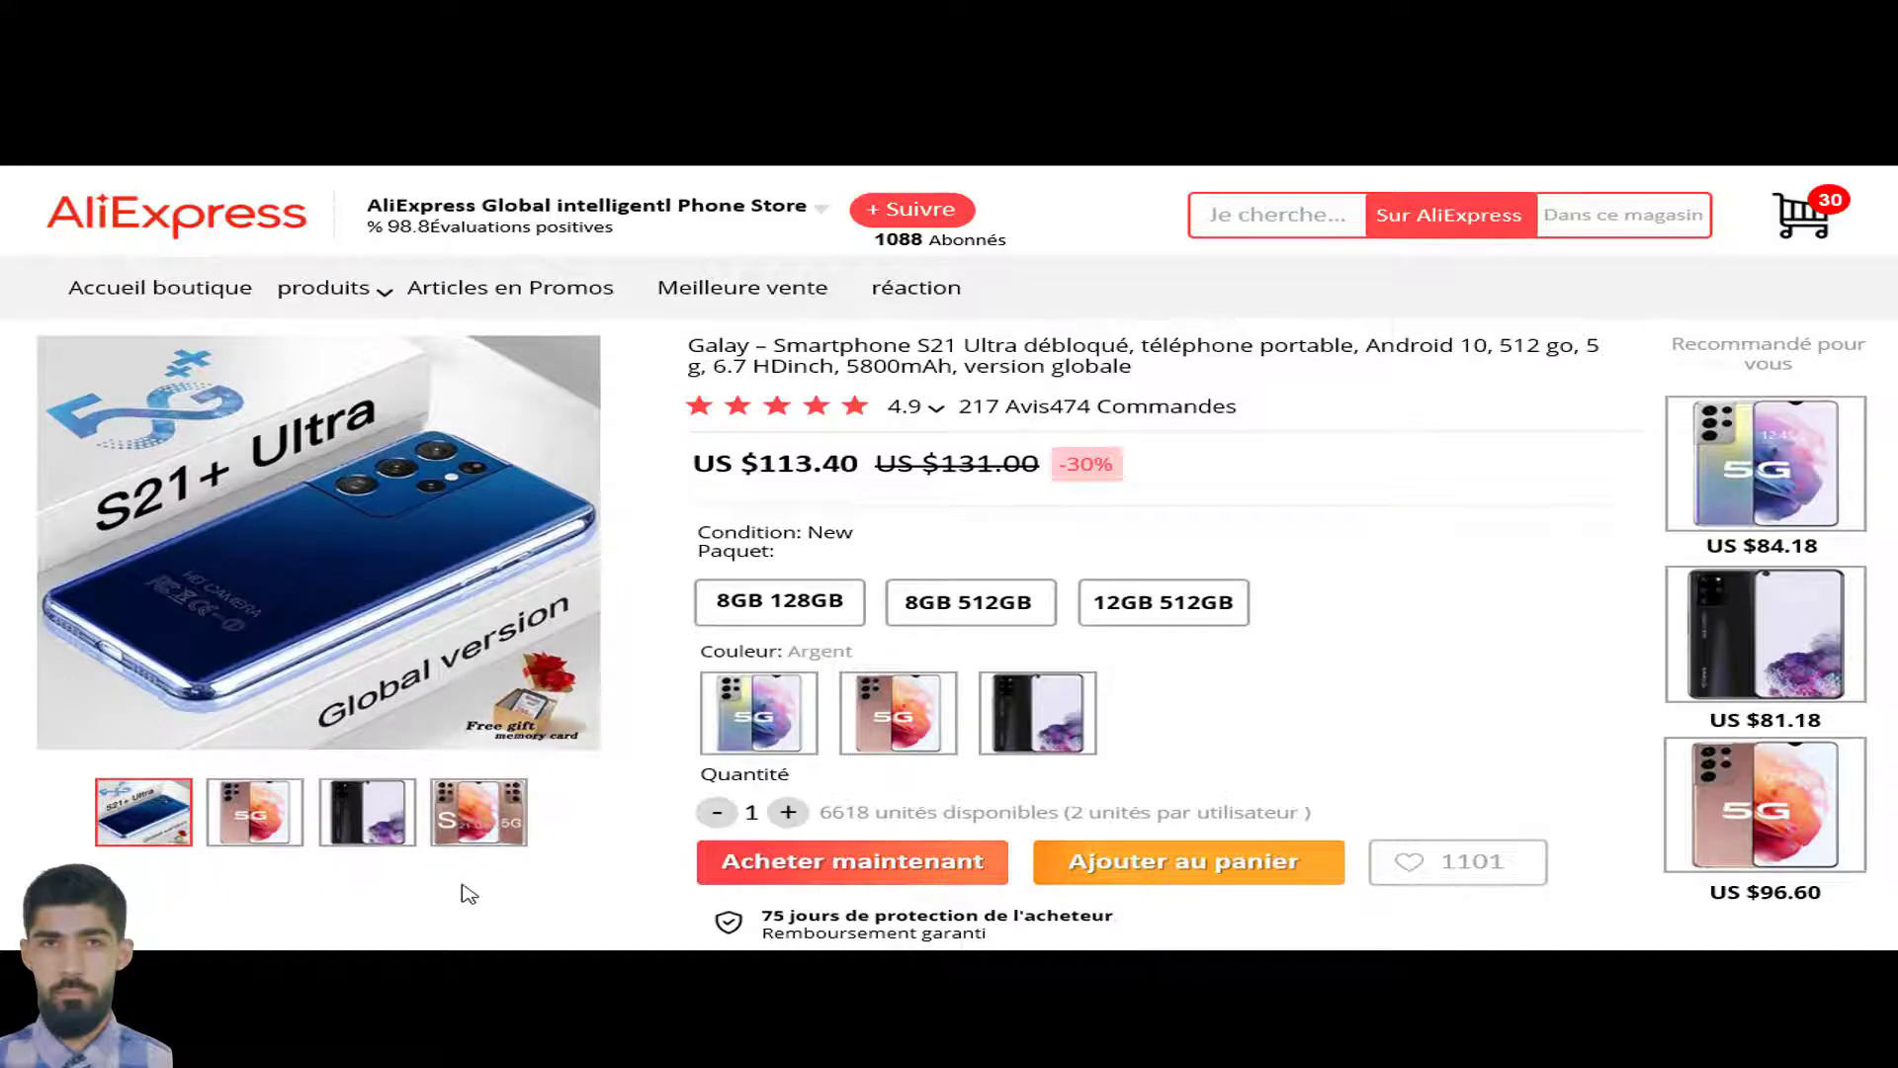
key("Escape")
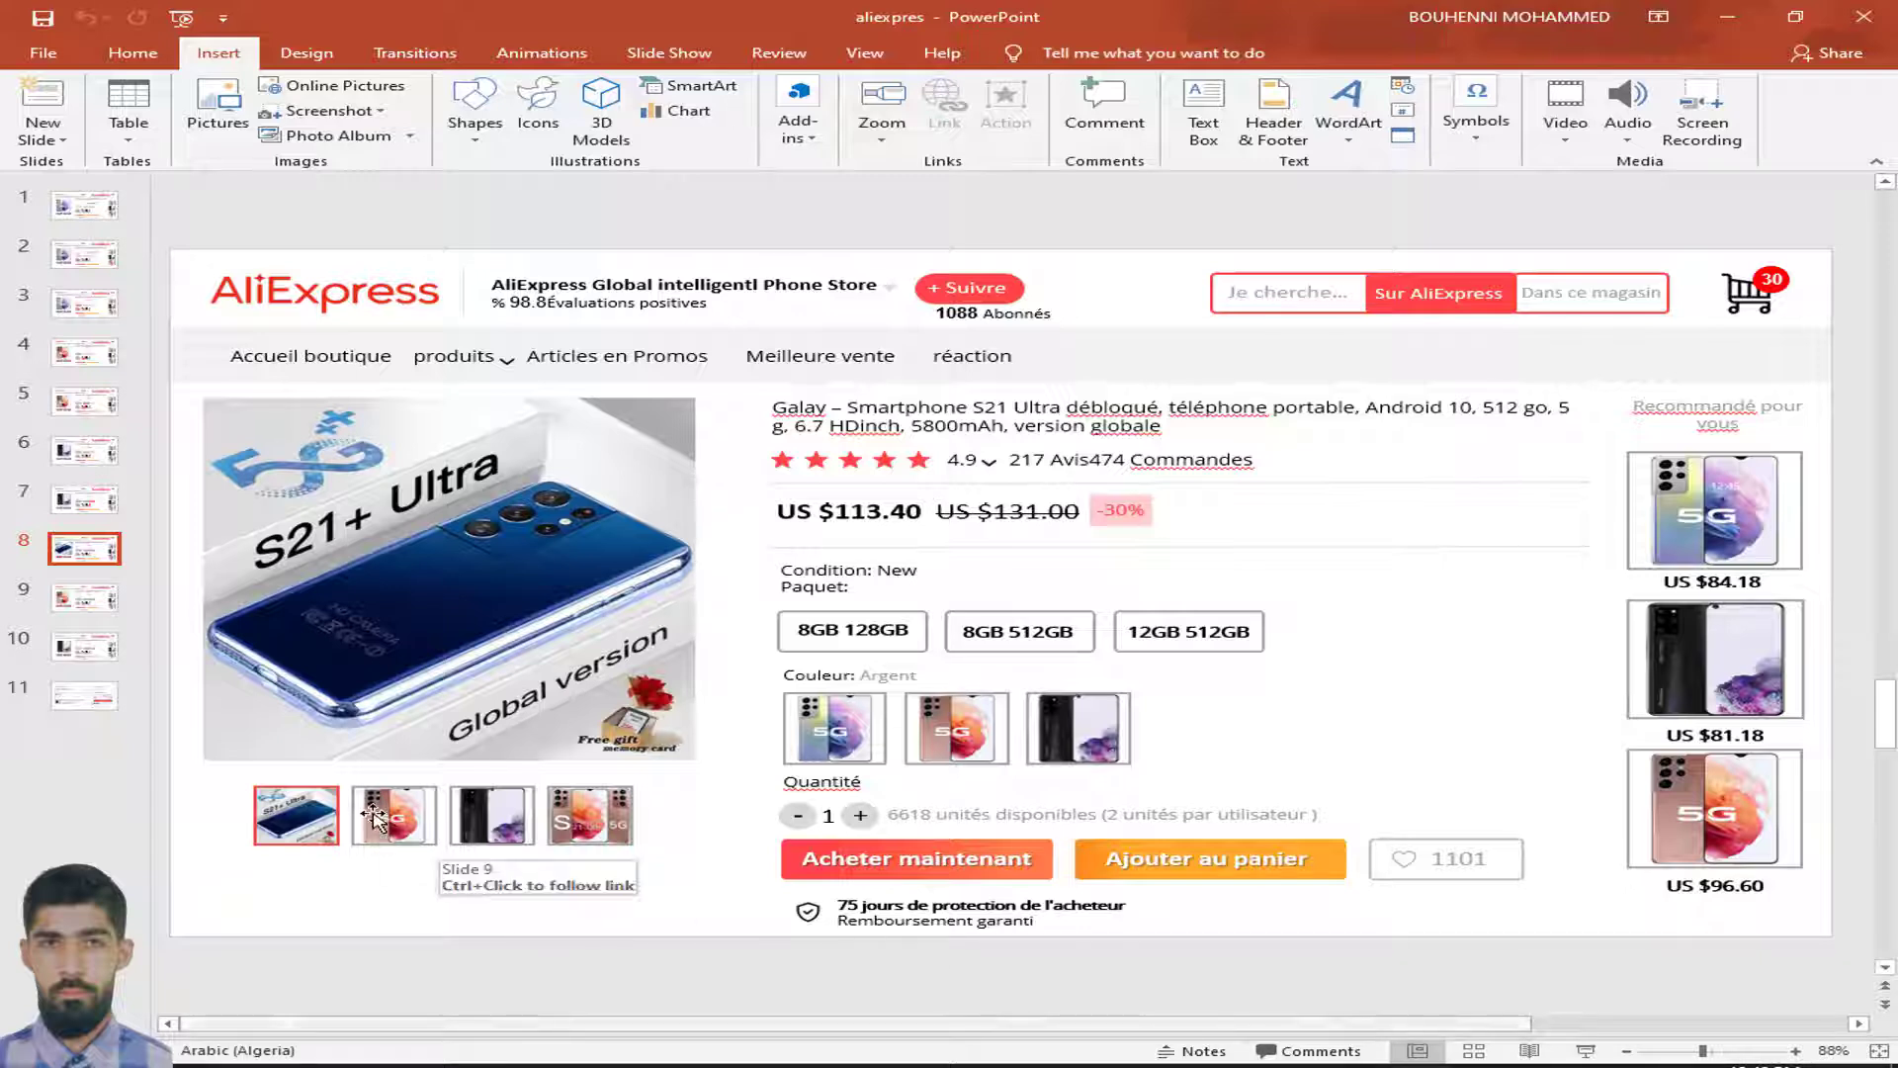
Give the second gallery thumbnail on slide 8, the pink phone, a Hyperlink-to action targeting 9. Slide 9
left_click(420, 813)
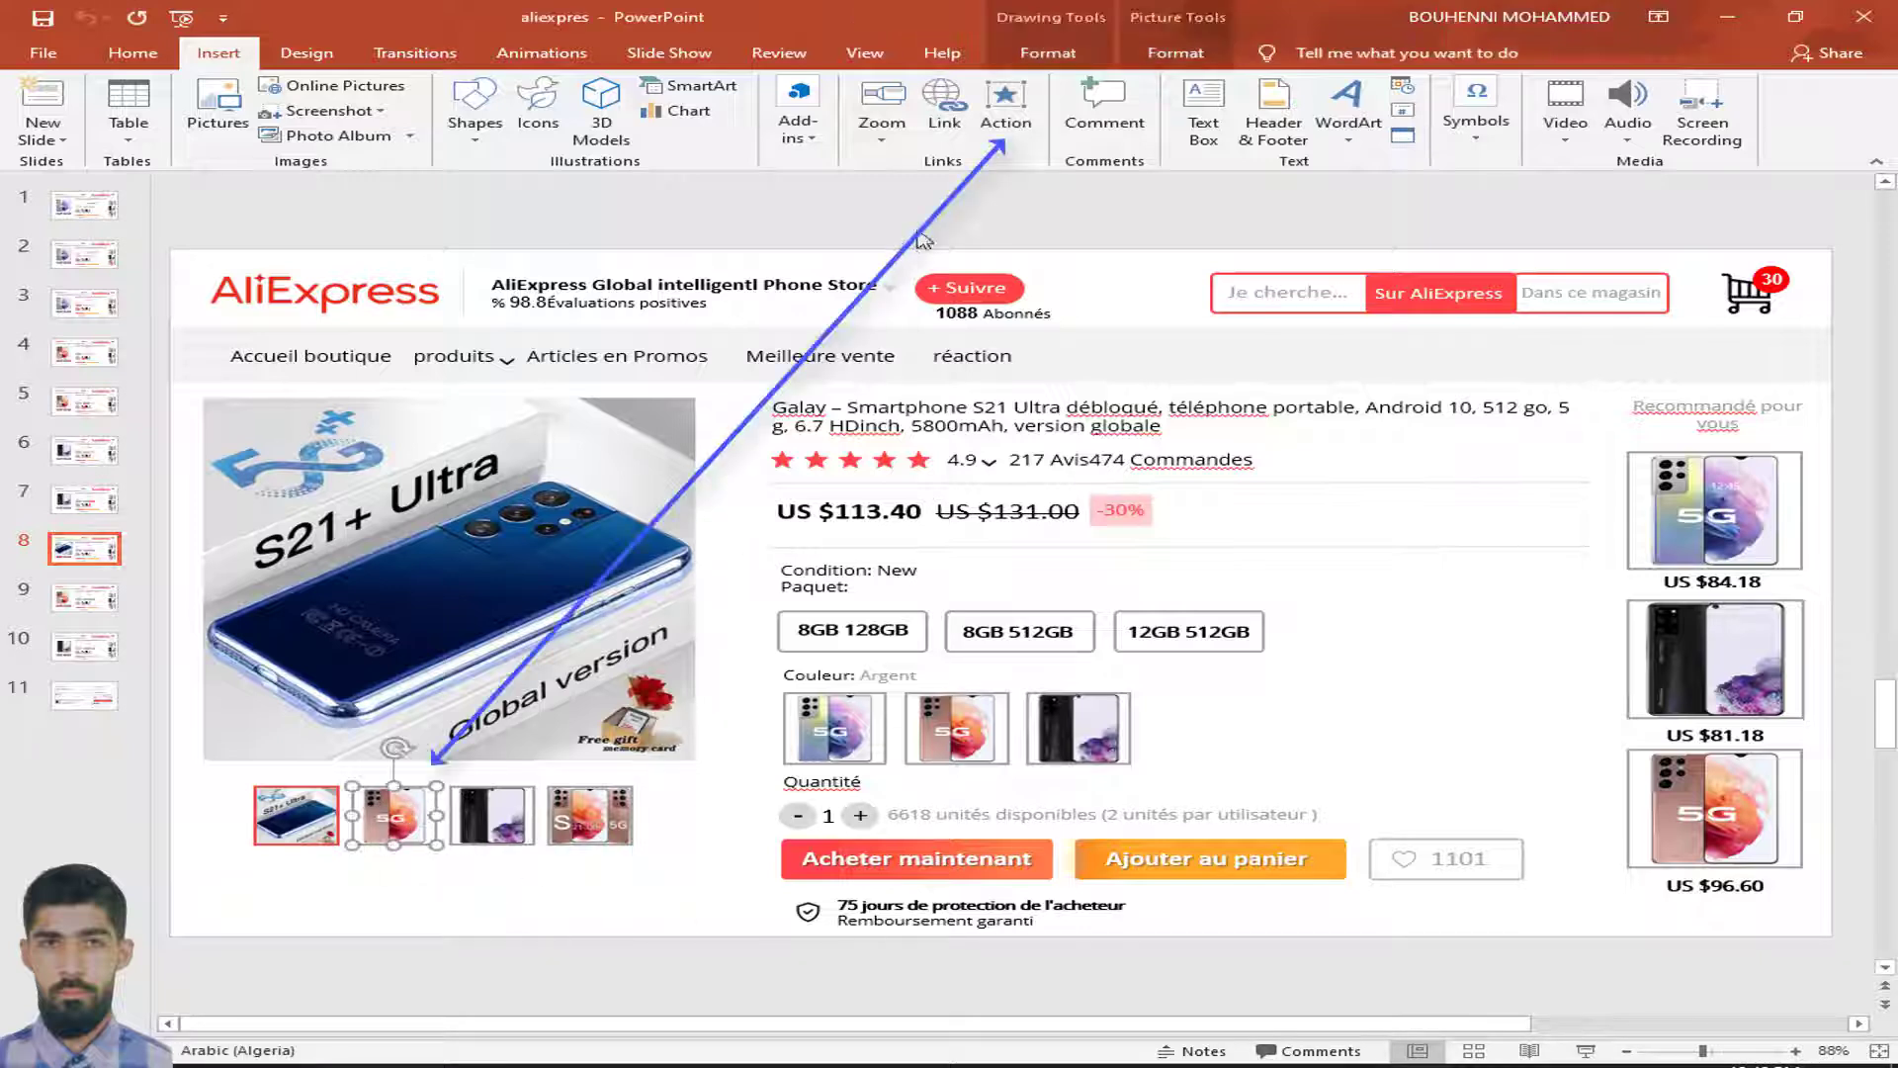
left_click(1007, 109)
left_click(958, 471)
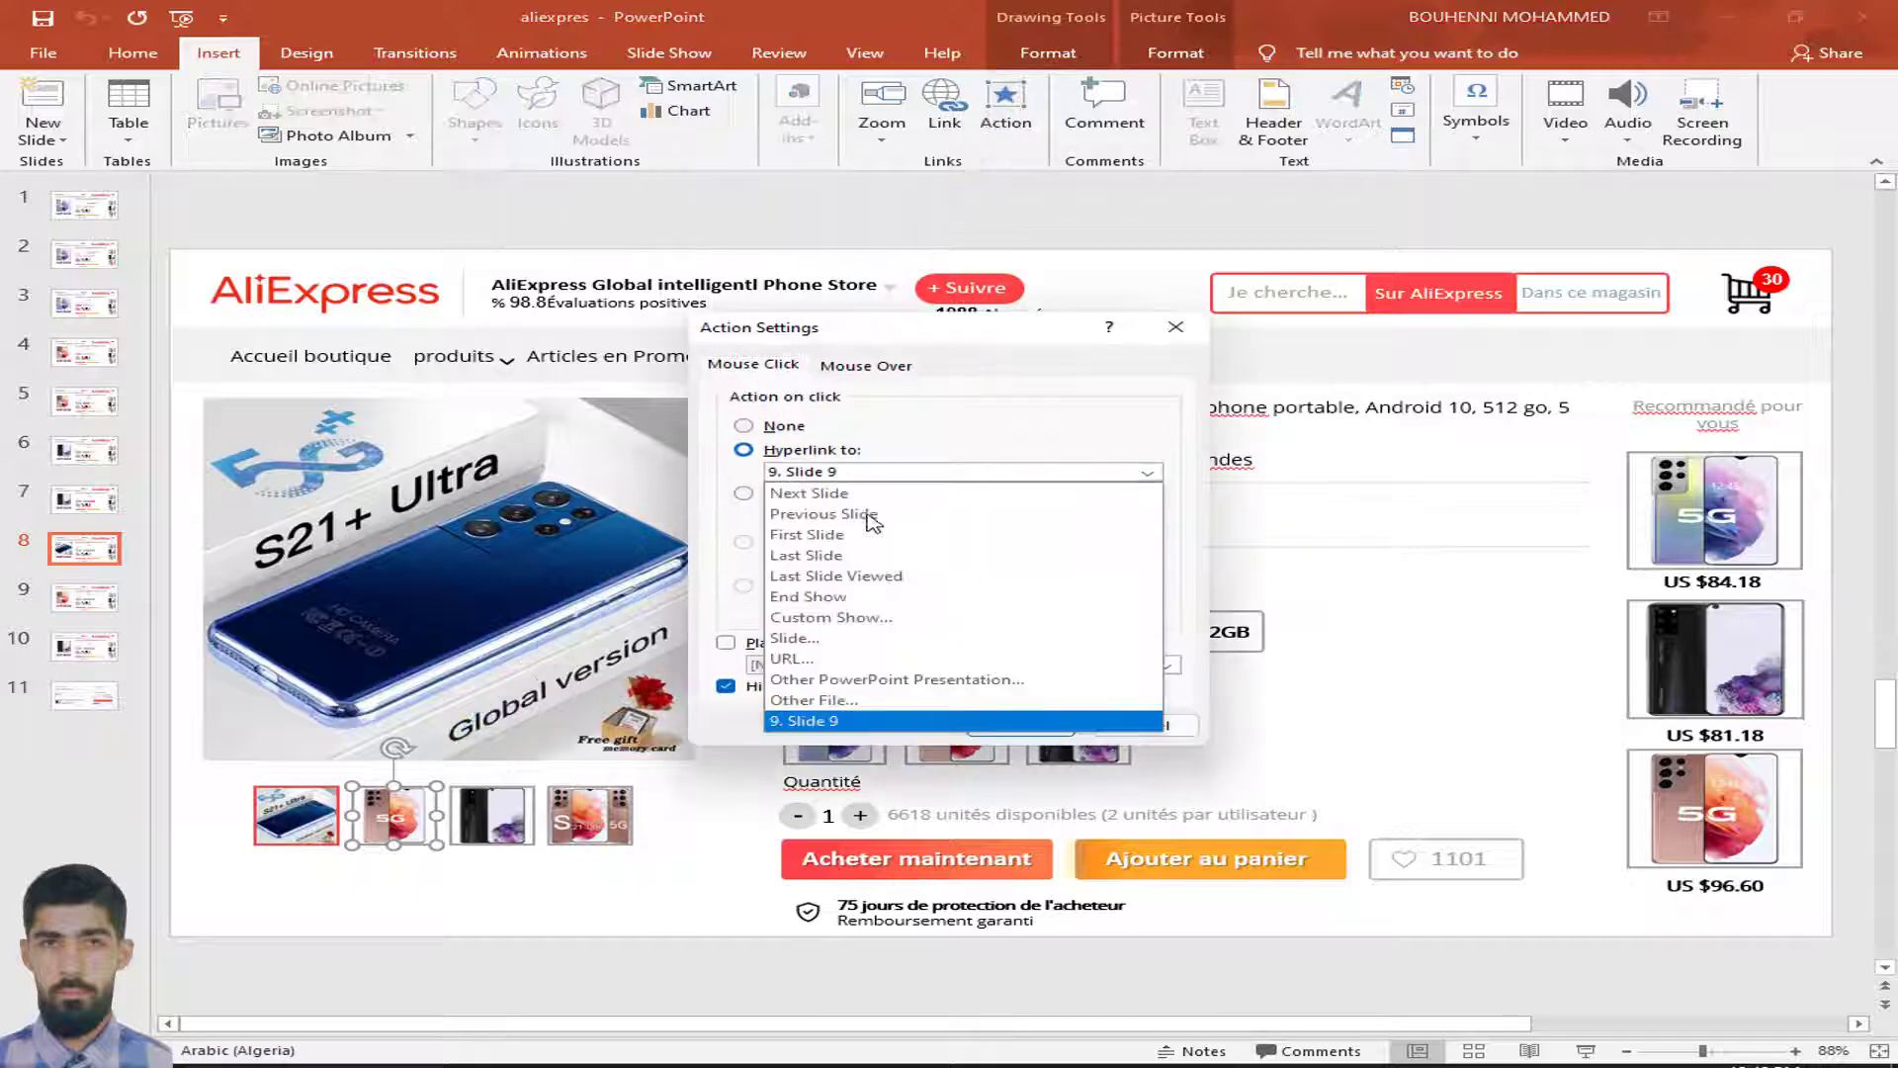
left_click(857, 641)
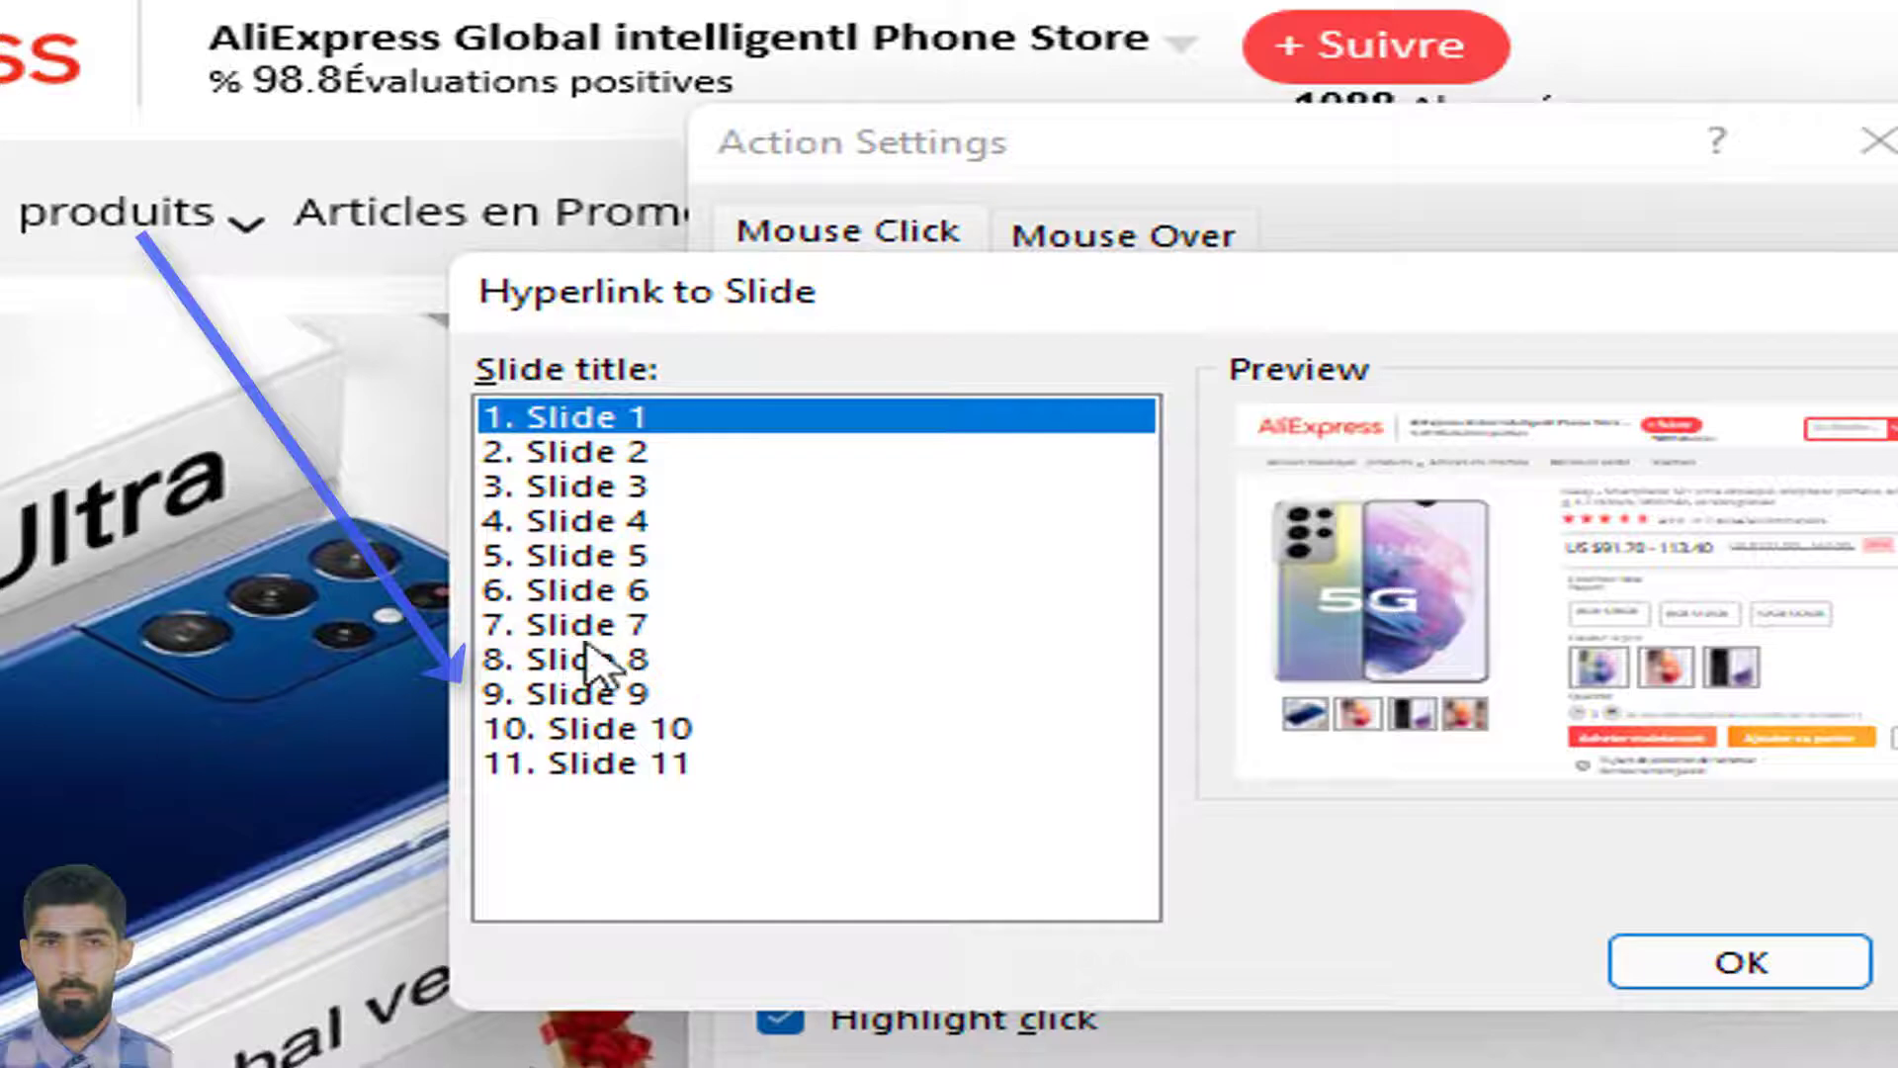
left_click(591, 695)
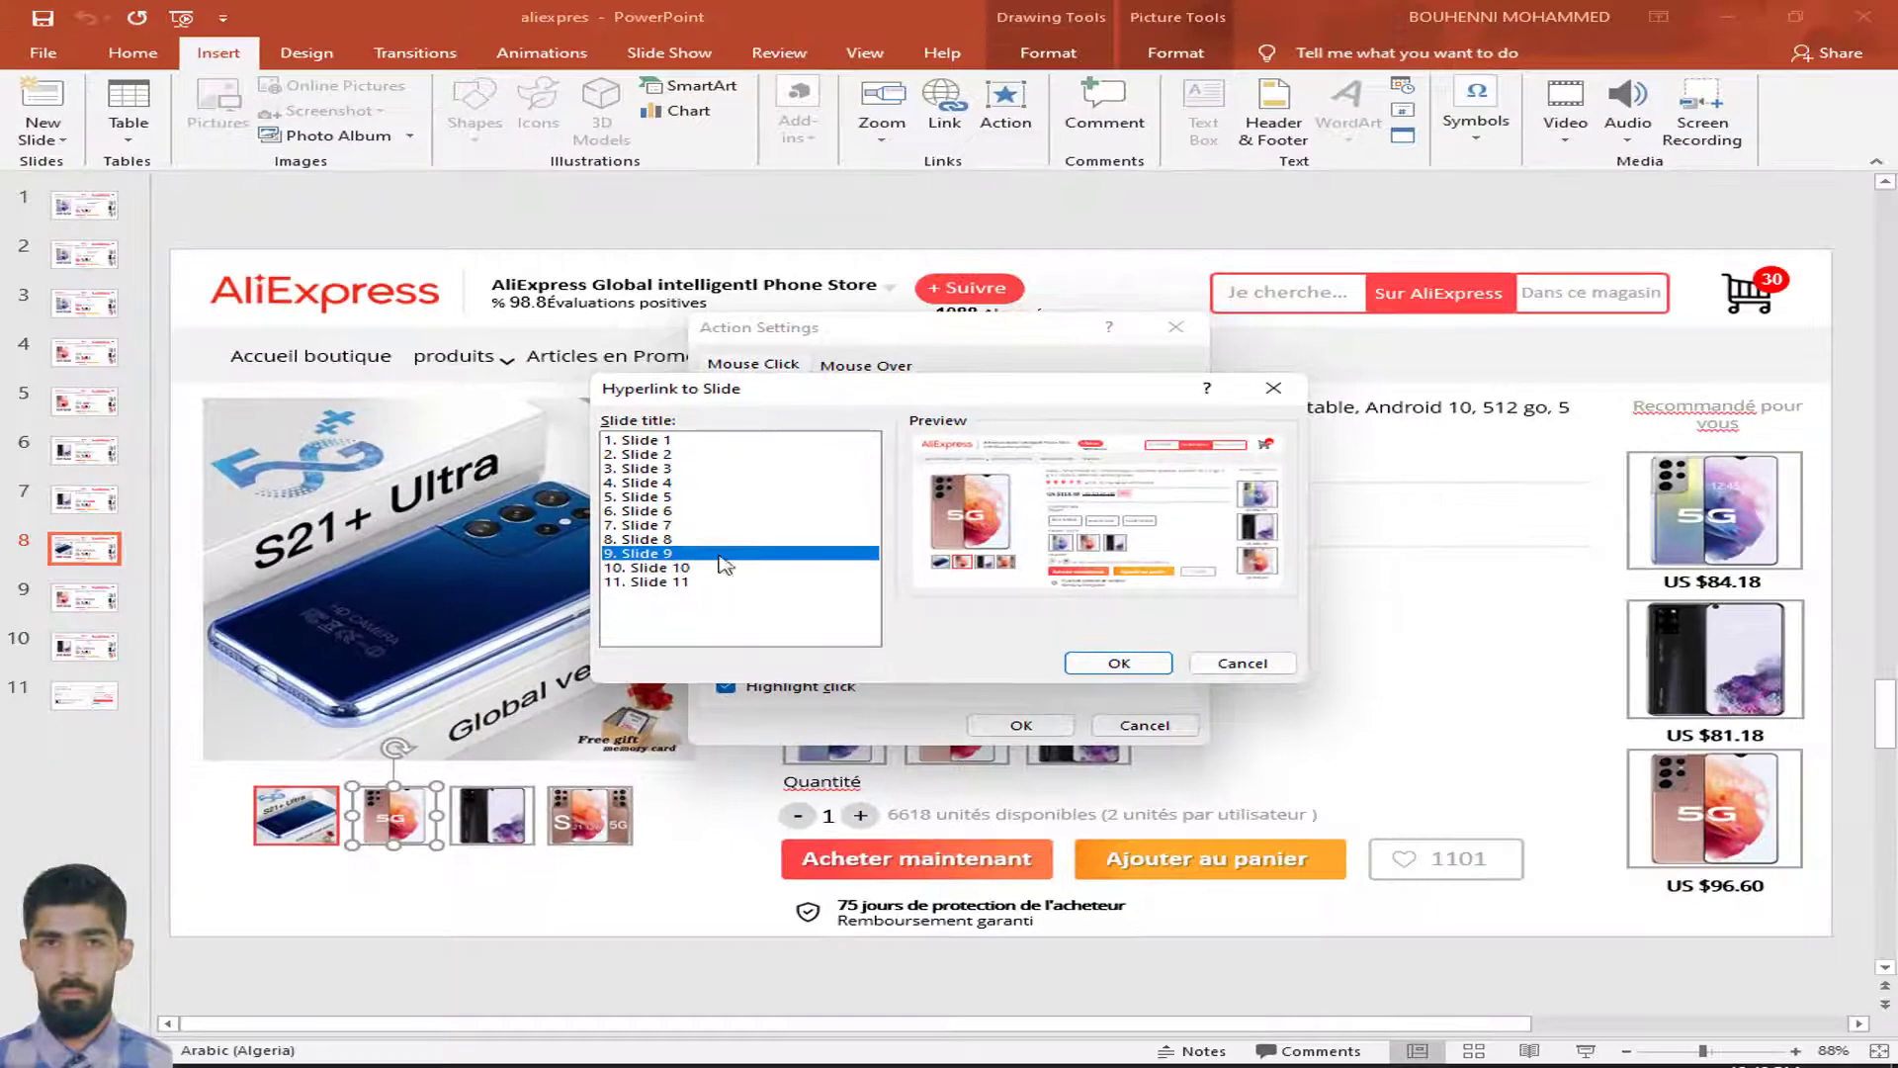
left_click(1270, 392)
left_click(1176, 327)
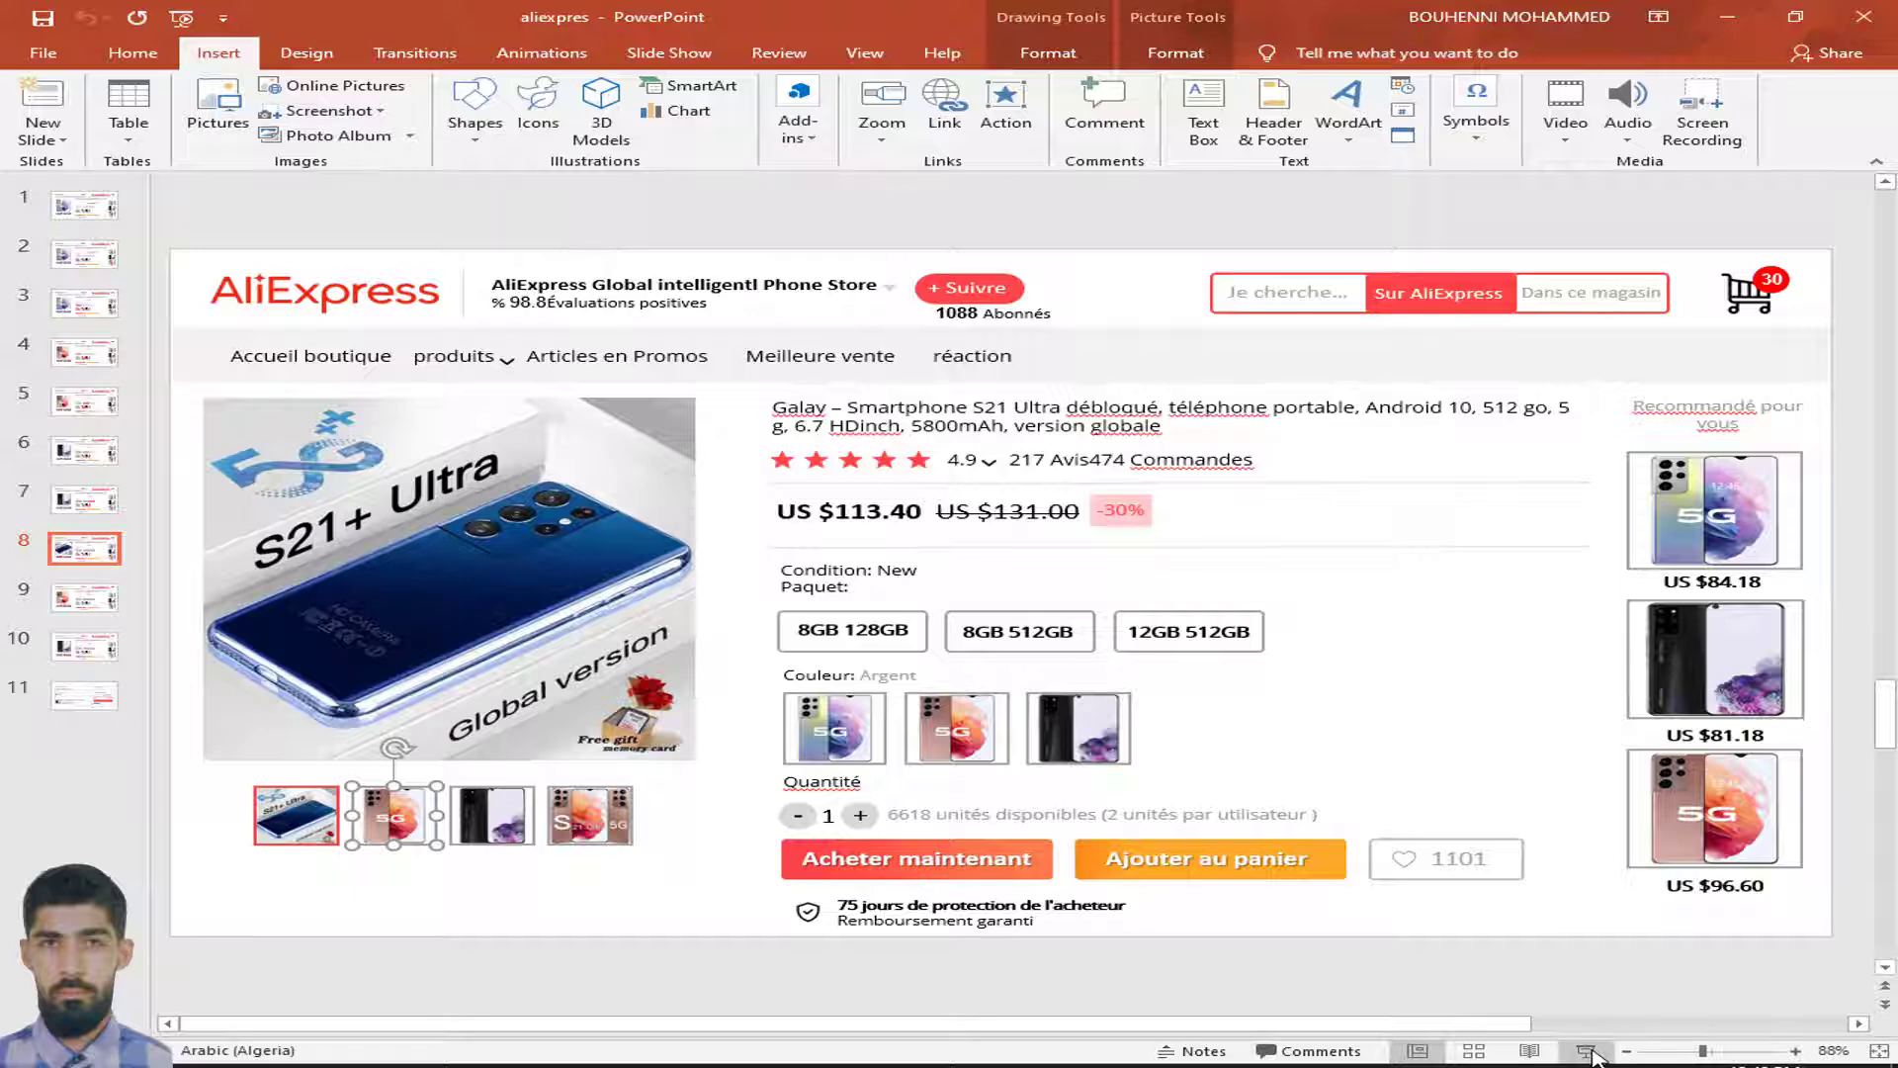
Run the show from slide 8, confirm the pink thumbnail opens slide 9's rose-gold 5G phone, then exit
left_click(1585, 1052)
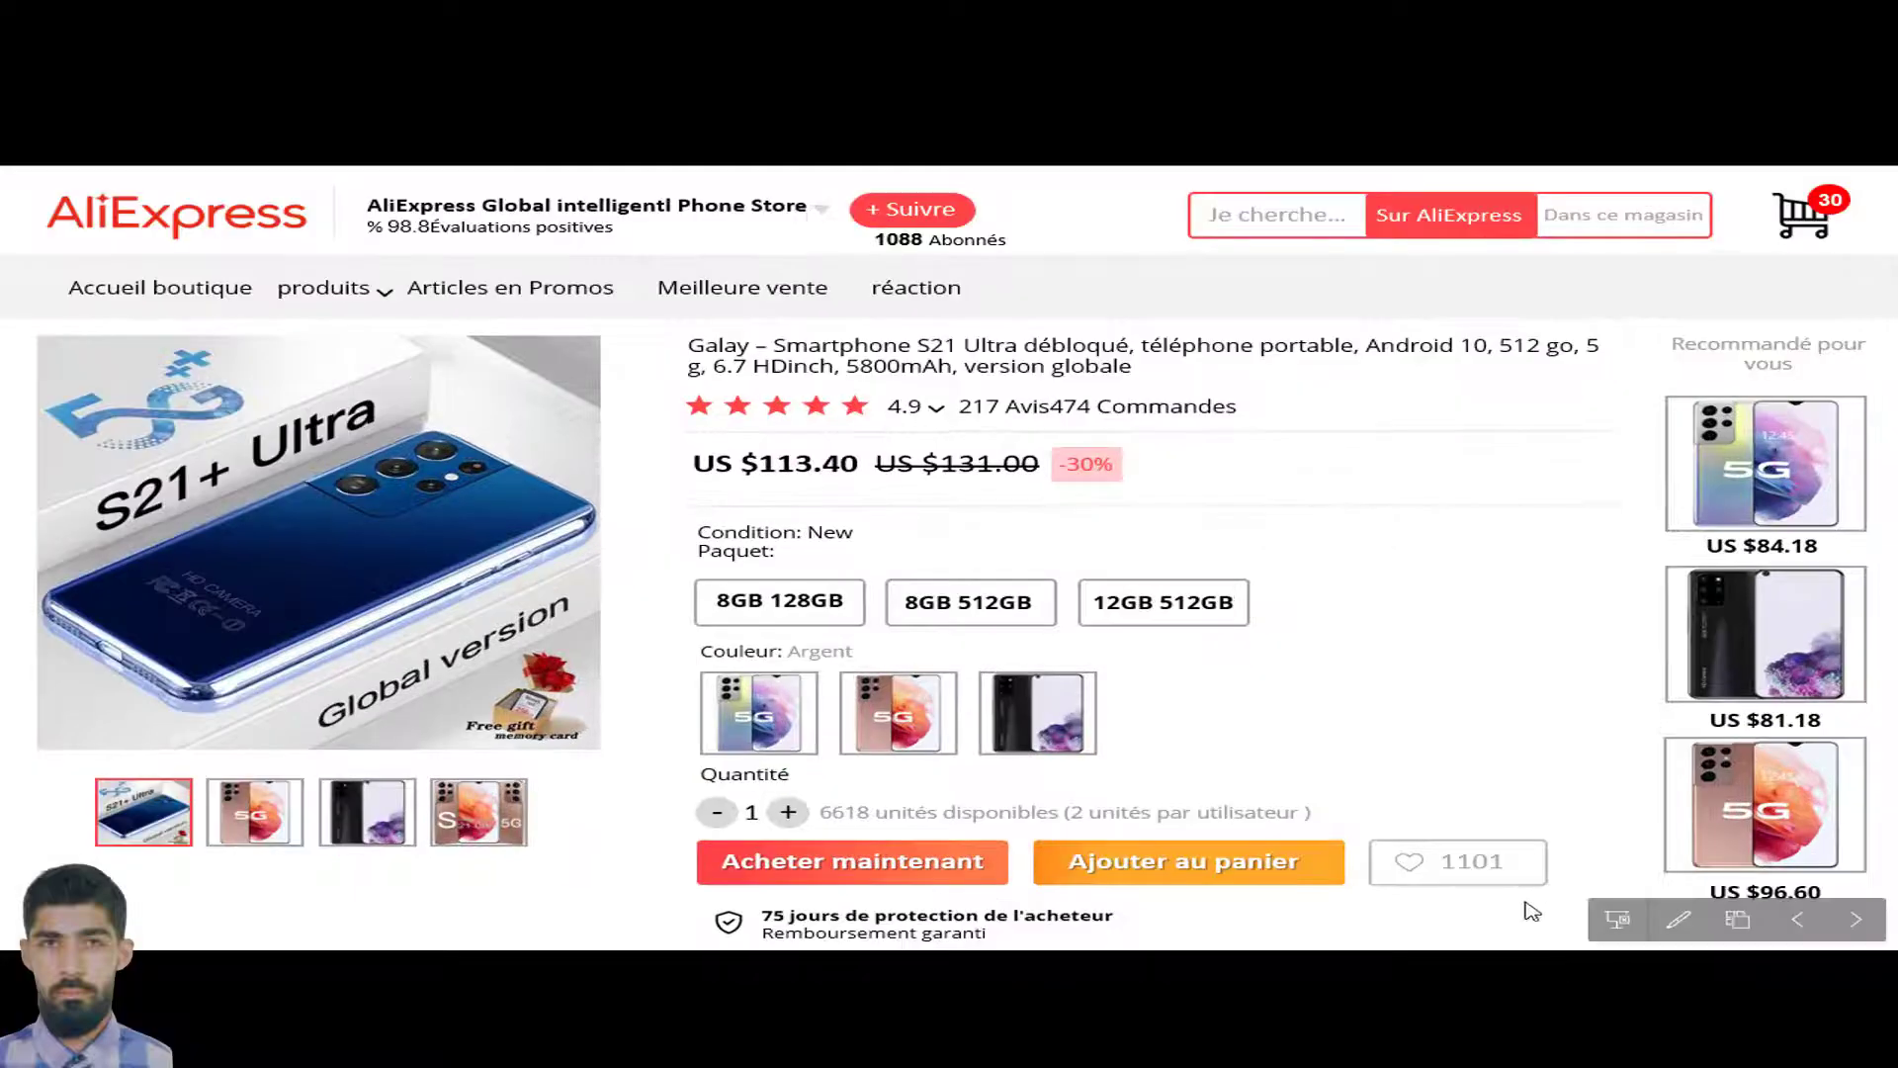
left_click(255, 817)
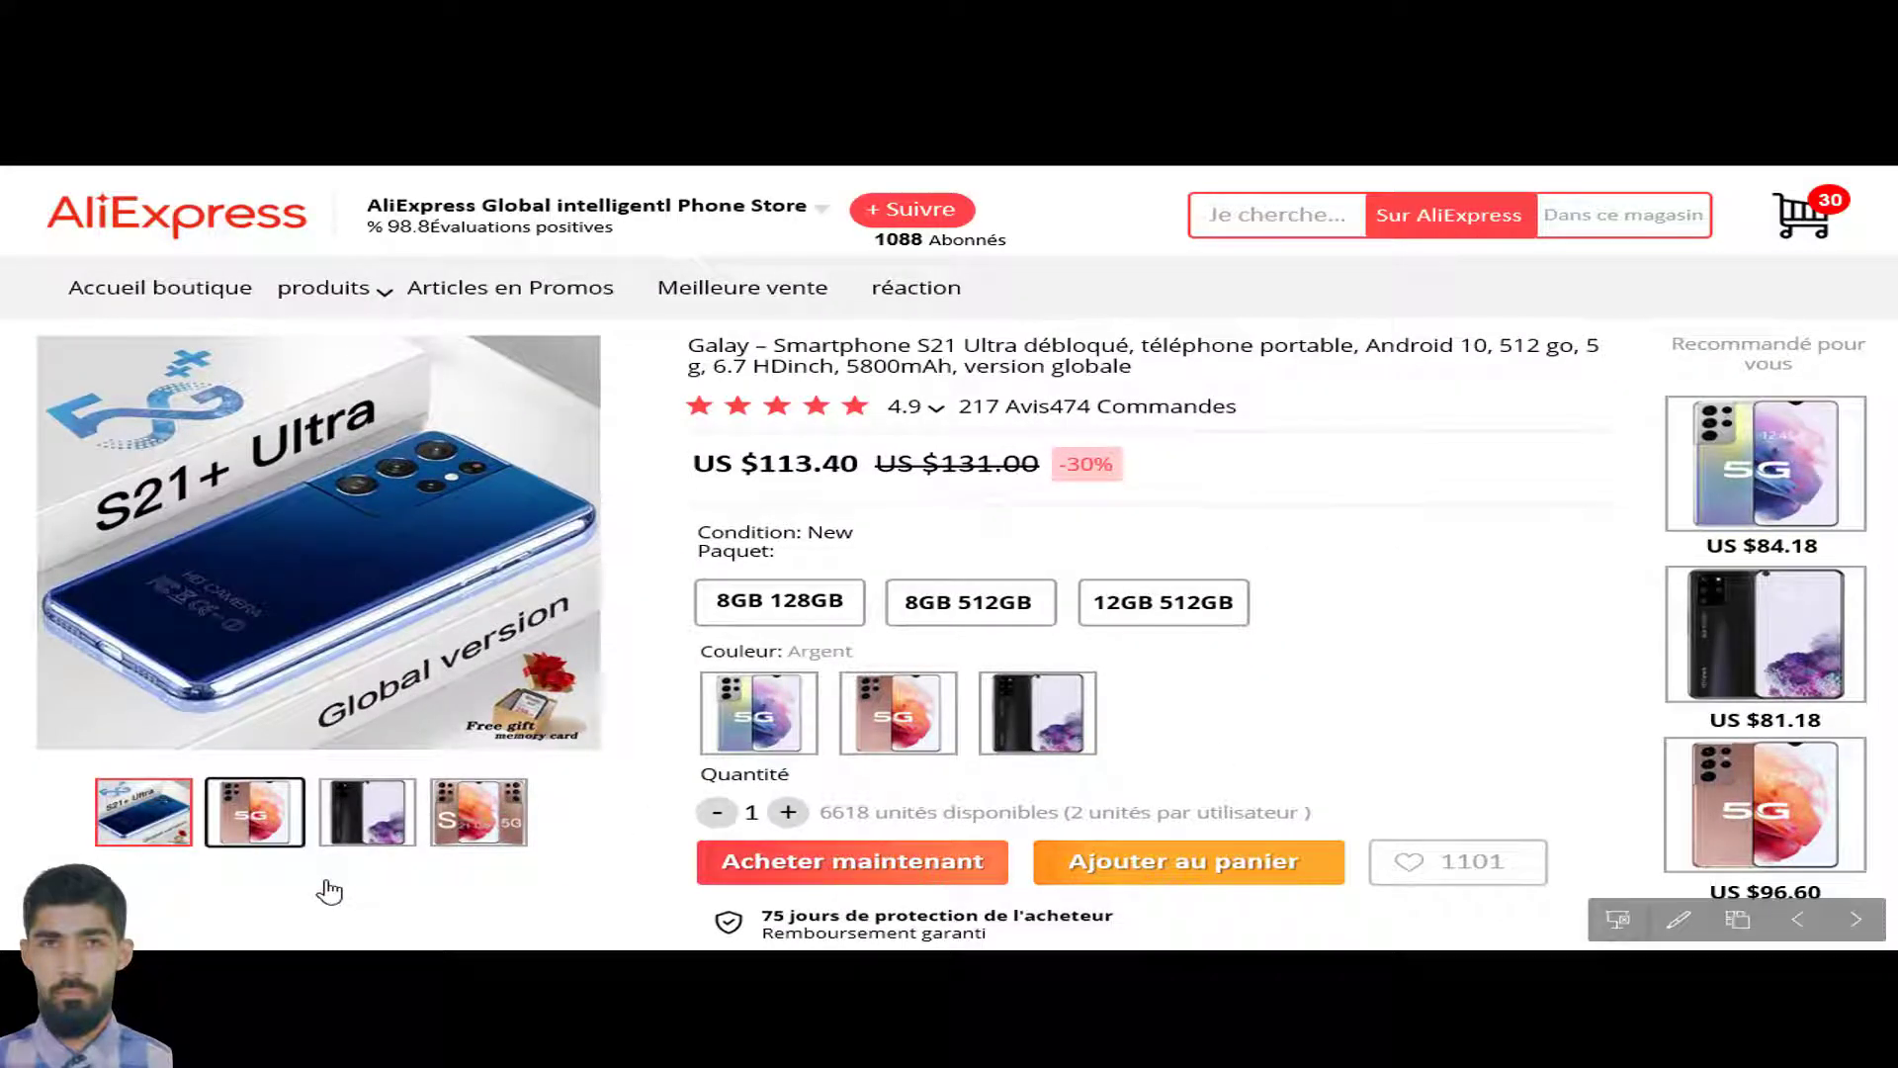
left_click(282, 847)
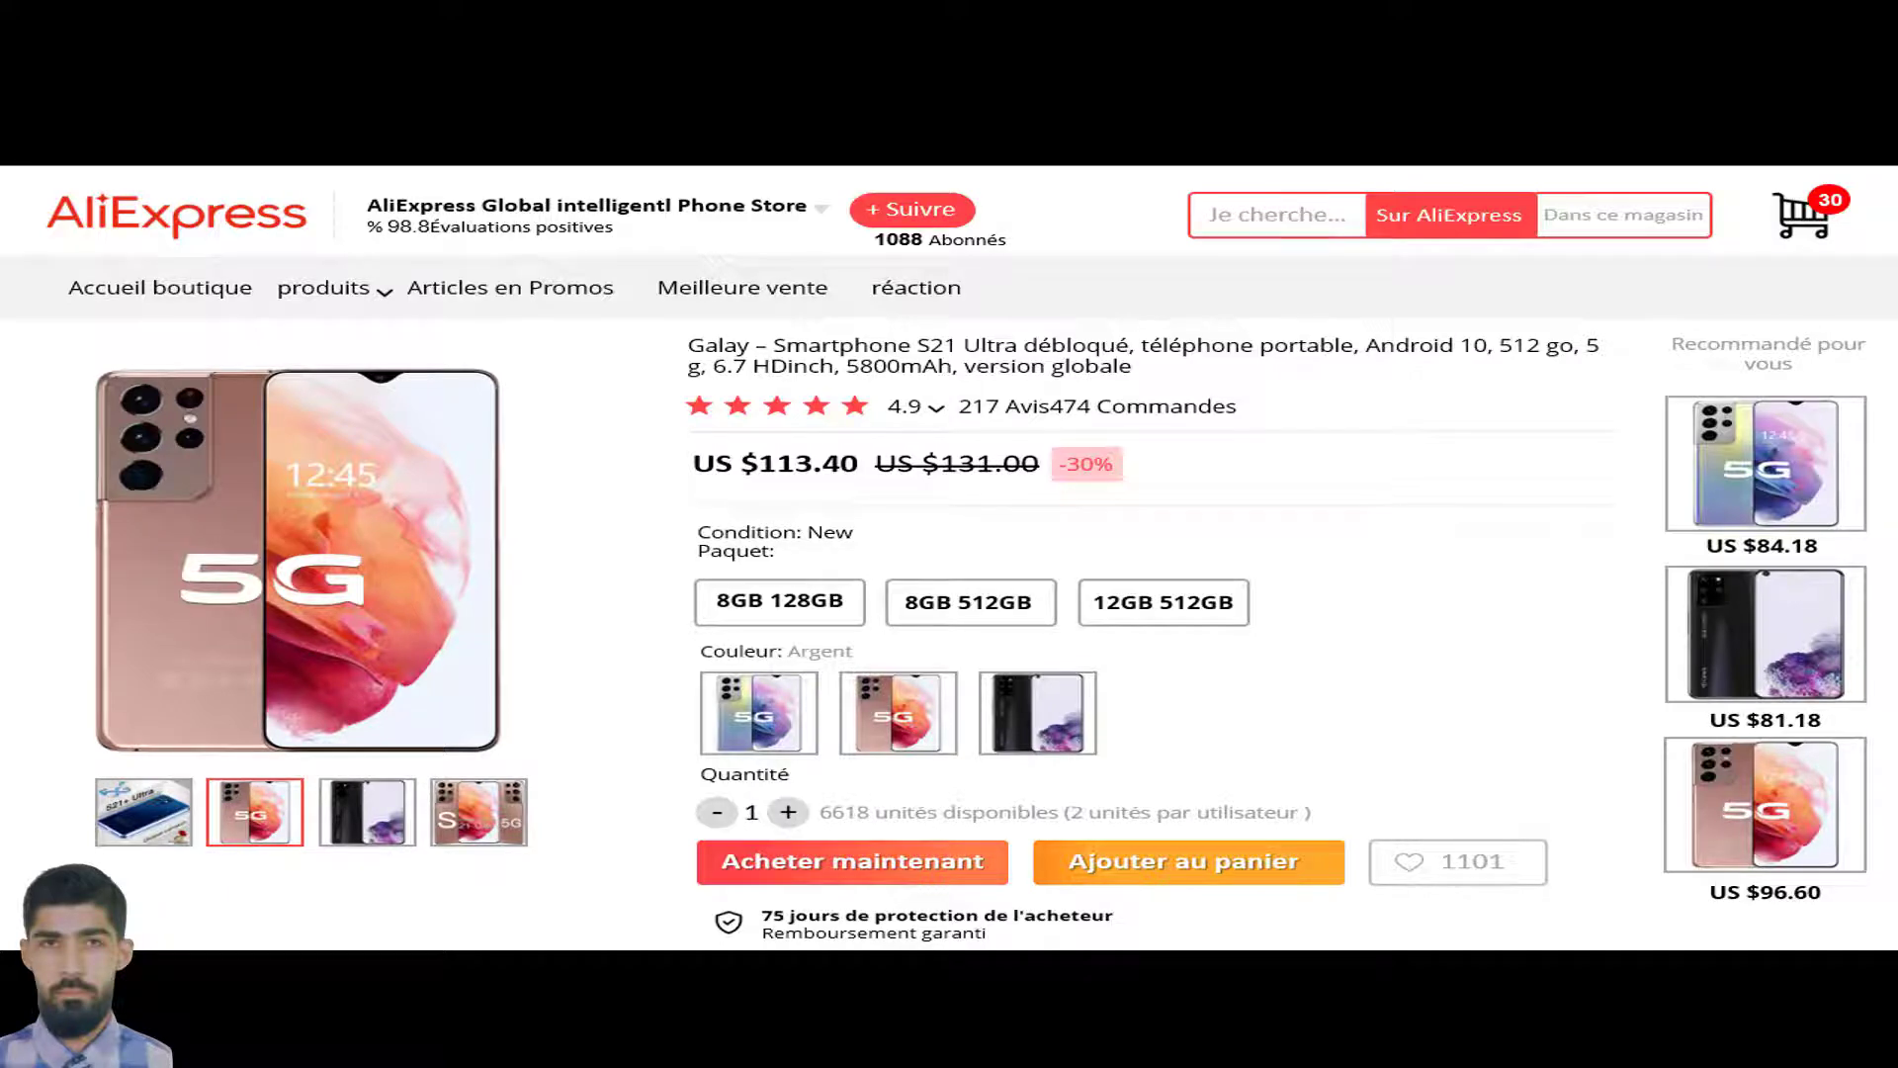
key("Escape")
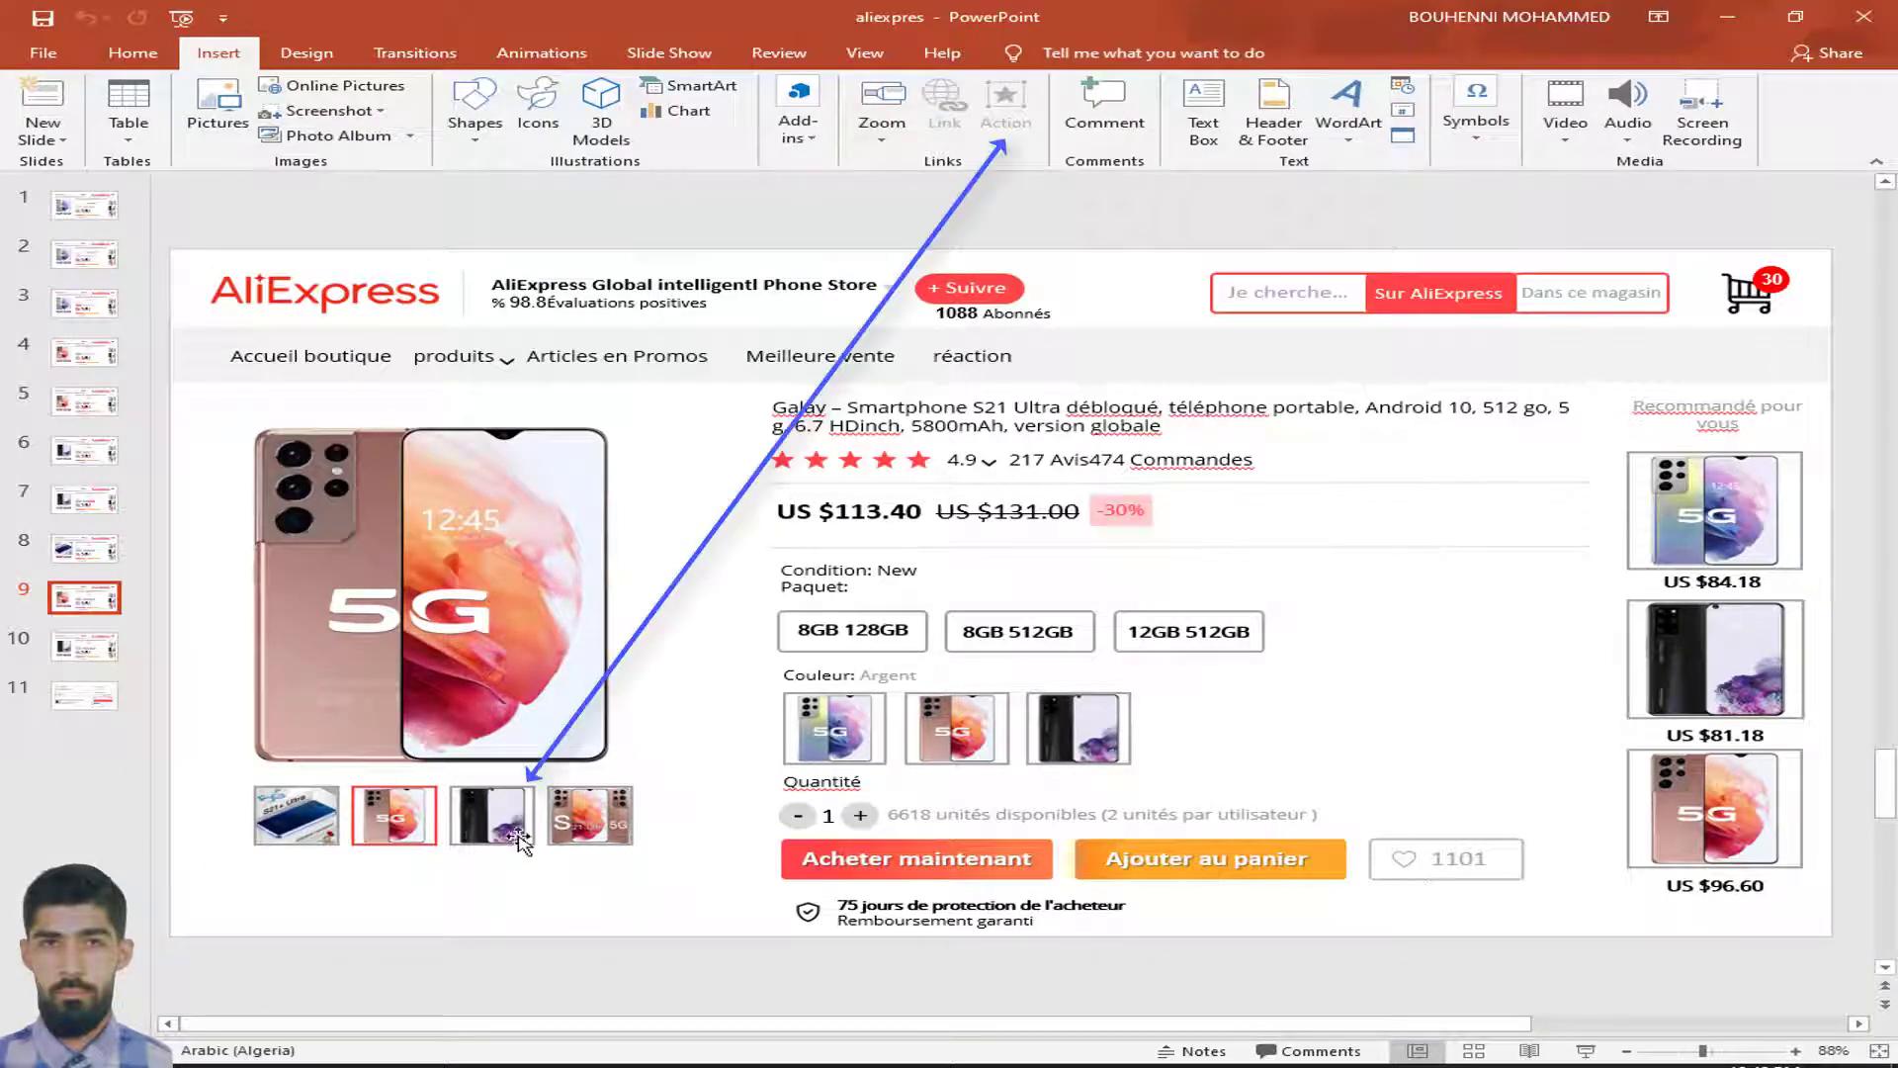
Give the third gallery thumbnail on slide 9, the black phone, a Hyperlink-to action targeting 10. Slide 10
left_click(506, 806)
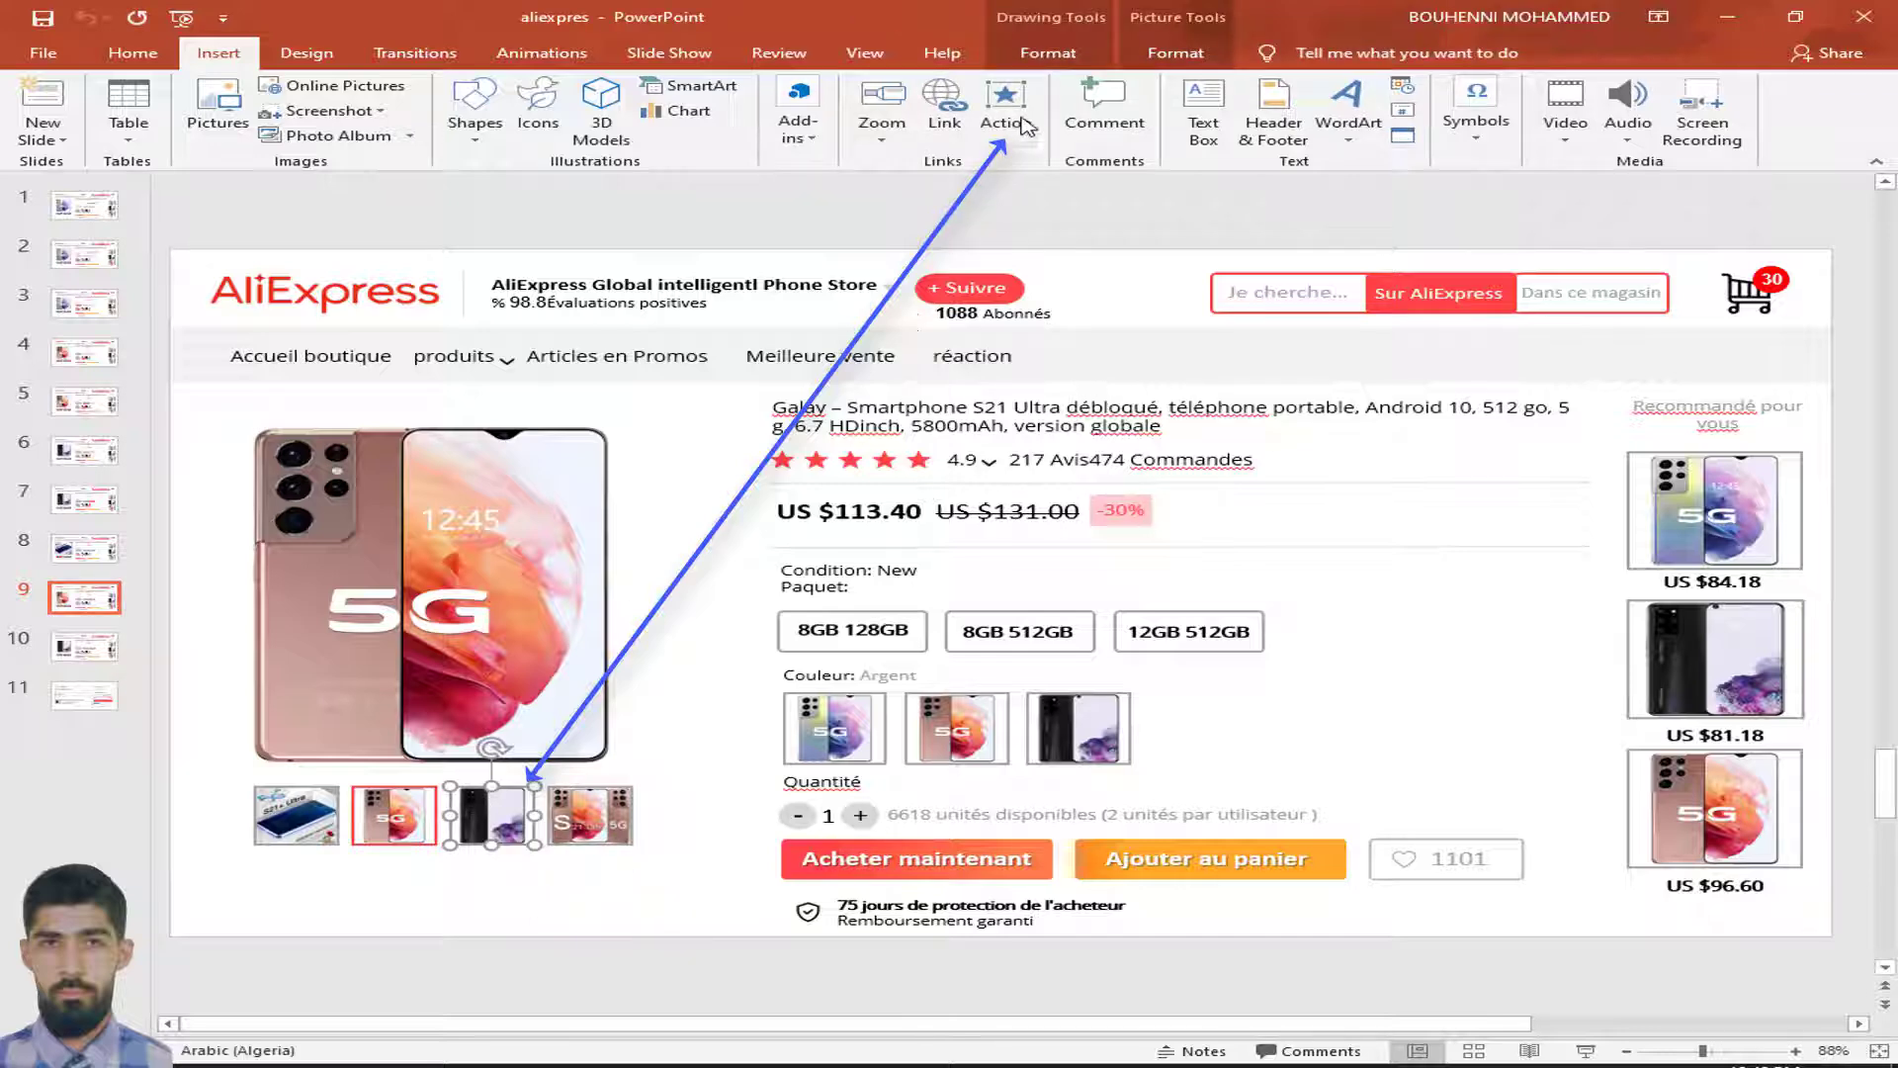
left_click(1005, 109)
left_click(791, 471)
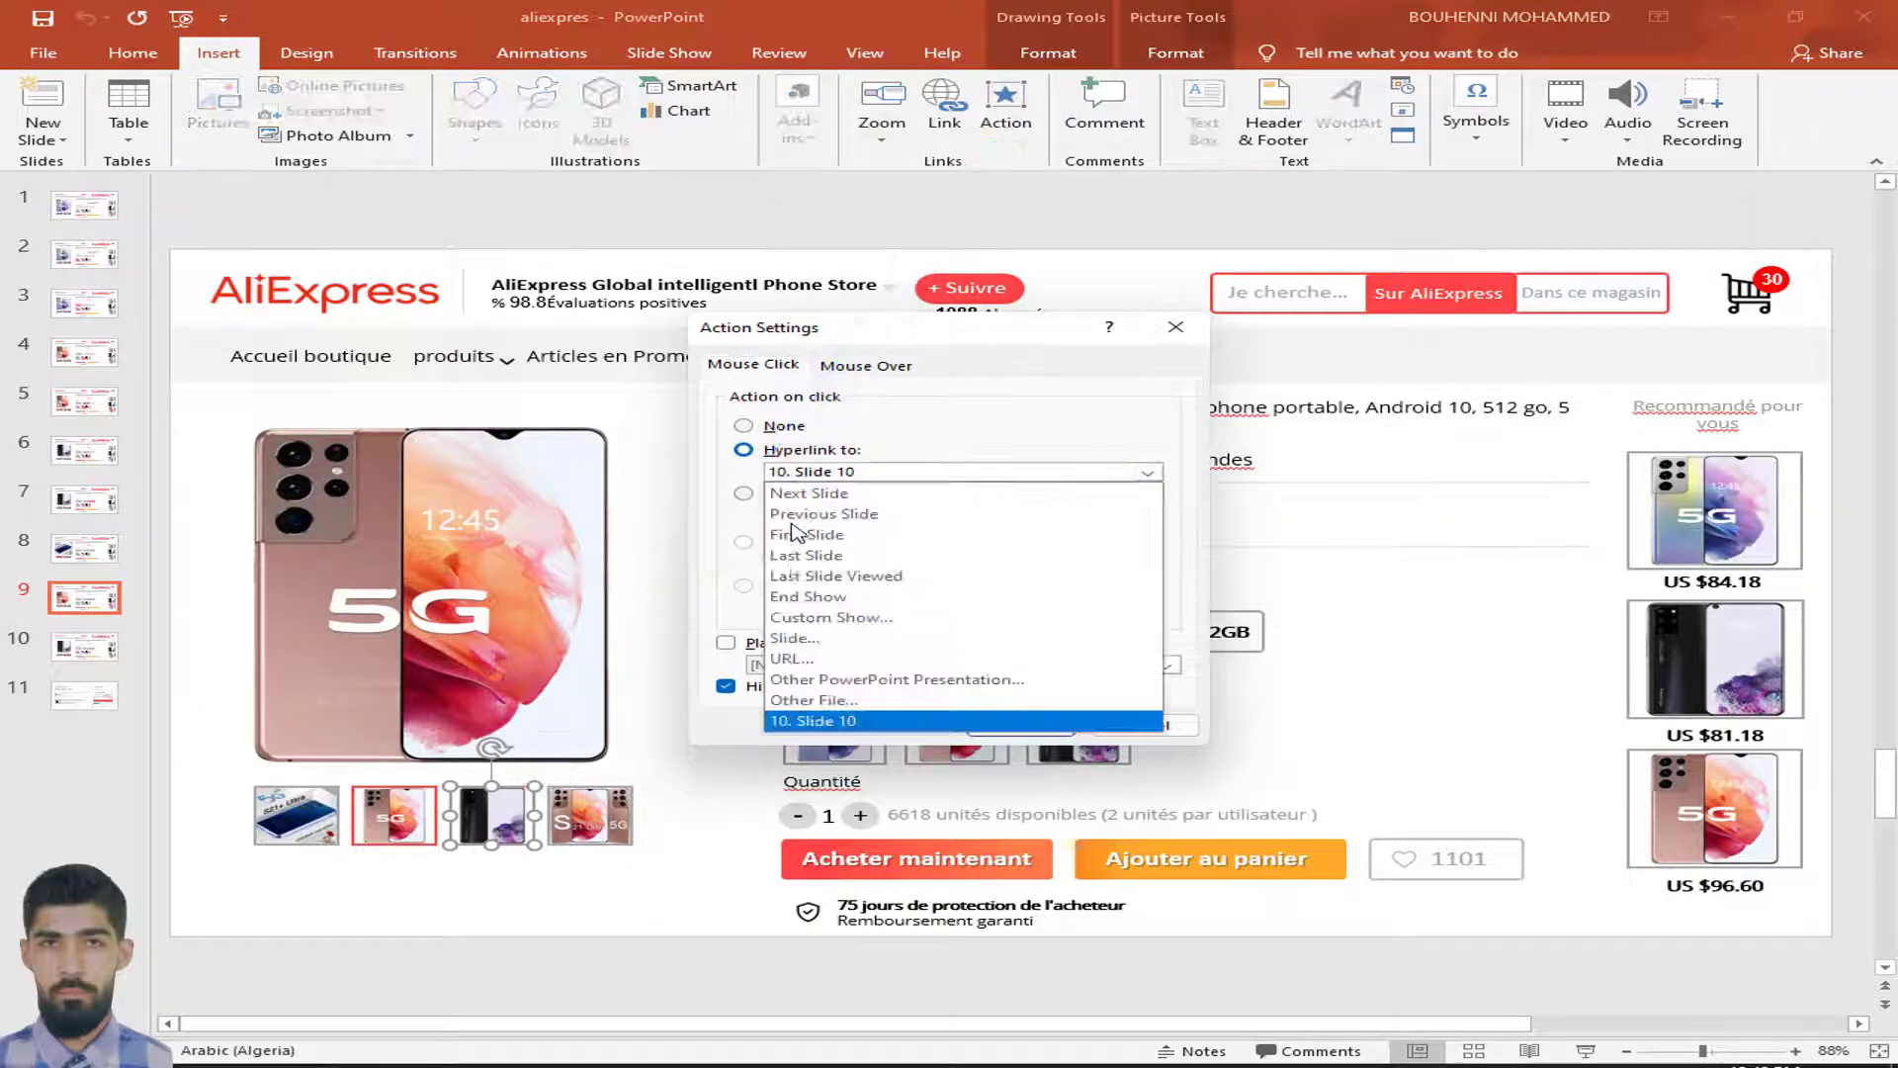
left_click(794, 638)
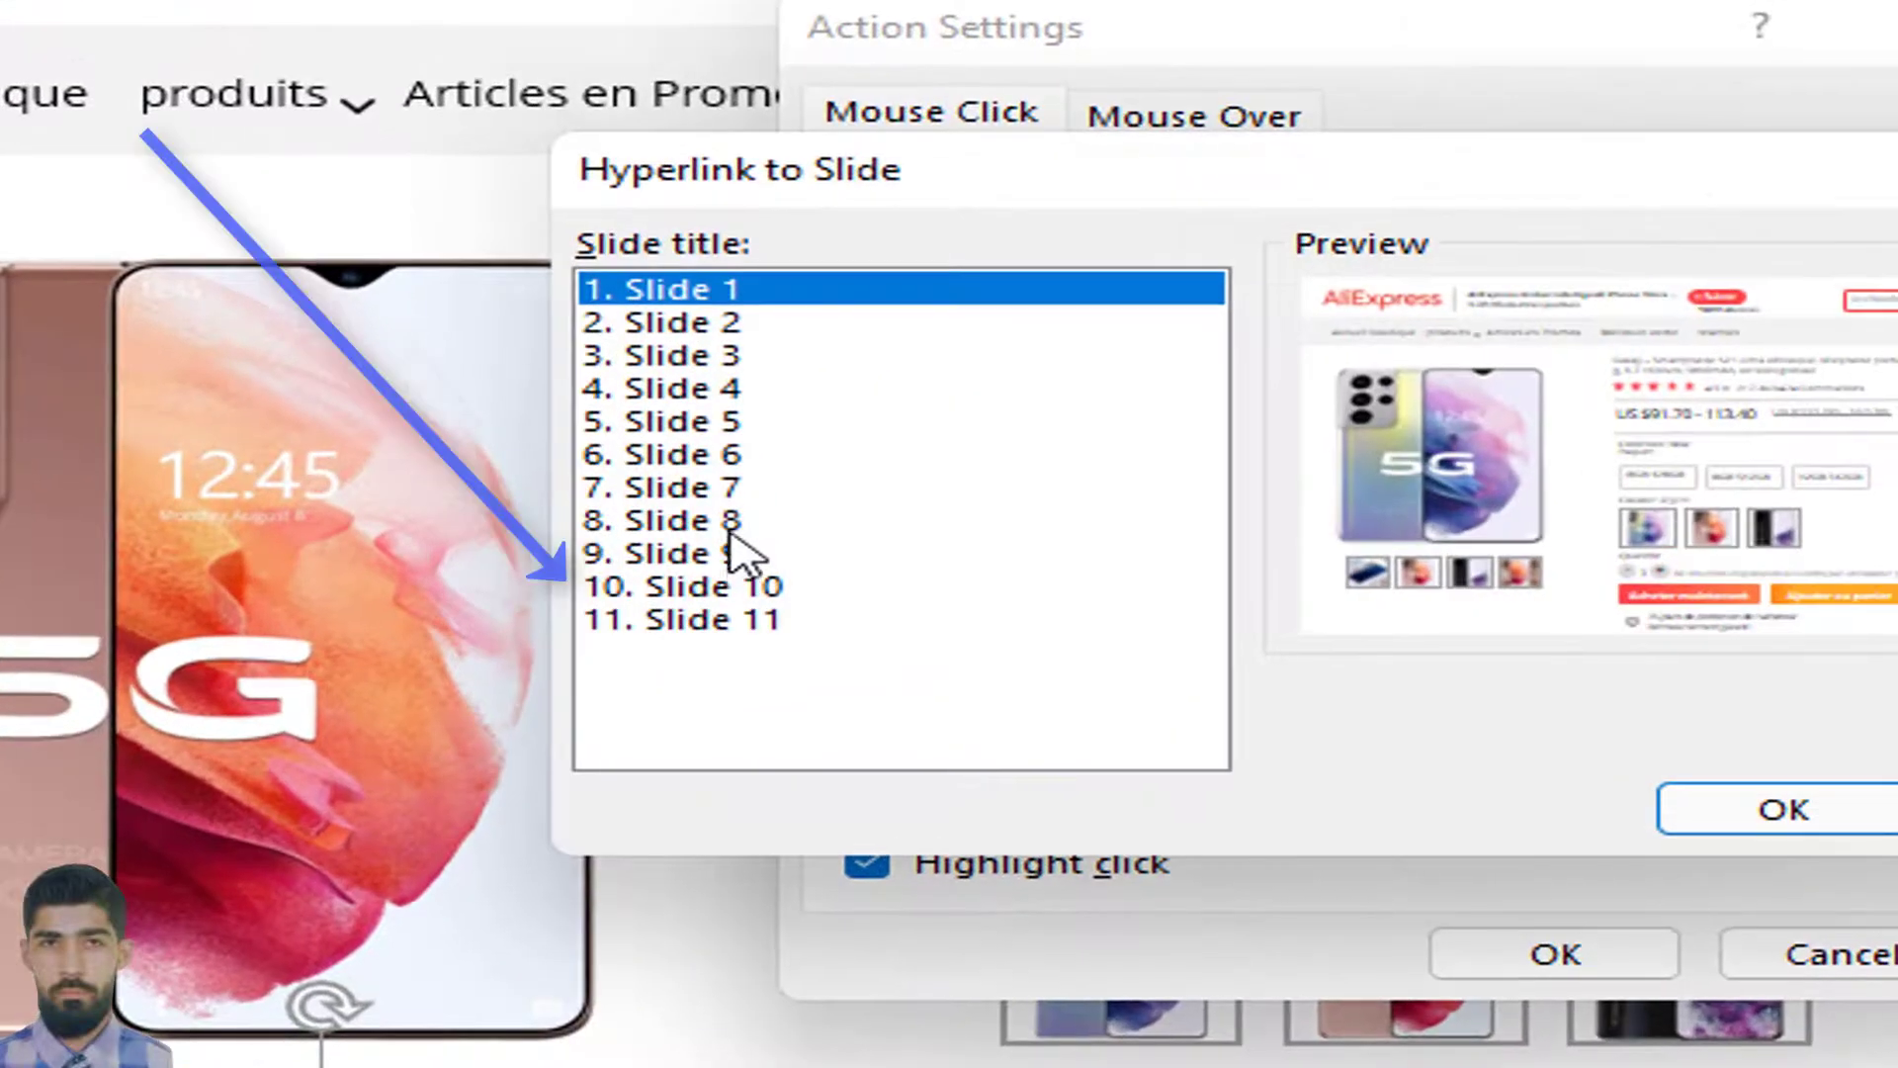
left_click(740, 585)
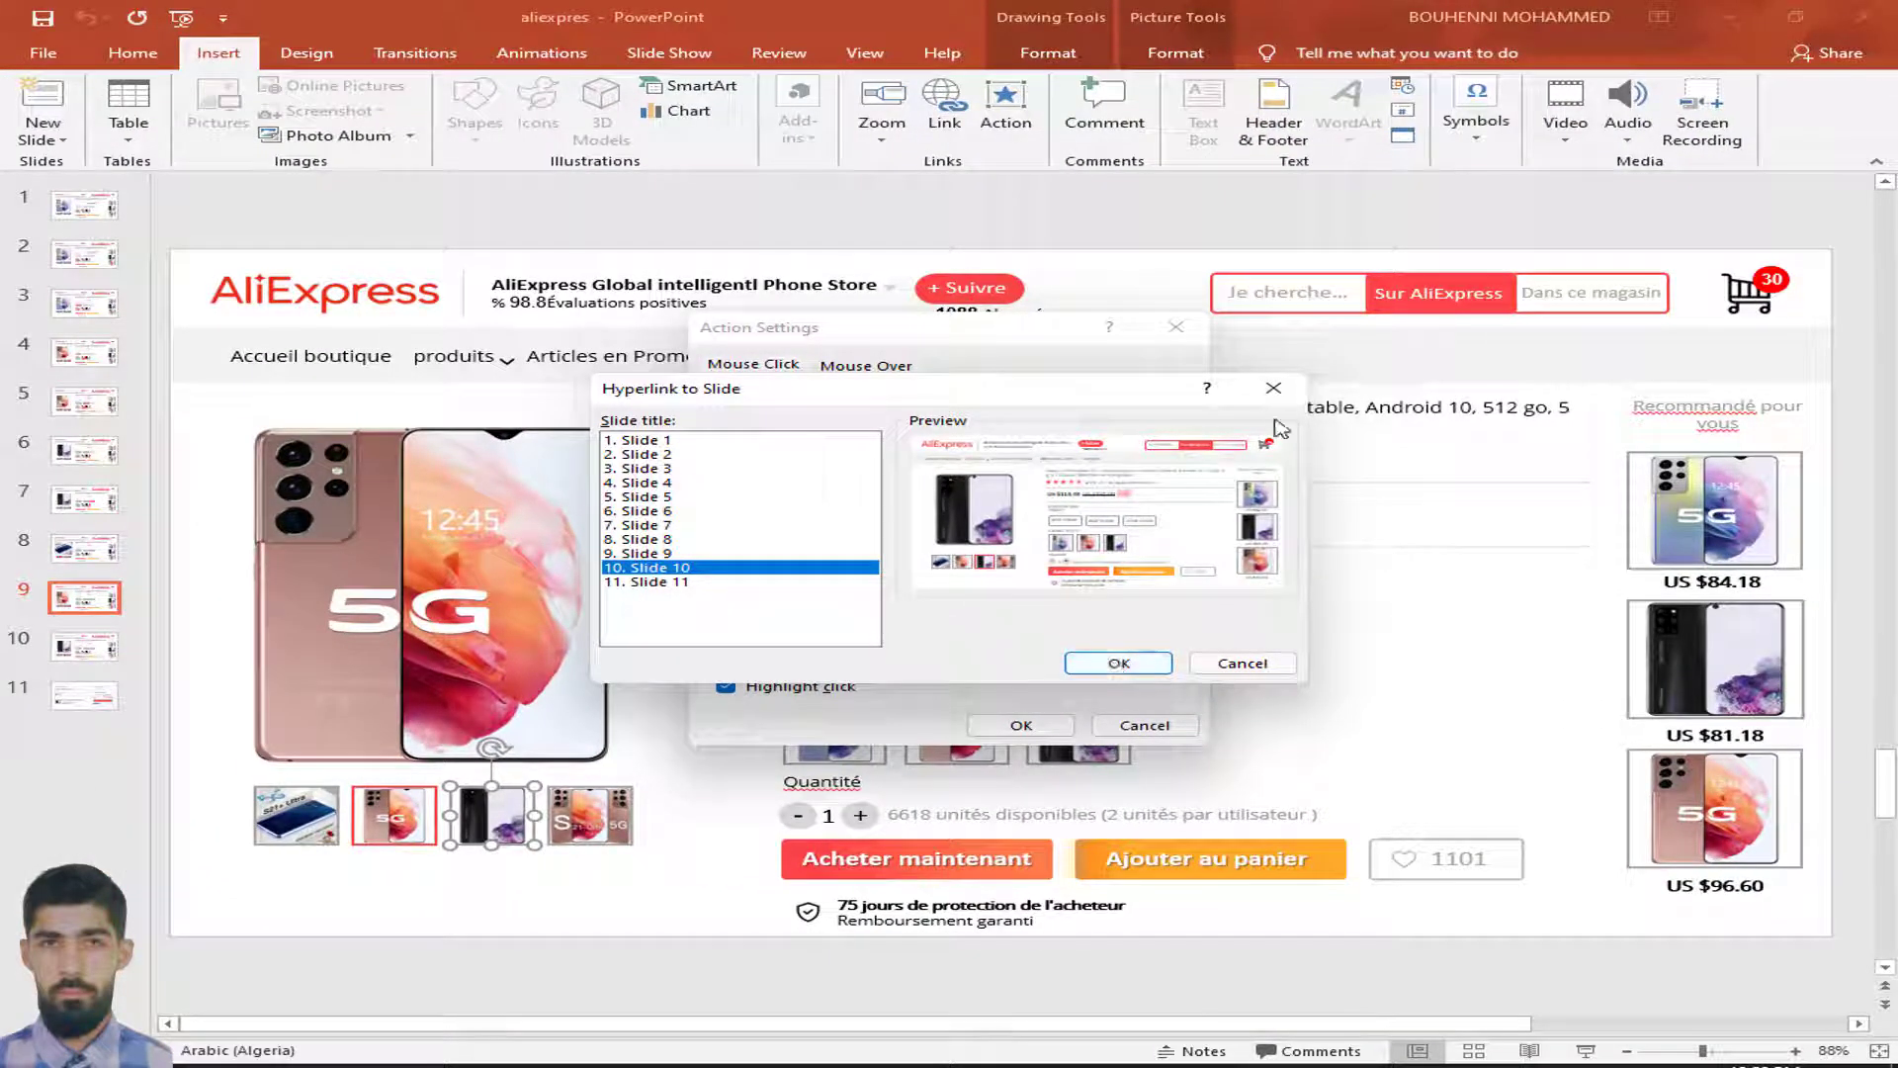
left_click(1274, 388)
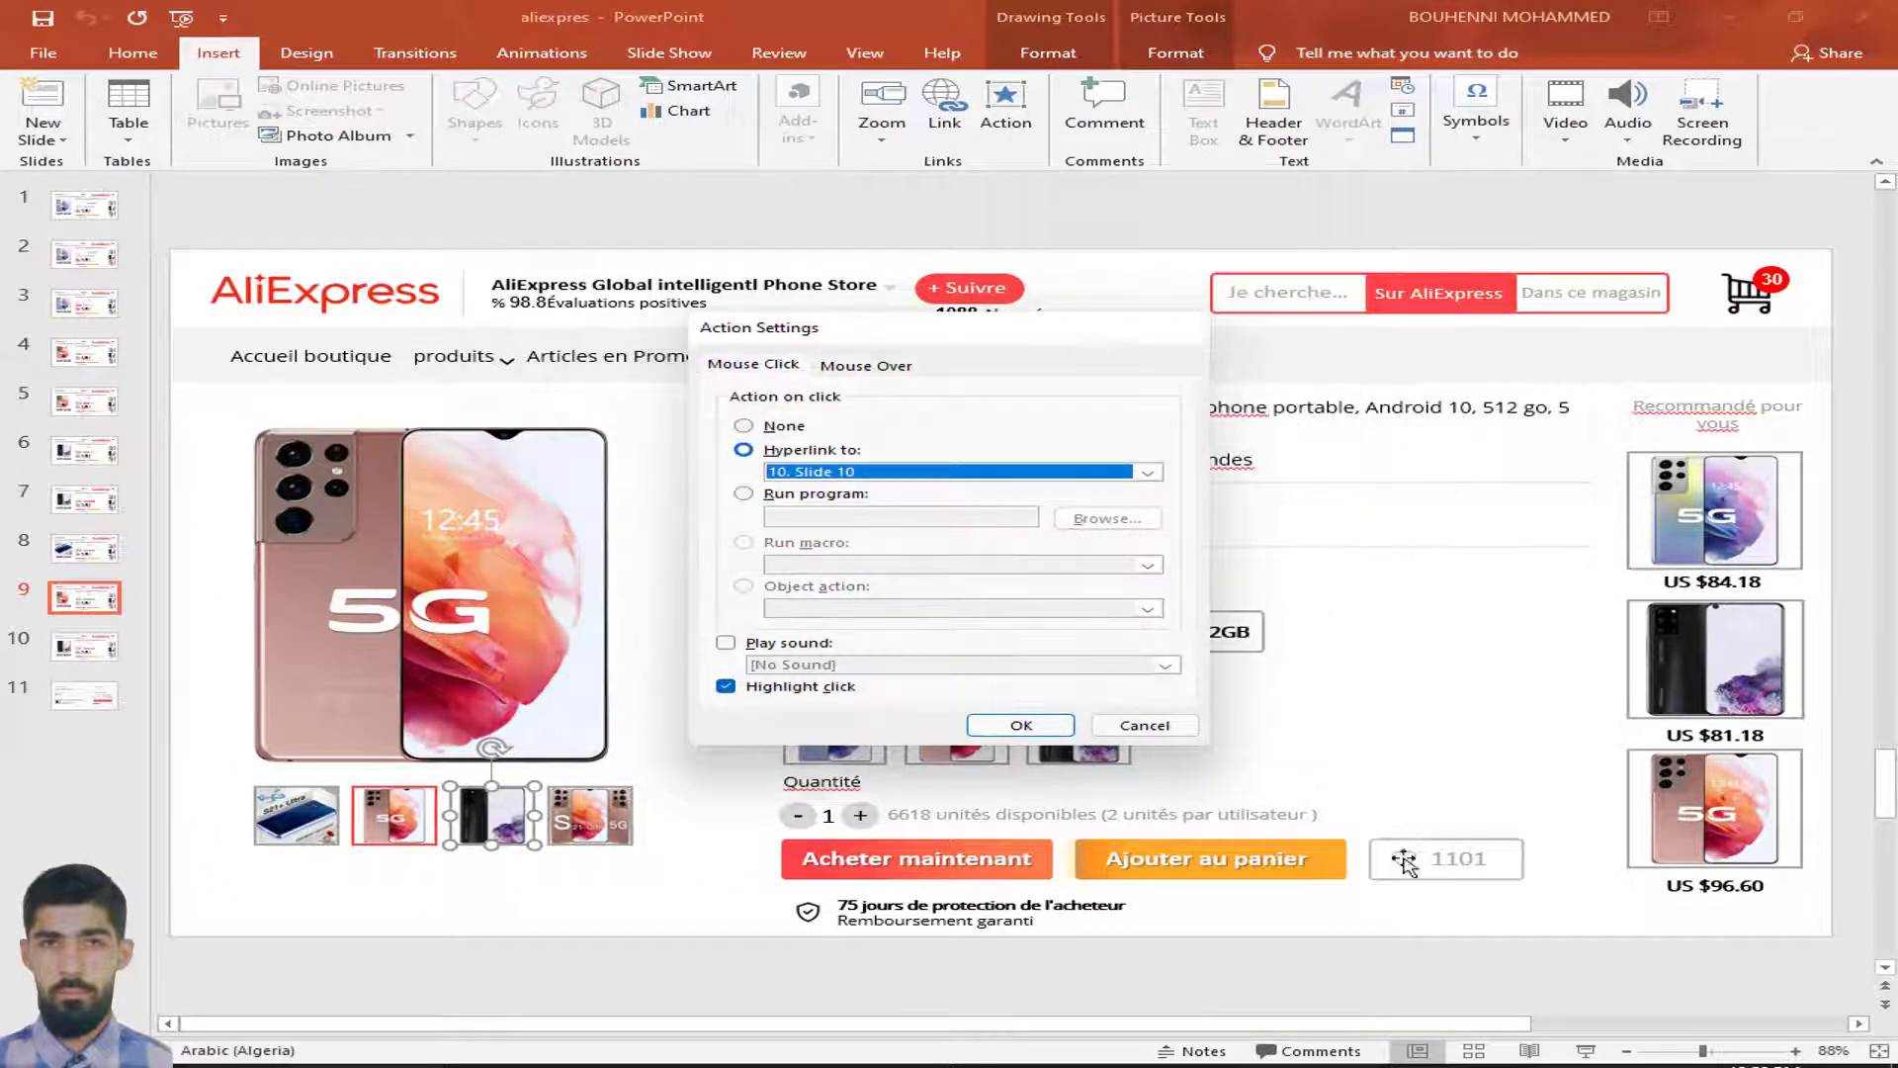
left_click(1174, 327)
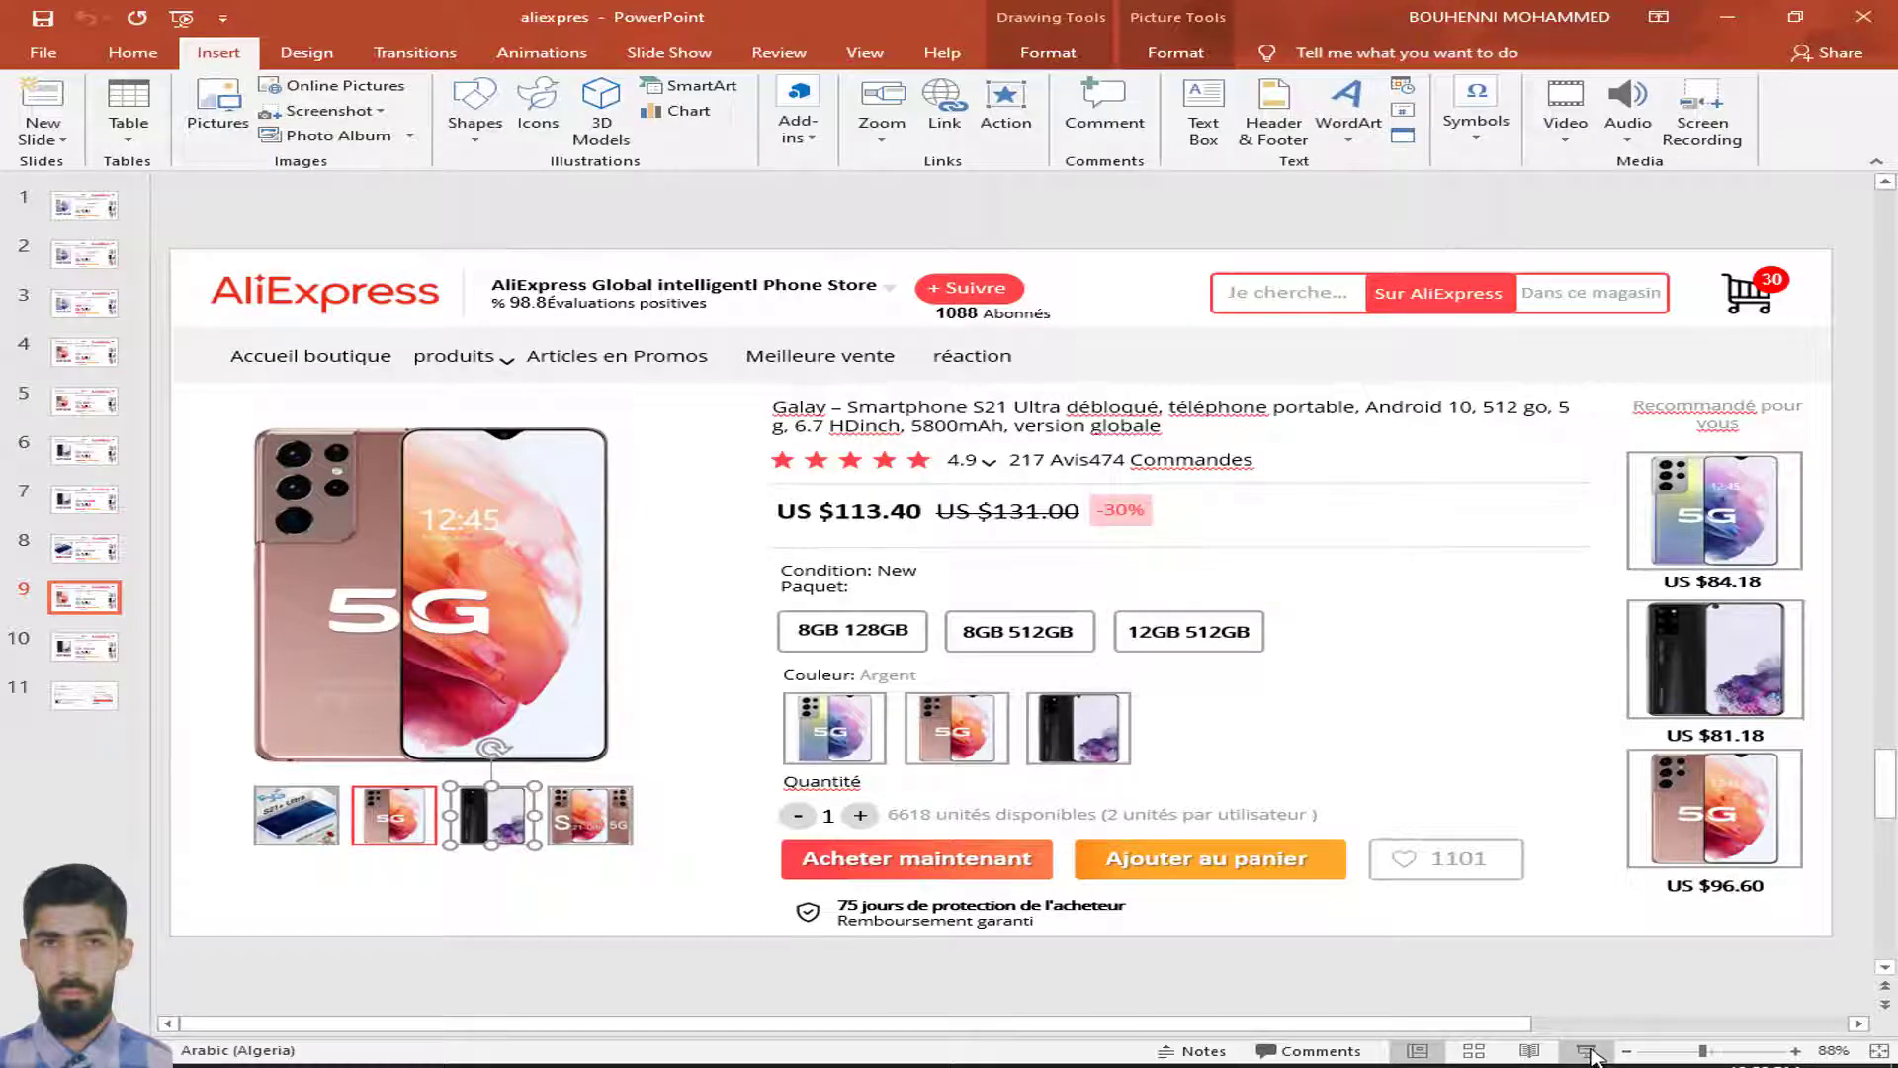
Run the show from slide 9 and confirm the black thumbnail jumps to slide 10's black phone
left_click(1588, 1050)
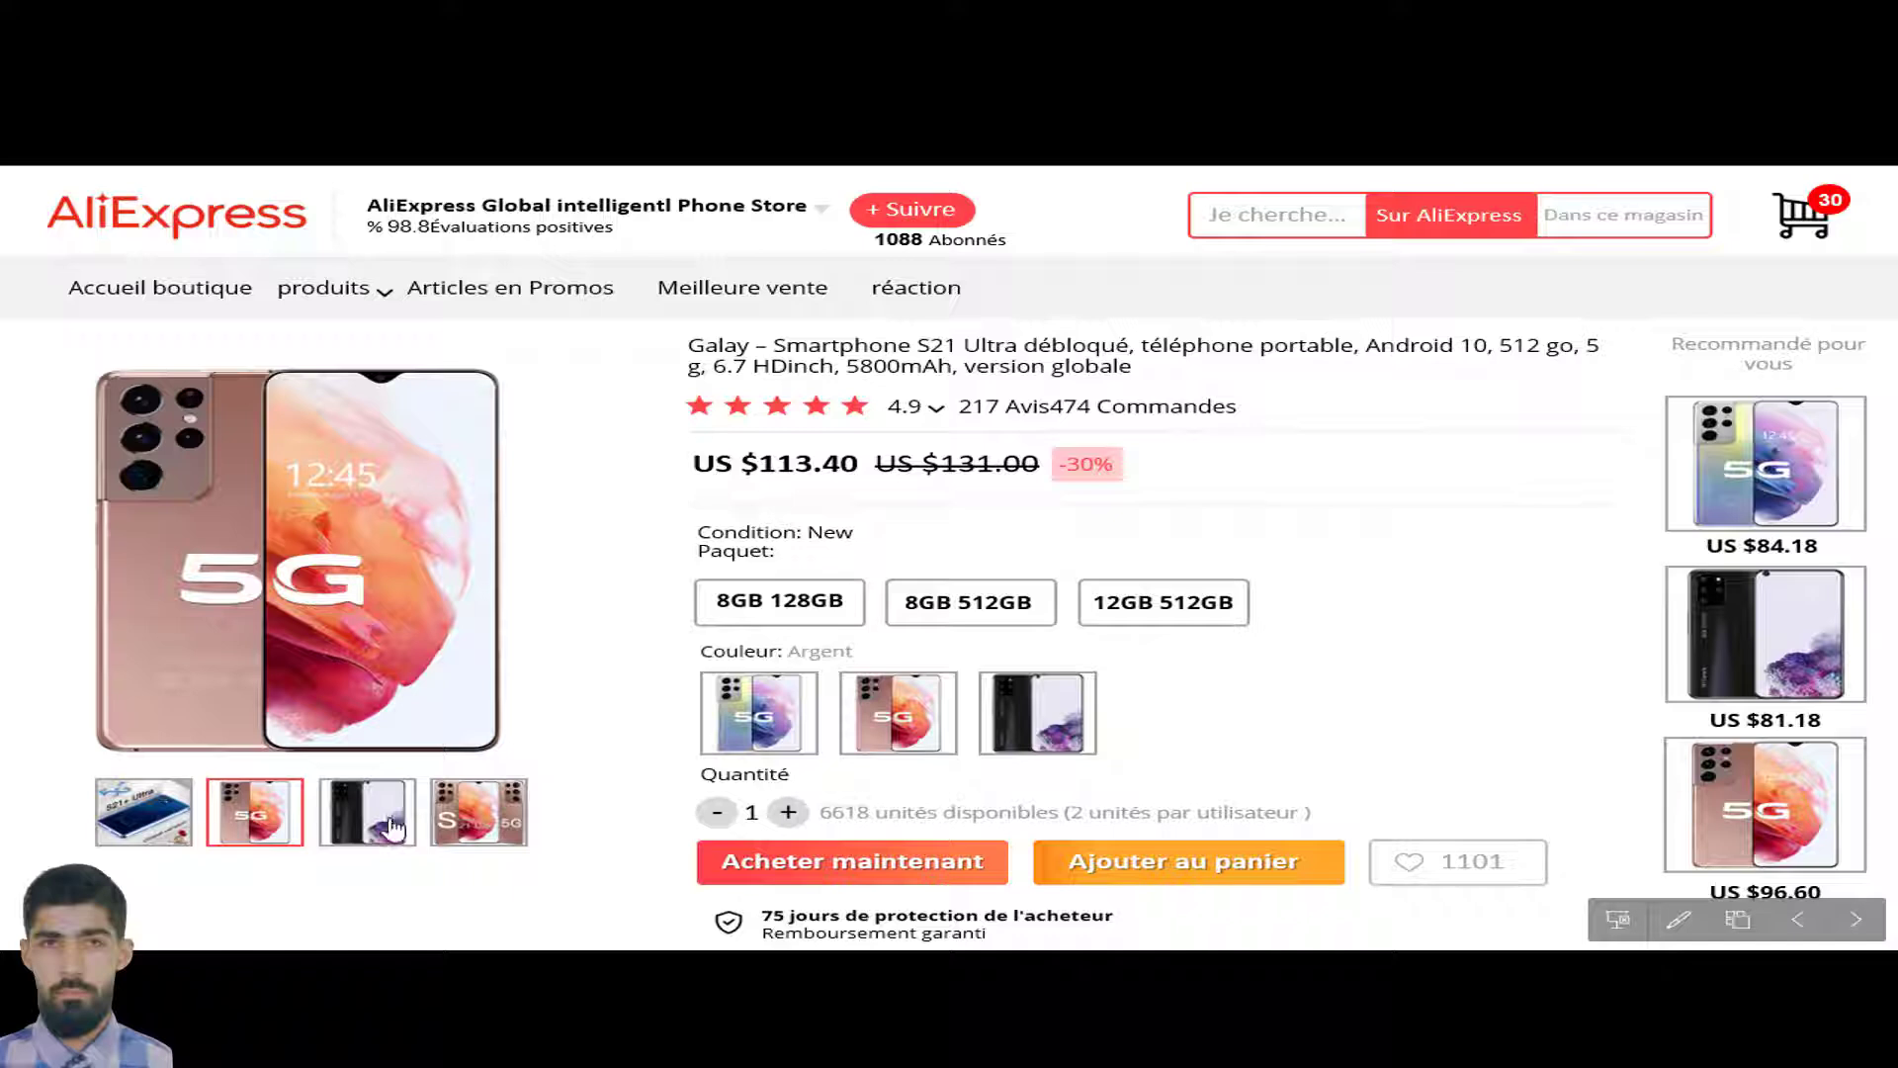
left_click(391, 863)
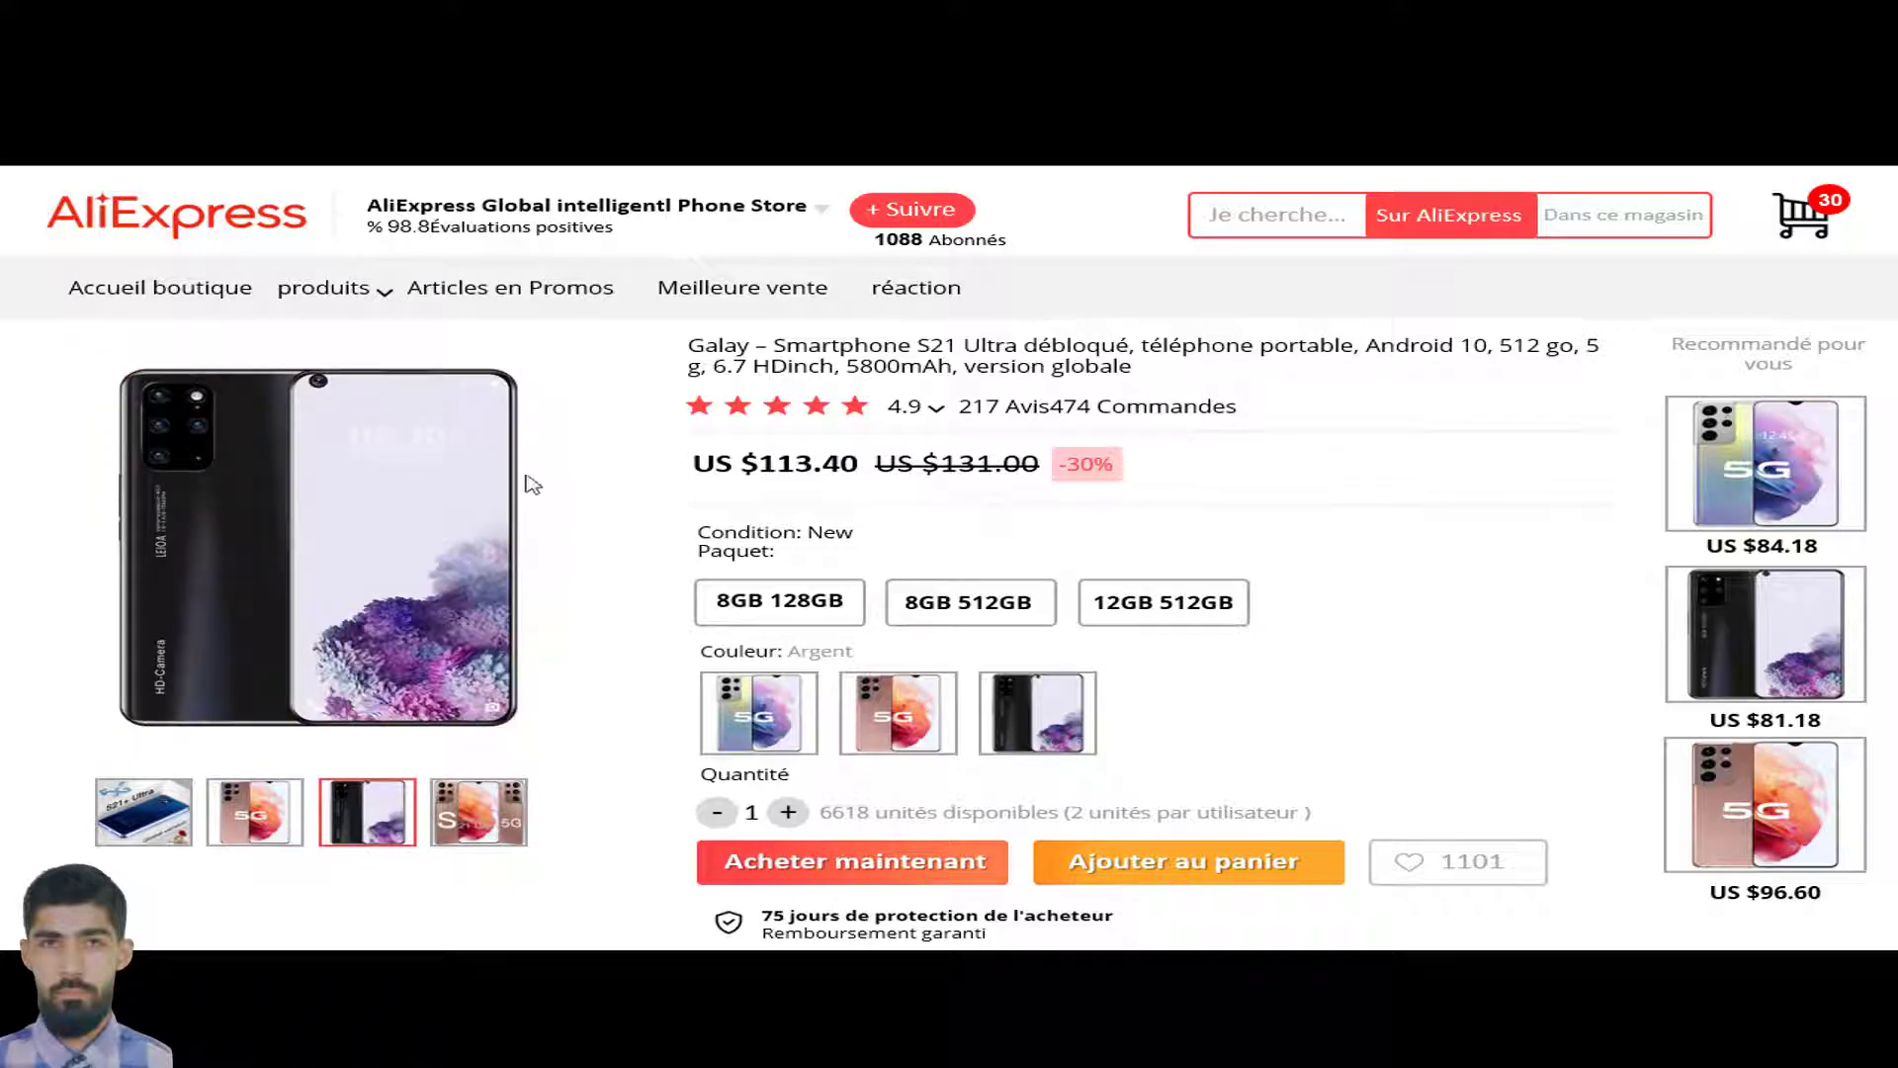
key("Escape")
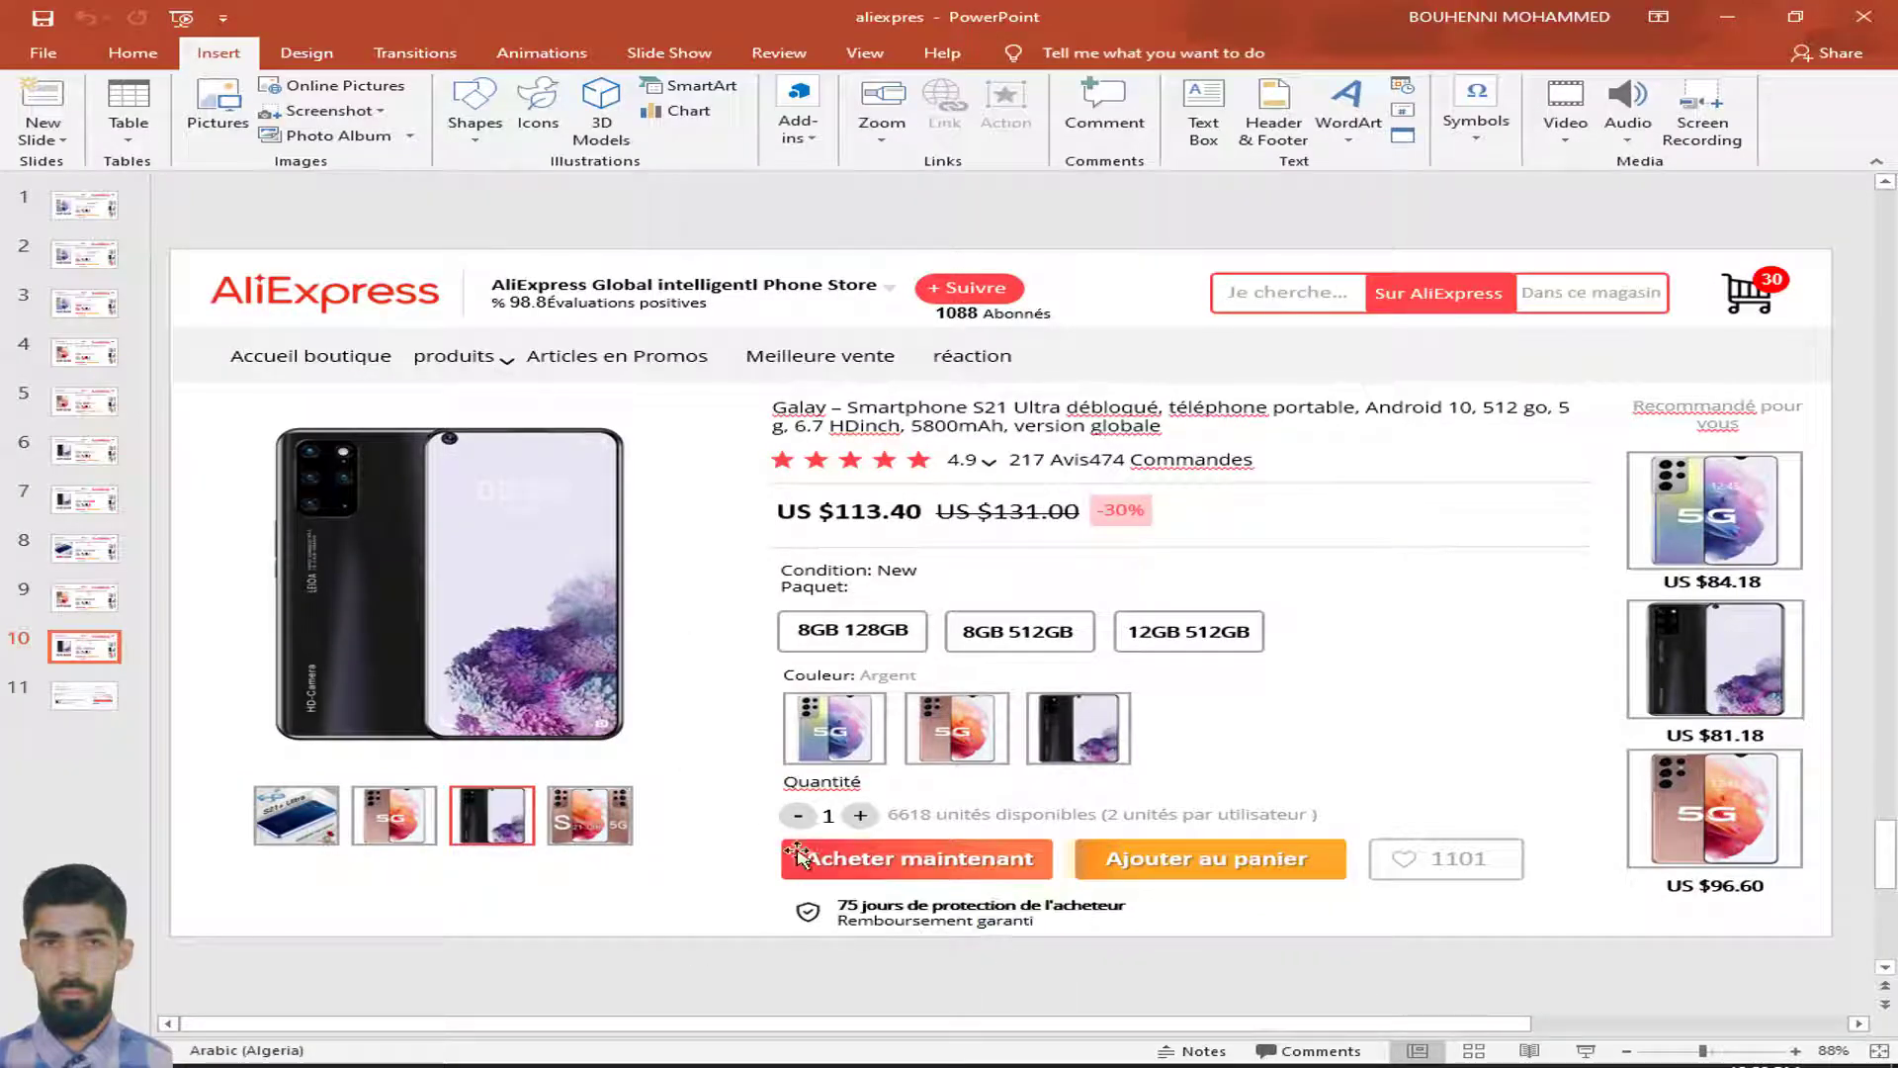
Give the Acheter maintenant button a click action that hyperlinks to slide 11, the checkout page
left_click(995, 845)
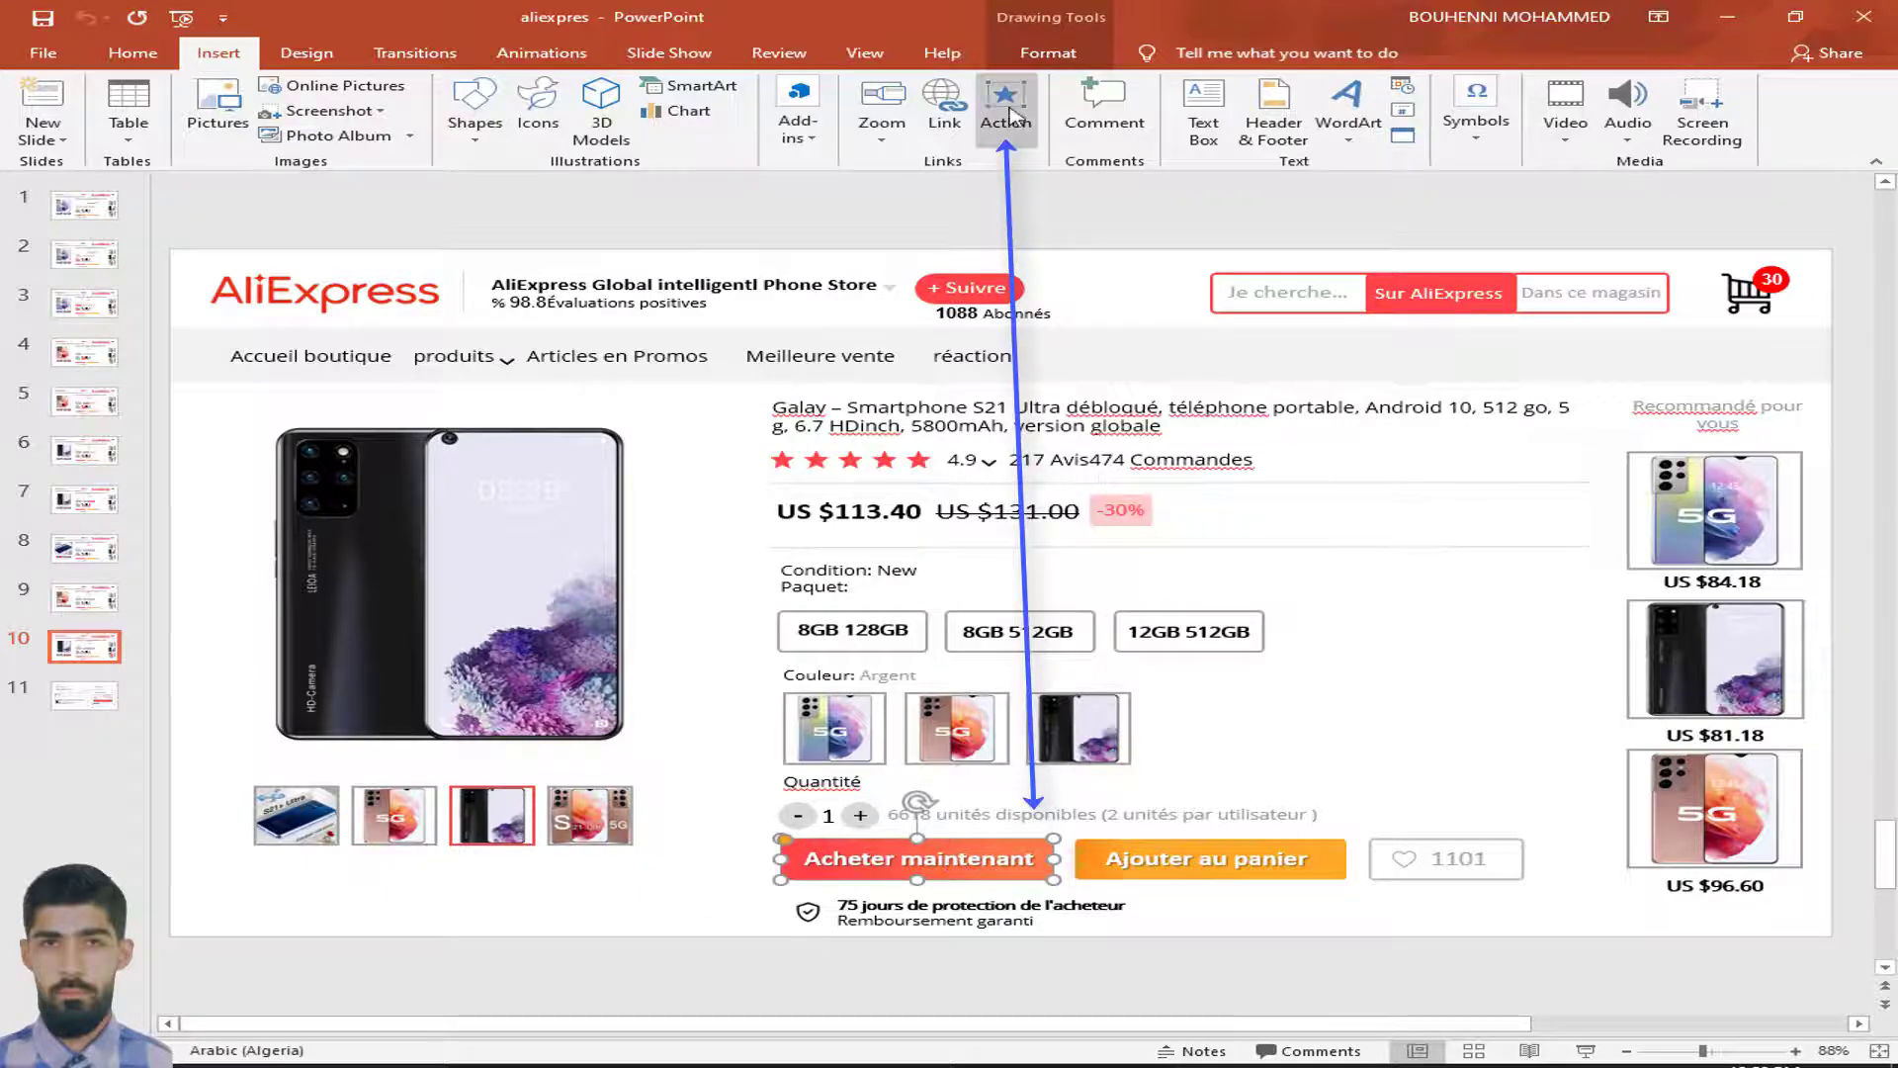
left_click(1006, 109)
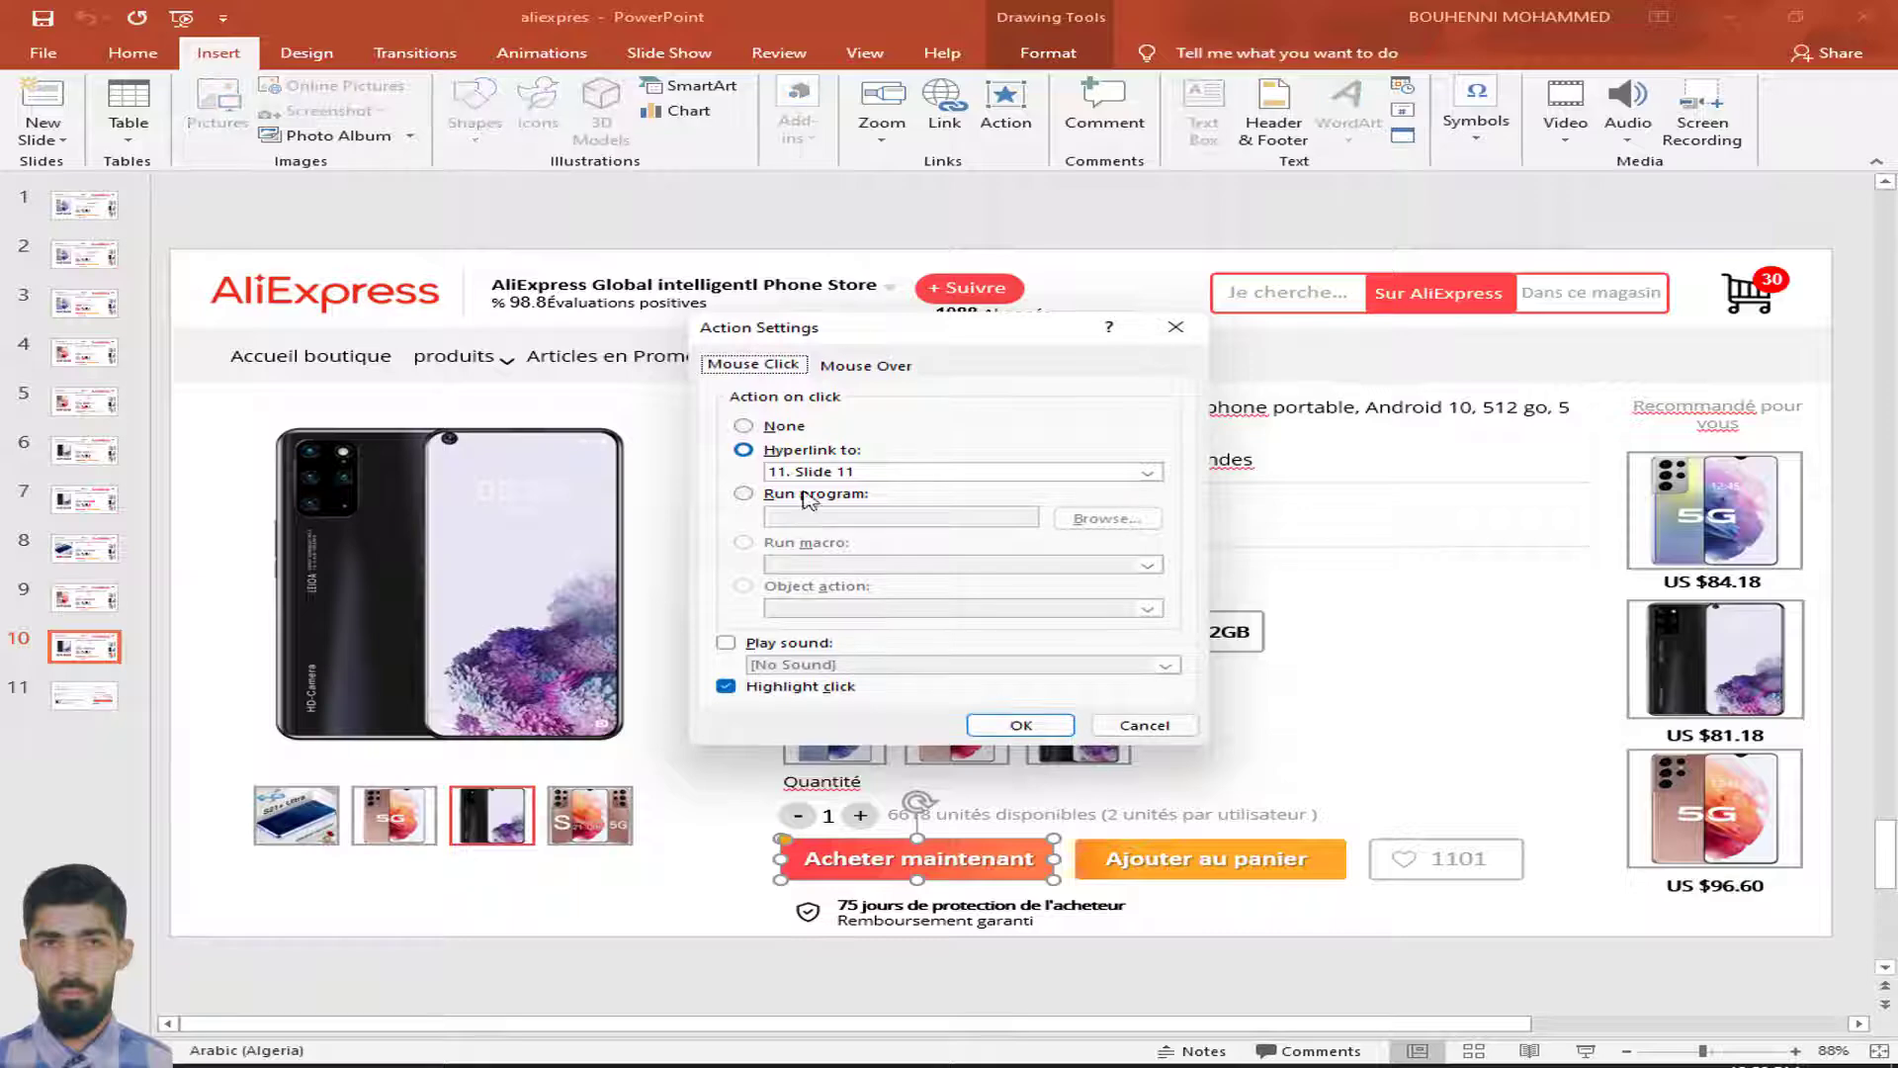
left_click(805, 472)
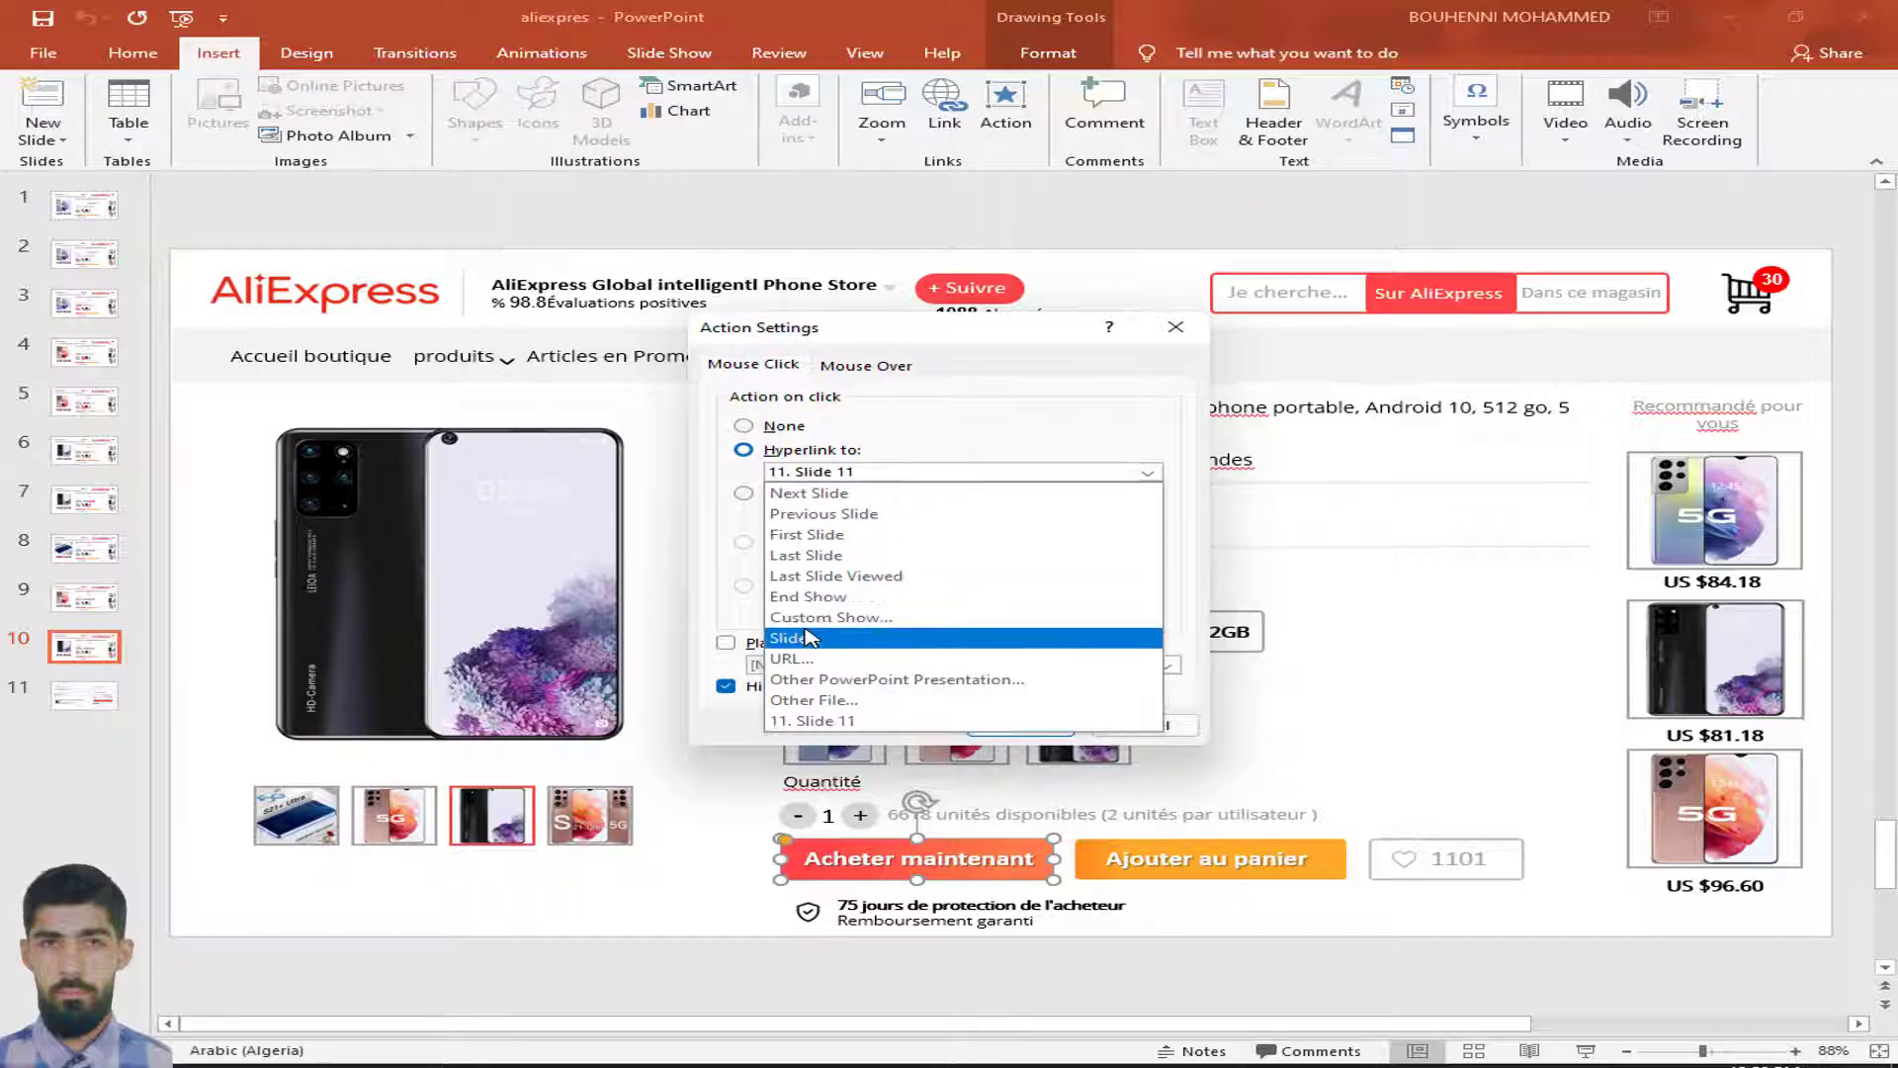
left_click(806, 637)
left_click(641, 579)
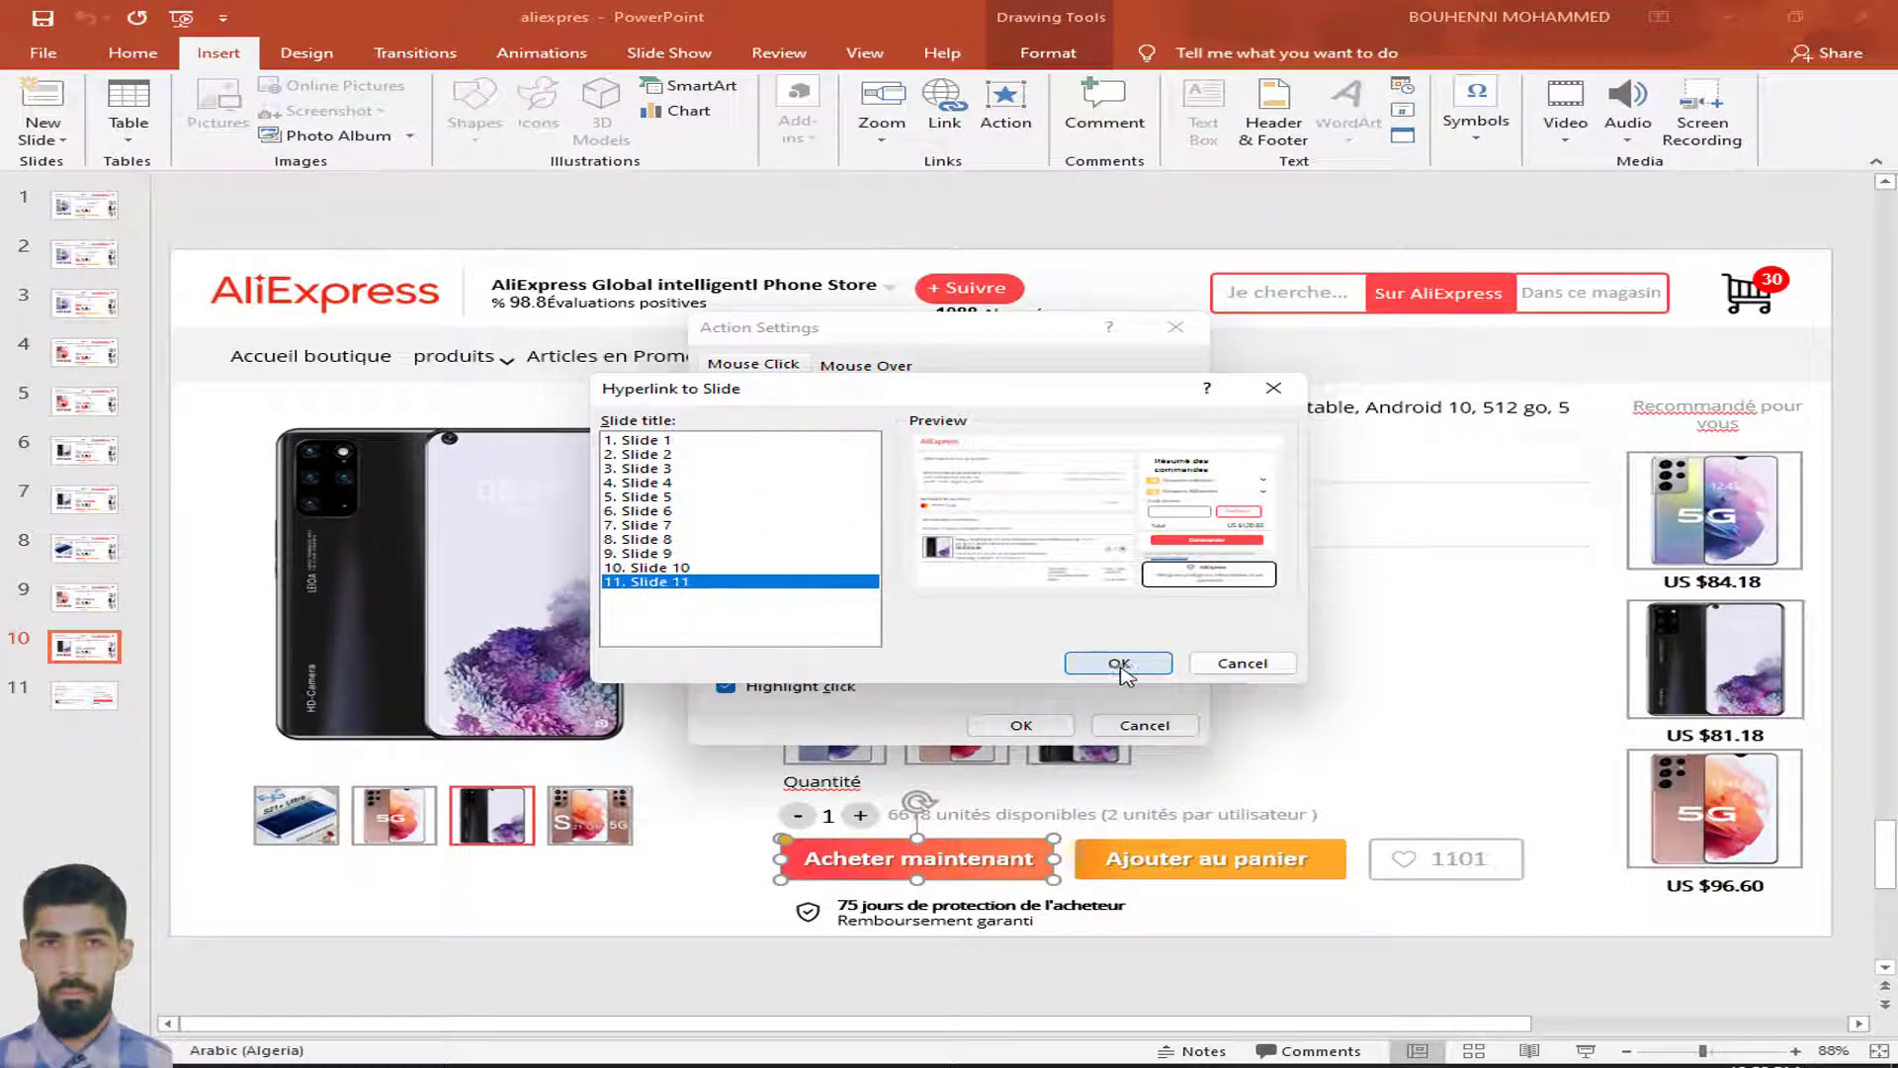
left_click(1273, 387)
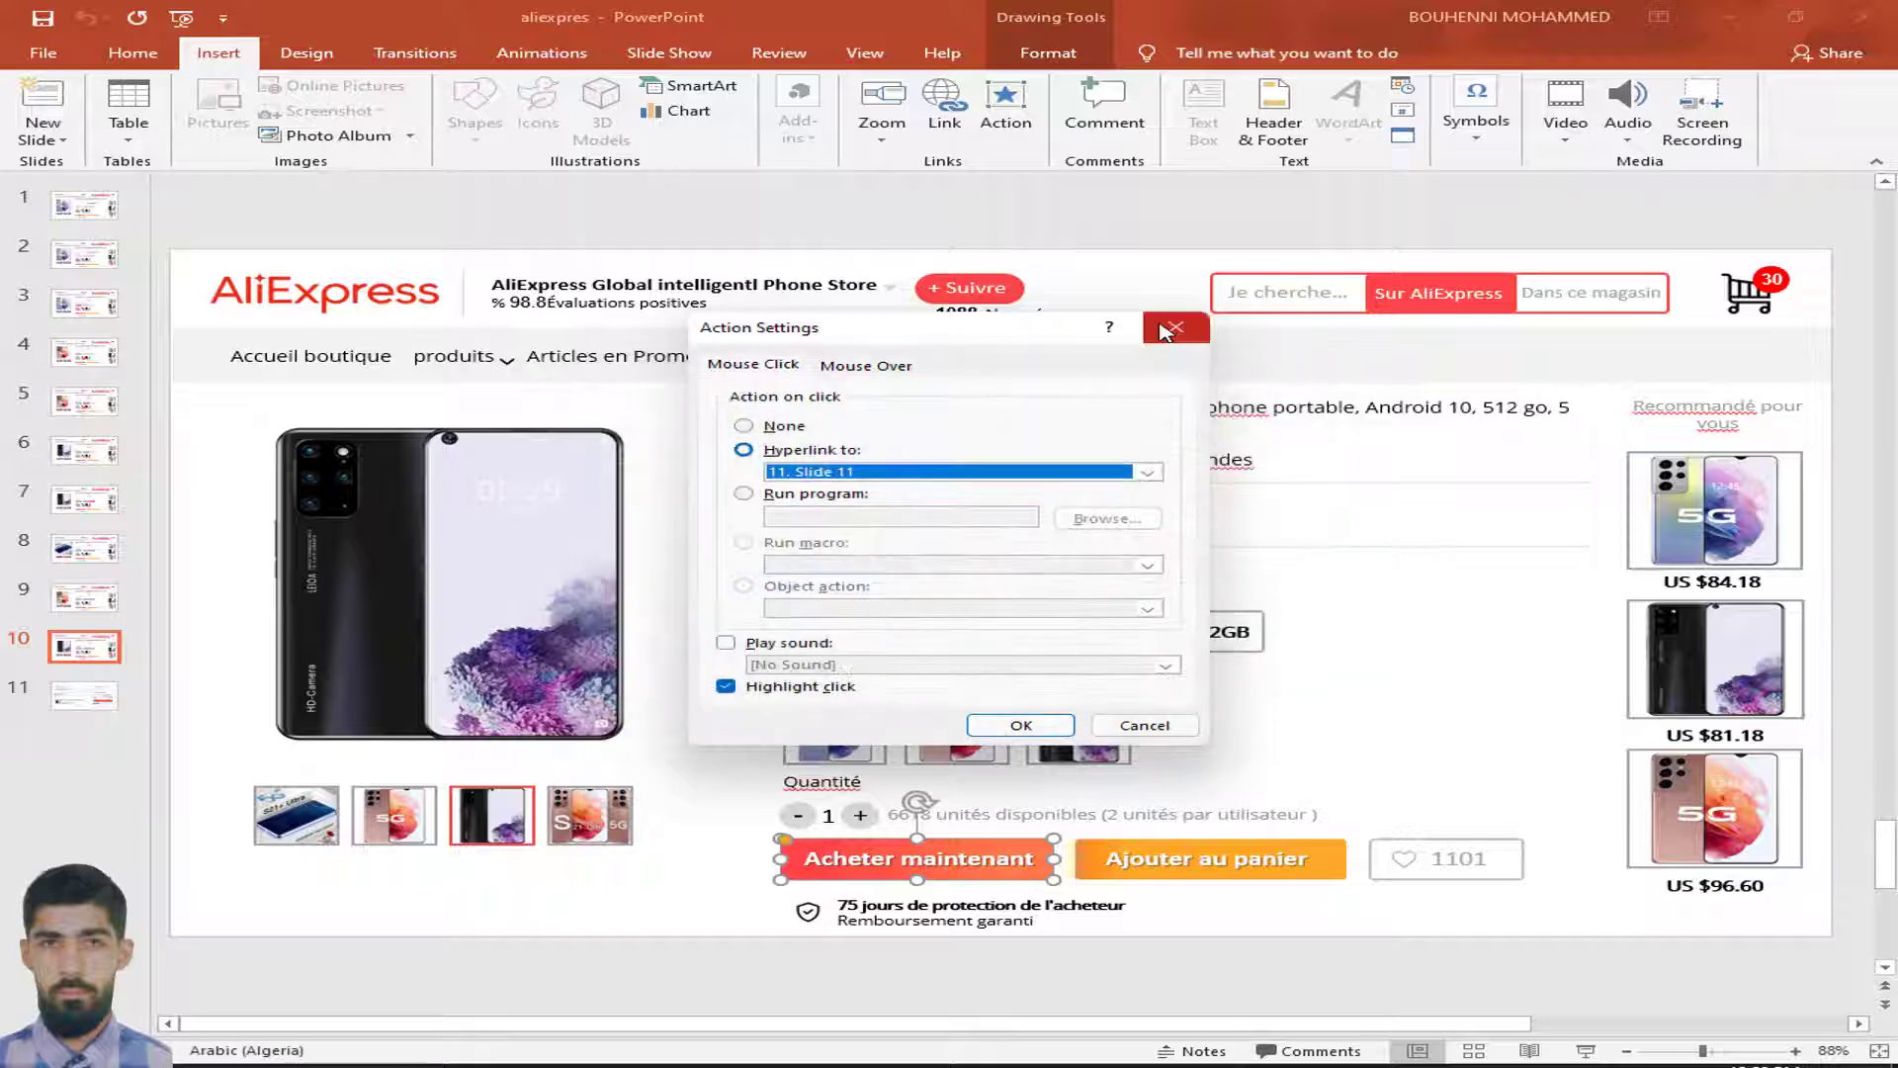
key("Escape")
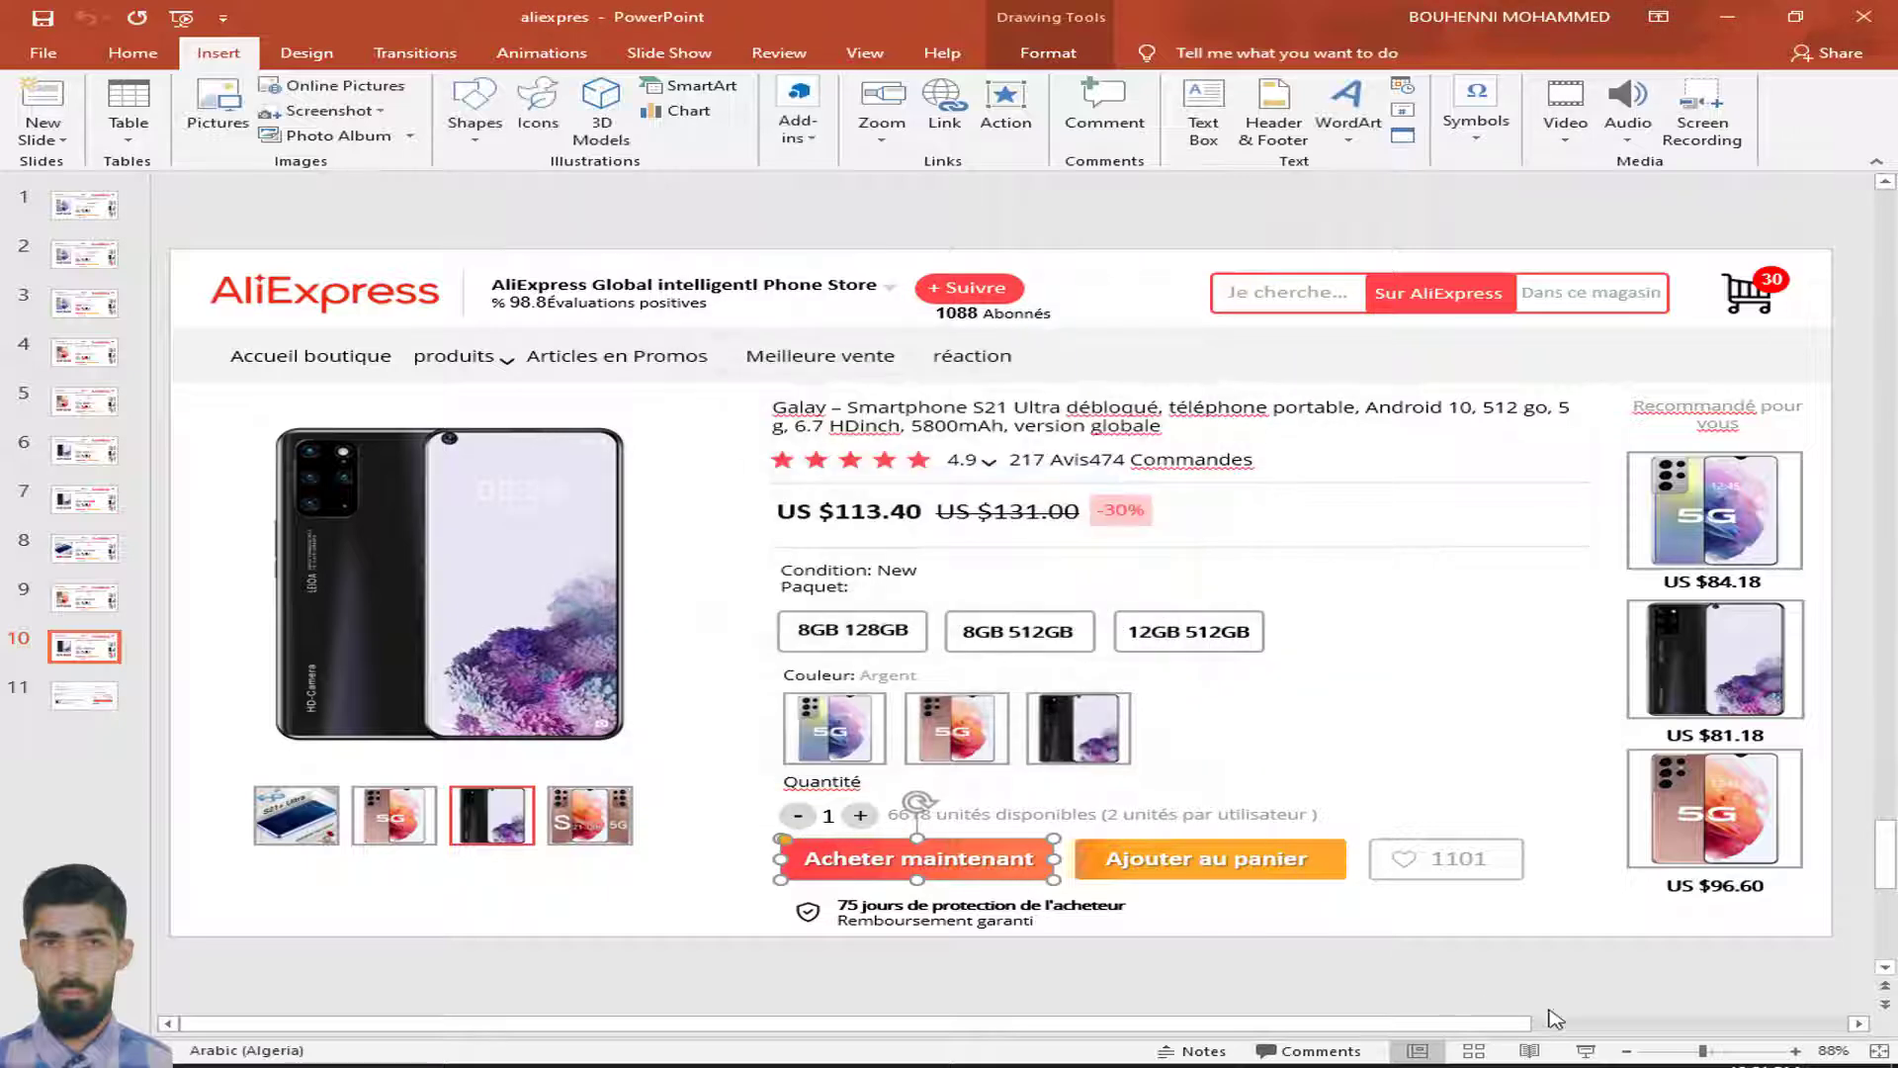
Run the show from slide 10 and confirm Acheter maintenant reaches the US $120.66 checkout slide
left_click(1589, 1051)
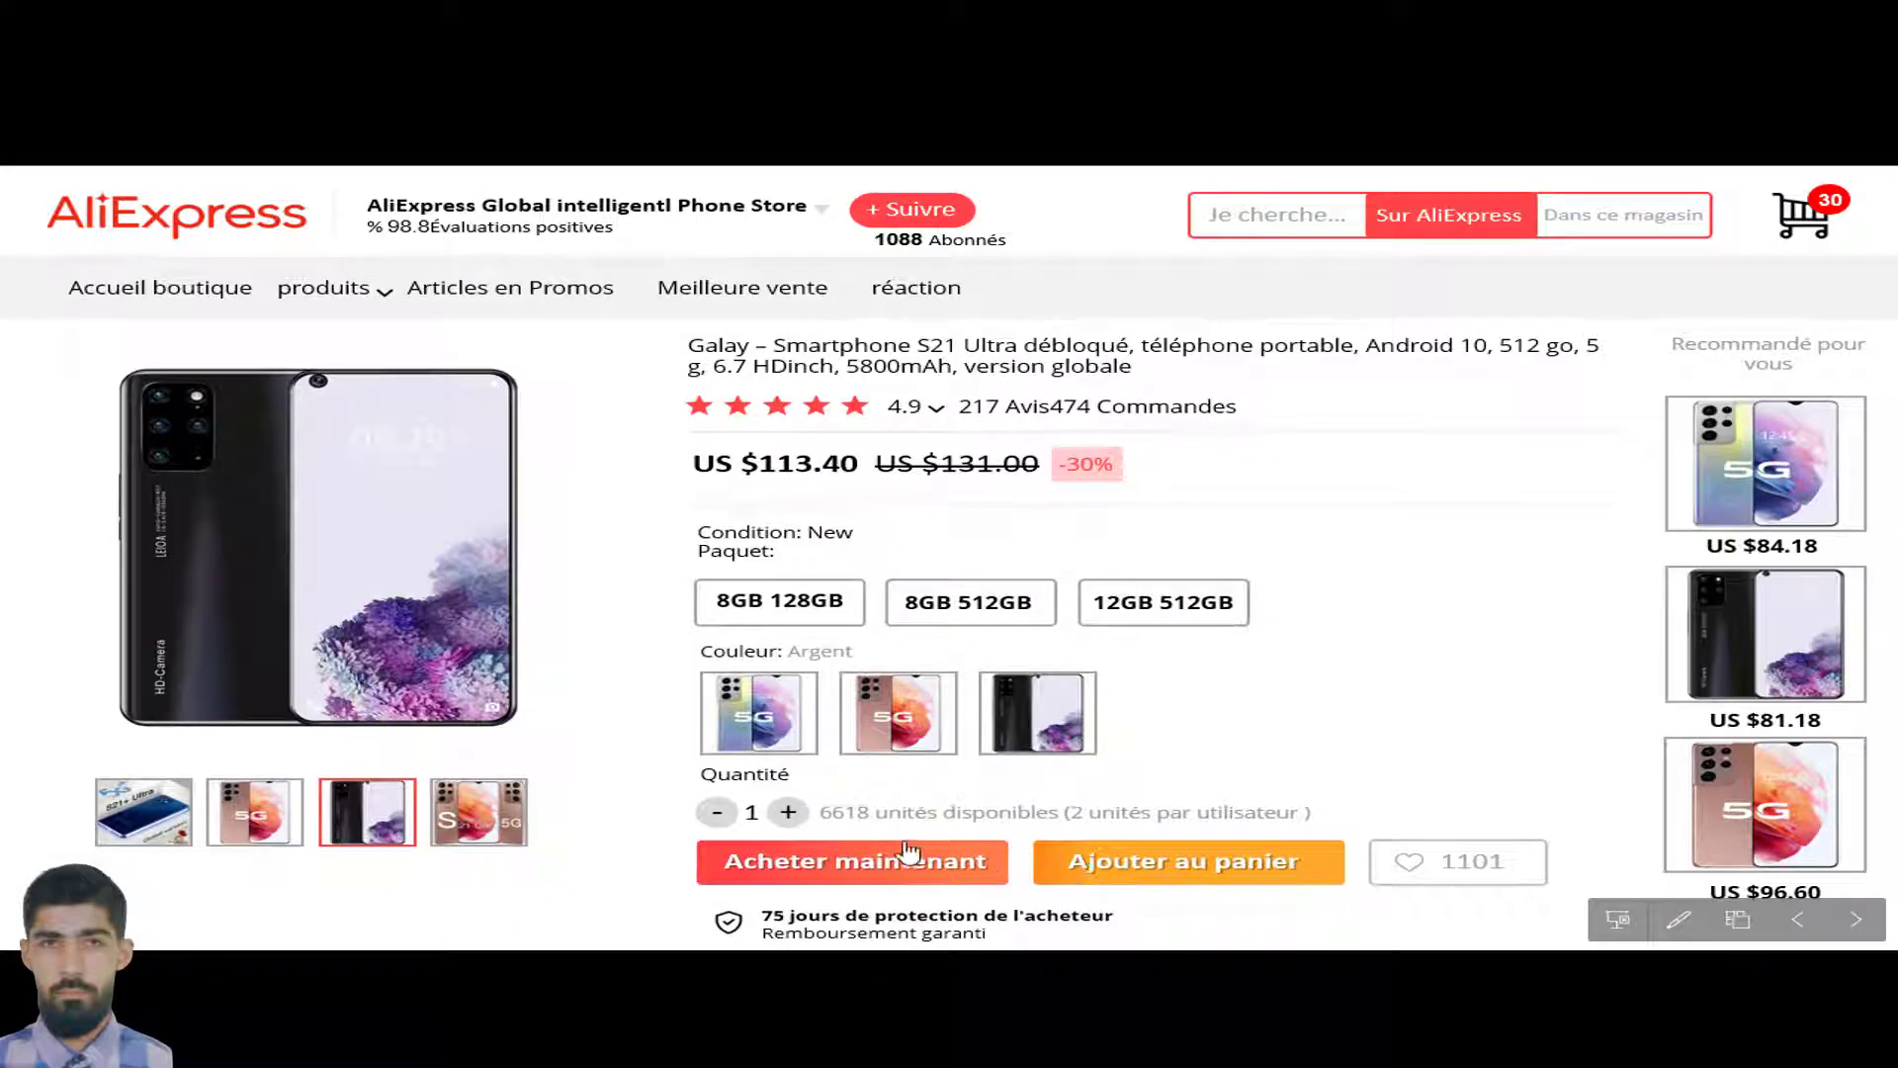
left_click(858, 878)
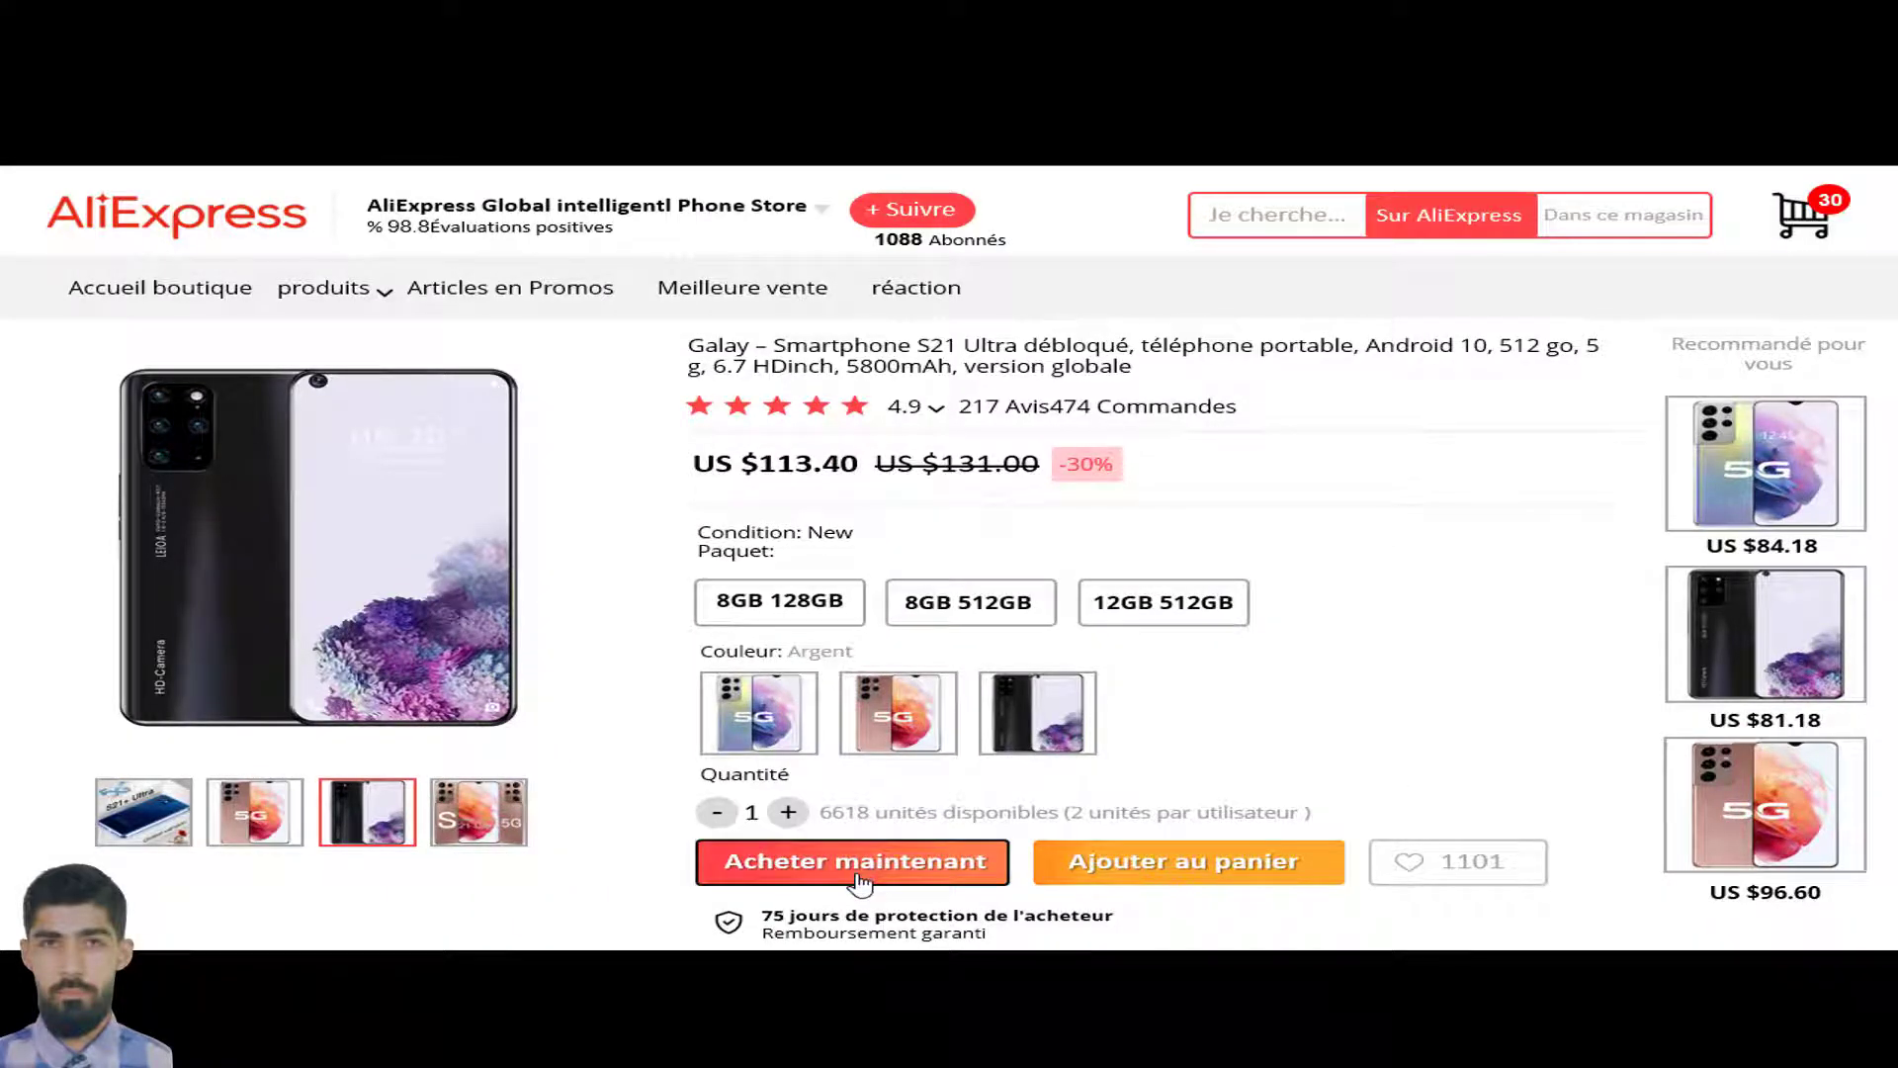
left_click(859, 877)
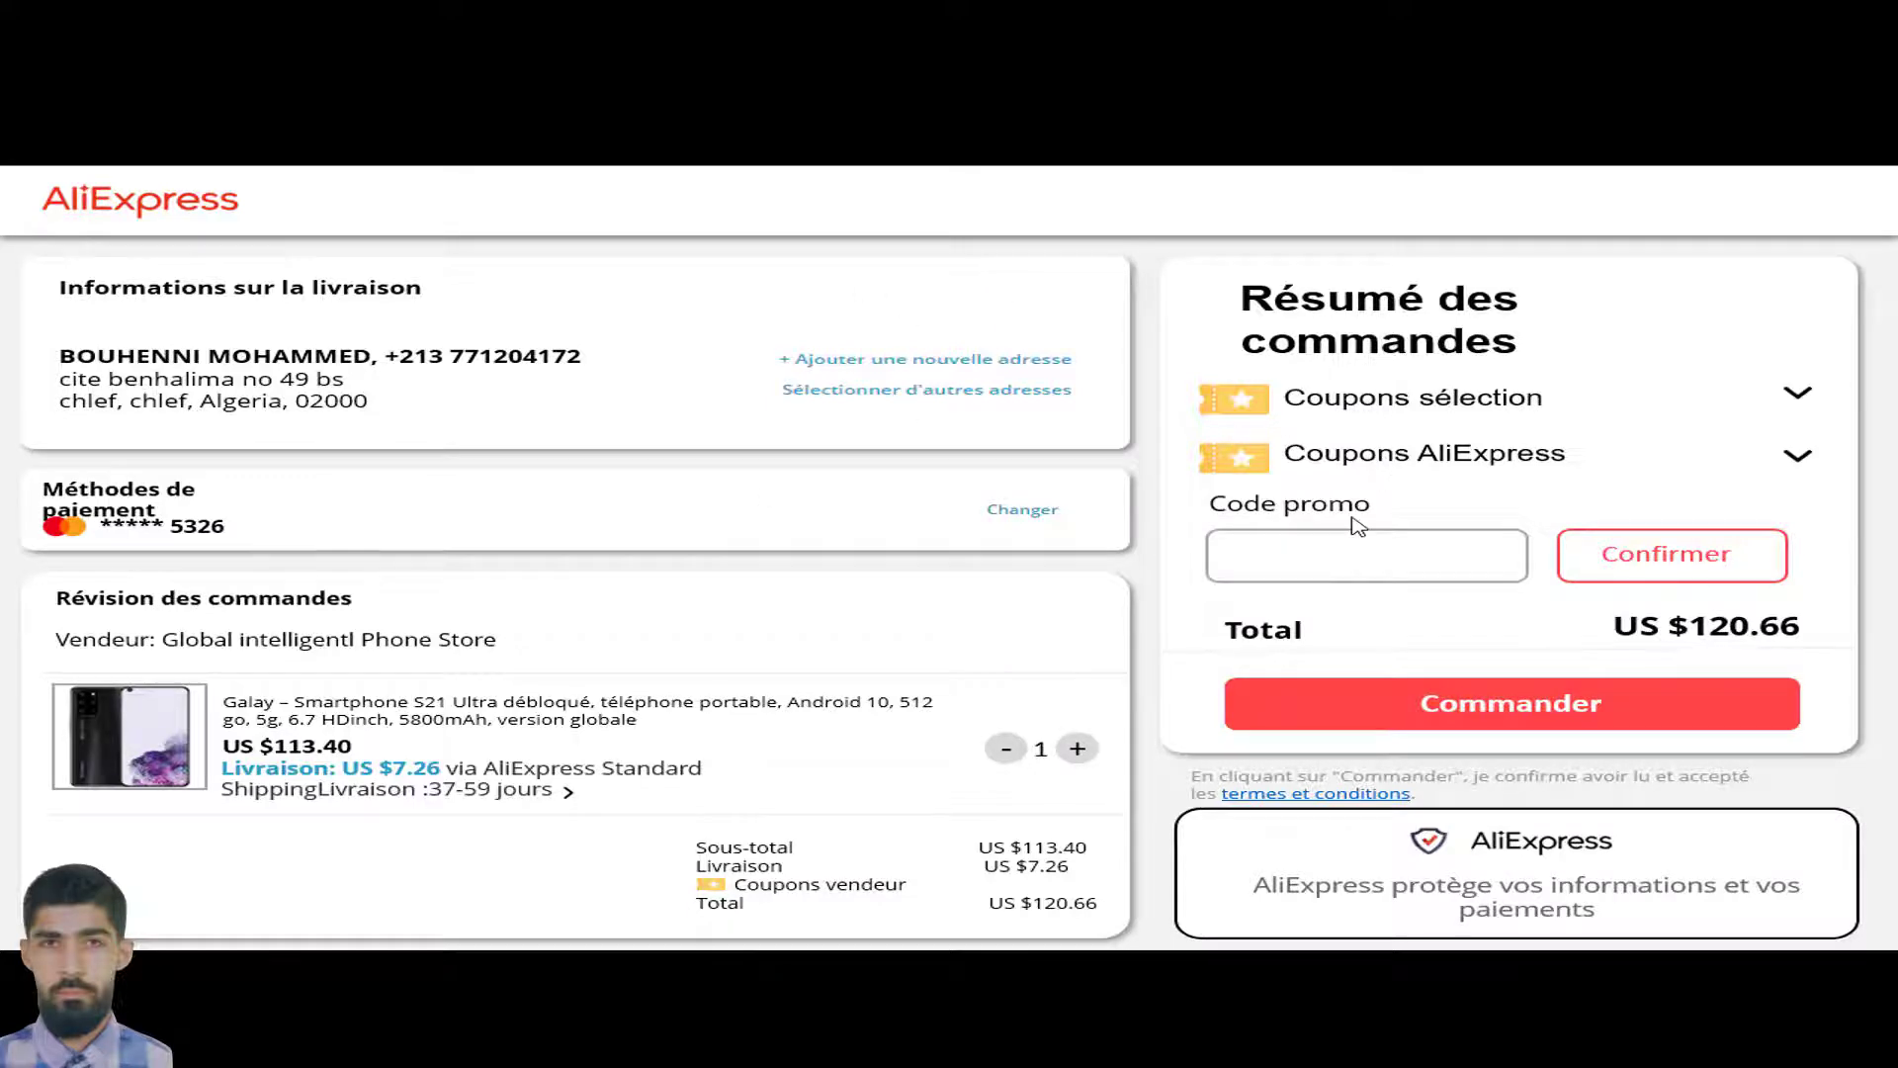
key("Escape")
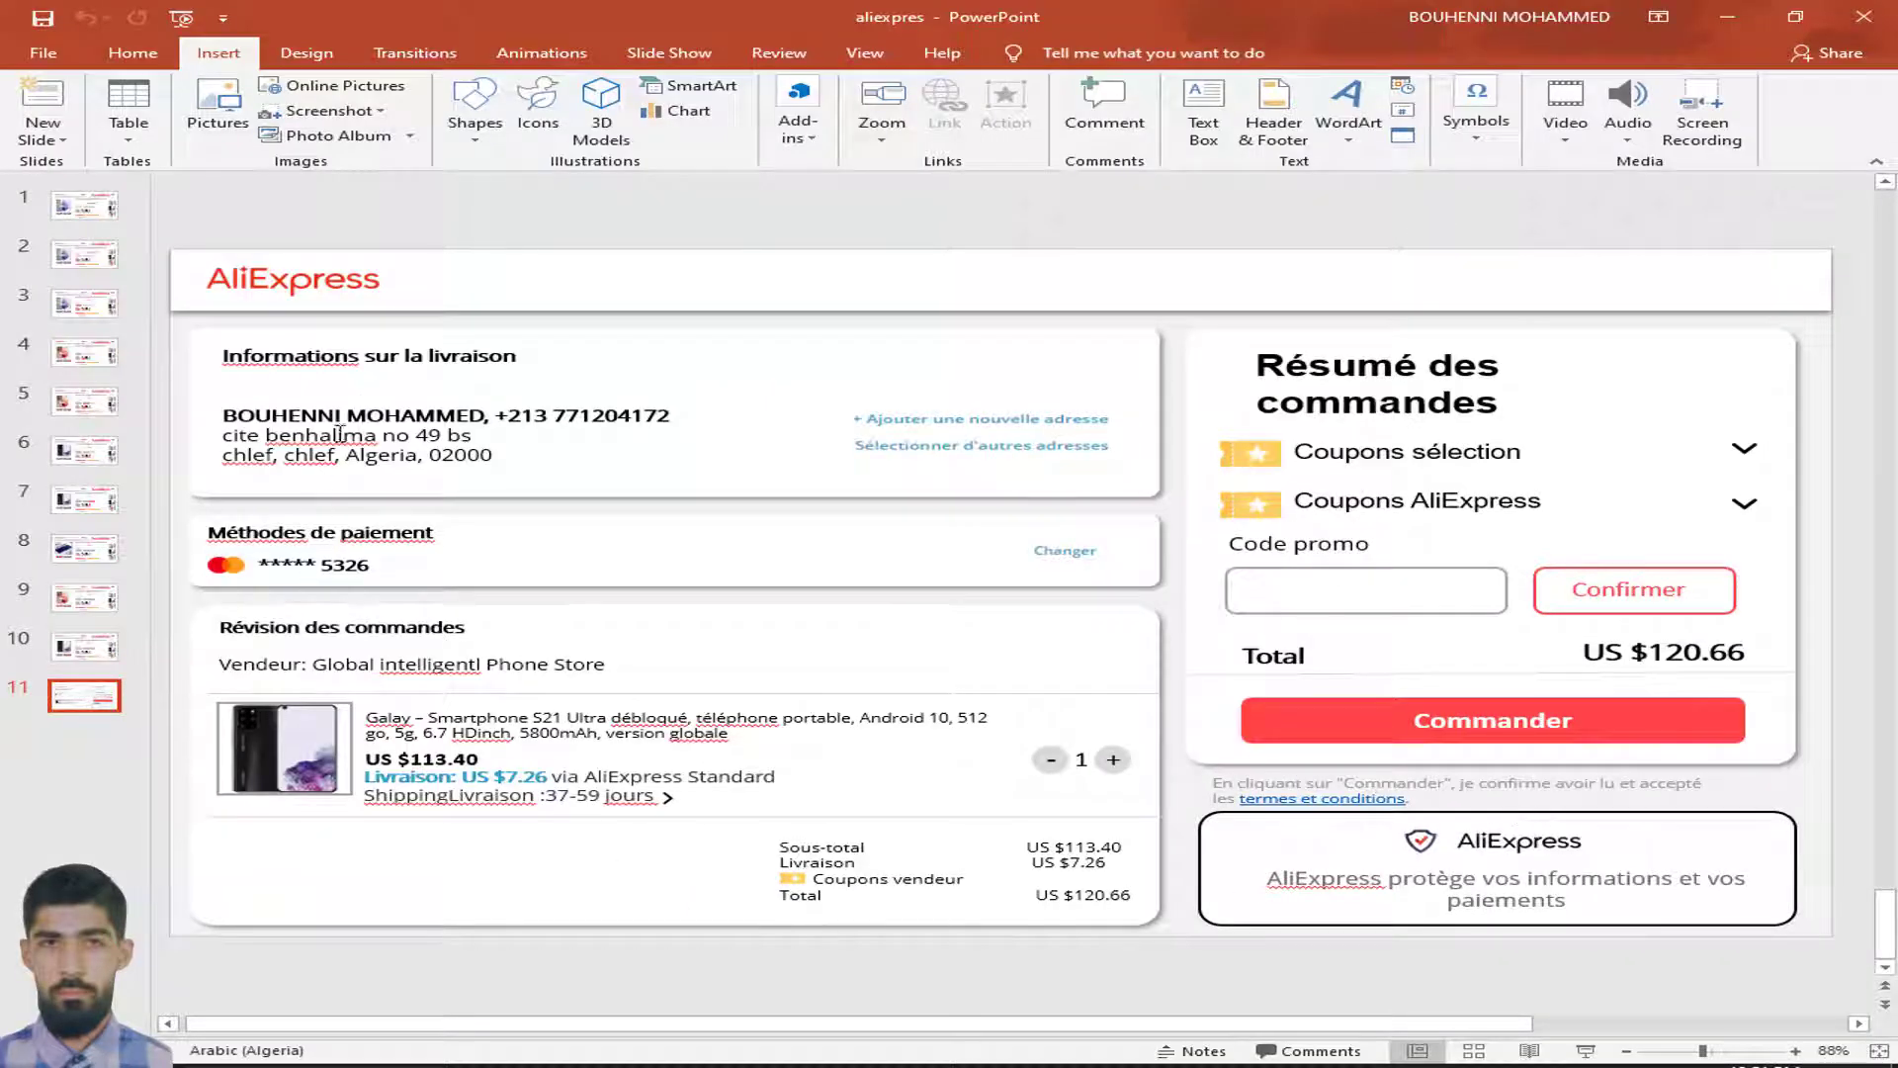
Briefly select then deselect the delivery information text box, and go back to slide 1
left_click(307, 356)
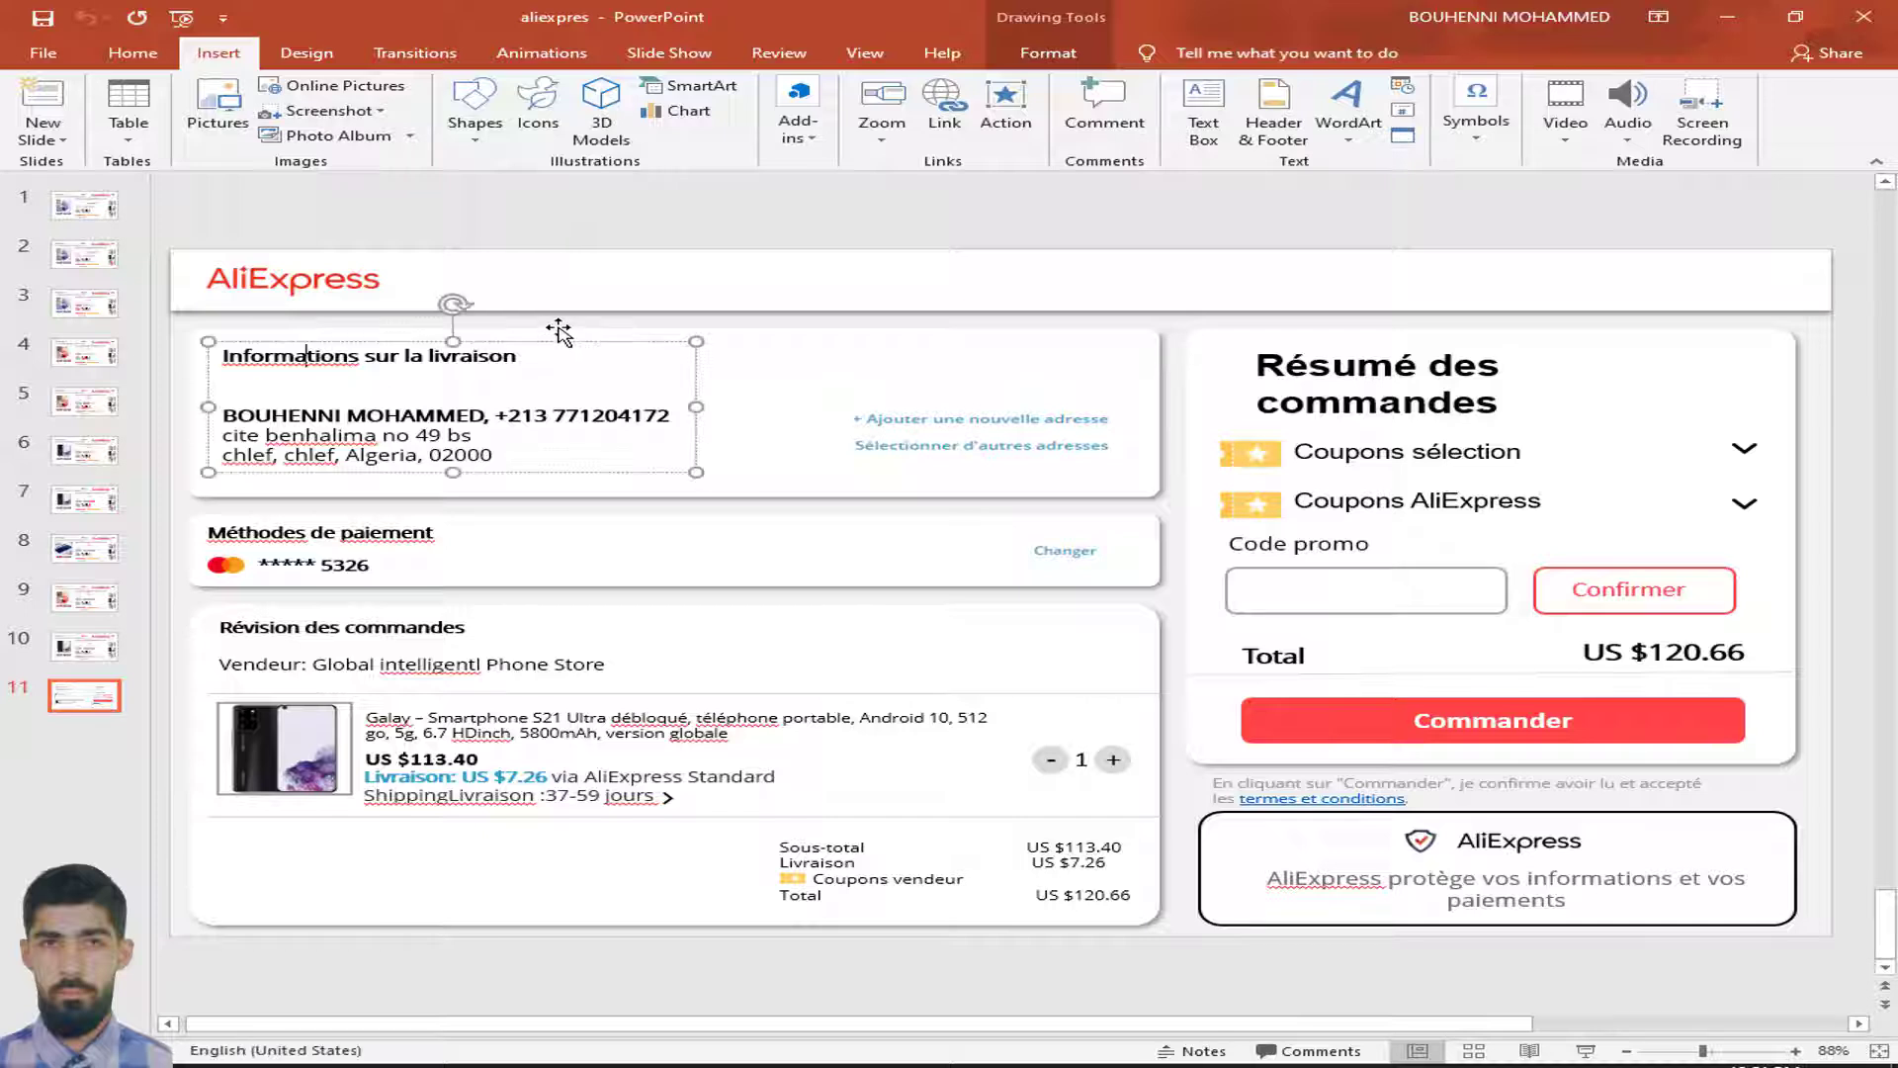
left_click(1104, 992)
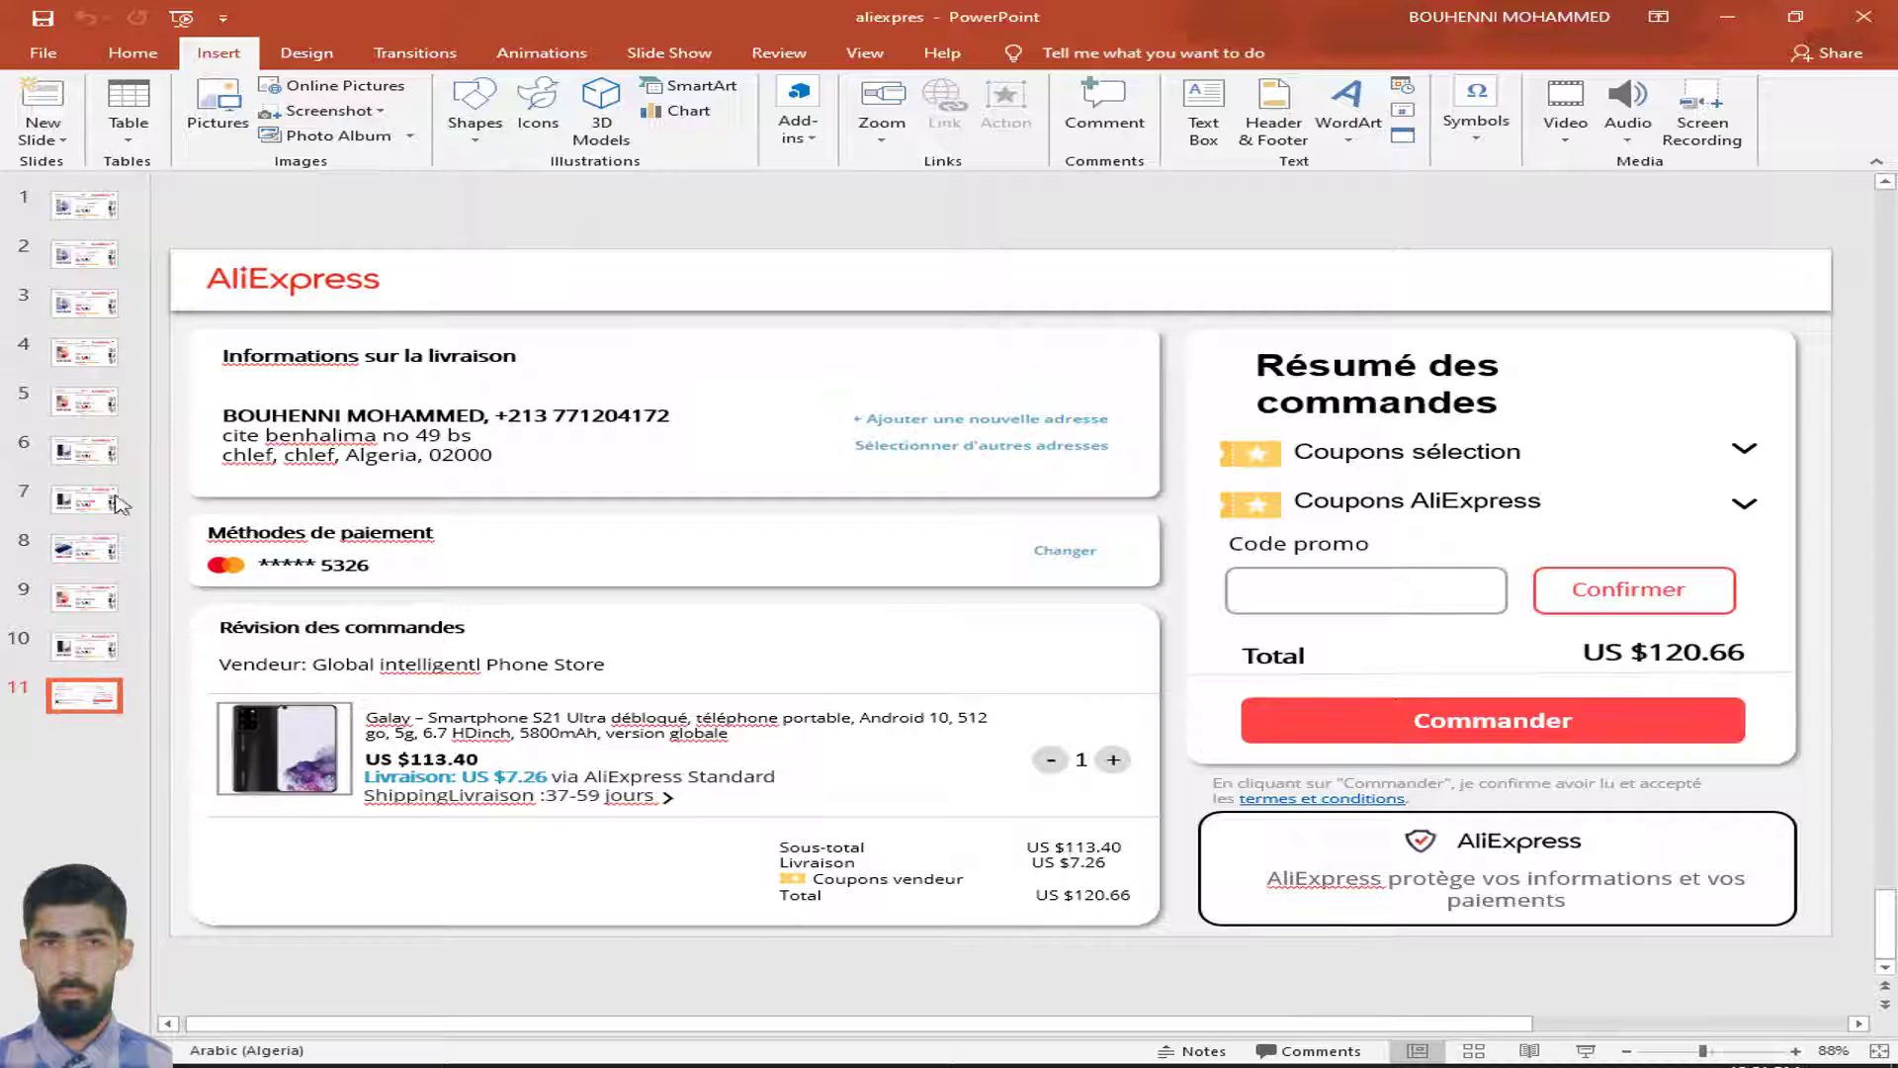
left_click(91, 219)
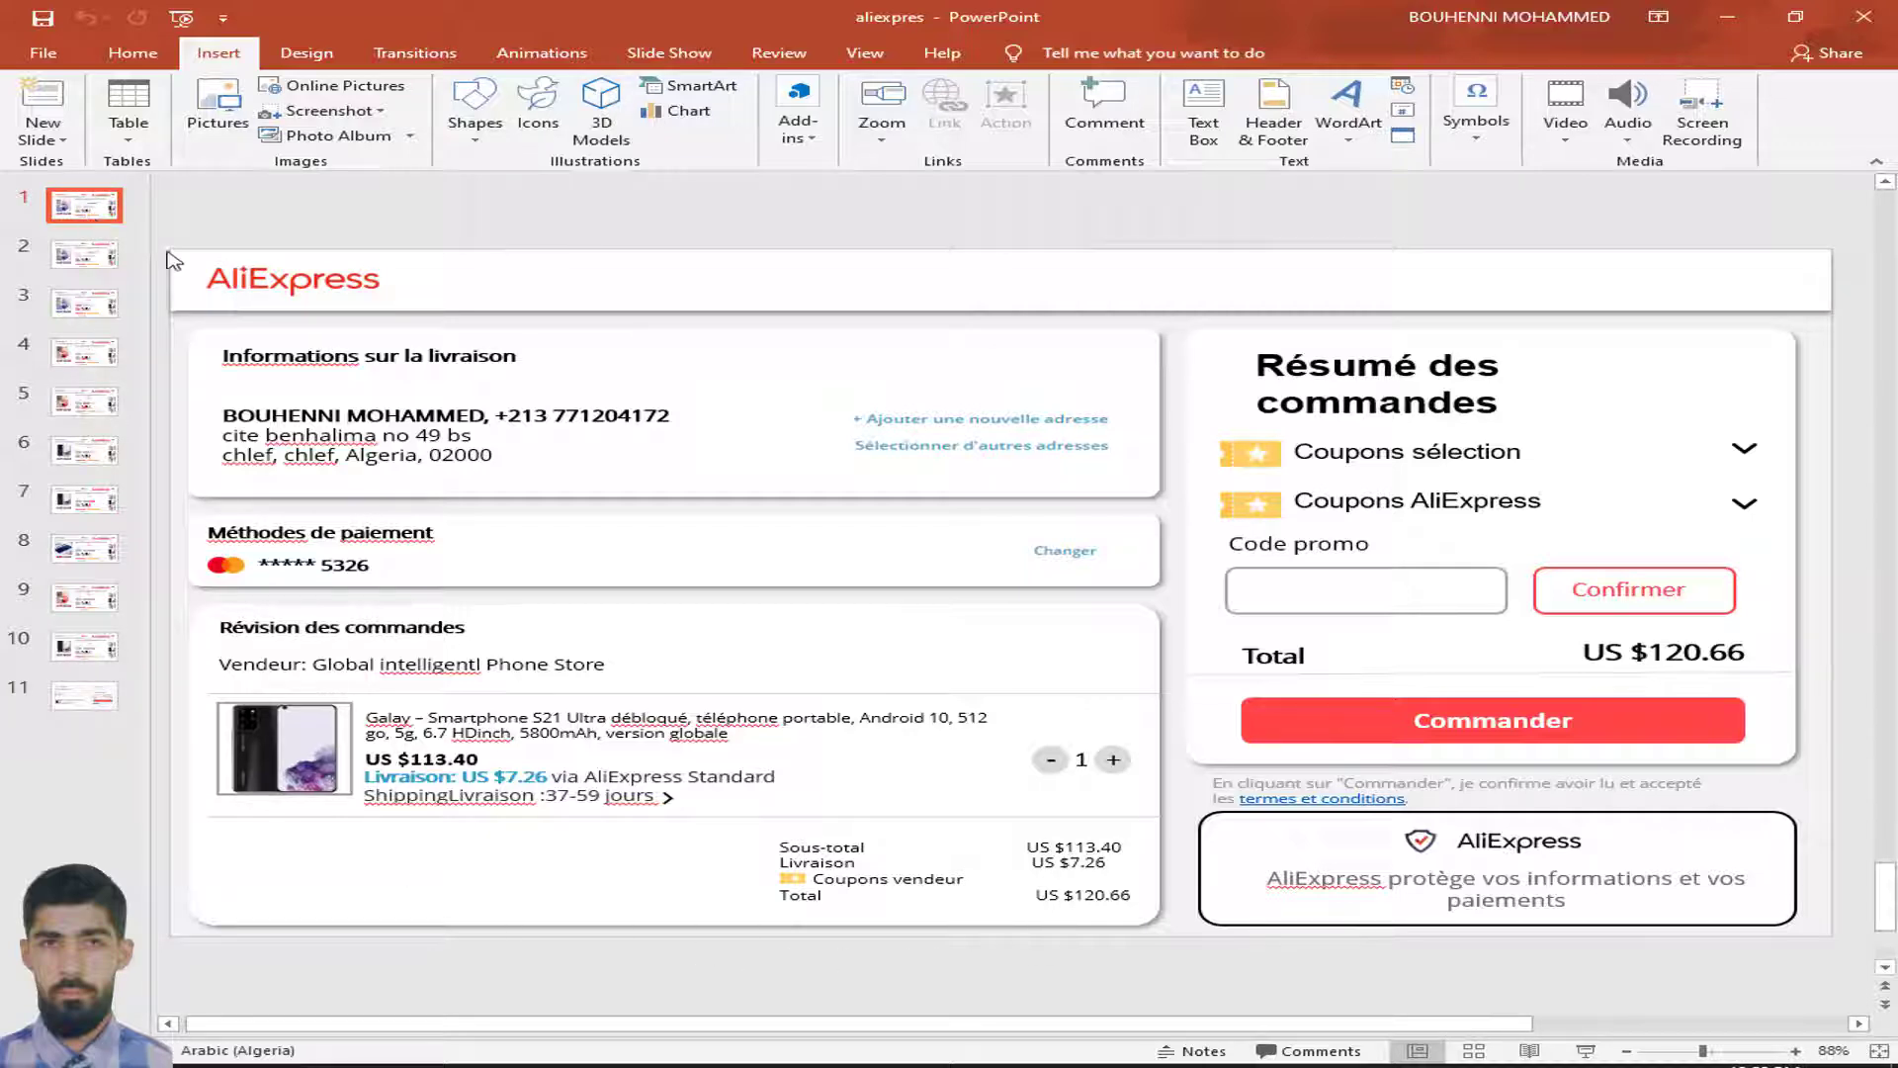